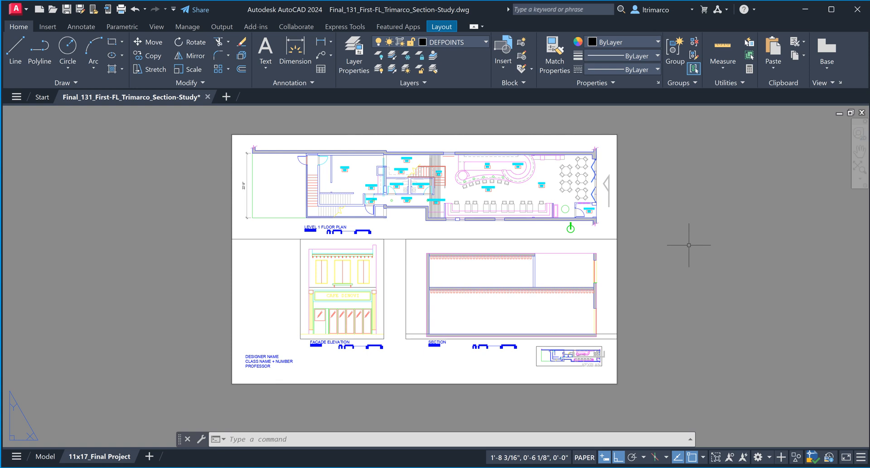
Step: Switch from the paper layout to model space and examine the floor plans, facade elevation and section
mouse_move(669, 282)
middle_down()
mouse_move(675, 257)
mouse_move(670, 271)
middle_up()
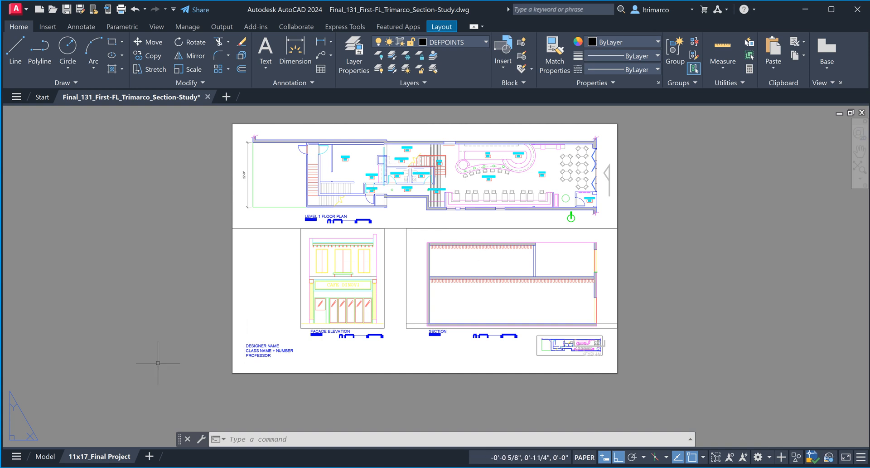
click(45, 456)
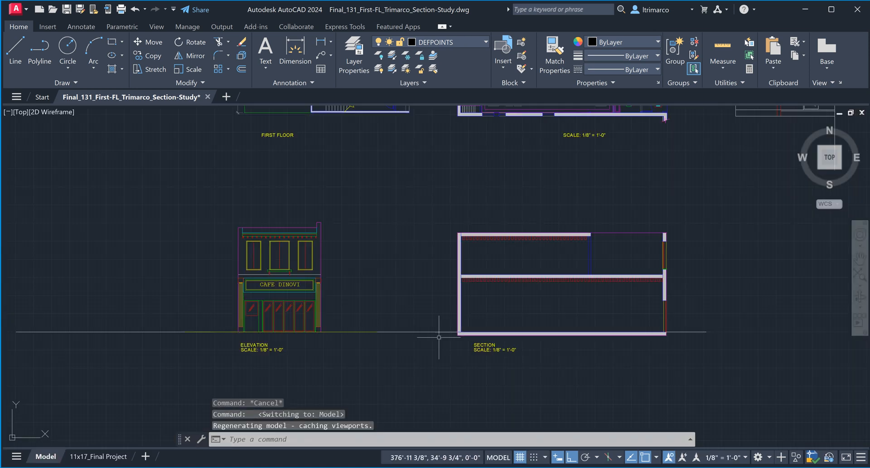
middle_drag(496, 252, 476, 268)
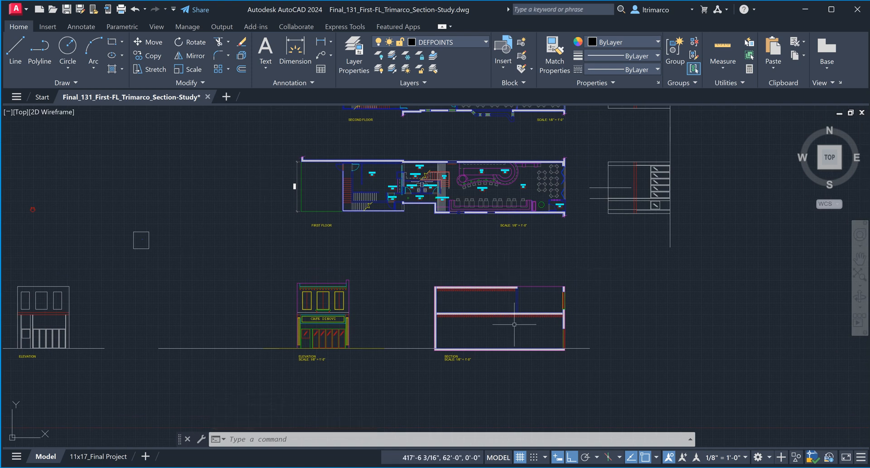
scroll(509, 350, up, 2)
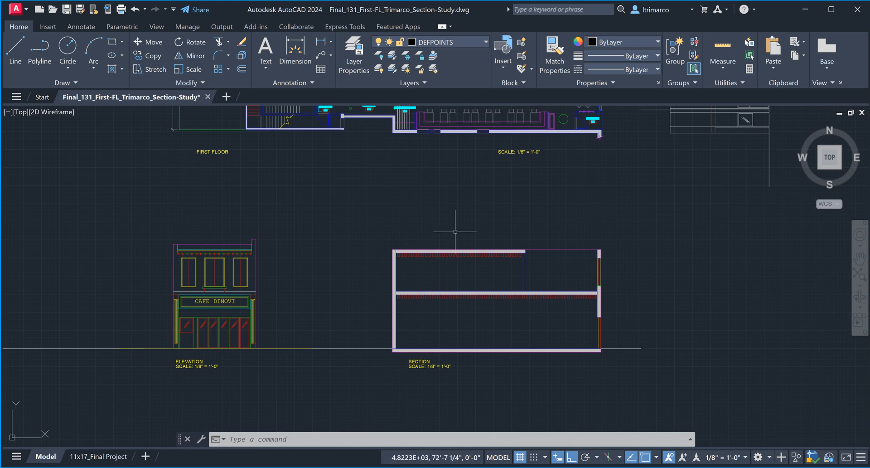
scroll(463, 245, down, 2)
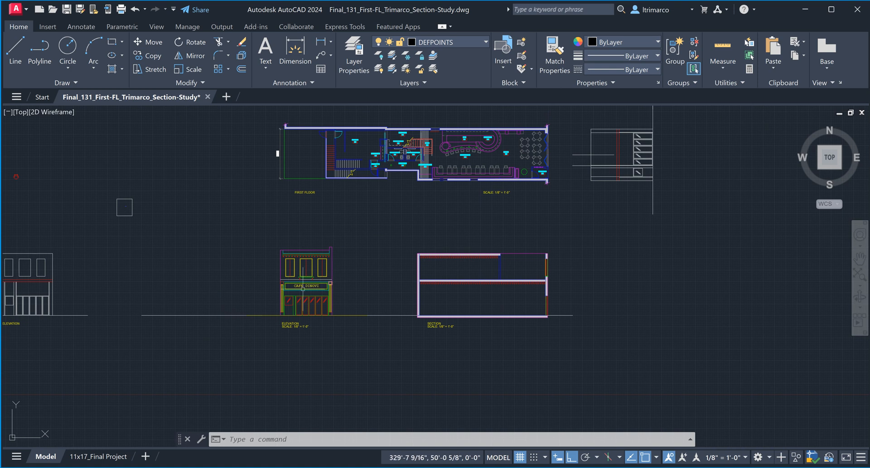
middle_drag(566, 191, 519, 220)
scroll(534, 153, up, 4)
middle_drag(544, 144, 506, 158)
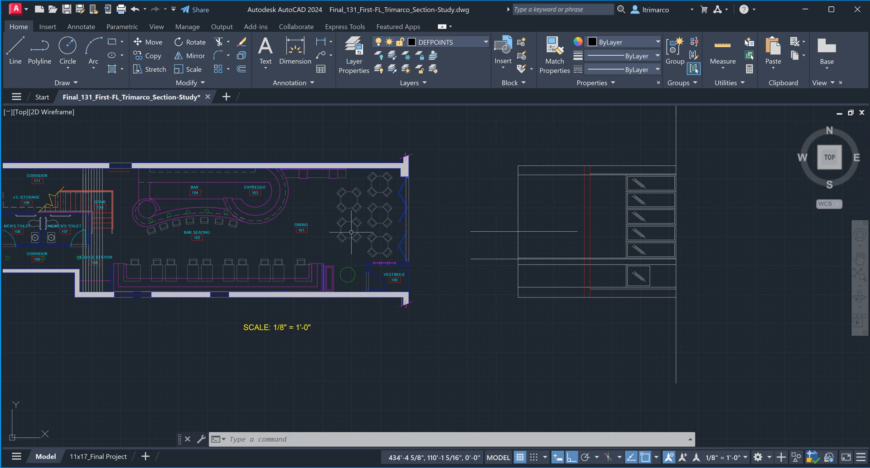
text(l)
key(Return)
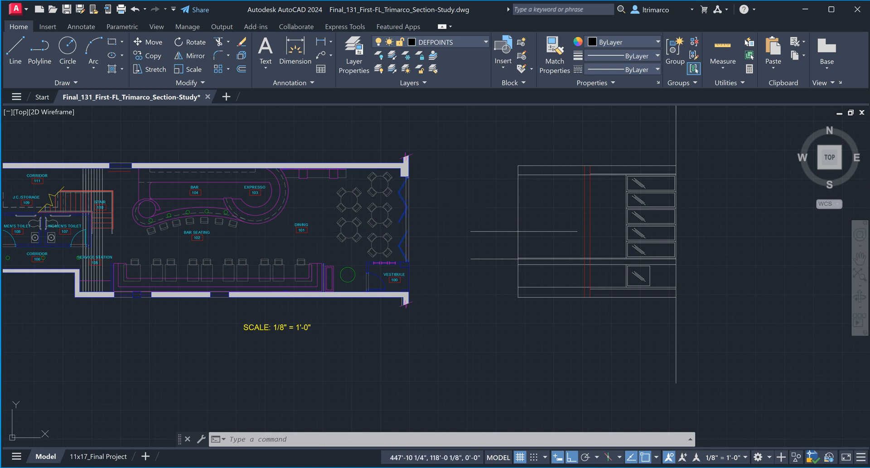
click(402, 168)
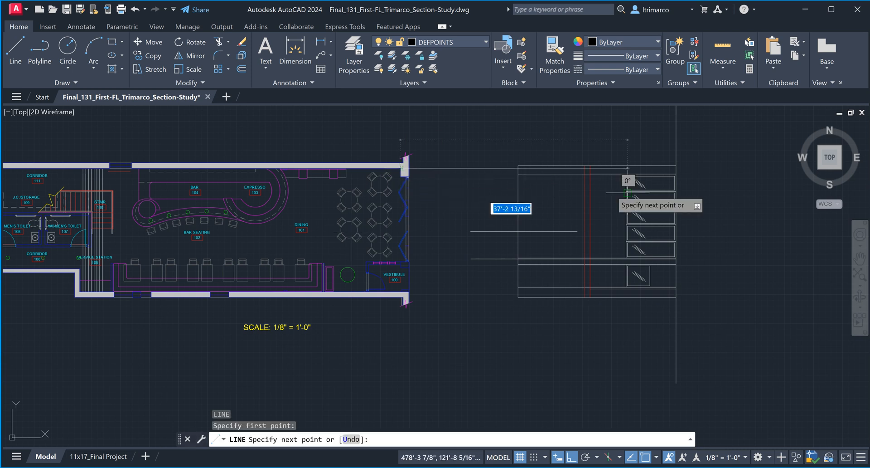
key(Escape)
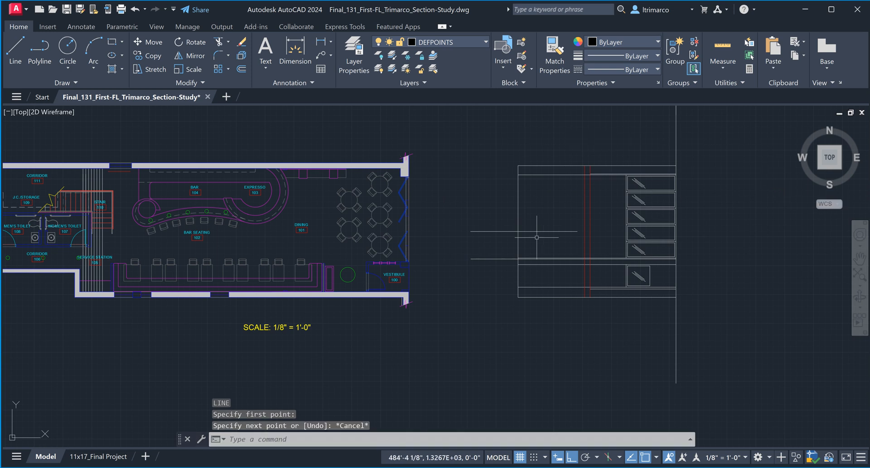
Step: Examine how the first and second floor plans, the section and the rotated facade elevation line up with each other
scroll(489, 240, down, 4)
middle_drag(425, 305, 424, 271)
scroll(399, 197, up, 4)
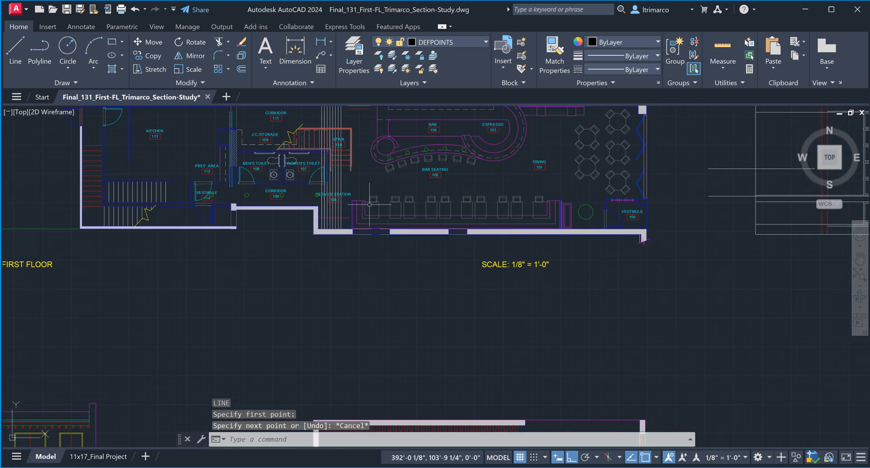
scroll(400, 197, up, 2)
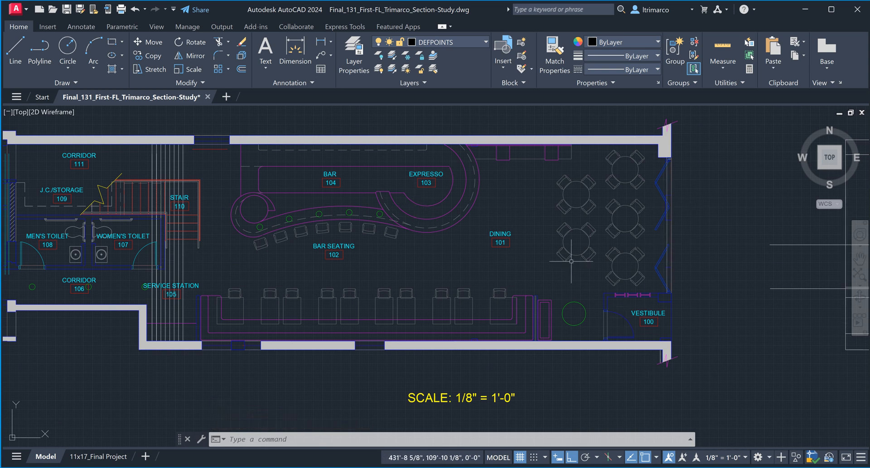
scroll(391, 304, down, 6)
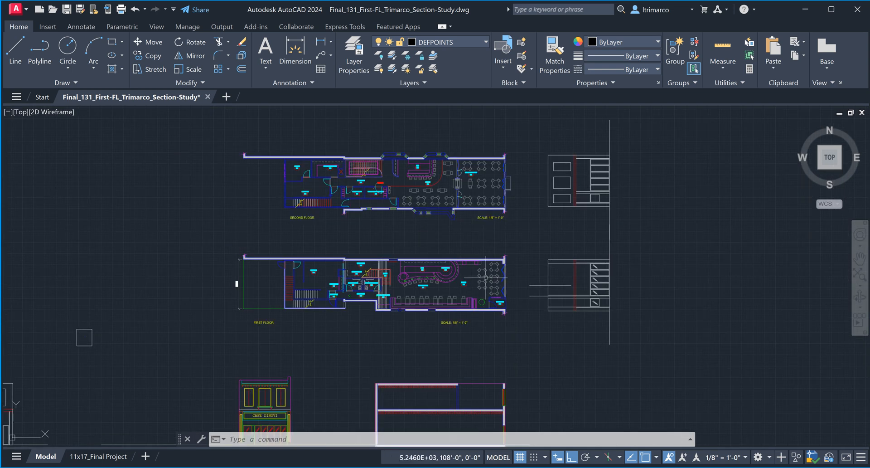
scroll(384, 145, up, 4)
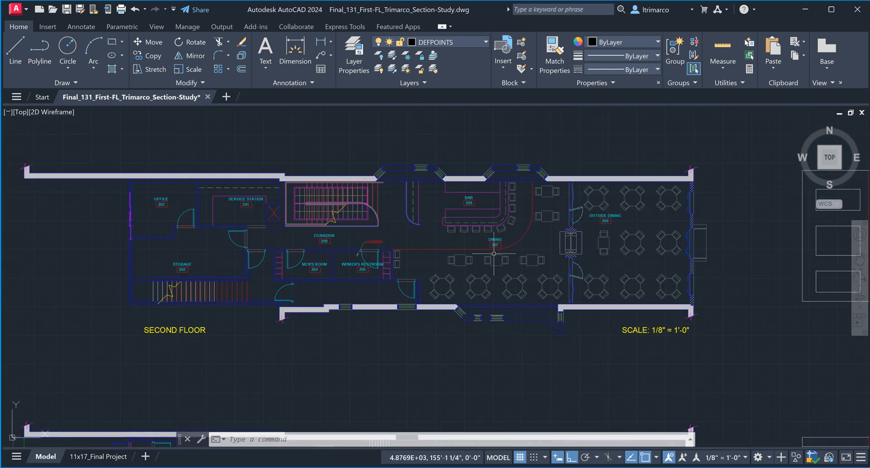
scroll(463, 218, down, 4)
middle_drag(496, 281, 474, 199)
middle_drag(498, 379, 498, 338)
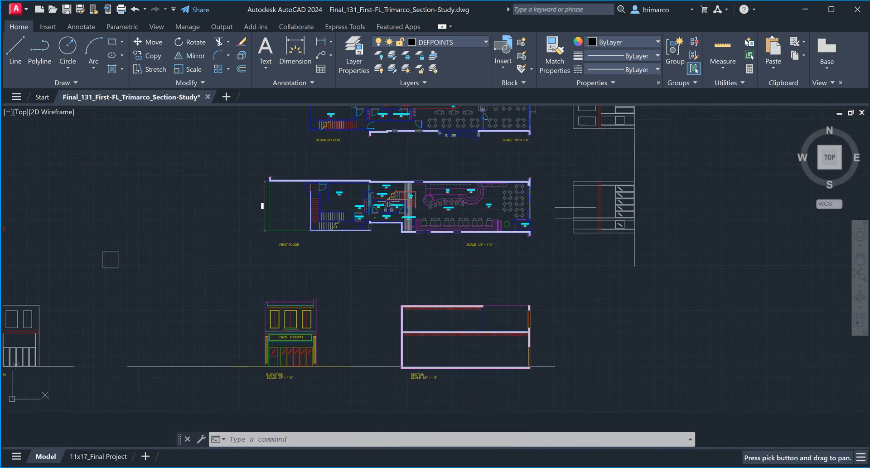
scroll(483, 356, up, 4)
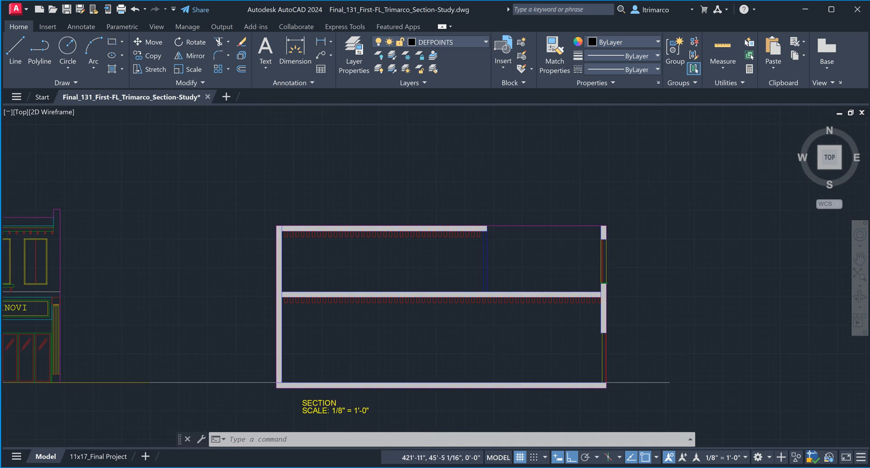
scroll(494, 333, down, 4)
middle_drag(597, 170, 540, 229)
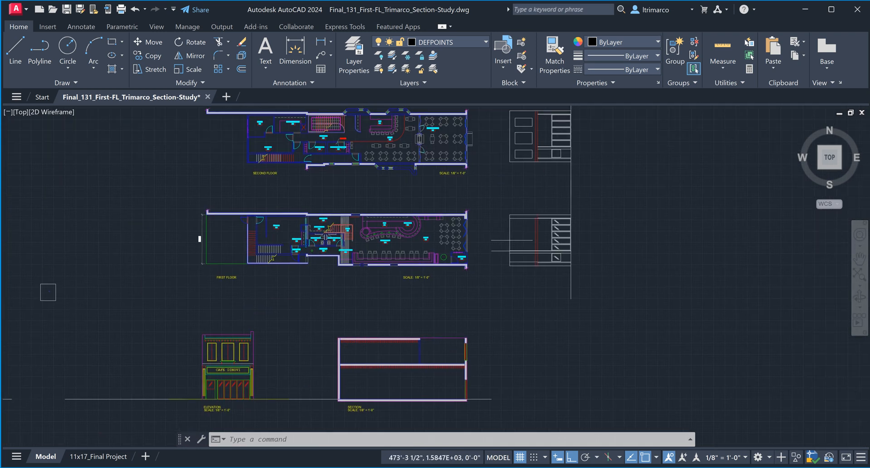
scroll(535, 201, up, 4)
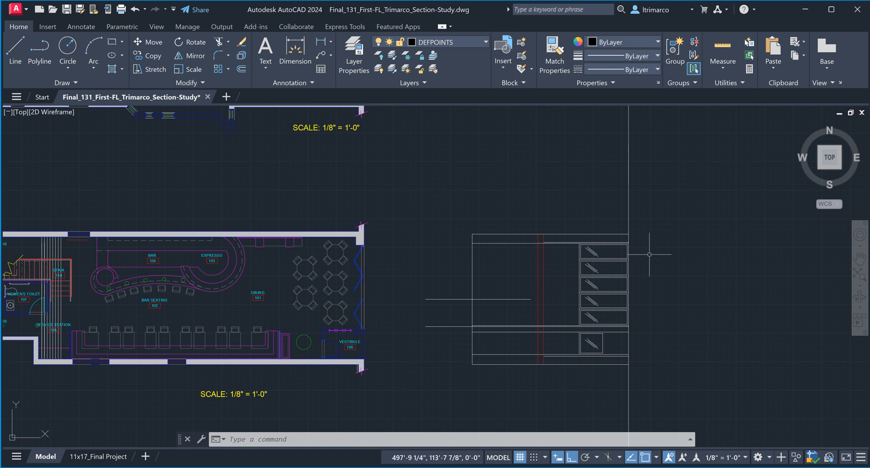
scroll(575, 236, down, 4)
middle_drag(489, 307, 487, 247)
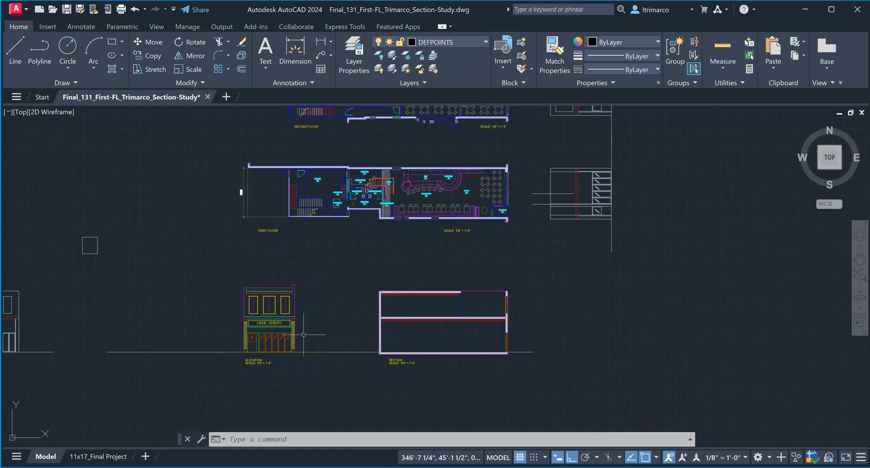
Step: Compare the storey heights and openings of the Cafe Dinovi facade elevation with the section beside it
scroll(309, 361, up, 4)
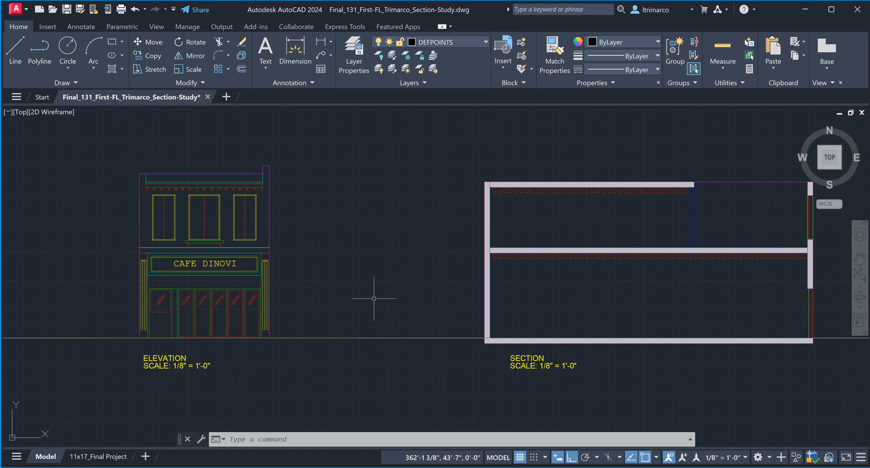
middle_drag(374, 299, 338, 308)
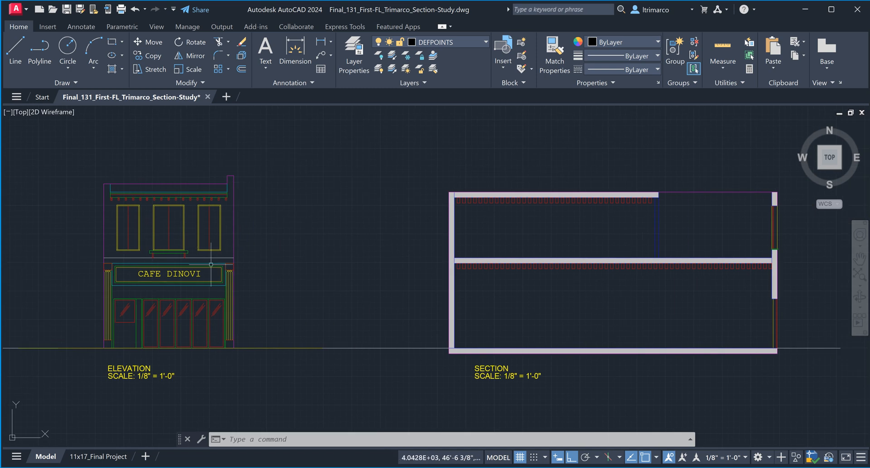
scroll(193, 299, down, 2)
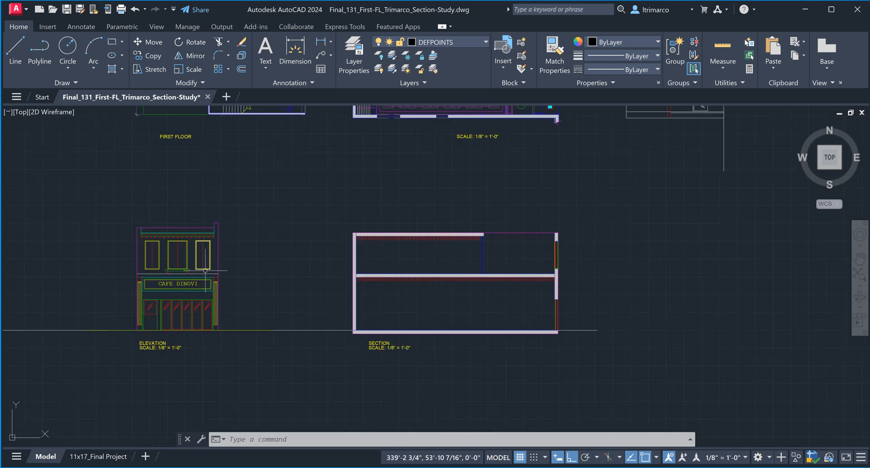
scroll(175, 286, up, 2)
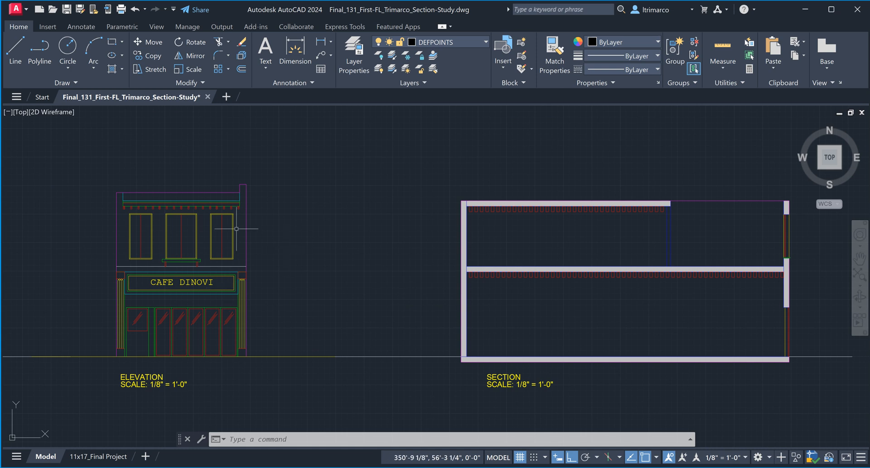
scroll(225, 321, down, 2)
middle_drag(413, 228, 374, 286)
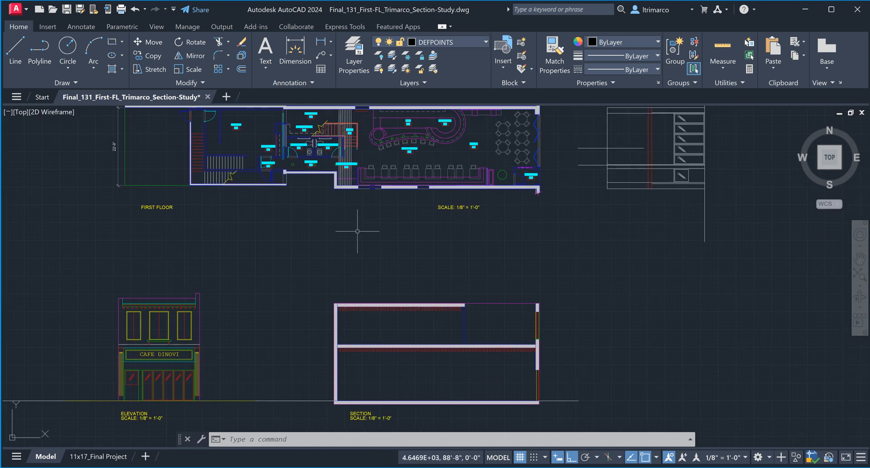
scroll(389, 254, down, 2)
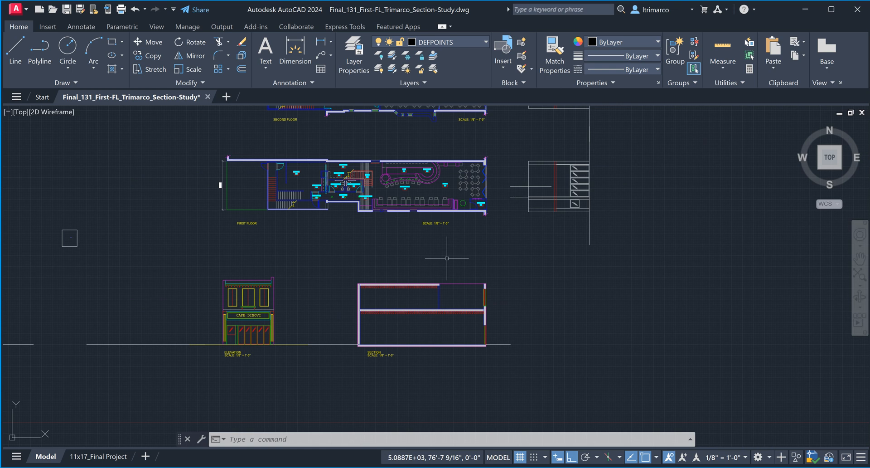
Step: Save the drawing as a new copy in the Final Project folder, adding _video1 to the end of its file name
click(15, 9)
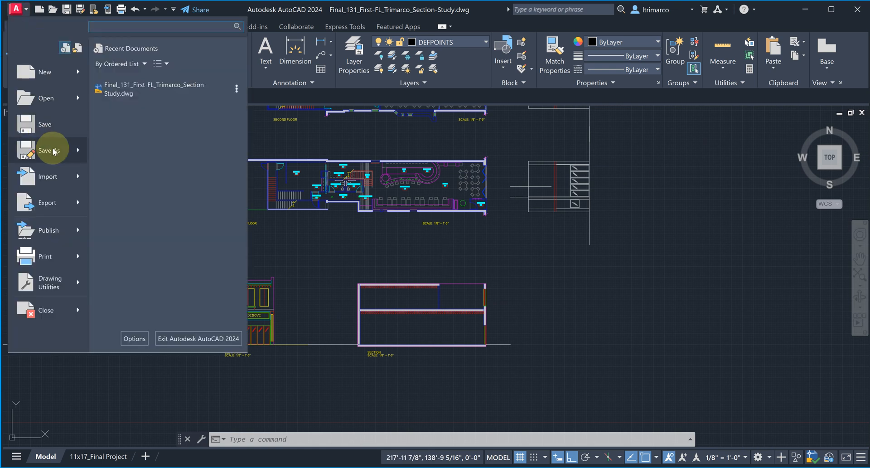
click(50, 151)
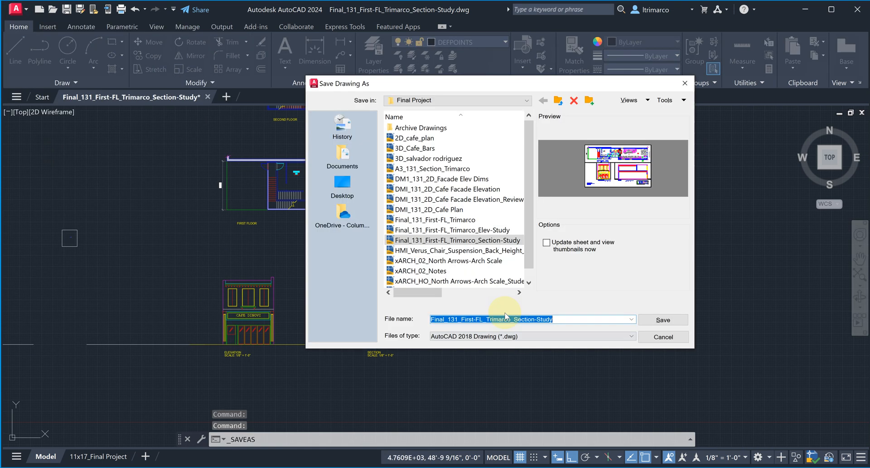
click(560, 319)
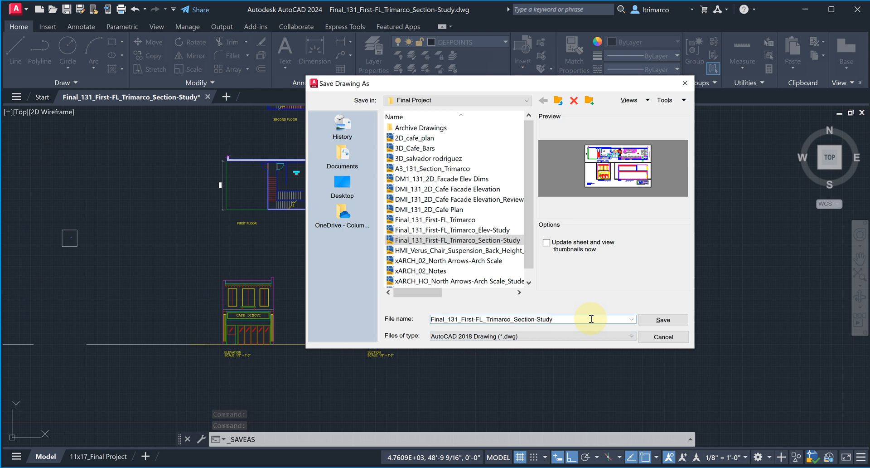
text(_video)
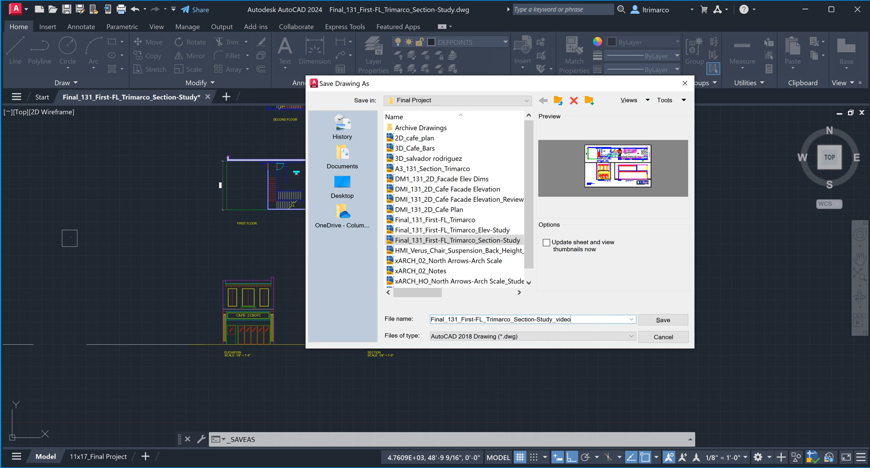
text(1)
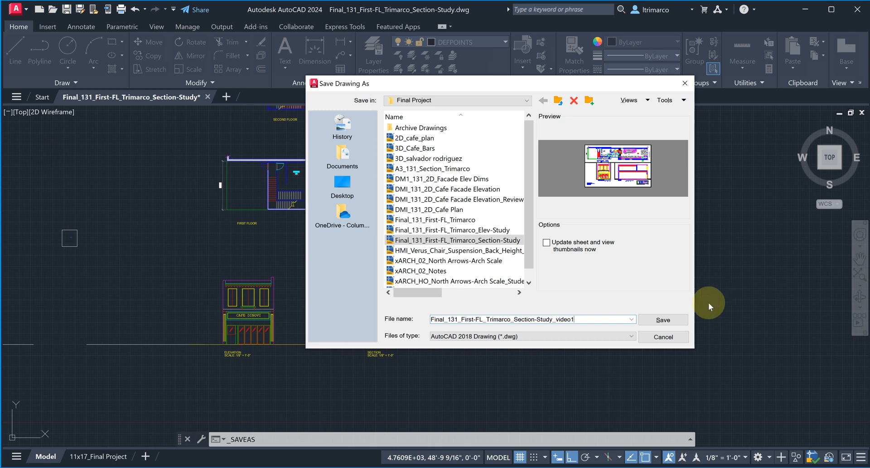
click(666, 317)
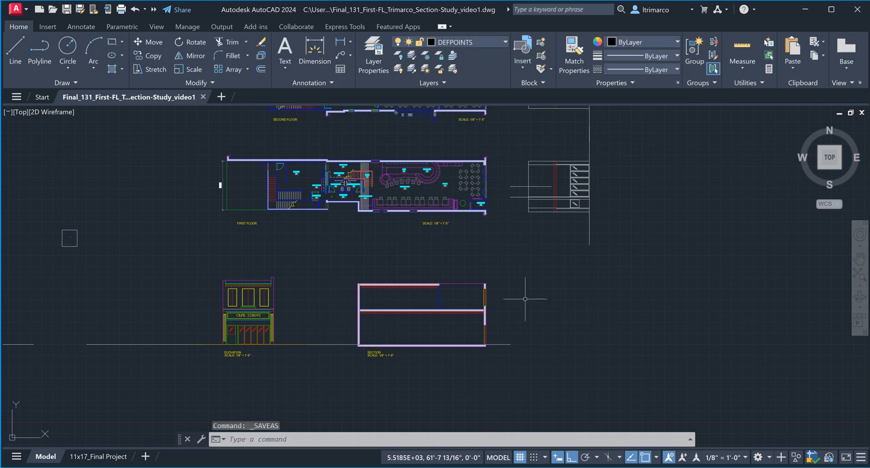
key(Escape)
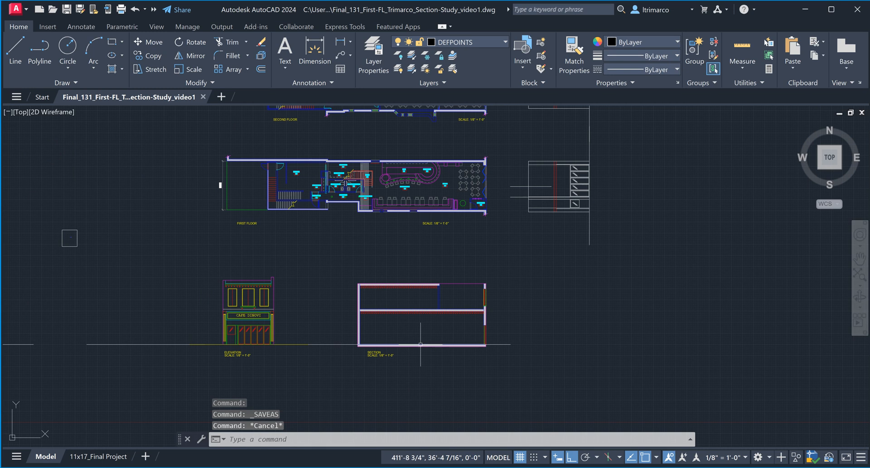
Step: Move the entire section drawing horizontally to the right by about 120 feet, clearing the space between its label and the first floor plan
text(m)
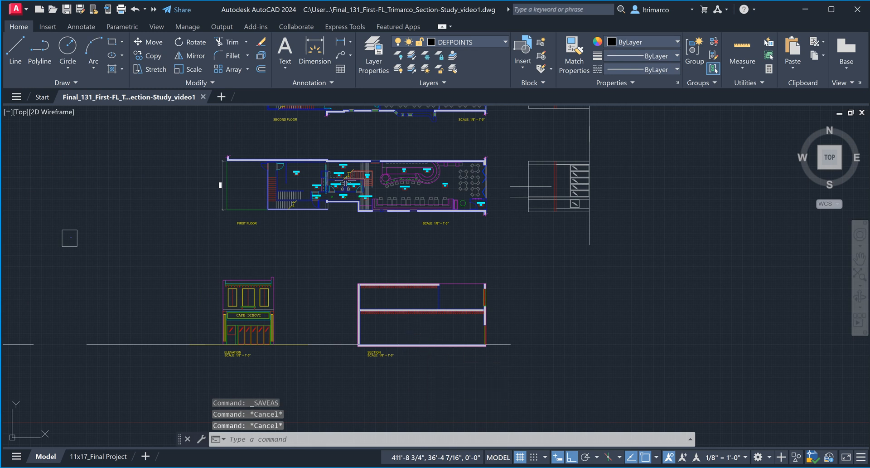
key(Return)
click(350, 354)
click(491, 272)
key(Return)
click(458, 273)
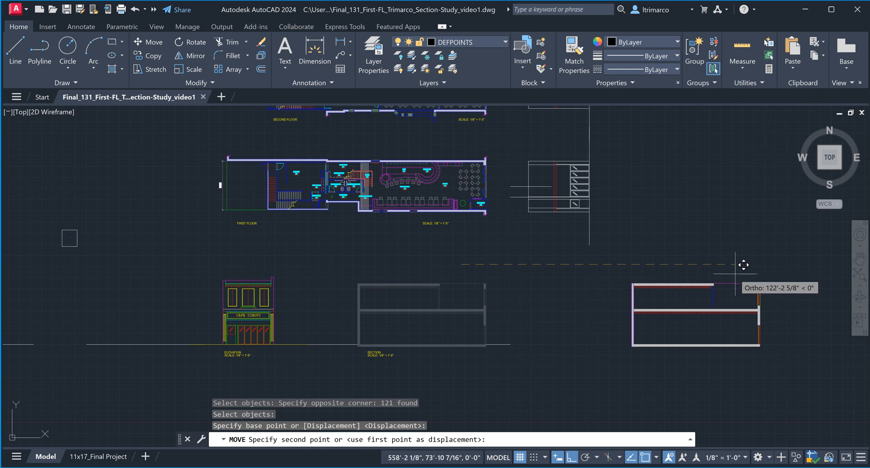
click(740, 273)
key(Escape)
key(Escape)
scroll(407, 299, up, 3)
middle_drag(409, 295, 436, 309)
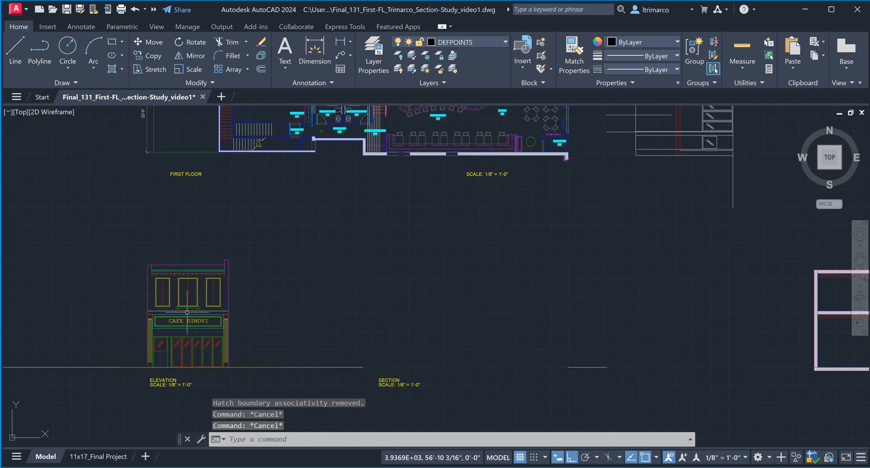
scroll(412, 286, down, 2)
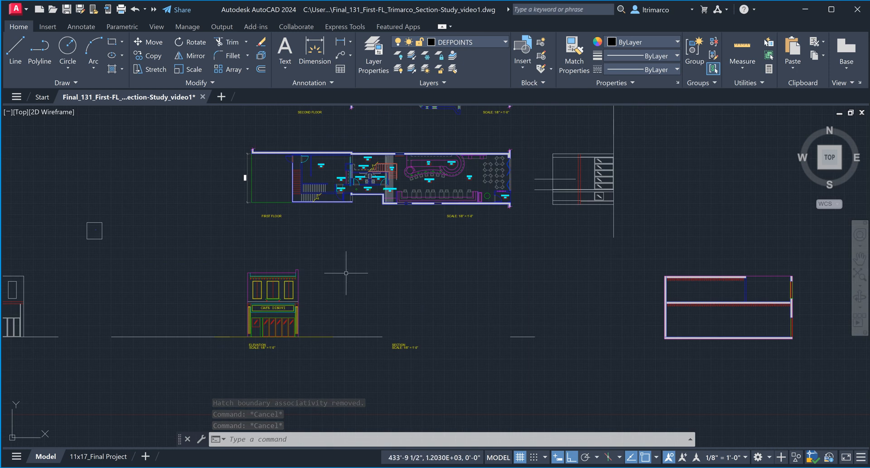
Step: Examine which separate line segments make up the ground line between the facade elevation and the section label
scroll(290, 300, down, 2)
mouse_move(277, 259)
middle_down()
mouse_move(334, 276)
mouse_move(370, 313)
mouse_move(320, 313)
middle_up()
scroll(370, 312, up, 5)
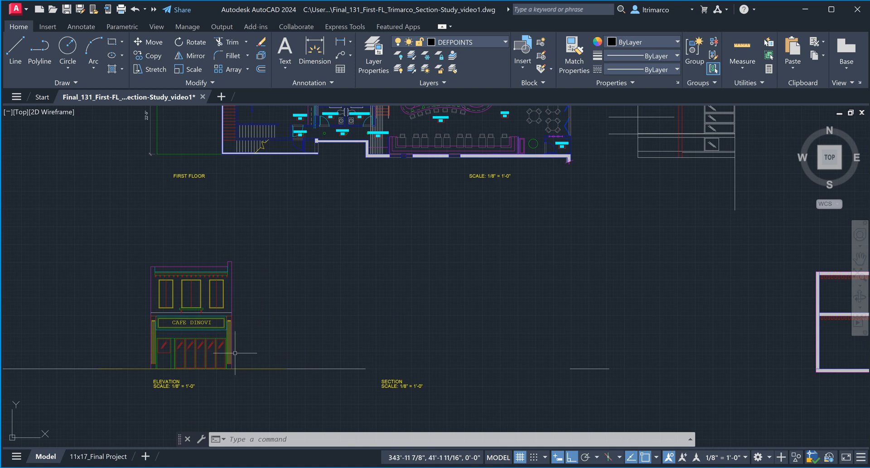
click(294, 394)
click(268, 352)
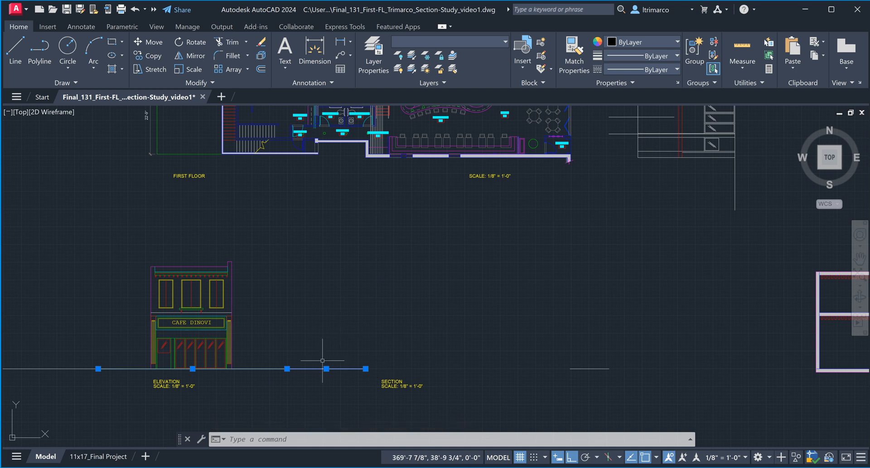
key(Escape)
key(Escape)
click(362, 384)
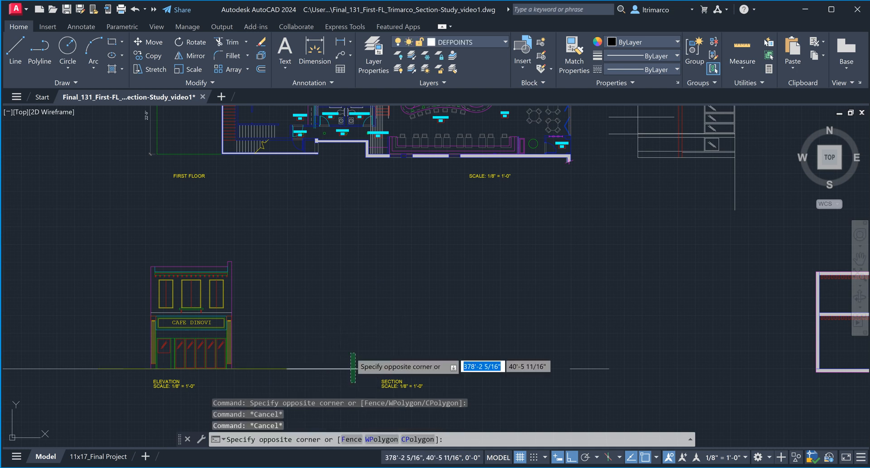
click(354, 362)
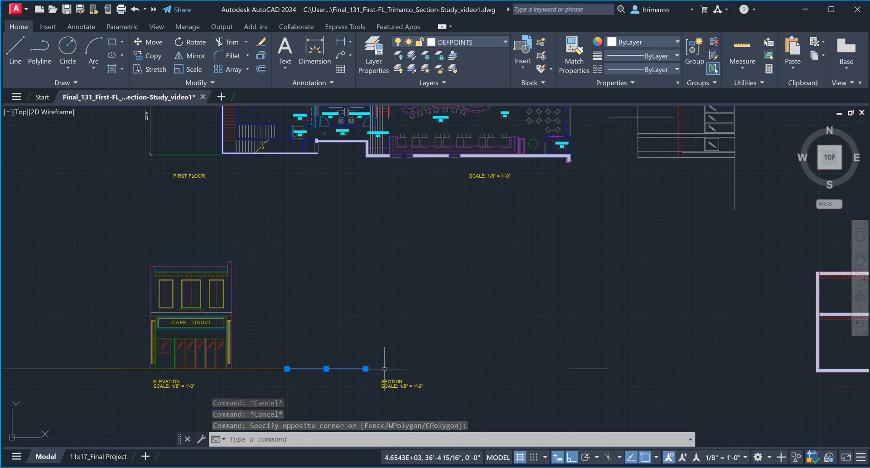
key(Escape)
Step: Erase the short stray ground line segment left over beyond the section label
click(617, 399)
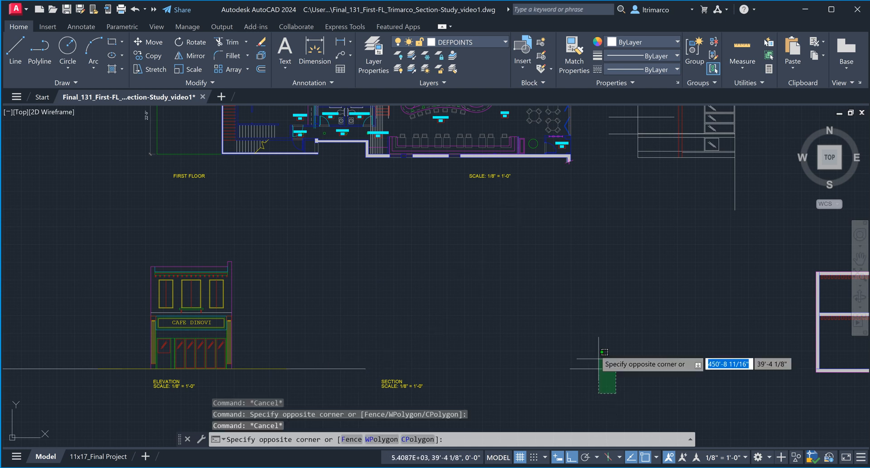
click(594, 349)
key(Delete)
Step: Stretch the free end of the elevation's ground line horizontally past the section label, slightly beyond the front of the first floor plan
click(352, 385)
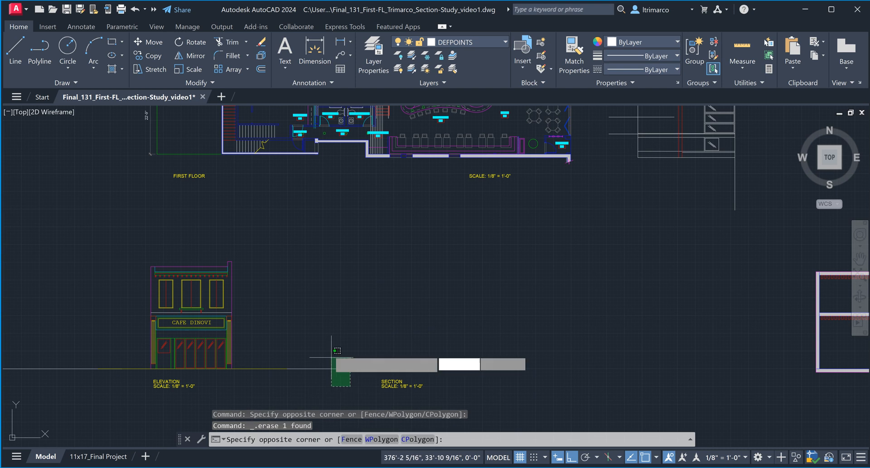
click(330, 356)
click(366, 369)
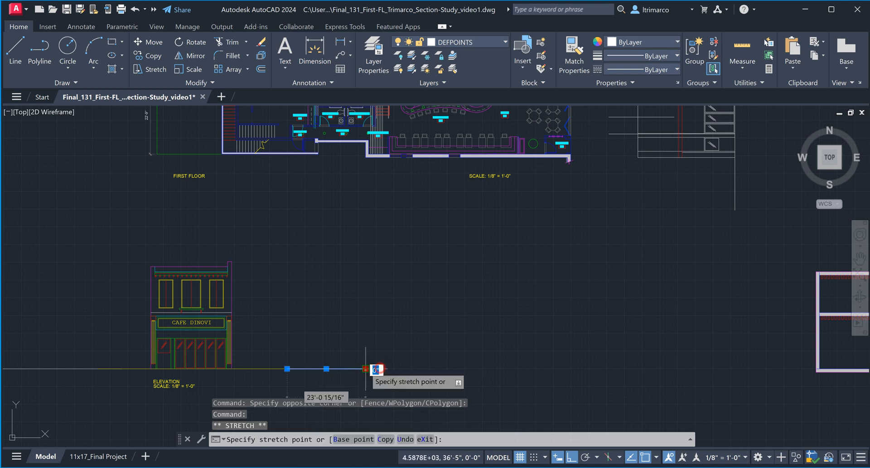
click(616, 368)
key(Escape)
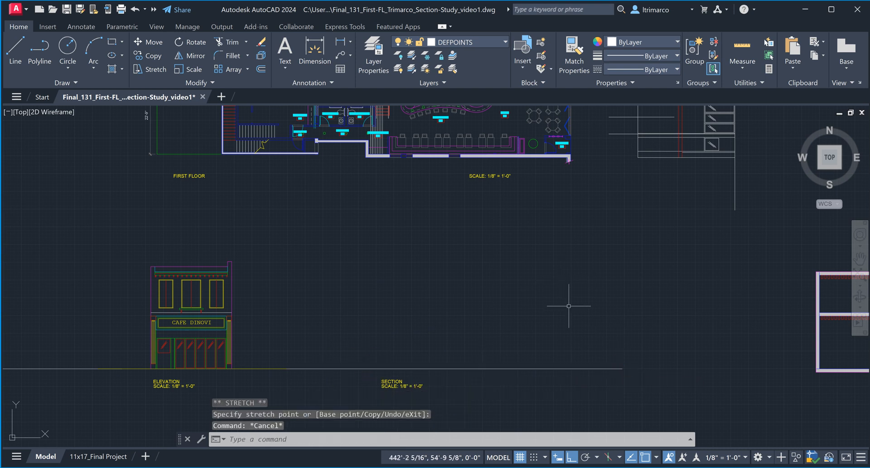
middle_drag(567, 304, 557, 303)
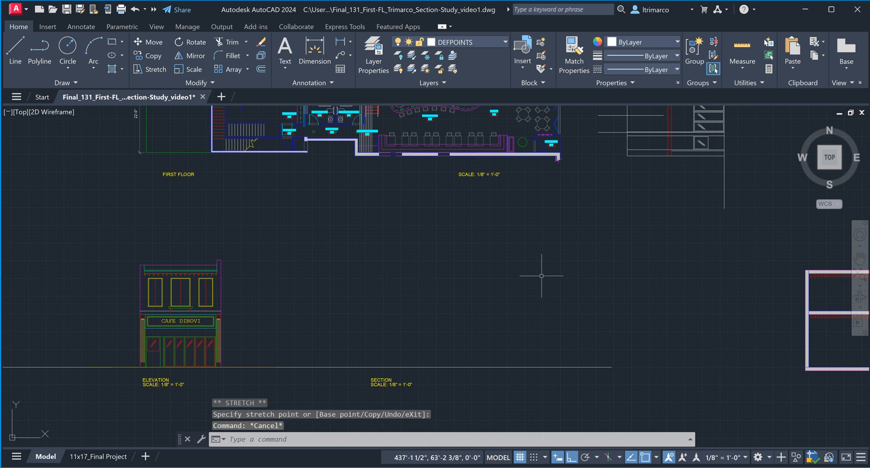
click(524, 370)
click(505, 358)
scroll(501, 361, down, 2)
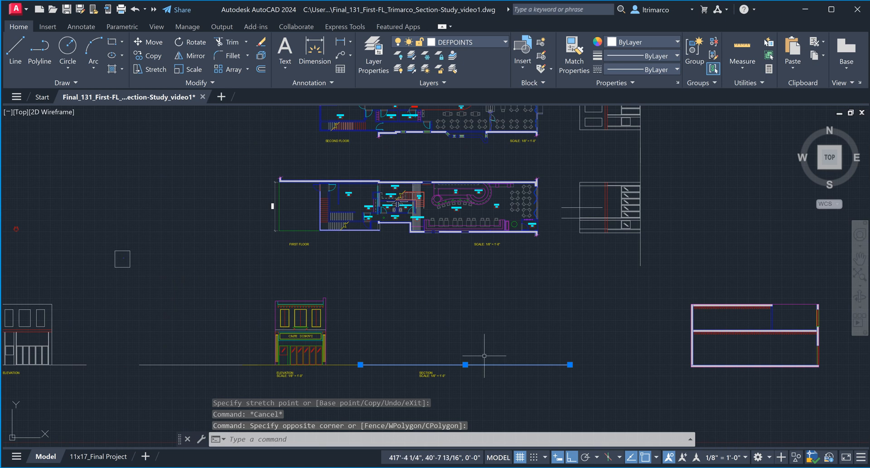
key(Escape)
Step: Study the first floor plan's walls, stair, bar and dining area against the rotated elevation and the empty section space below
text(l)
key(Return)
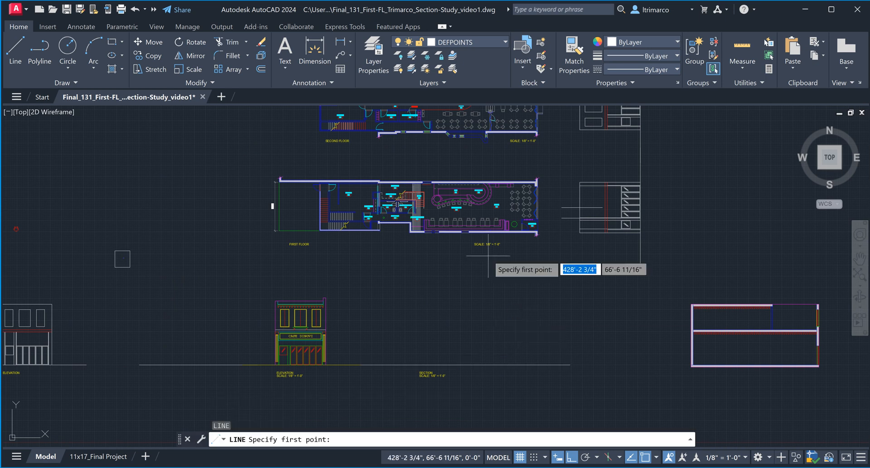
scroll(481, 194, up, 5)
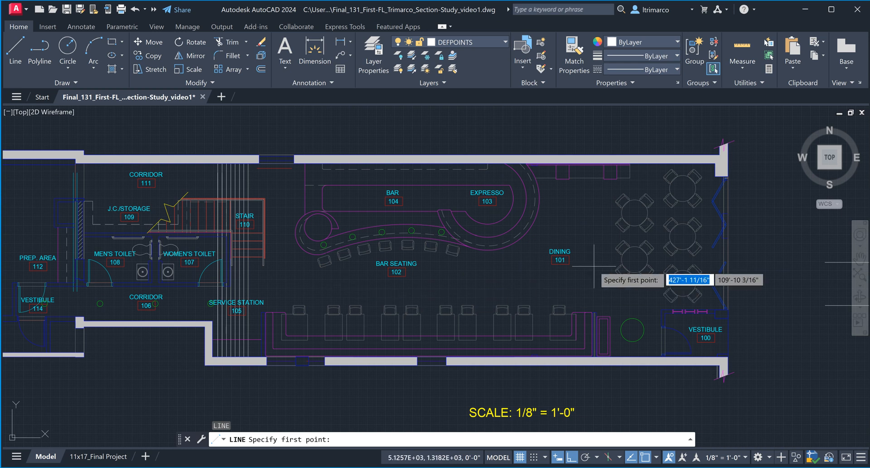
scroll(594, 266, down, 5)
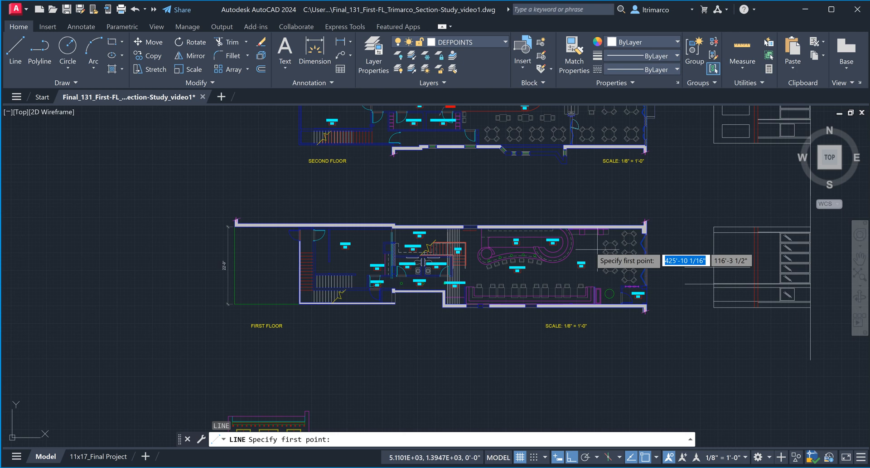
scroll(606, 252, up, 5)
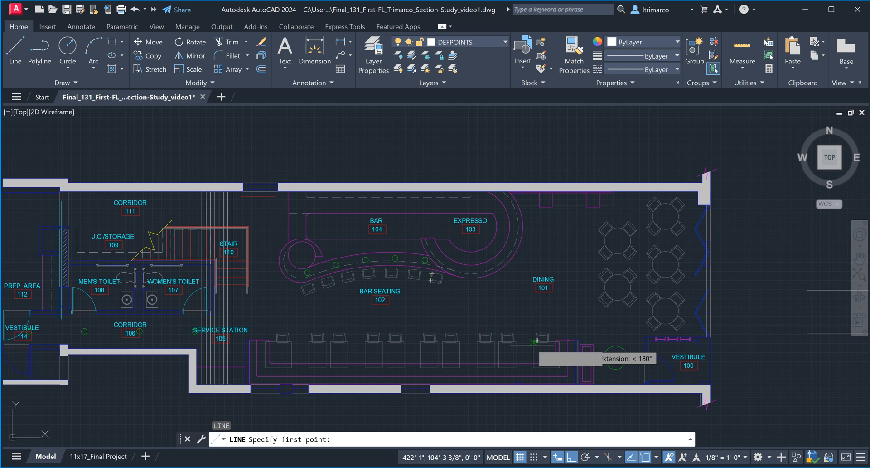
scroll(675, 204, down, 4)
middle_drag(508, 321, 480, 221)
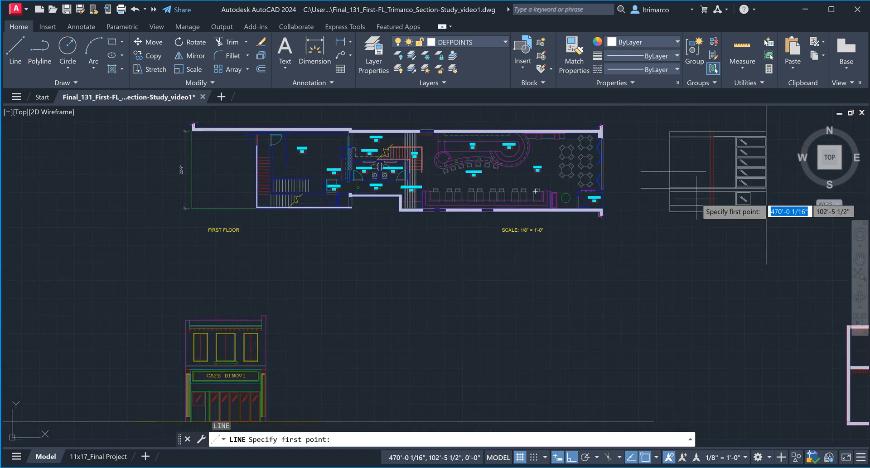
scroll(748, 130, up, 2)
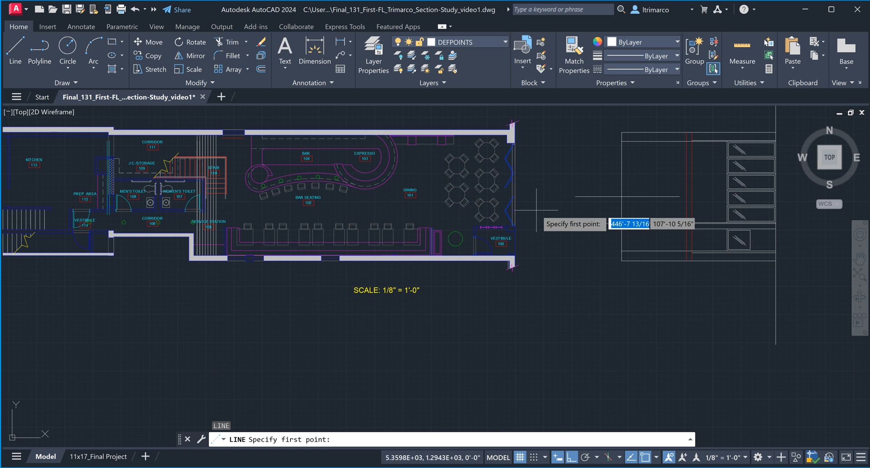
scroll(537, 209, down, 2)
mouse_move(486, 274)
middle_down()
mouse_move(484, 287)
mouse_move(484, 252)
middle_up()
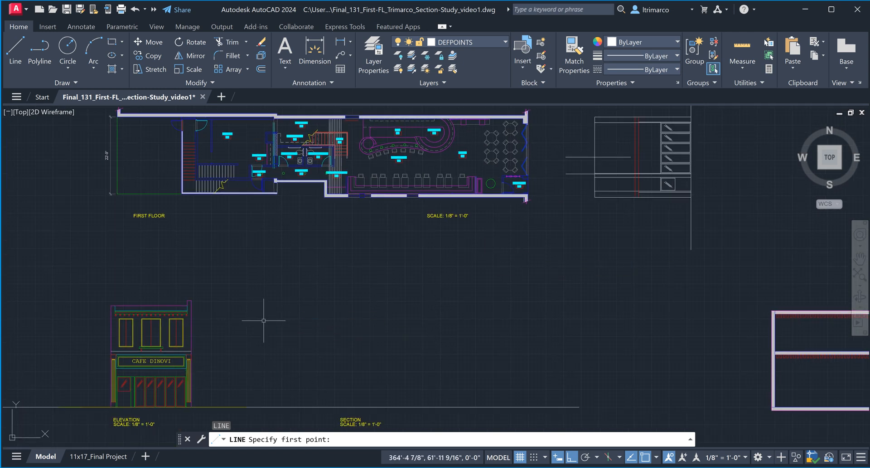
key(Escape)
key(Escape)
key(Escape)
middle_drag(452, 209, 428, 286)
scroll(461, 221, up, 2)
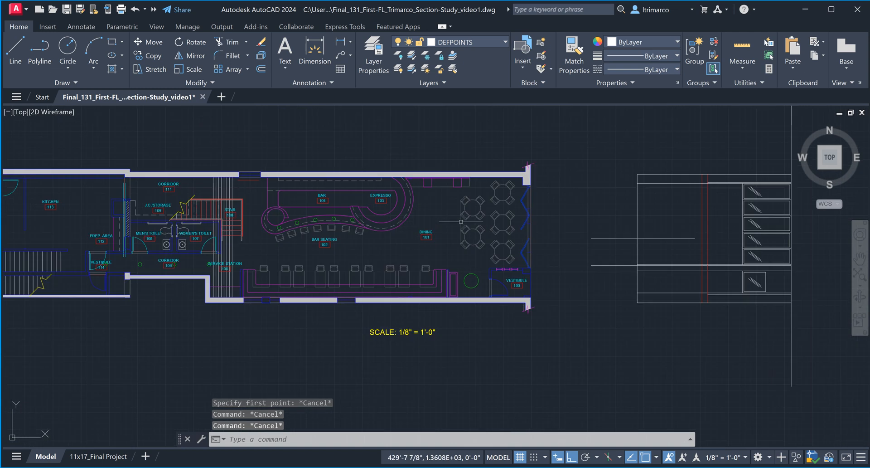
scroll(453, 235, down, 2)
middle_drag(451, 323, 470, 260)
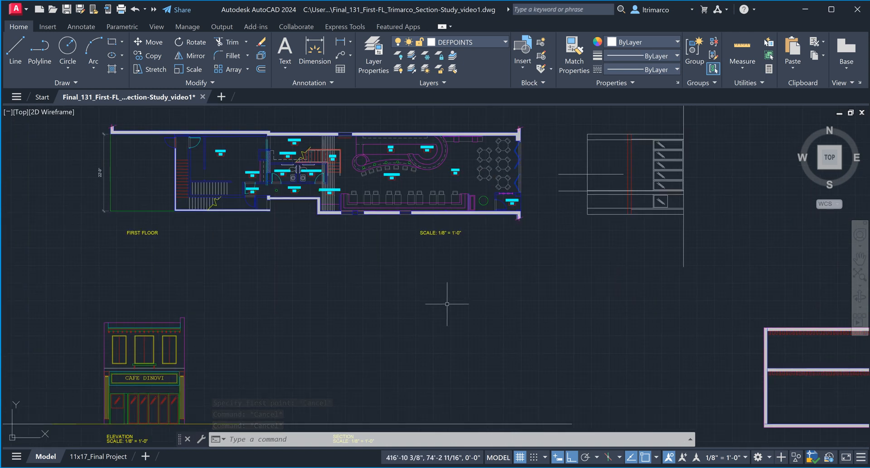
mouse_move(459, 322)
middle_down()
mouse_move(459, 295)
mouse_move(476, 305)
middle_up()
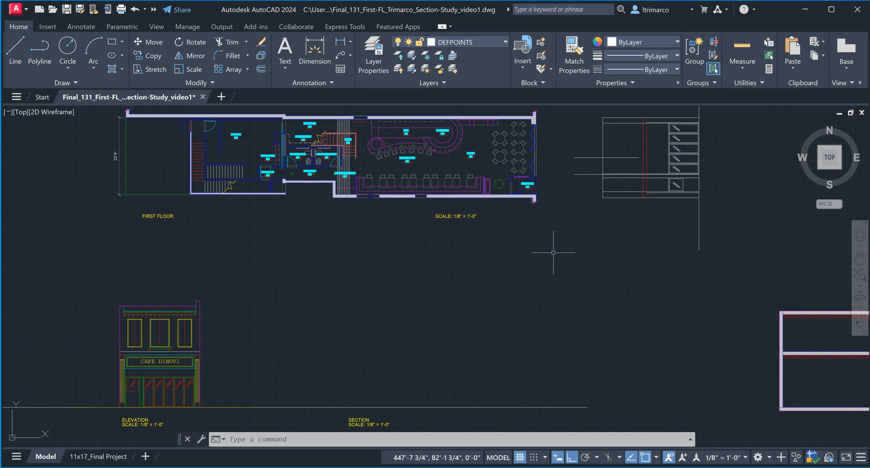
text(l)
key(Return)
scroll(532, 194, up, 4)
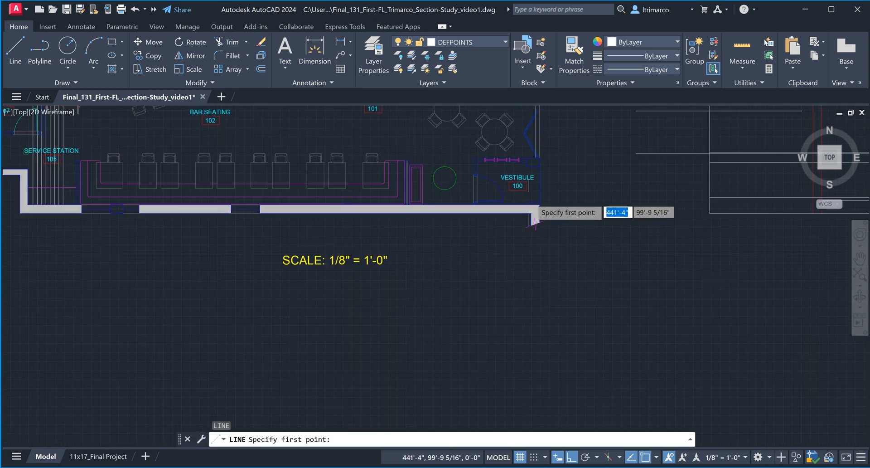
scroll(534, 221, up, 7)
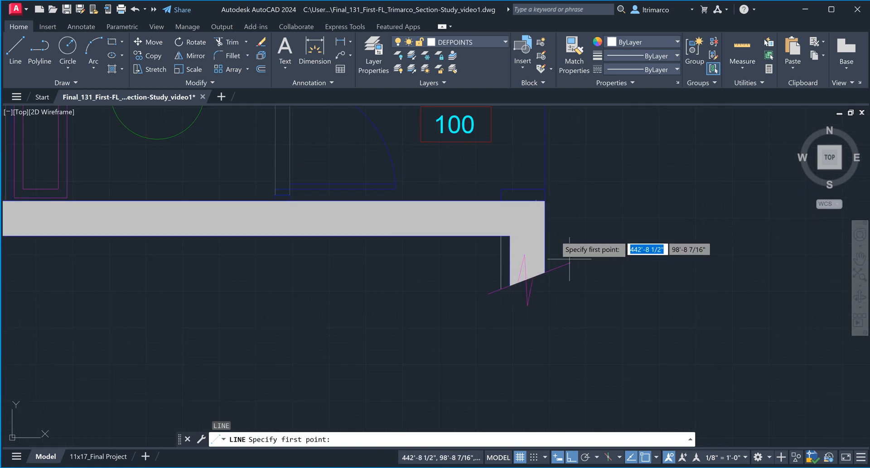
scroll(570, 265, down, 8)
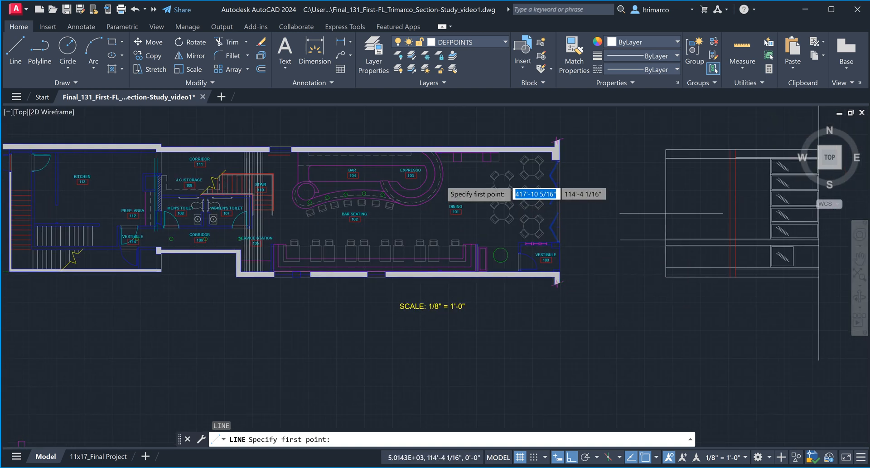
scroll(441, 180, up, 2)
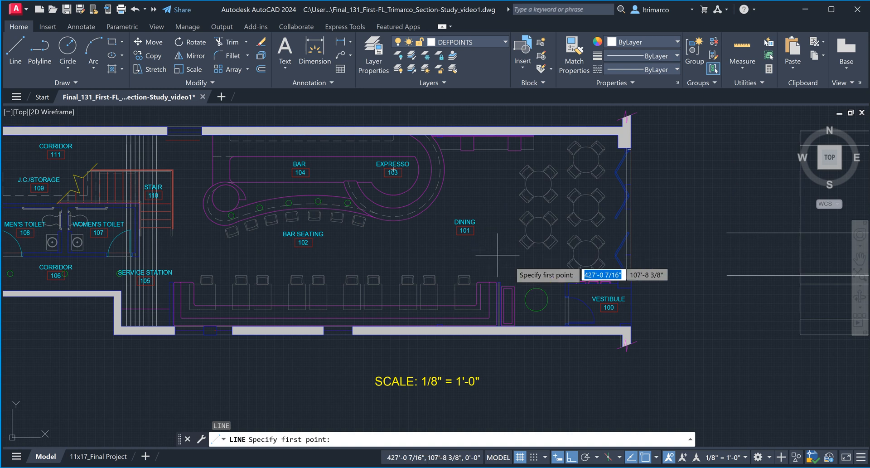
click(619, 134)
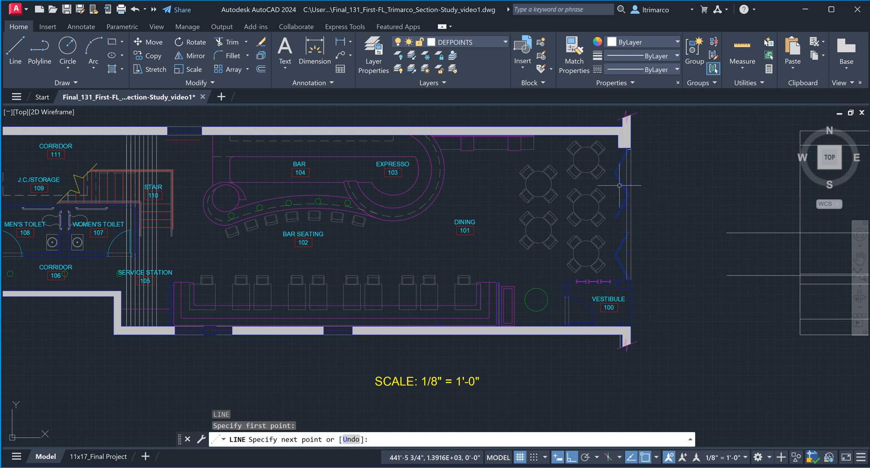
key(Escape)
key(Escape)
scroll(462, 260, down, 2)
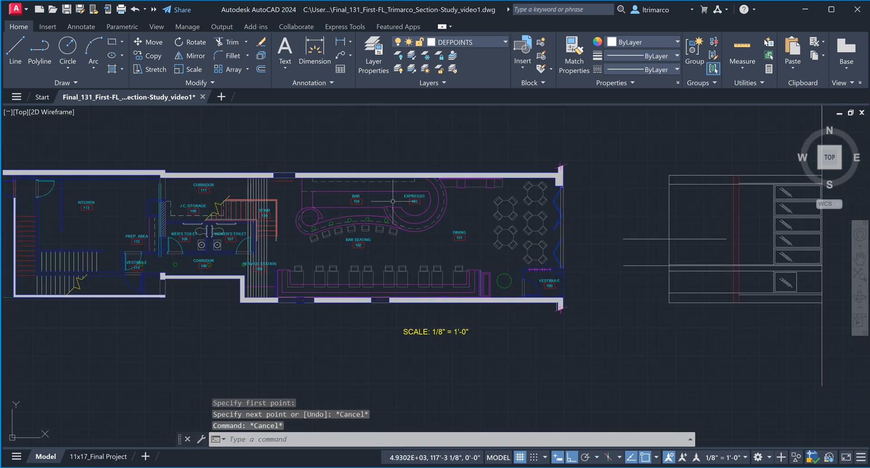
scroll(353, 203, down, 3)
scroll(380, 197, up, 3)
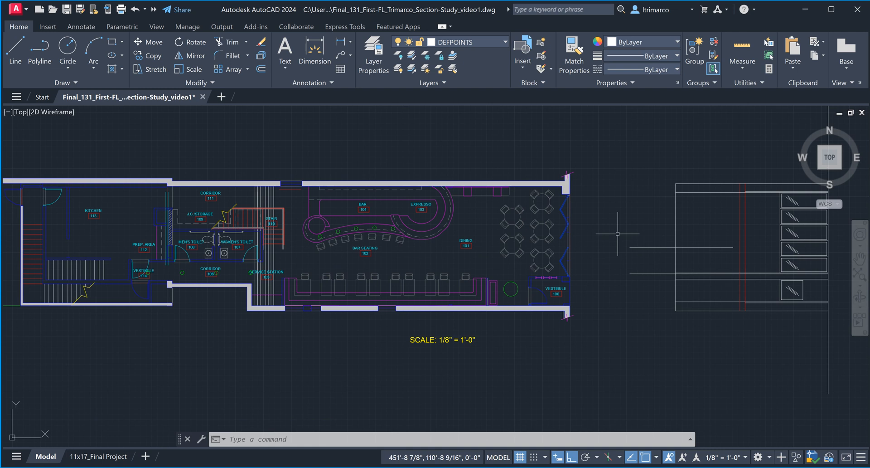
Step: Draw a vertical construction line from the inner corner of the first floor's front and upper side walls straight down past the ground line
text(l)
key(Return)
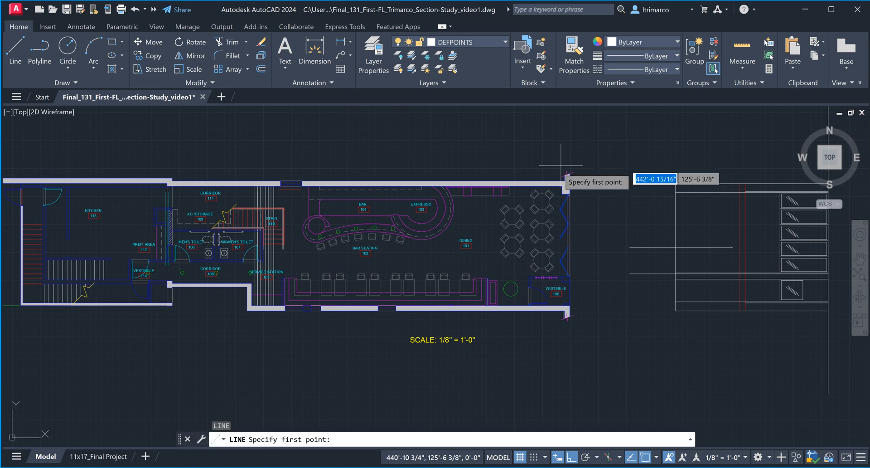
scroll(569, 196, up, 4)
scroll(568, 196, up, 2)
click(570, 188)
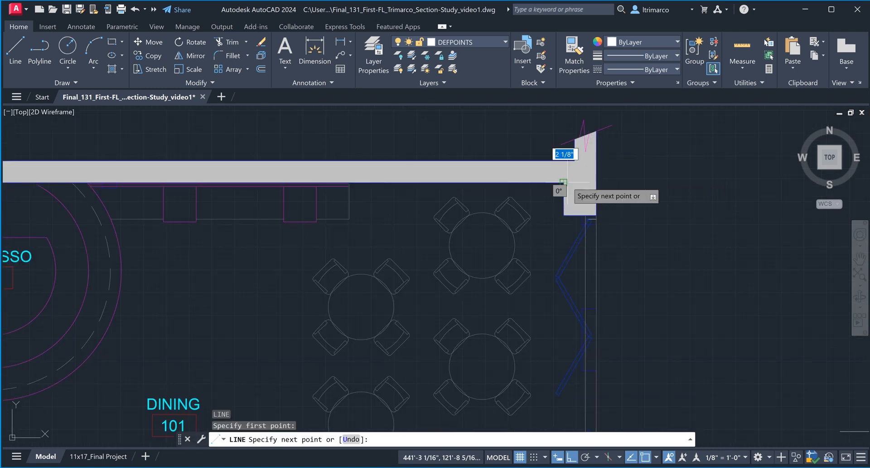
scroll(569, 185, down, 5)
scroll(569, 182, down, 5)
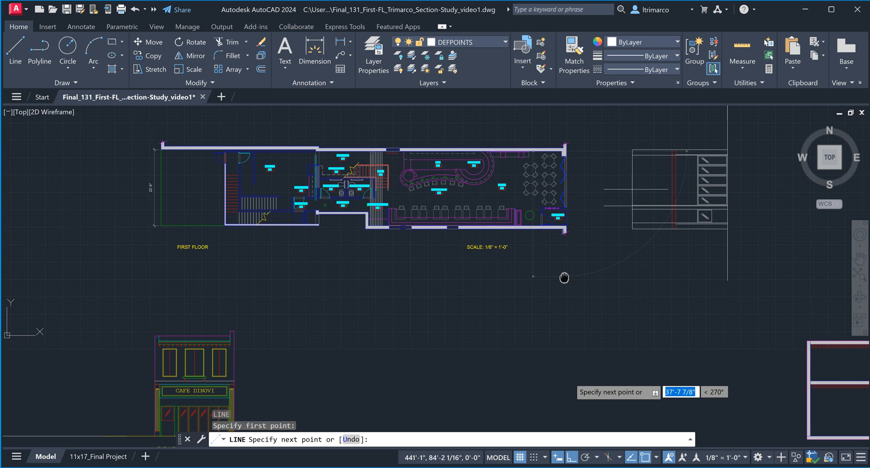
middle_drag(564, 312, 560, 295)
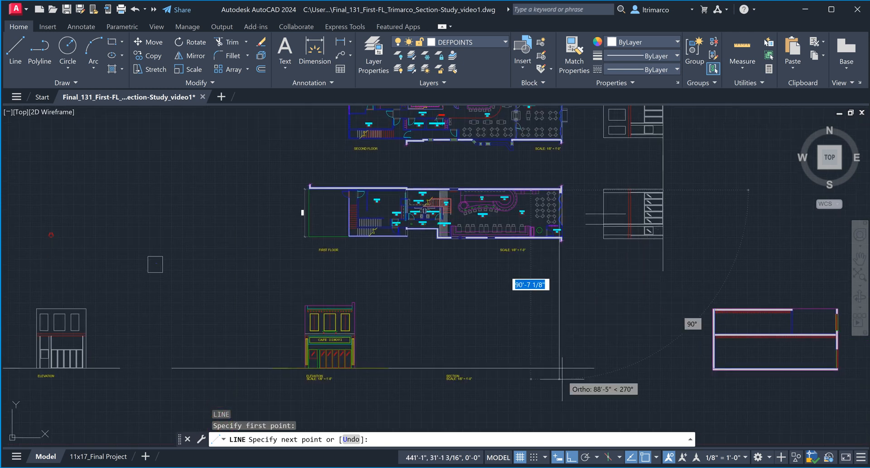
click(560, 401)
key(Escape)
key(Escape)
Step: Draw a vertical construction line from the inner wall corner beside the service station straight down past the ground line
key(l)
key(Return)
scroll(428, 199, up, 2)
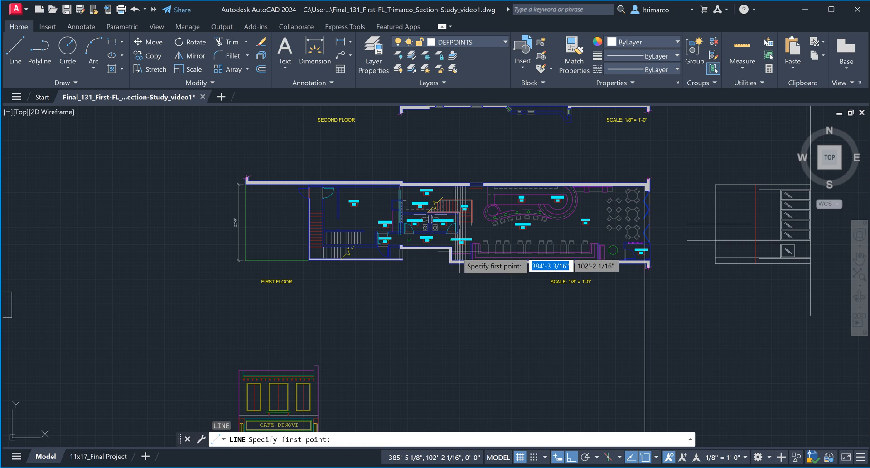
scroll(465, 236, up, 2)
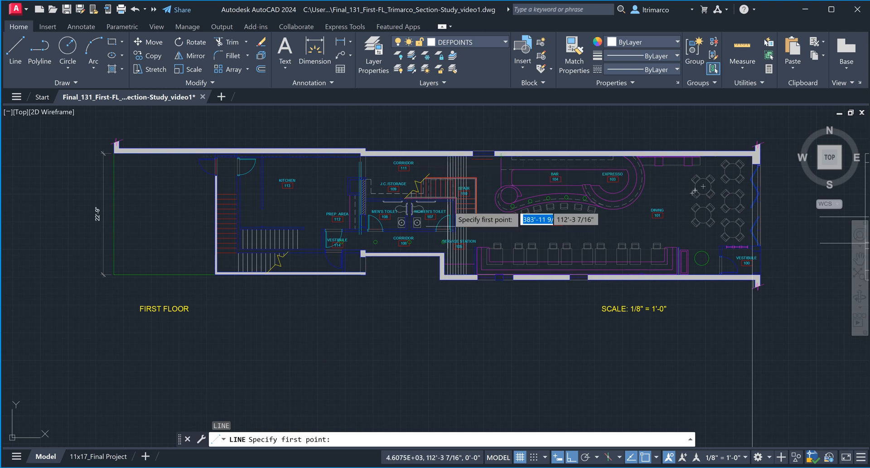
scroll(444, 279, up, 4)
click(439, 214)
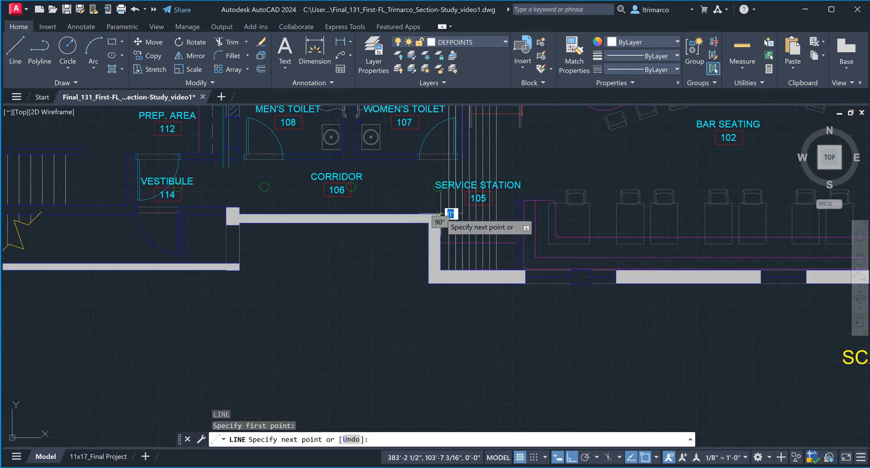
scroll(440, 244, down, 10)
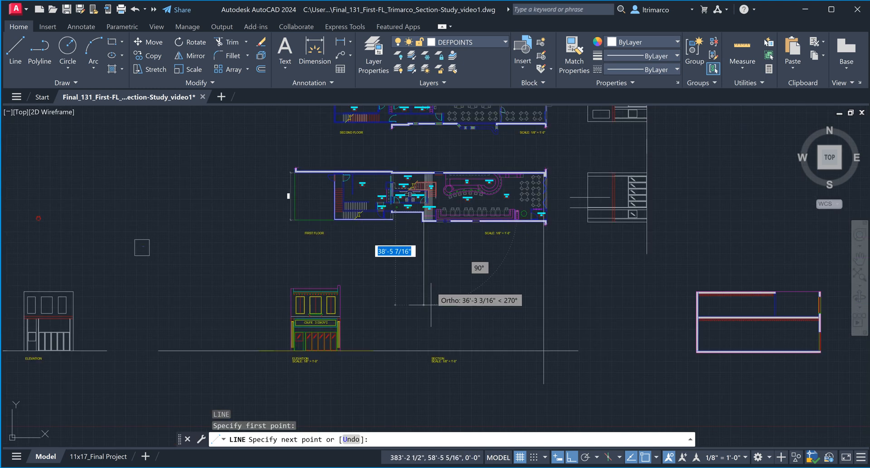
click(424, 350)
key(Escape)
key(Escape)
Step: Examine the section's ground line and the vertical construction lines projected from the first floor plan
scroll(528, 234, up, 2)
middle_drag(597, 250, 579, 225)
click(483, 413)
click(485, 389)
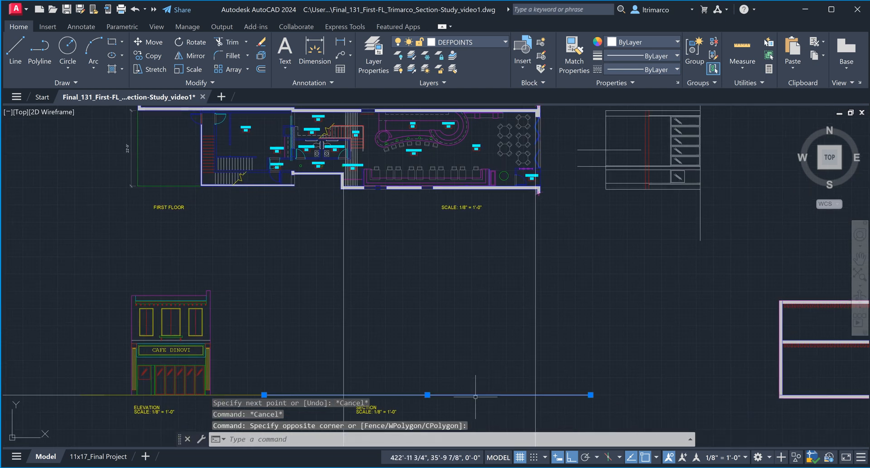
scroll(485, 389, down, 2)
scroll(533, 326, down, 1)
middle_drag(548, 283, 536, 314)
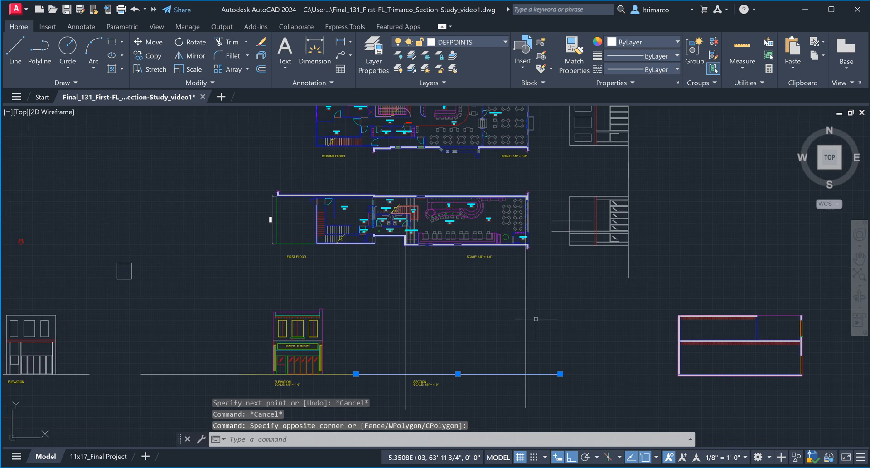
scroll(503, 318, up, 2)
middle_drag(489, 335, 497, 305)
key(Escape)
key(Escape)
click(577, 311)
click(526, 295)
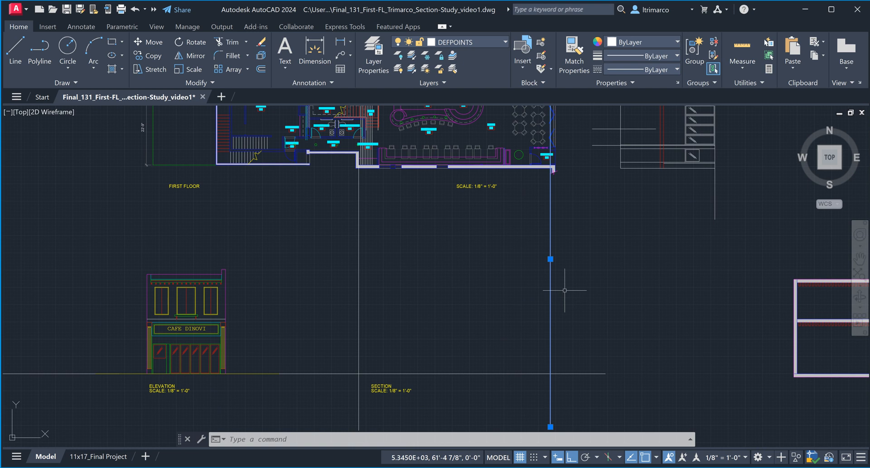
middle_drag(377, 325, 378, 341)
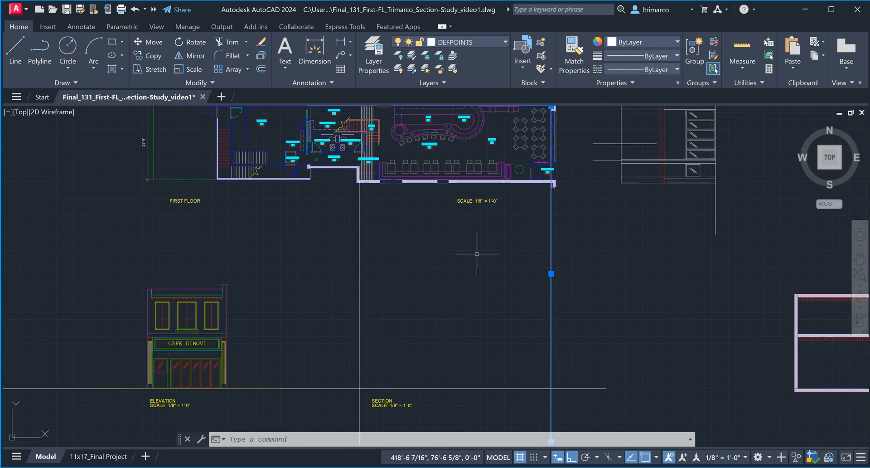
middle_drag(485, 301, 502, 313)
key(Escape)
key(Escape)
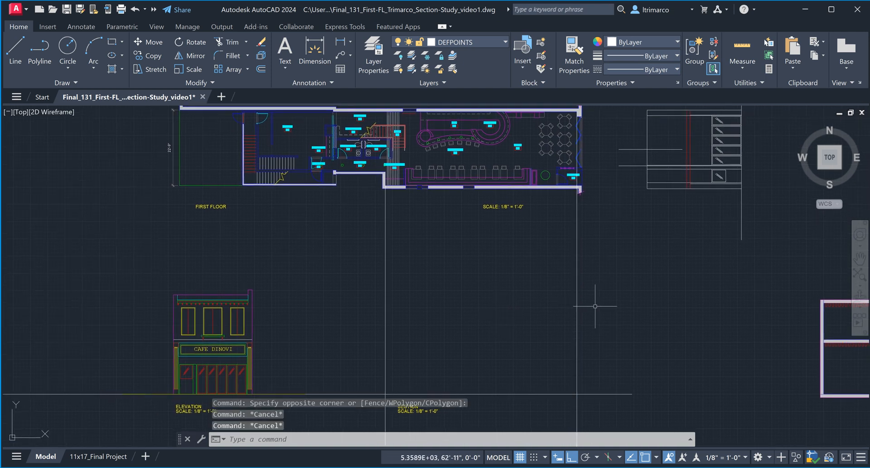
Step: Offset the section's ground line 1' downward
middle_drag(618, 326, 606, 279)
click(261, 71)
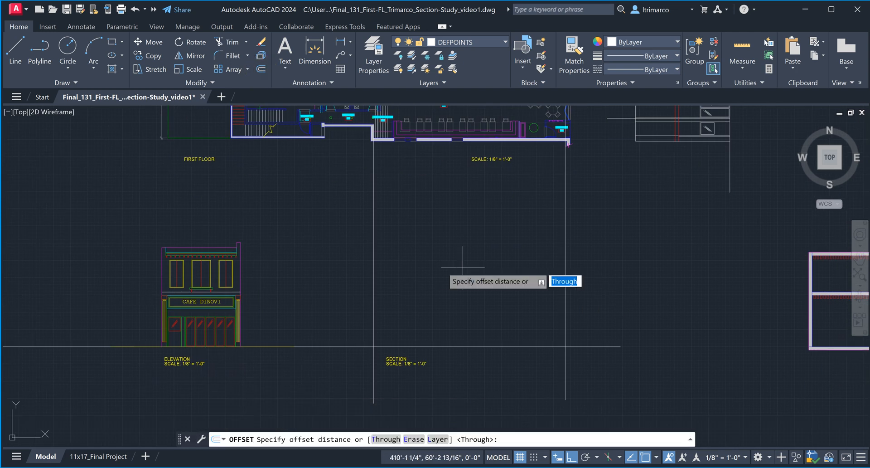
text(1)
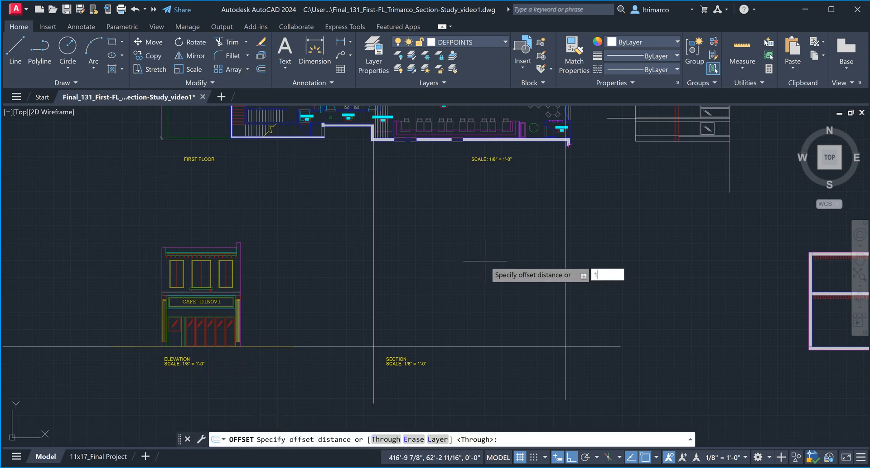
text(')
key(Return)
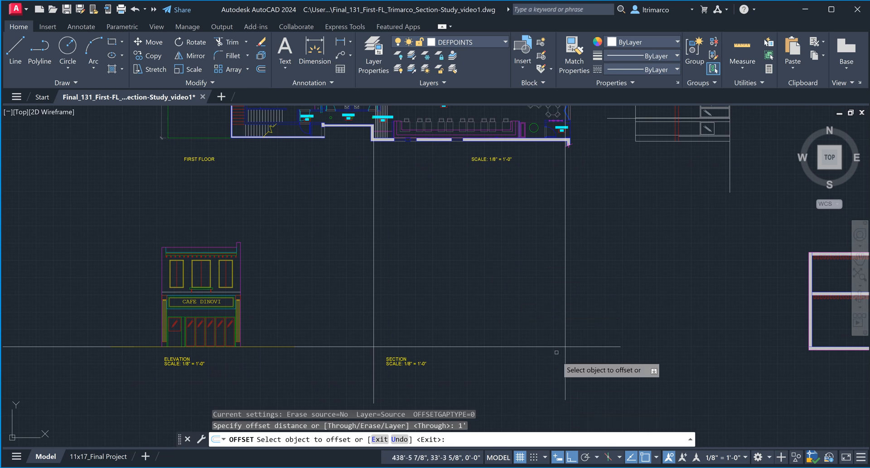
click(550, 346)
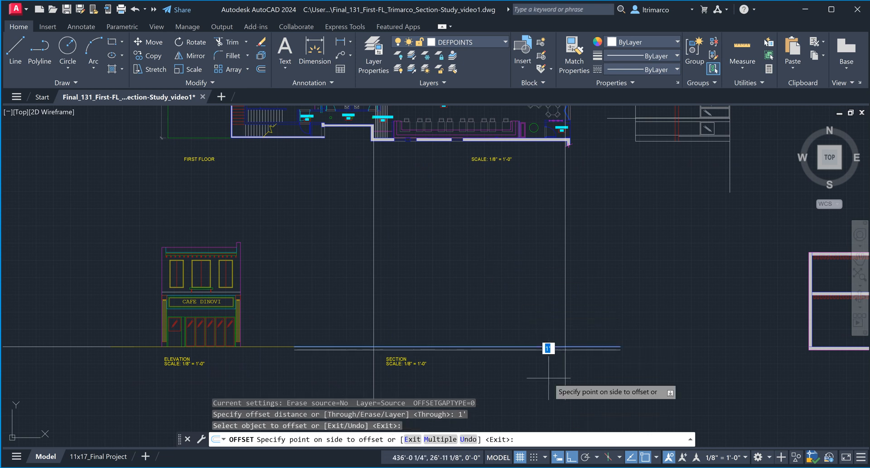
click(548, 377)
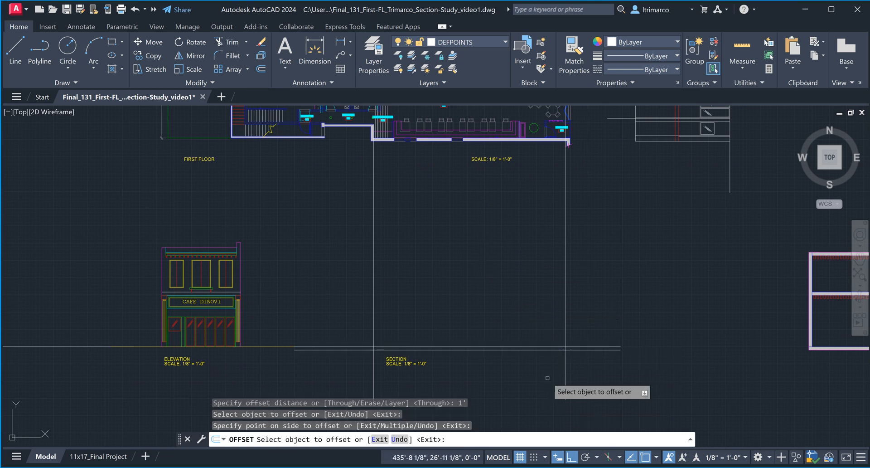
Step: Offset the two vertical construction lines 1' outward, each away from the section's interior, for the wall thickness
click(564, 321)
click(591, 325)
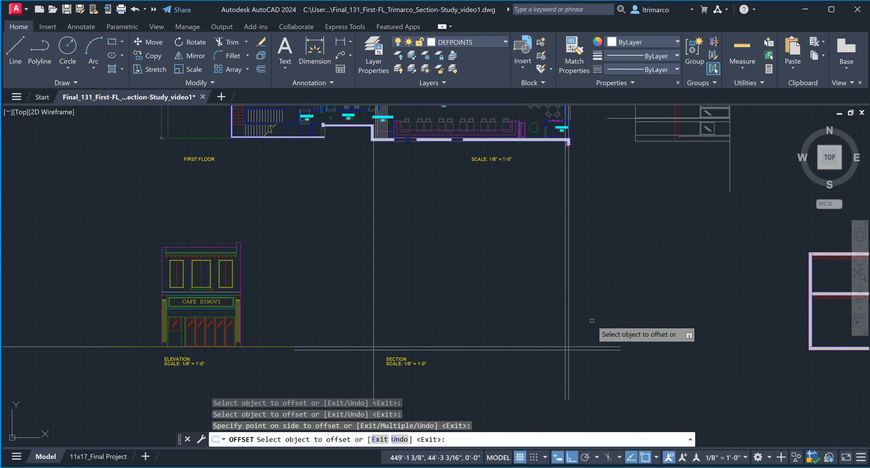
click(373, 319)
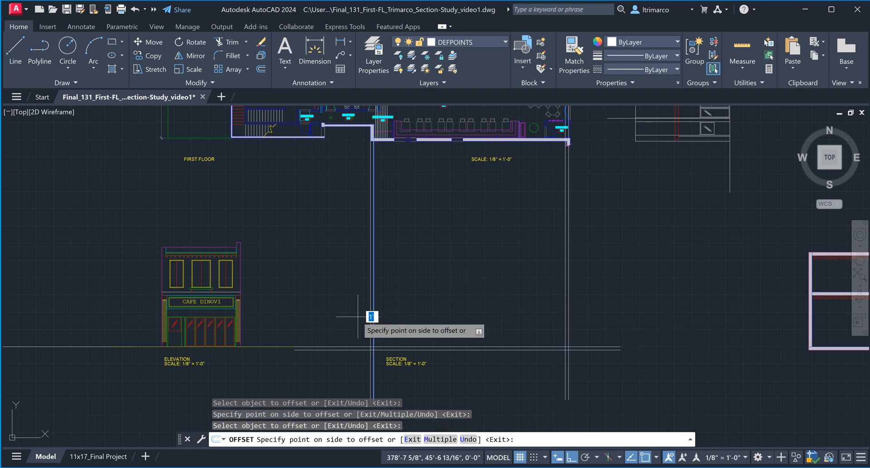
click(362, 320)
key(Escape)
key(Escape)
key(Escape)
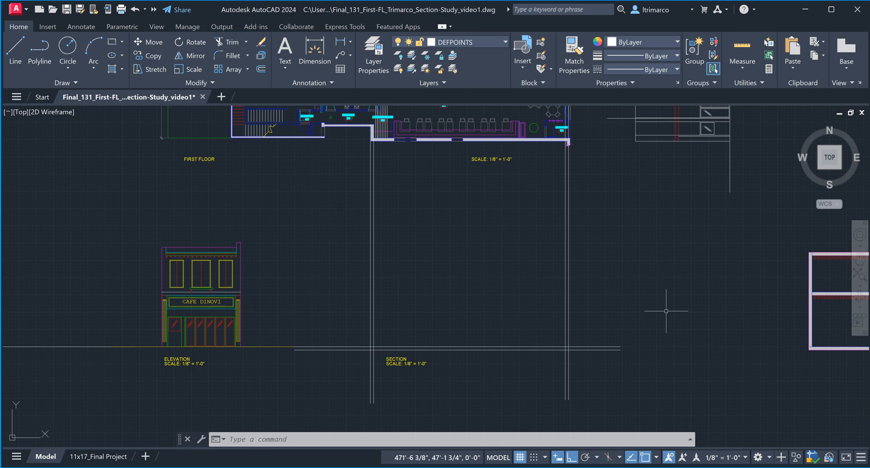
Step: Draw a horizontal construction line from the end of the elevation's floor line above the cafe sign across and past both section walls
middle_drag(649, 276, 663, 314)
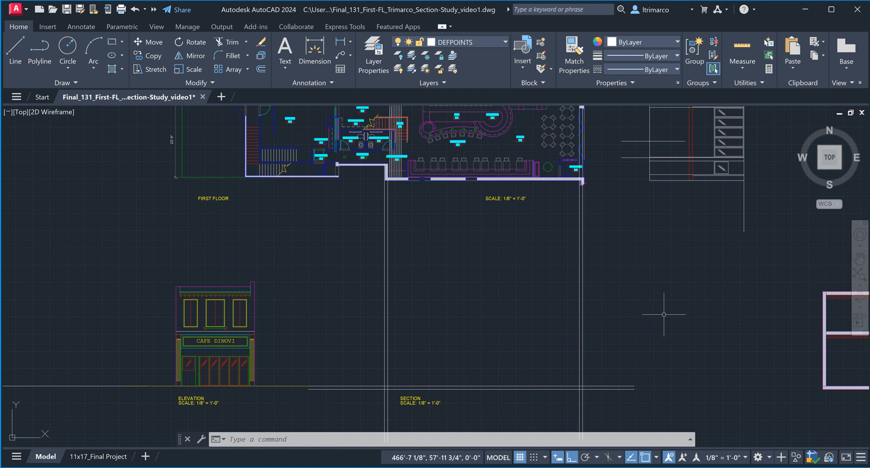
key(Escape)
key(Escape)
key(Escape)
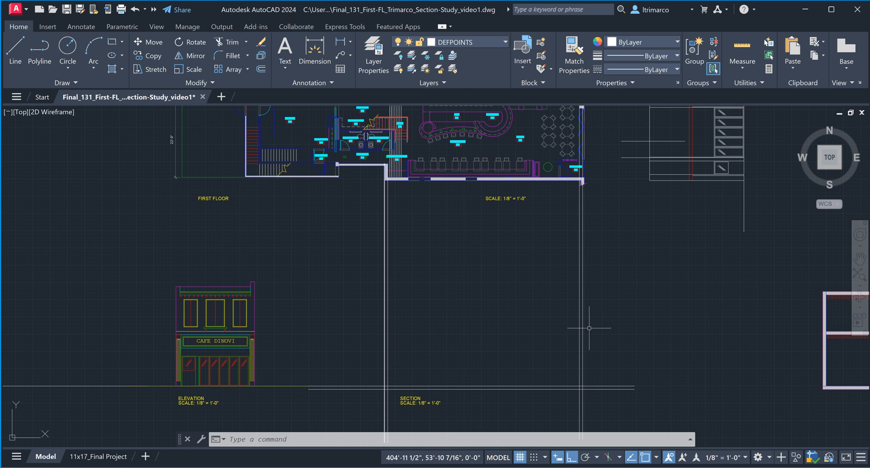
text(l)
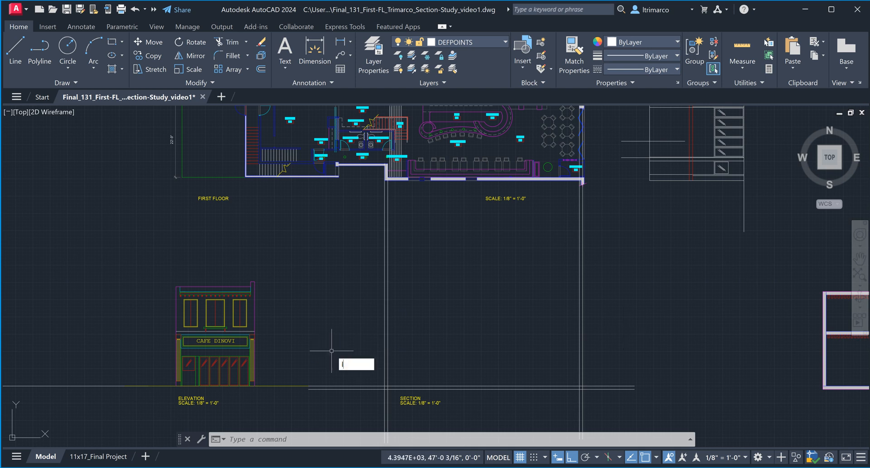
key(Return)
scroll(252, 339, up, 6)
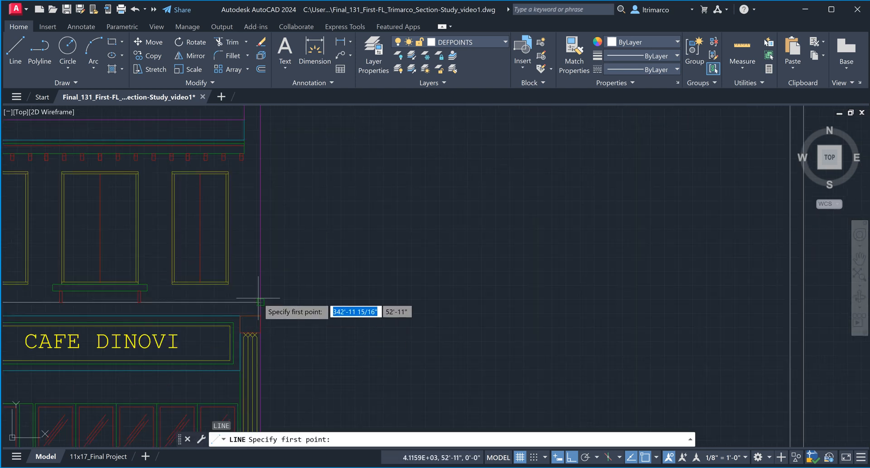
click(260, 302)
scroll(501, 331, down, 2)
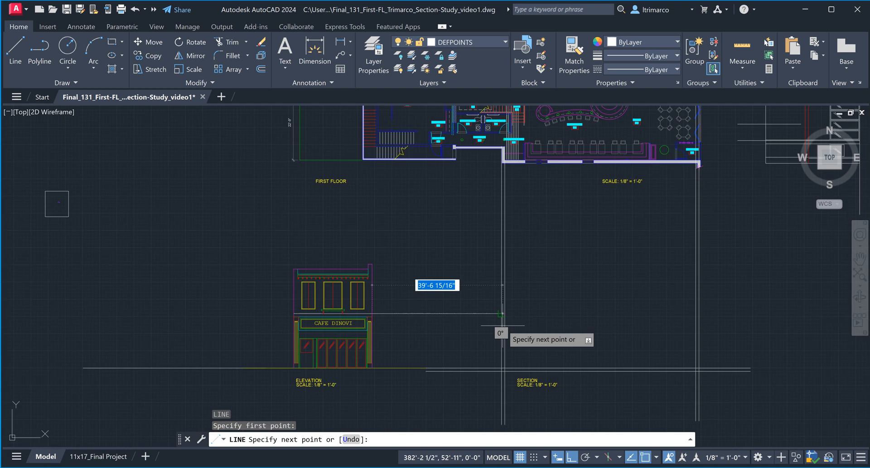
click(772, 312)
key(Escape)
key(Escape)
Step: Examine the elevation's floor line above the cafe sign and the trim directly below it
scroll(328, 323, up, 4)
click(379, 295)
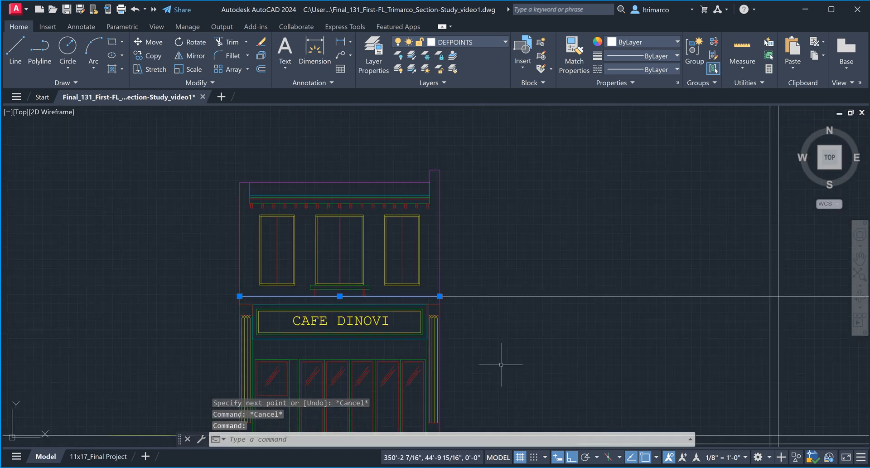
scroll(458, 317, up, 4)
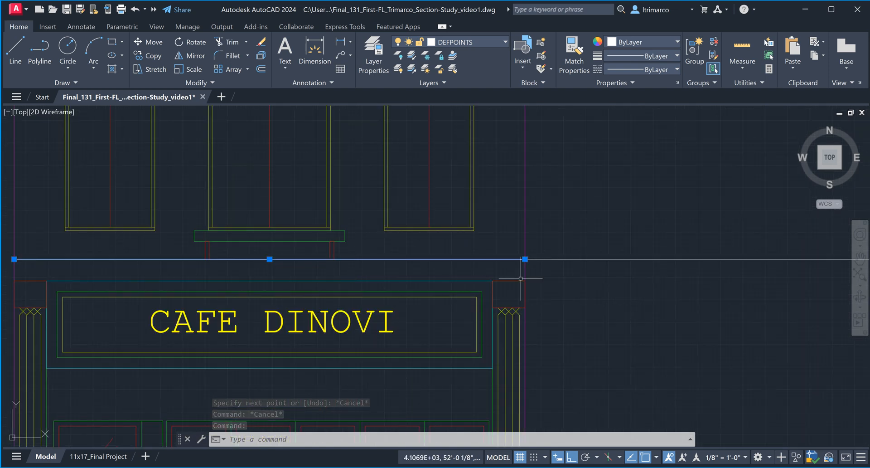
middle_drag(508, 301, 597, 300)
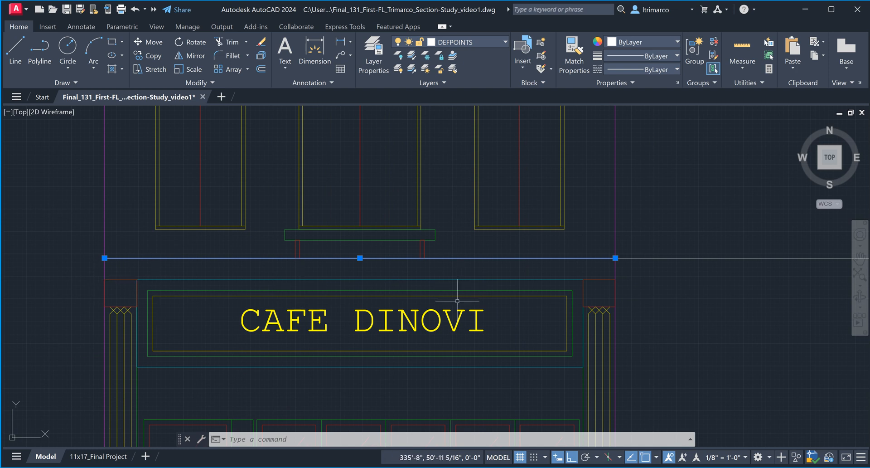
scroll(453, 291, down, 4)
scroll(527, 309, up, 2)
scroll(399, 300, up, 2)
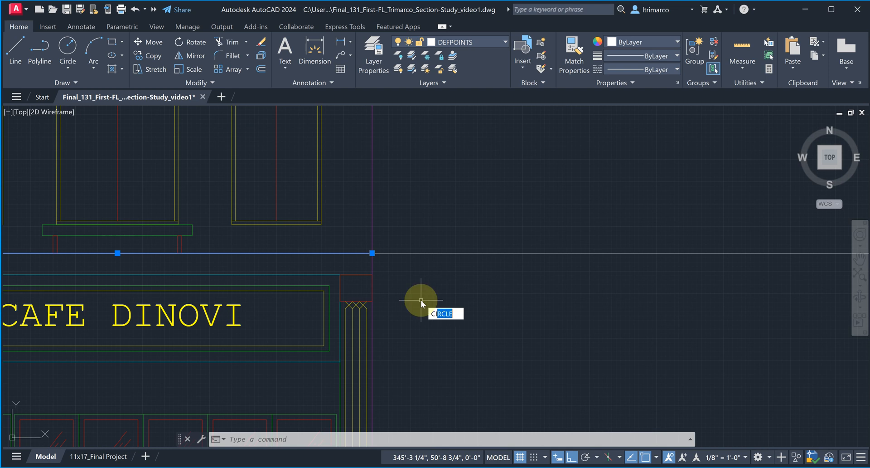
Step: Copy the projected horizontal floor line straight down to the top of the corner block beside the cafe sign
text(opy)
key(Return)
key(Escape)
text(co)
key(Return)
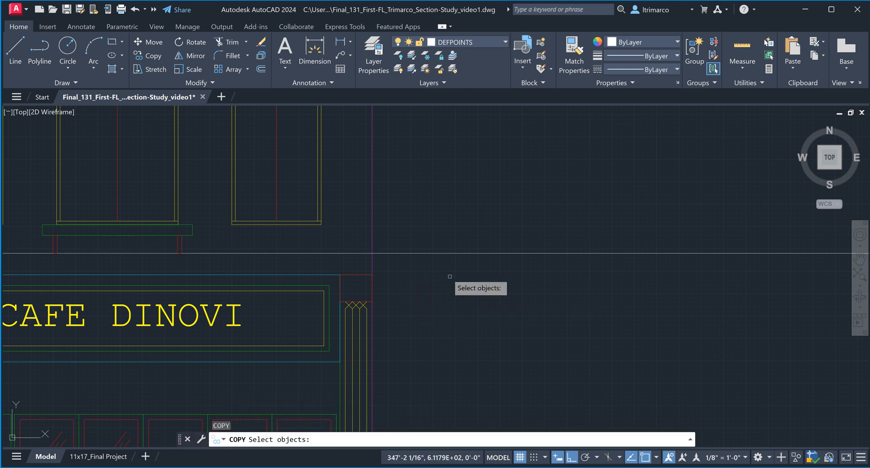
click(384, 254)
key(Return)
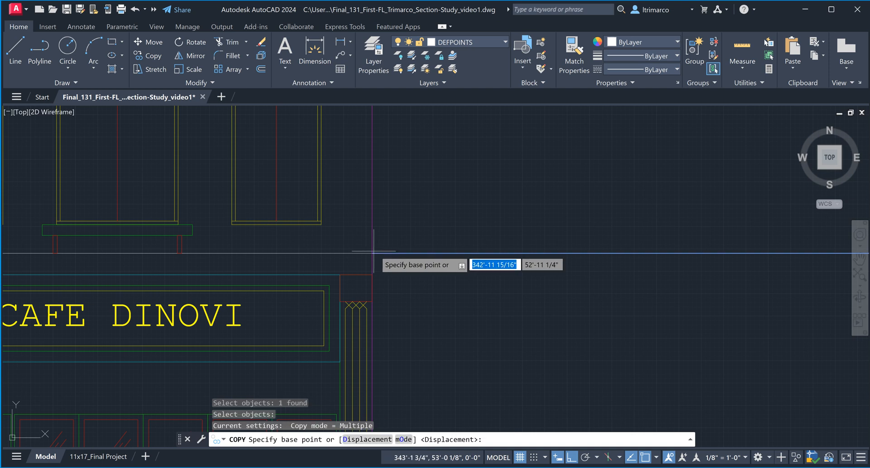
click(373, 253)
click(374, 272)
scroll(362, 295, down, 5)
key(Escape)
scroll(436, 324, down, 2)
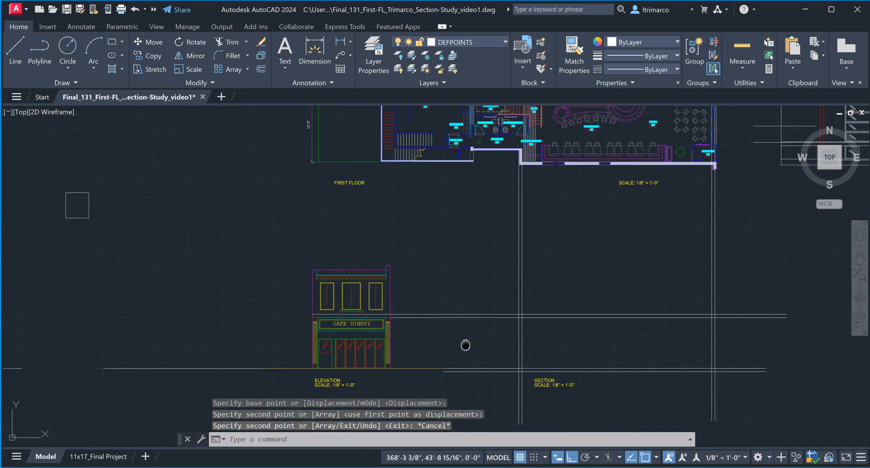
middle_drag(465, 345, 327, 315)
middle_drag(469, 277, 448, 279)
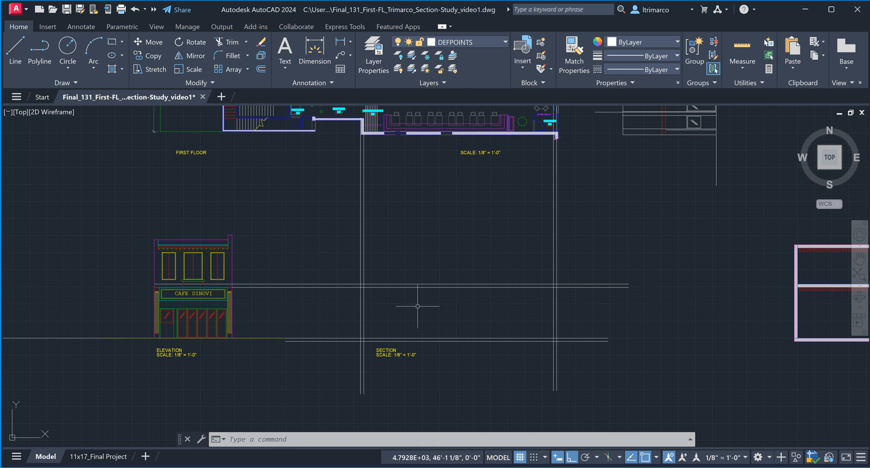
text(tr)
key(Return)
key(Escape)
key(Escape)
Step: Measure the height between the lower projected floor line and the ground line at the section's rear wall
text(di)
key(Return)
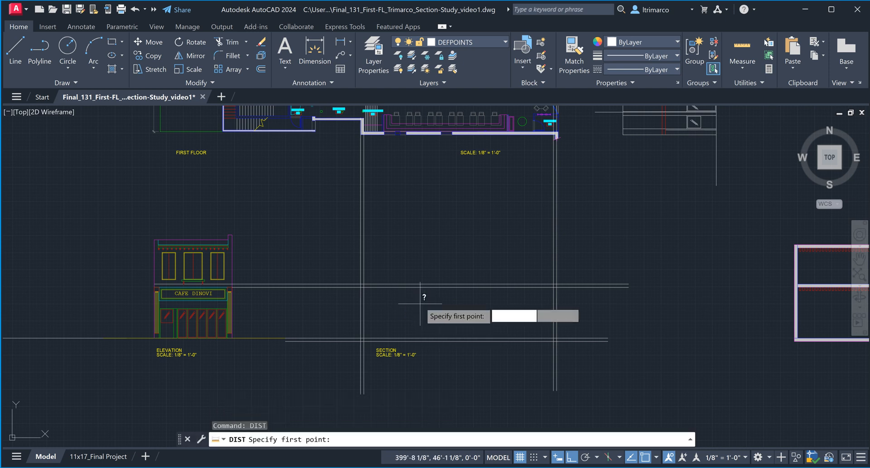
click(362, 286)
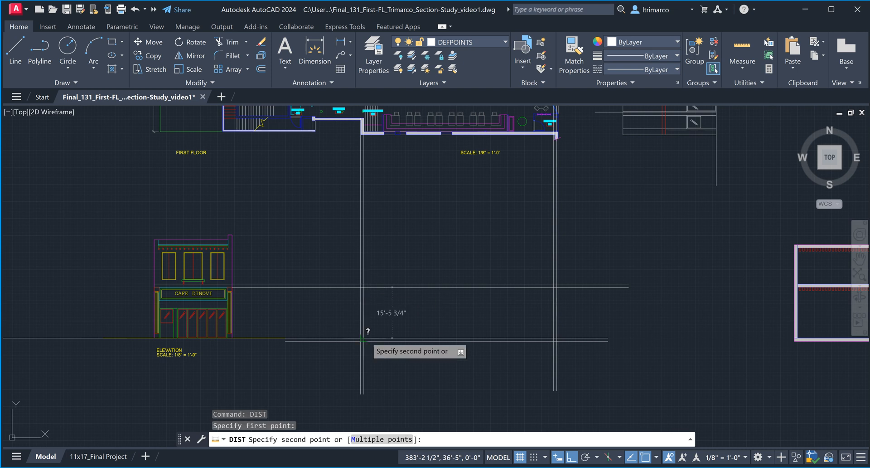
scroll(362, 337, up, 4)
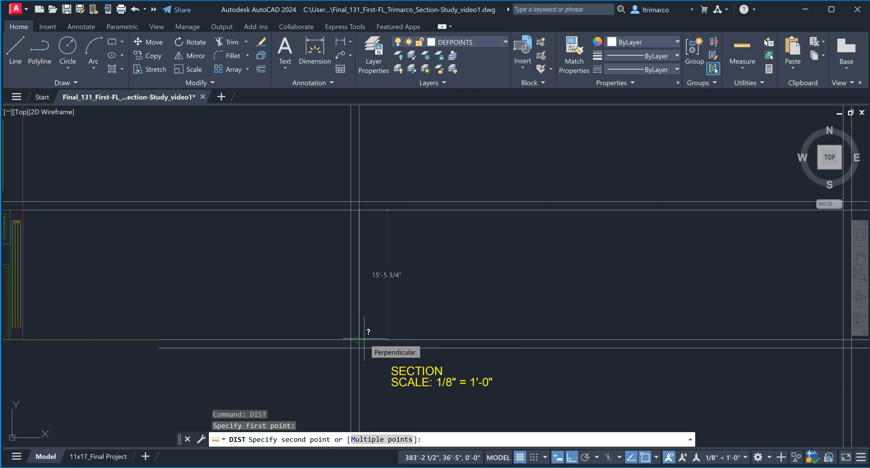
key(Escape)
key(Escape)
key(Escape)
scroll(311, 272, down, 2)
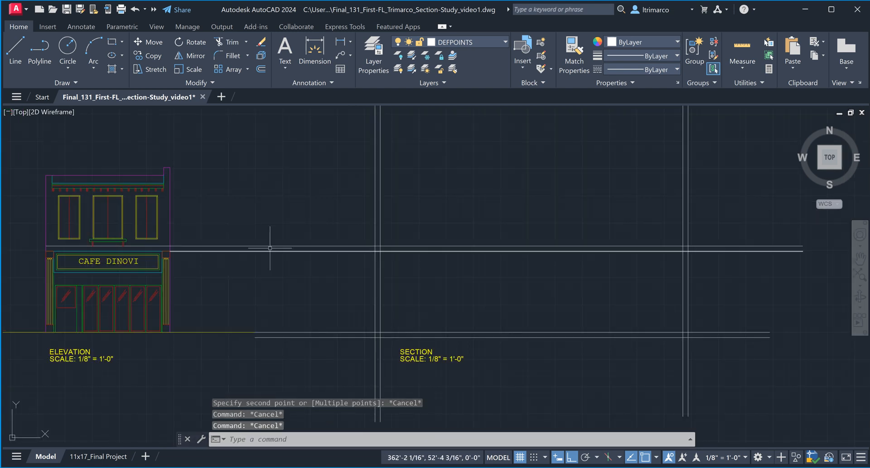
scroll(410, 277, up, 2)
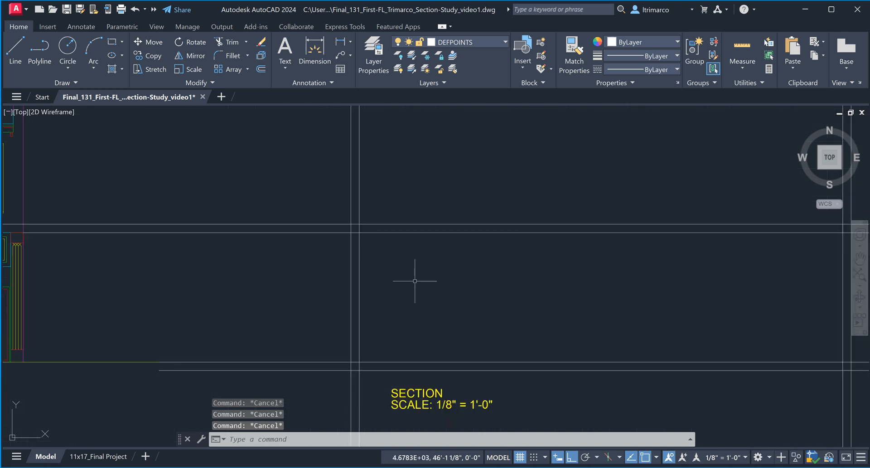
Step: Measure the vertical distance between the two projected floor lines at the section's left wall
text(dist)
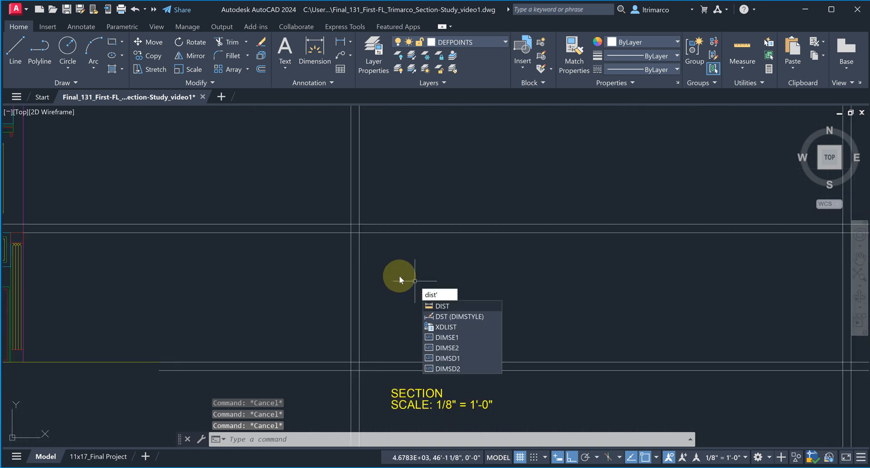
key(Return)
click(359, 233)
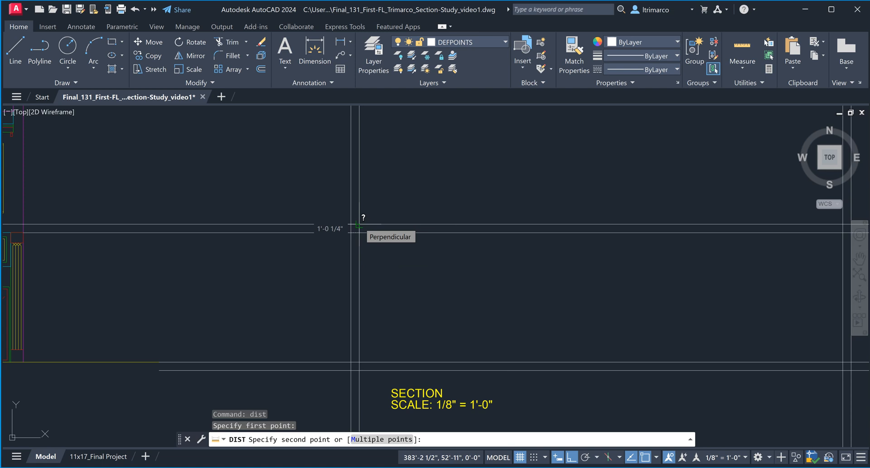
key(Escape)
key(Escape)
Step: Erase the lower of the two projected floor lines
click(458, 272)
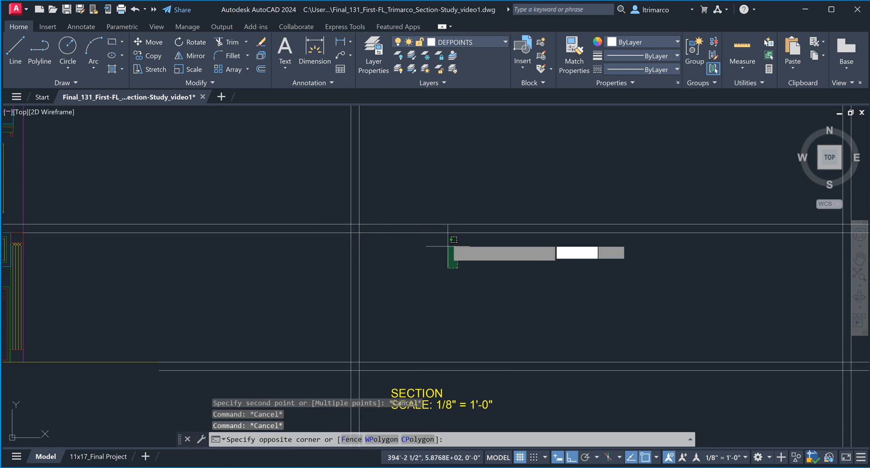
click(442, 230)
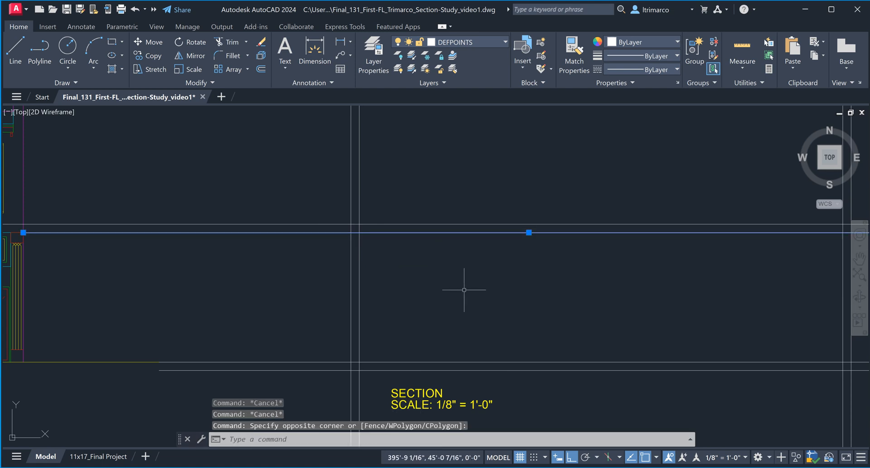
key(Delete)
key(Escape)
key(Escape)
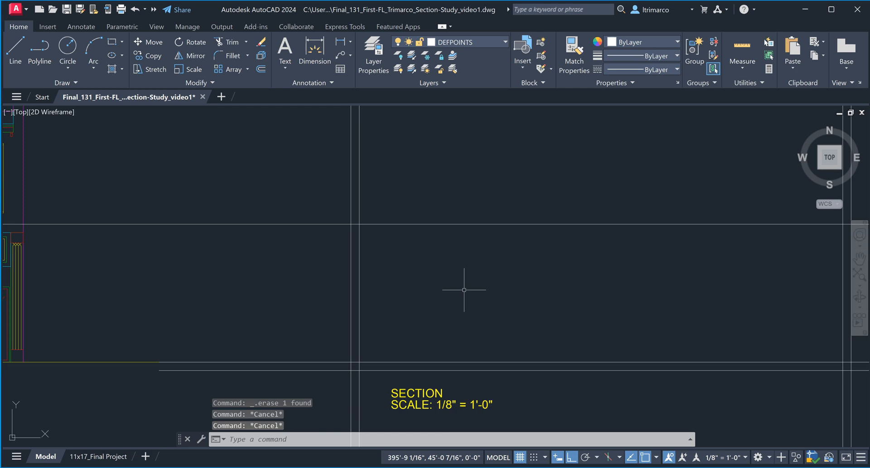
Step: Offset the remaining projected floor line 1'-0" downward to give the upper floor its thickness
click(262, 68)
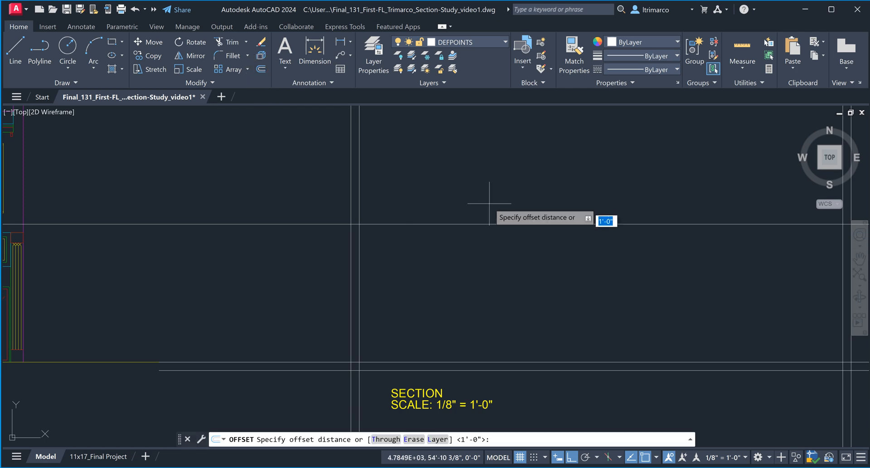
key(Return)
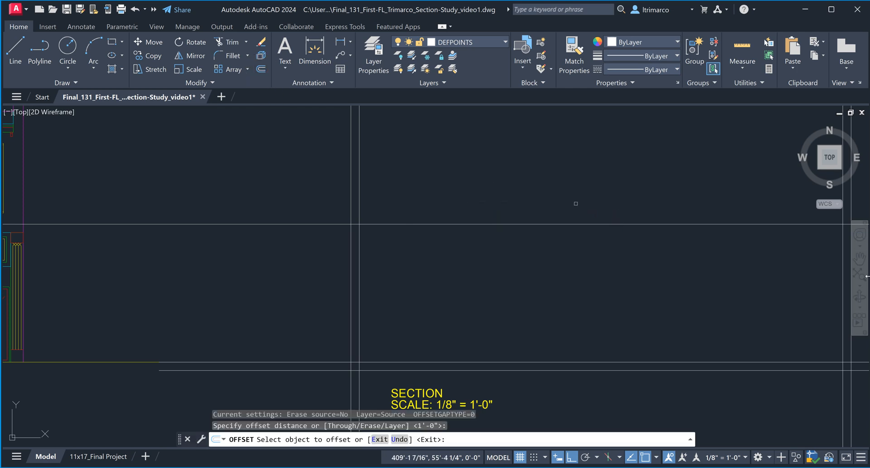
click(670, 224)
click(668, 250)
scroll(626, 277, down, 5)
key(Escape)
Step: Examine the projected floor line and its offset copy beside the cafe sign and across the section
scroll(369, 265, up, 4)
scroll(349, 264, up, 2)
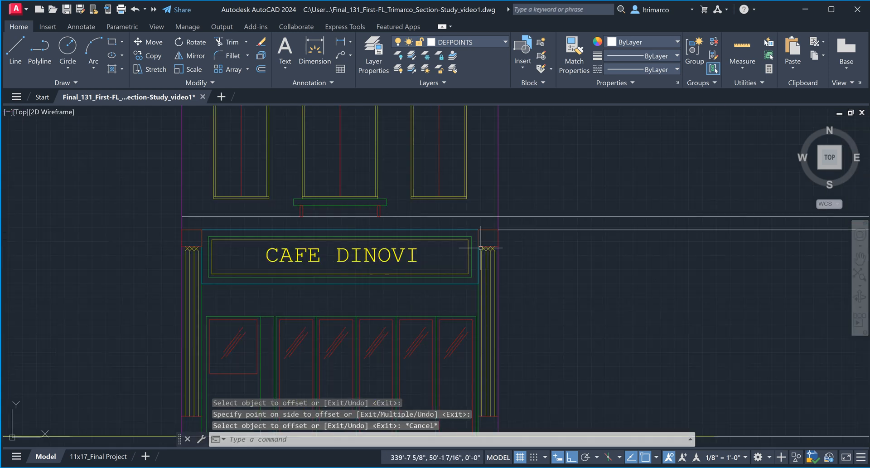
click(538, 244)
click(524, 225)
scroll(559, 285, down, 3)
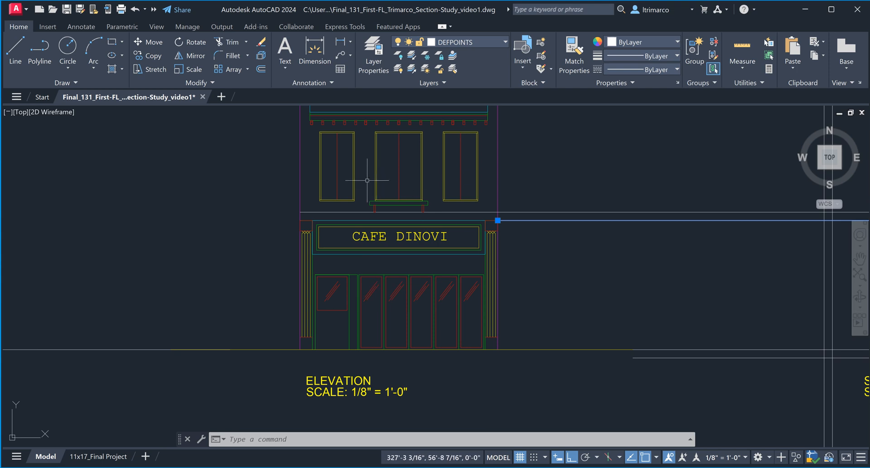
scroll(350, 240, down, 1)
mouse_move(527, 267)
middle_down()
mouse_move(536, 268)
mouse_move(326, 268)
middle_up()
middle_drag(590, 267, 507, 294)
key(Escape)
click(563, 291)
click(528, 232)
key(Escape)
key(Escape)
scroll(525, 273, down, 1)
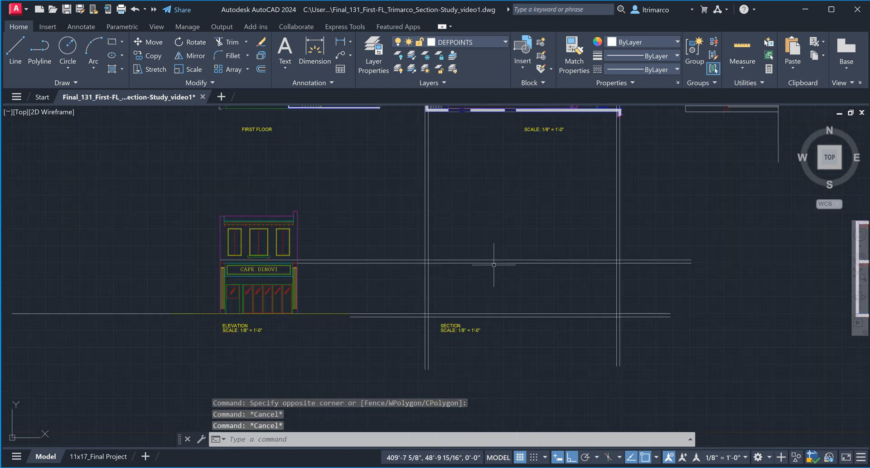
Step: Draw a horizontal construction line from the elevation's roof line above the cornice across and past both section walls
text(l)
key(Return)
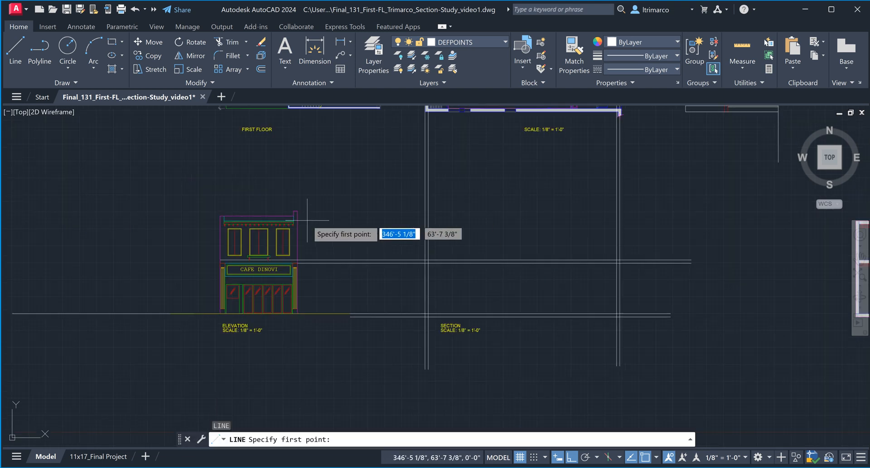
scroll(258, 212, up, 2)
scroll(258, 212, up, 3)
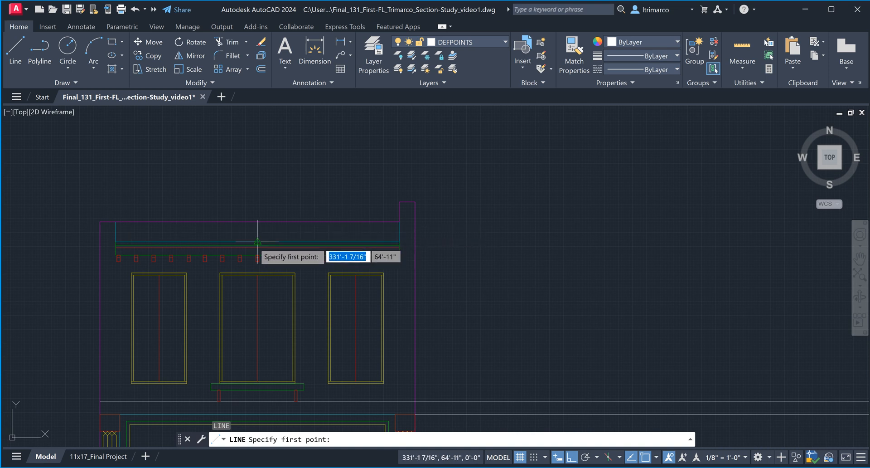
click(257, 241)
scroll(284, 246, down, 4)
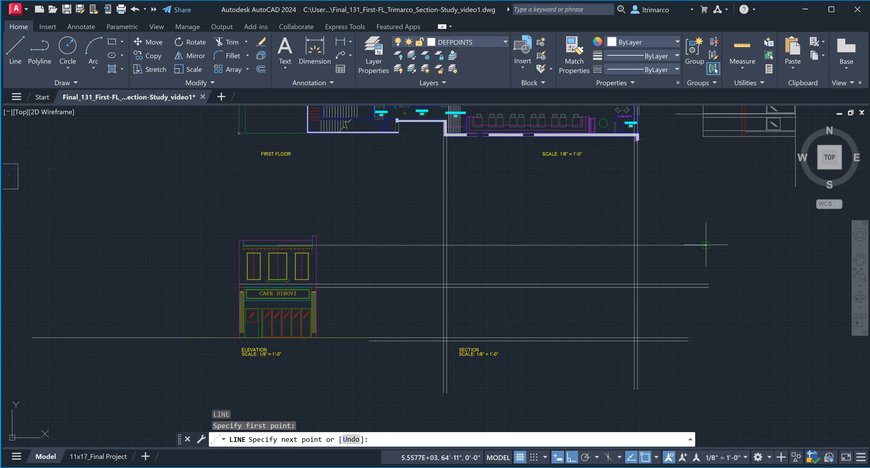
key(Escape)
key(Escape)
scroll(559, 263, up, 2)
key(Escape)
key(Escape)
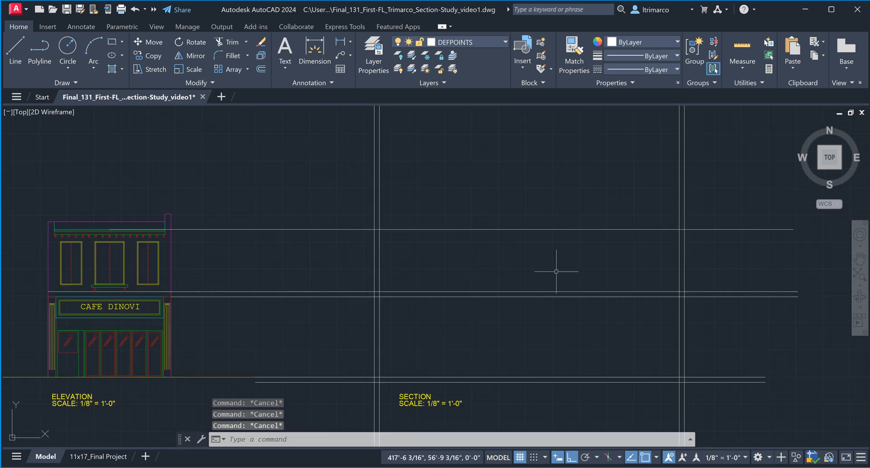
Step: Offset the projected roof line 1'-0" downward to give the roof its thickness
click(257, 69)
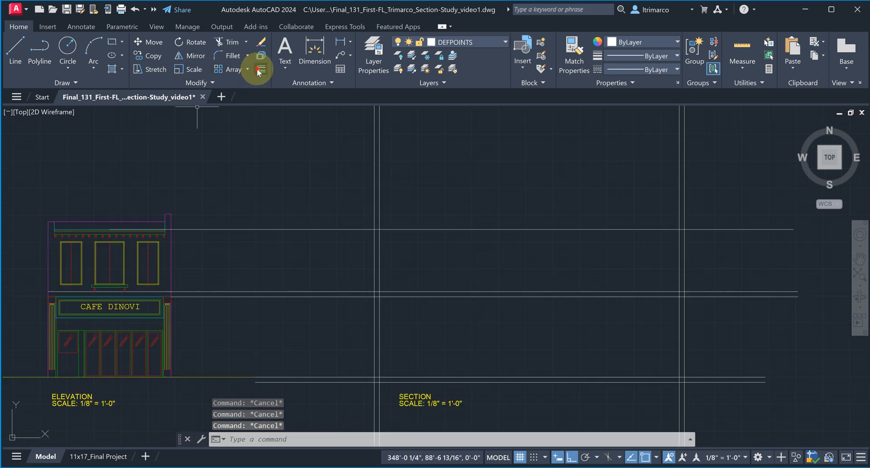
key(Return)
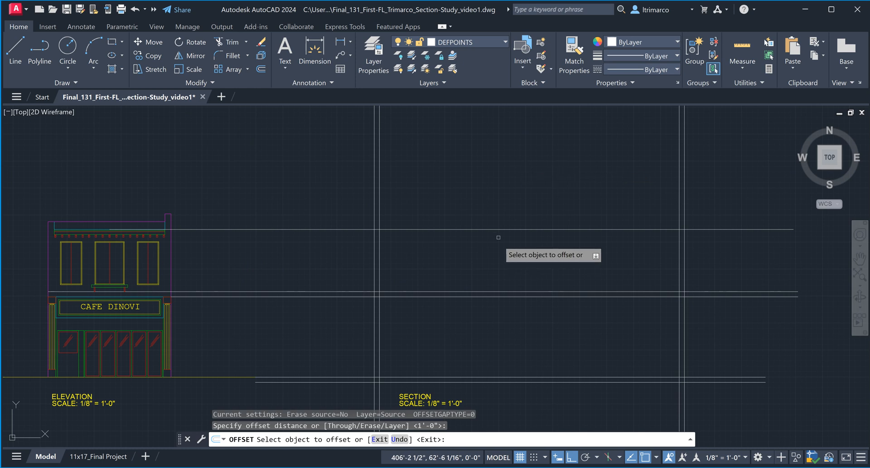
click(496, 230)
click(464, 231)
scroll(468, 231, down, 2)
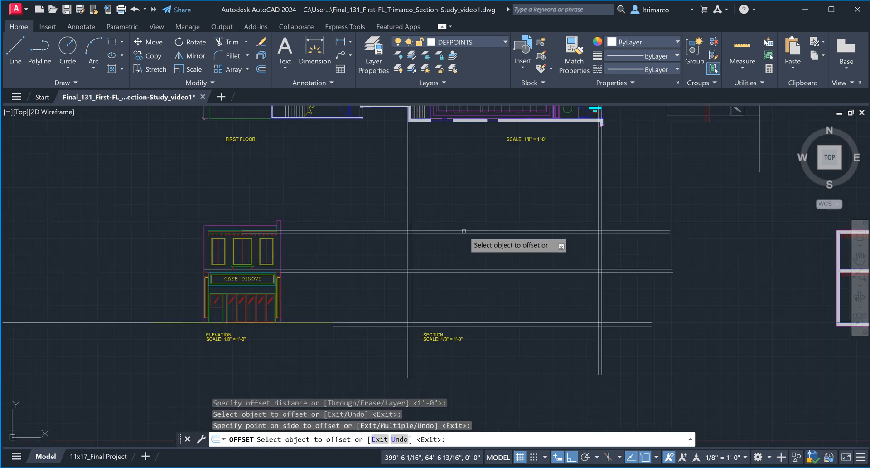
key(Escape)
key(Escape)
Step: Examine the projected roof line and its offset copy beside the elevation's cornice and across the section
scroll(325, 238, up, 4)
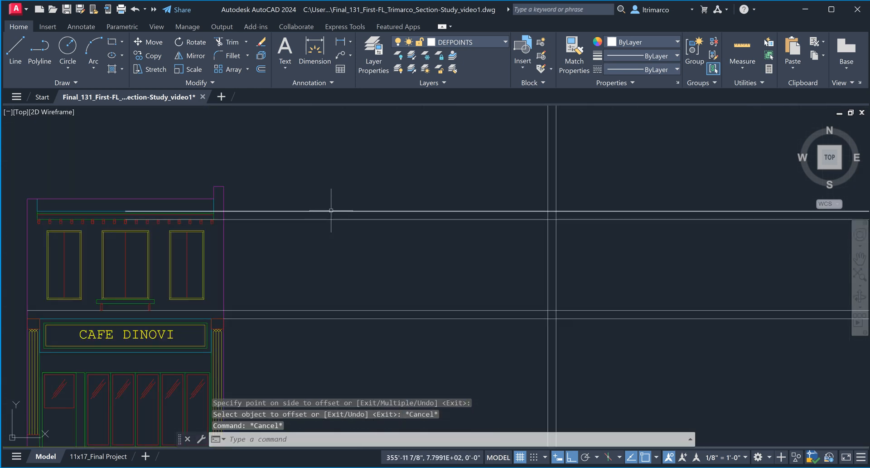
click(331, 210)
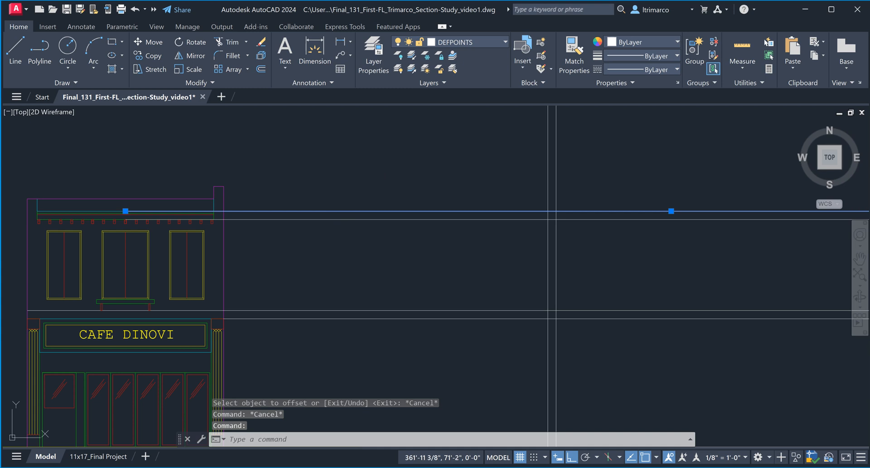
key(Escape)
key(Escape)
click(433, 248)
click(409, 214)
scroll(431, 265, down, 4)
key(Escape)
key(Escape)
middle_drag(591, 293, 510, 301)
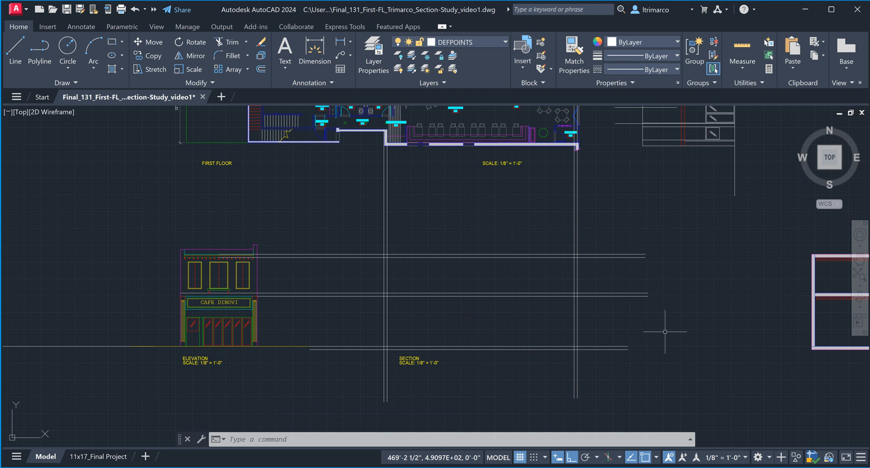
Step: Trim the roof, floor and lower slab lines beyond the section's right wall, and the lower slab line beyond its left wall
key(Escape)
key(Escape)
text(t)
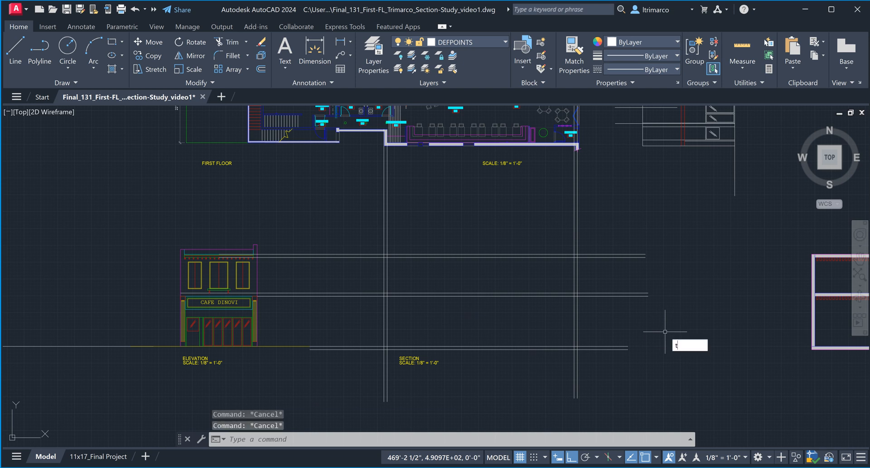
text(rim)
key(Return)
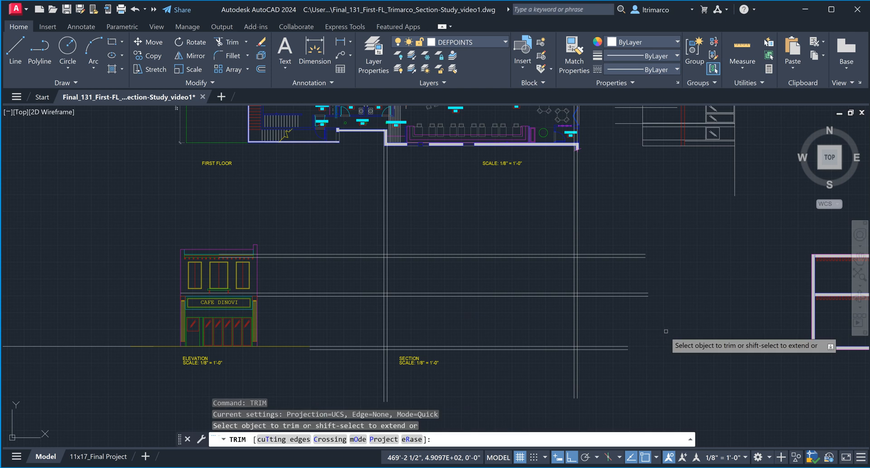
click(637, 356)
click(647, 247)
key(Return)
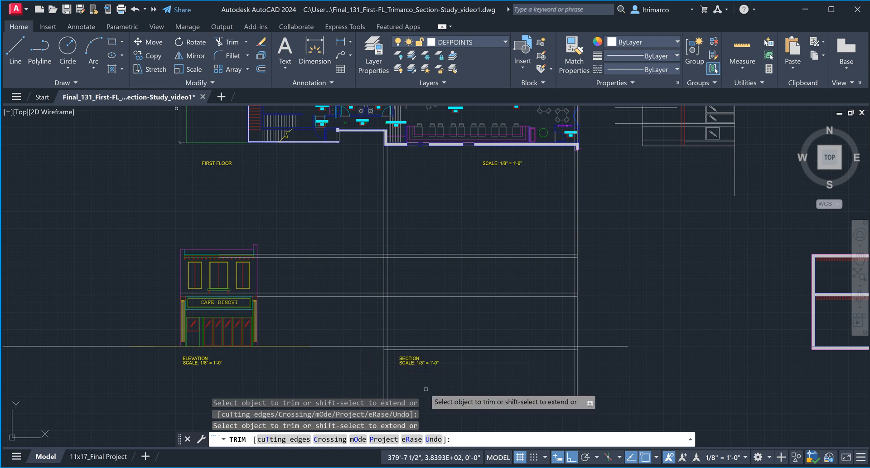
Step: Trim the lines of both section walls below the bottom of the ground slab
mouse_move(590, 396)
mouse_down()
mouse_move(563, 387)
mouse_move(516, 397)
mouse_up()
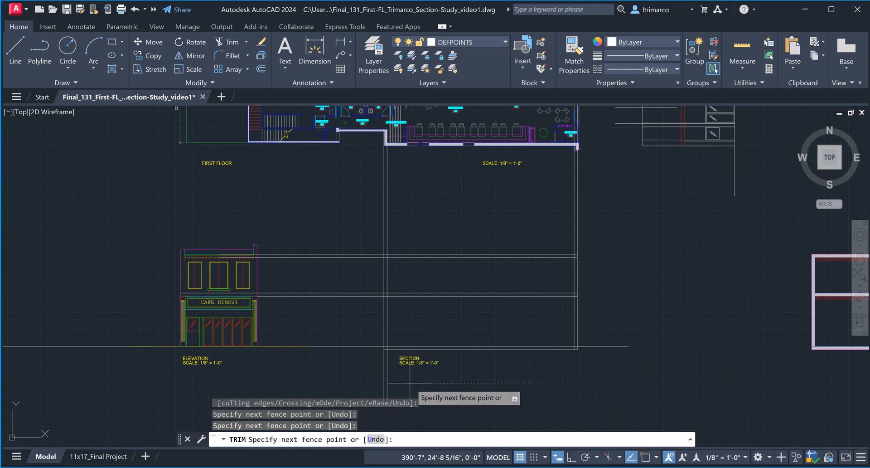
click(360, 395)
key(Return)
Step: Trim the roof and floor lines between the elevation and the section, and both walls' lines above the roof
drag(364, 304, 334, 229)
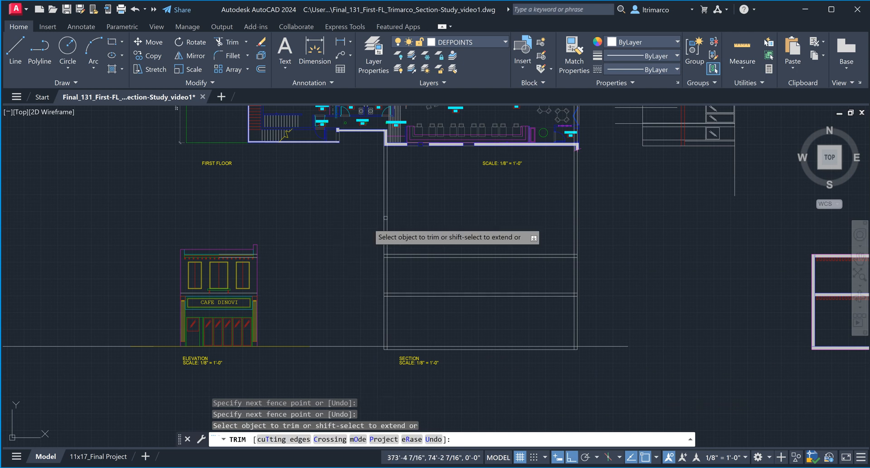
mouse_move(604, 232)
mouse_down()
mouse_move(358, 215)
mouse_move(420, 227)
mouse_up()
key(Escape)
key(Escape)
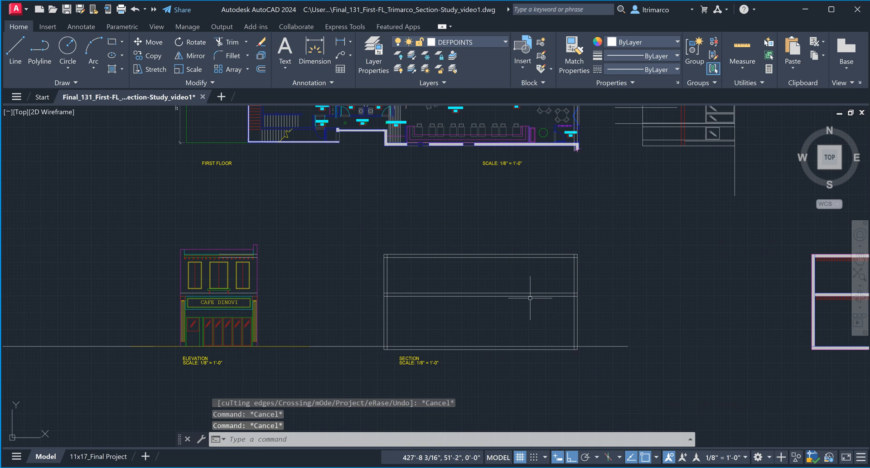
scroll(521, 290, up, 2)
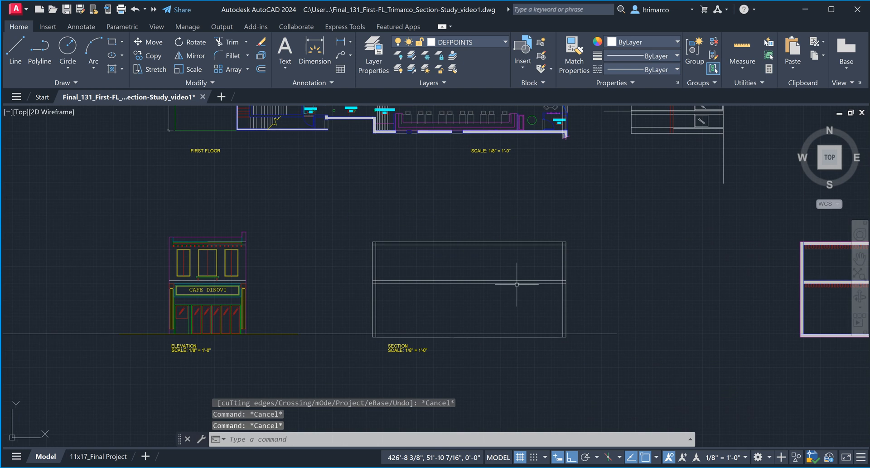
click(684, 362)
click(649, 302)
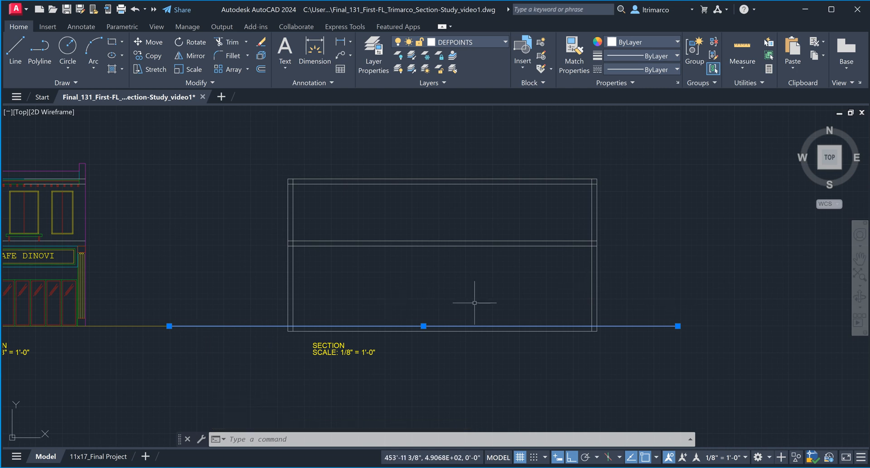
key(Escape)
key(Escape)
Step: Assign the section's walls, roof, upper floor and bottom slab line to the I-ELEV-6 layer, leaving out the ground line
click(258, 339)
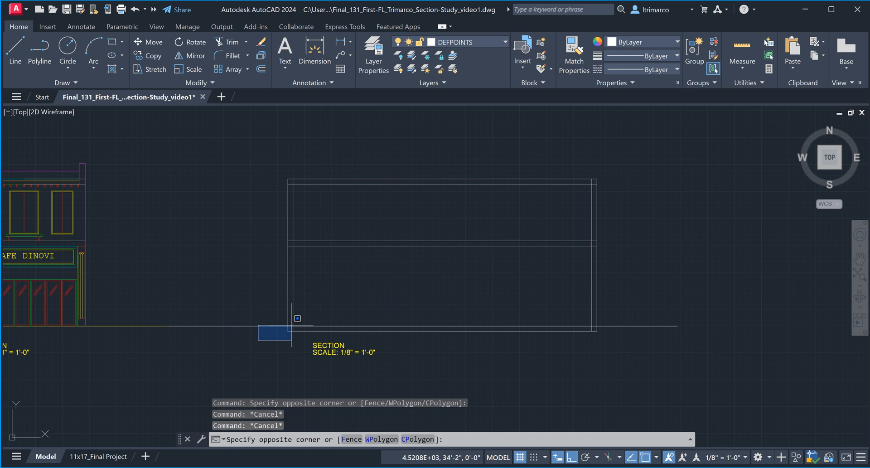
click(625, 168)
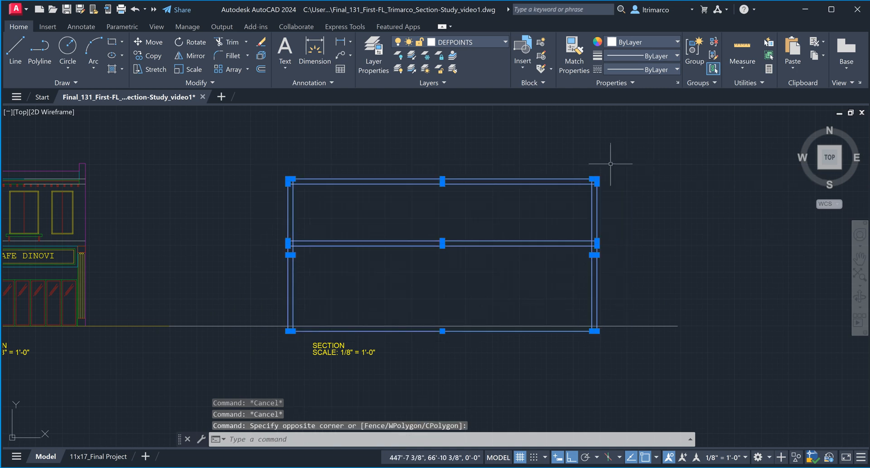
click(505, 42)
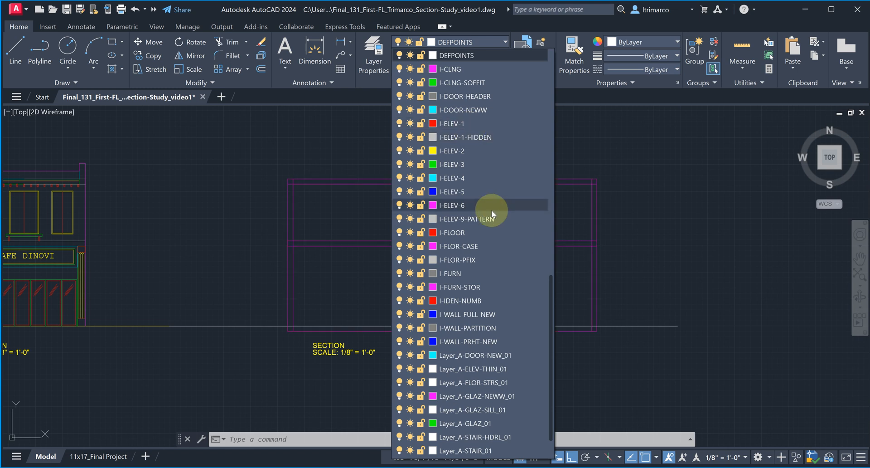
click(463, 206)
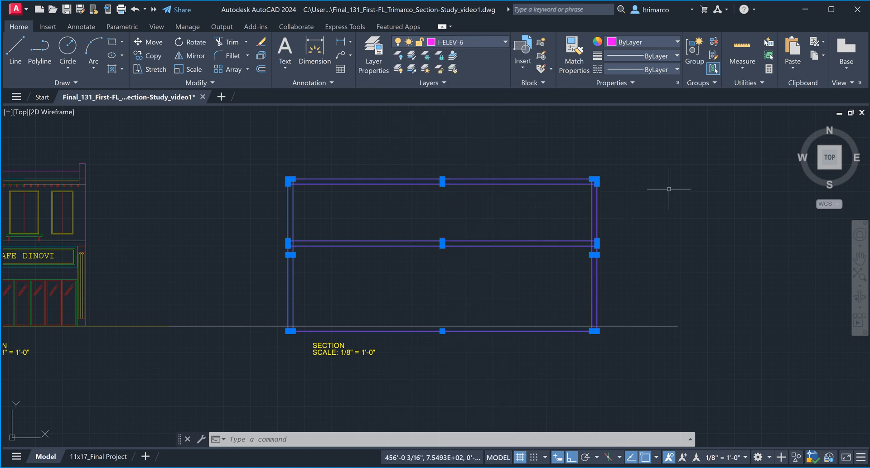
key(Escape)
key(Escape)
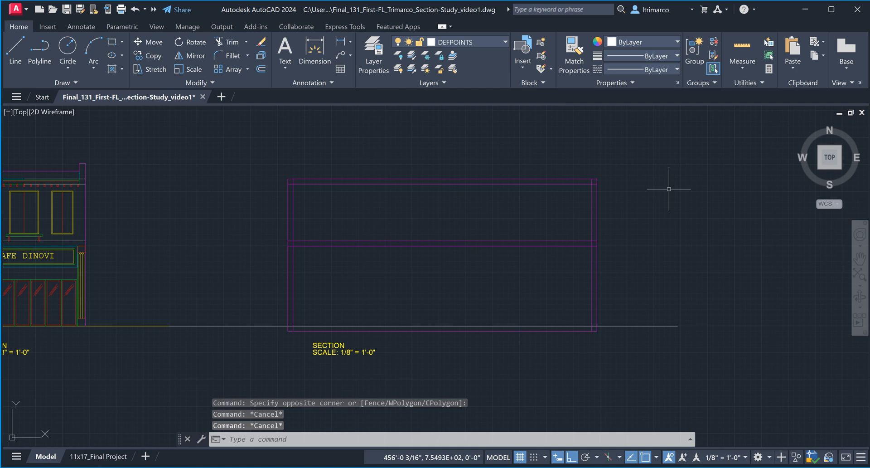
Step: Break the ground line at the outer face of the section's left wall
click(672, 358)
click(644, 315)
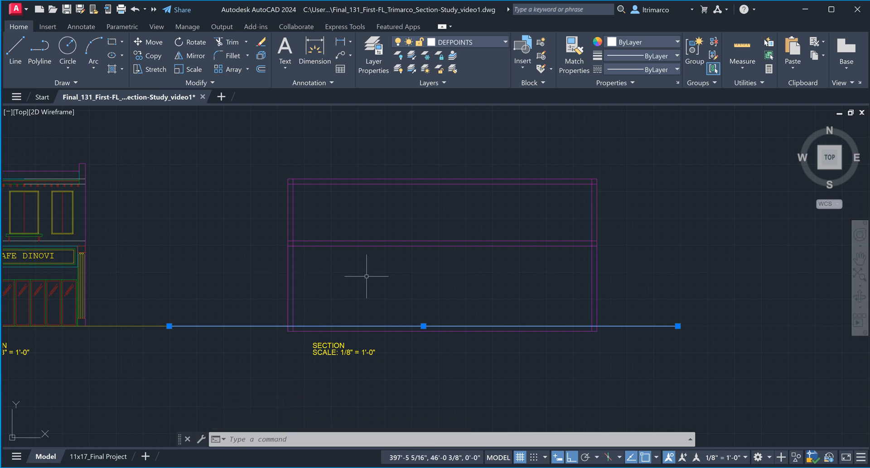
click(213, 83)
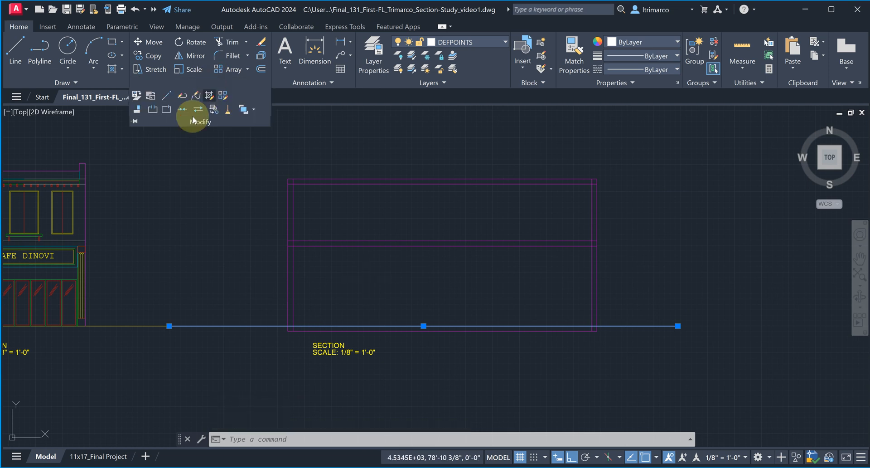
click(167, 114)
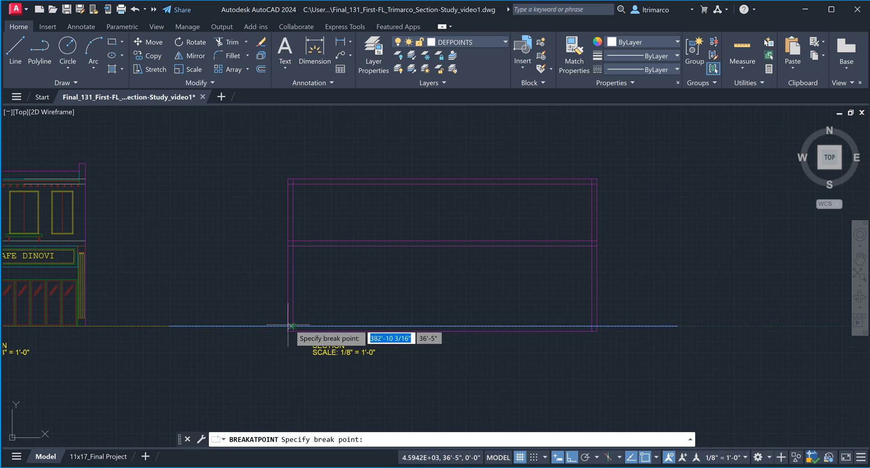
key(Escape)
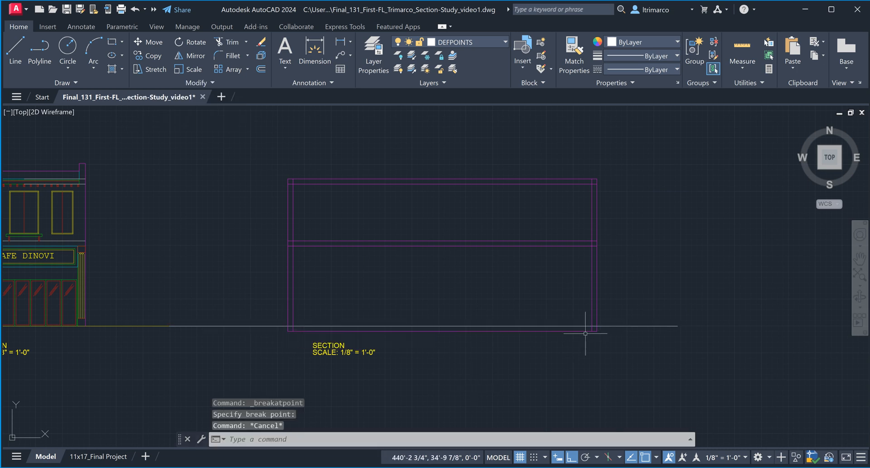
key(Escape)
key(Escape)
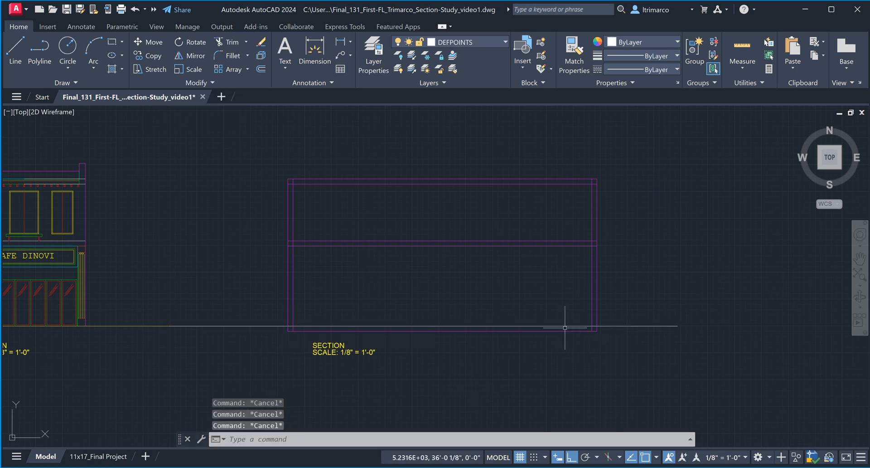
Step: Break the remaining ground line at the outer face of the section's right wall
click(179, 80)
click(153, 109)
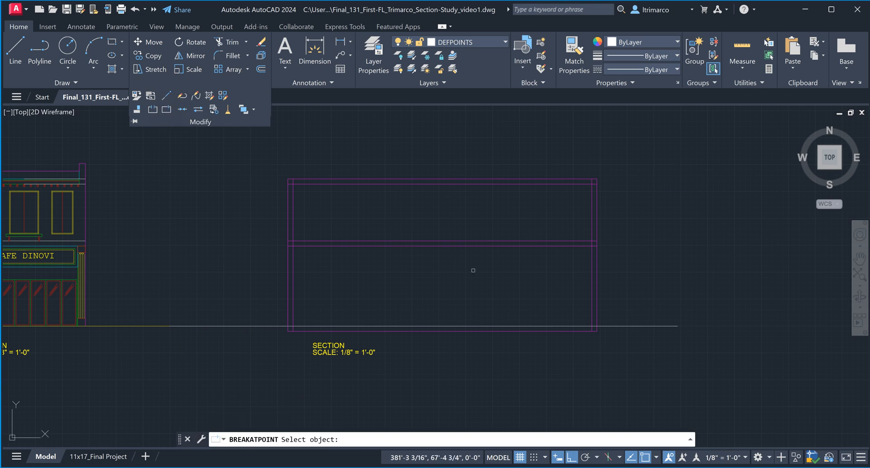
click(567, 326)
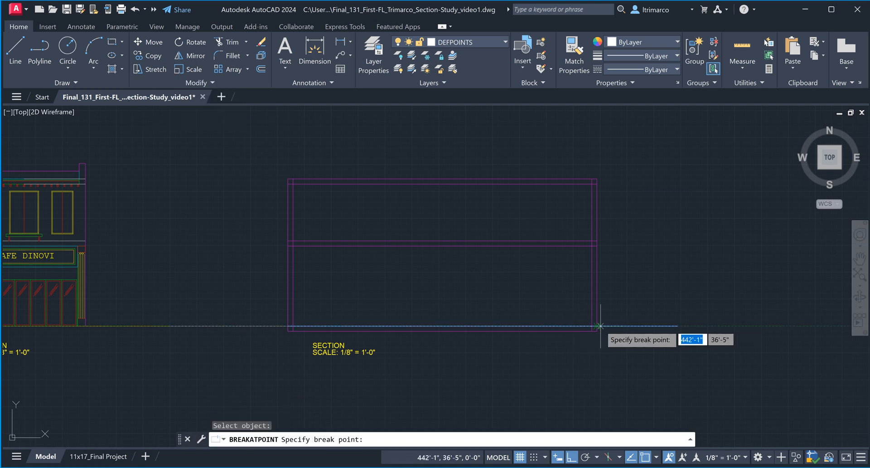
key(Escape)
key(Escape)
Step: Erase the ground line segment between the section's outer wall faces, and undo the erasure
click(501, 325)
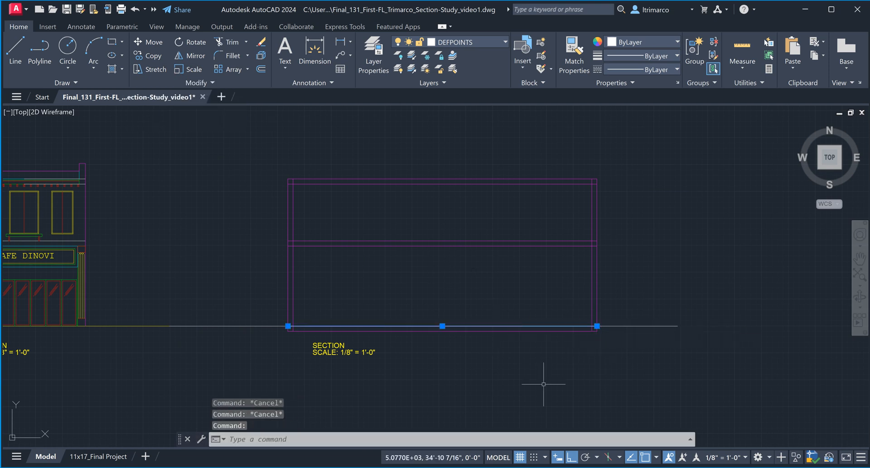
key(Delete)
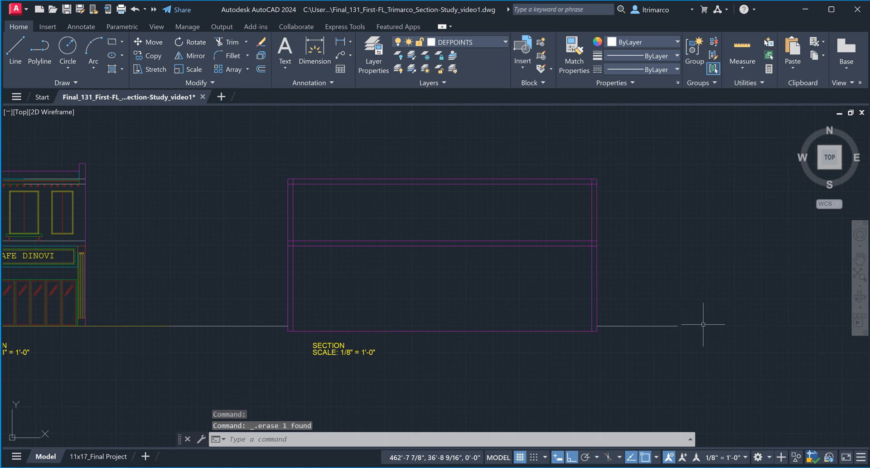
key(ctrl+z)
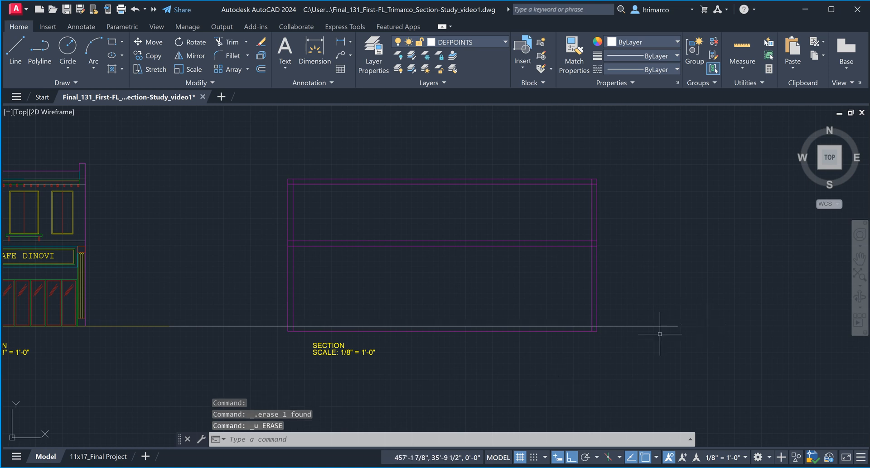
Step: Check the ground line segment beyond the right wall, and erase the segment between the outer wall faces
key(Escape)
key(Escape)
key(Escape)
click(636, 326)
key(Escape)
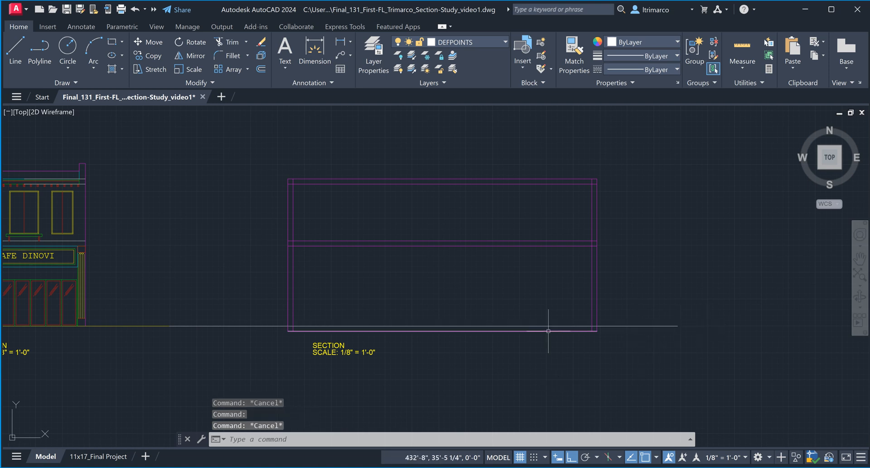
click(546, 326)
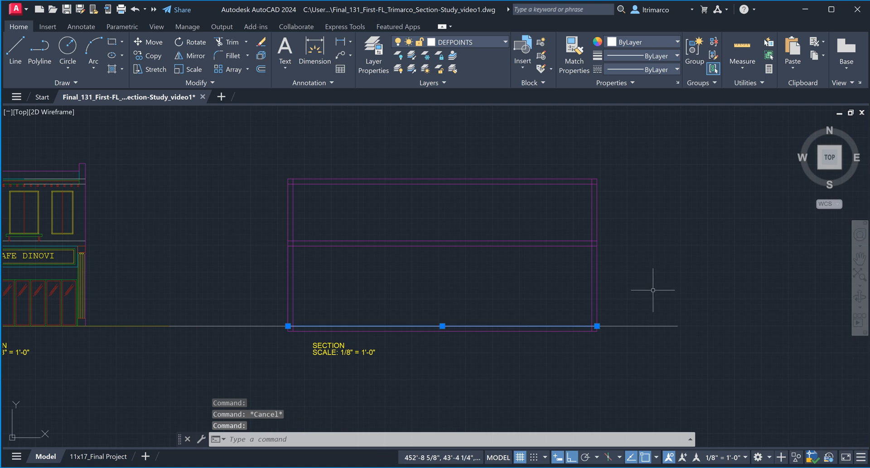
key(Delete)
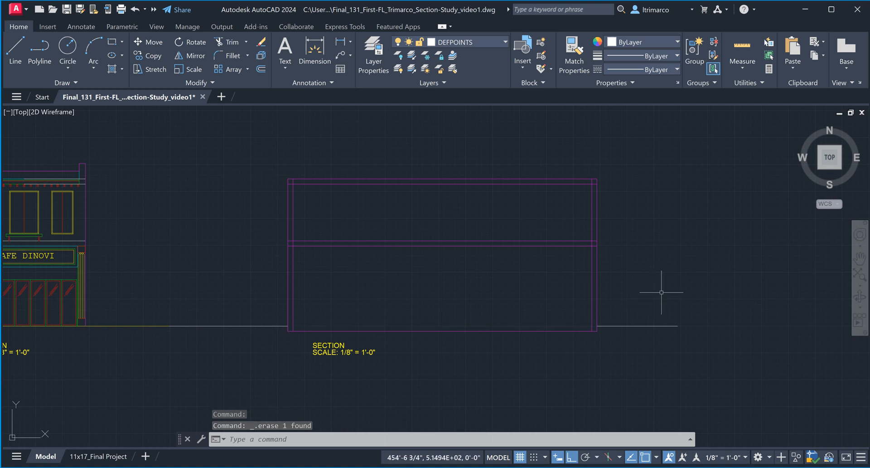
Step: Undo the erasure and both ground line breaks, and try erasing the whole unbroken line before restoring it
key(ctrl+z)
key(ctrl+z)
key(ctrl+z)
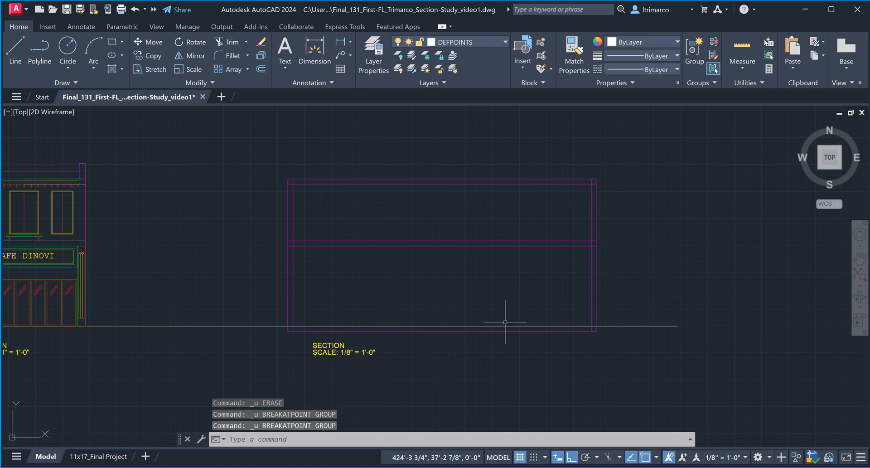
key(Delete)
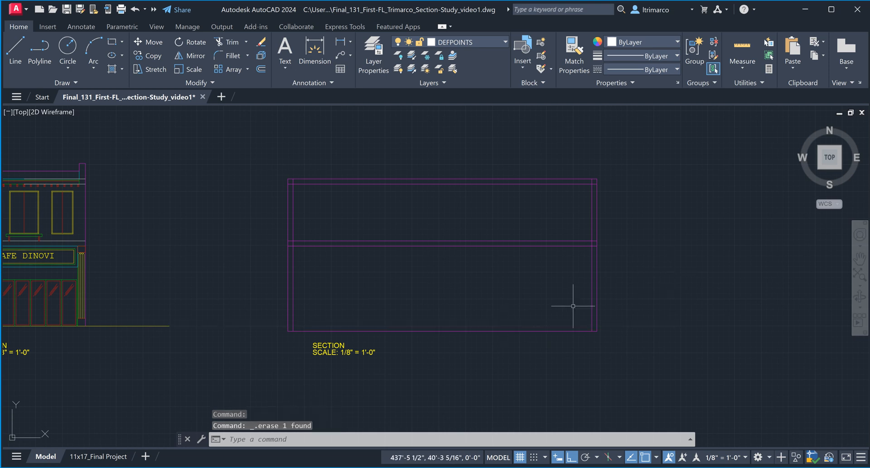
key(ctrl+z)
key(Escape)
key(Escape)
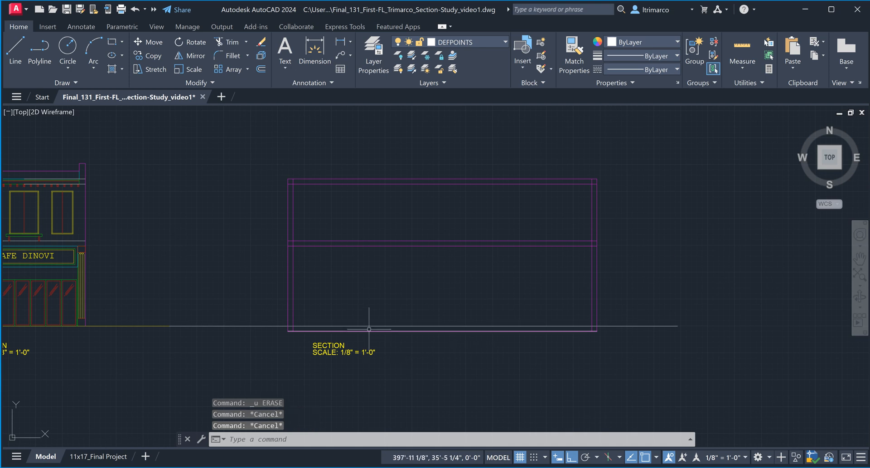
Step: Break the ground line at the left wall's outer face, and check the segments on both sides of the break
click(368, 325)
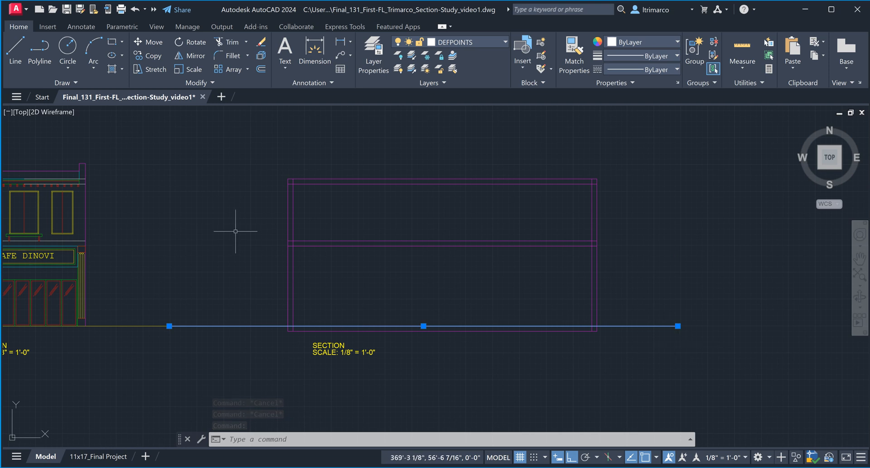
click(186, 83)
click(166, 110)
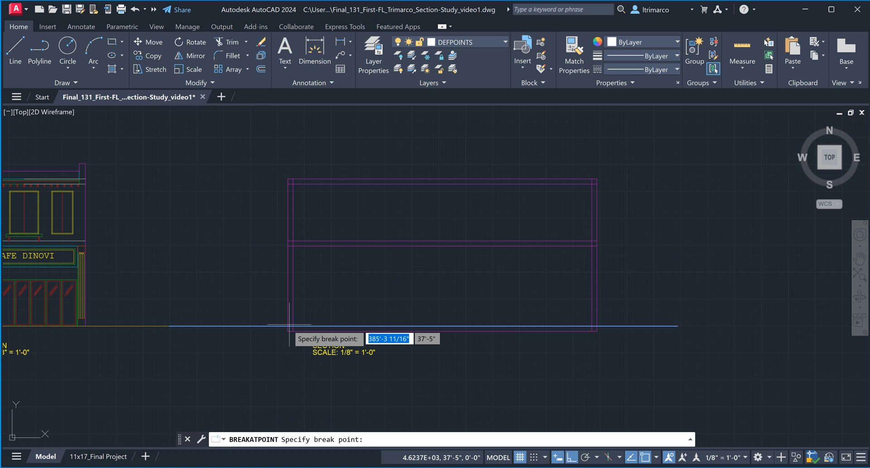
key(Escape)
click(314, 325)
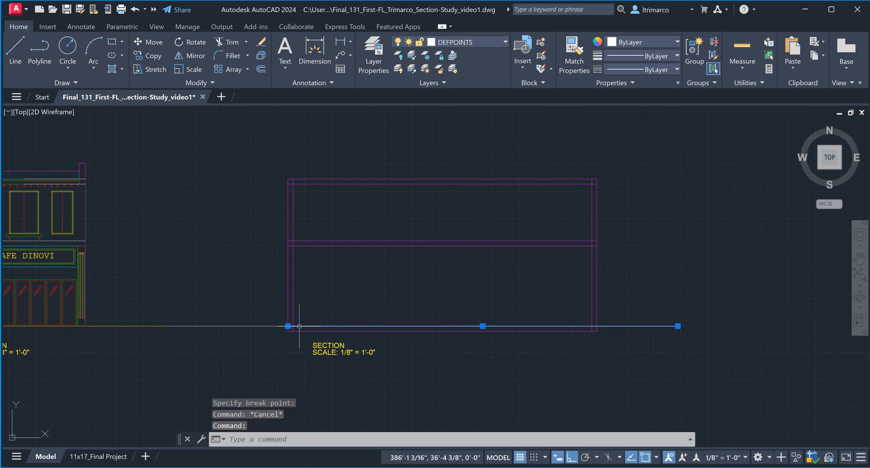
key(Escape)
click(270, 326)
click(319, 325)
key(Escape)
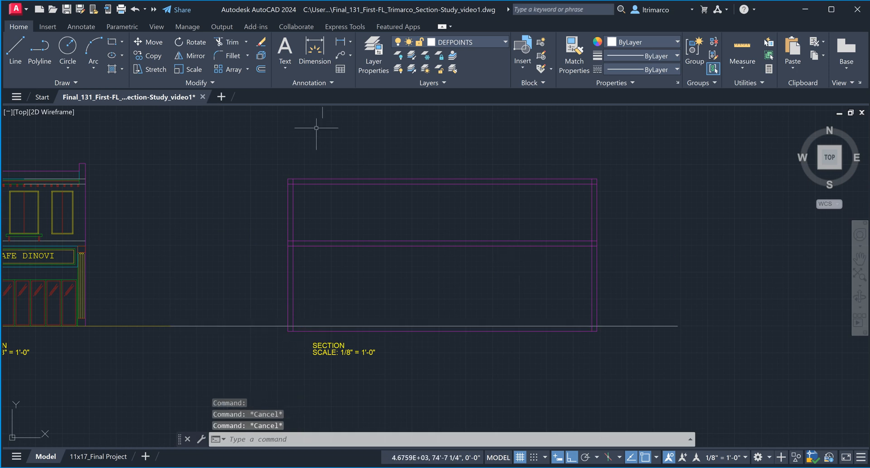
Step: Break the ground line at the right wall's outer face
click(209, 82)
click(152, 109)
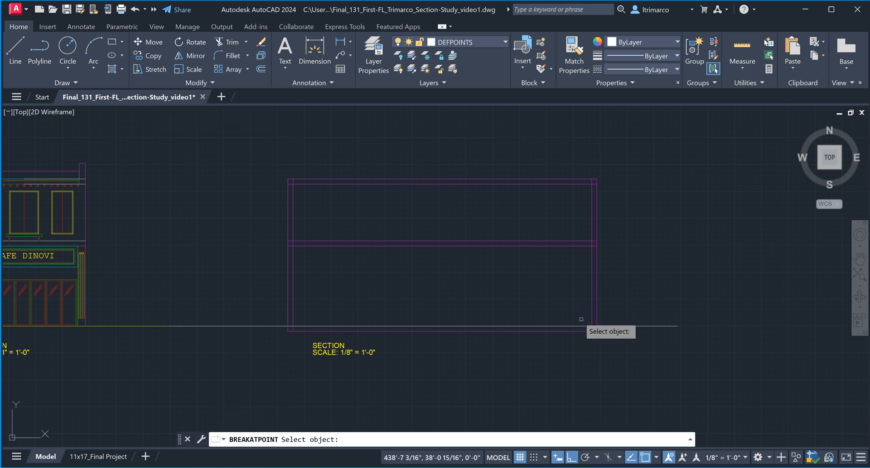
click(584, 325)
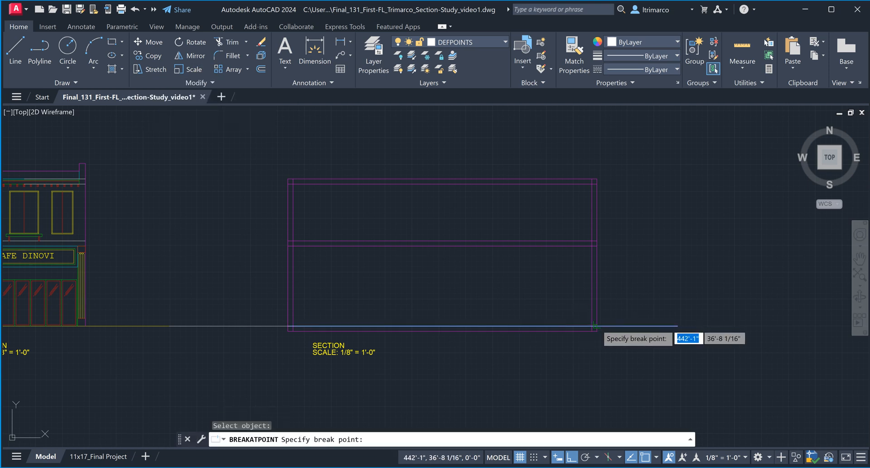
key(Escape)
key(Escape)
Step: Assign the ground line segment between the section's outer wall faces to the I-ELEV-6 layer
click(514, 327)
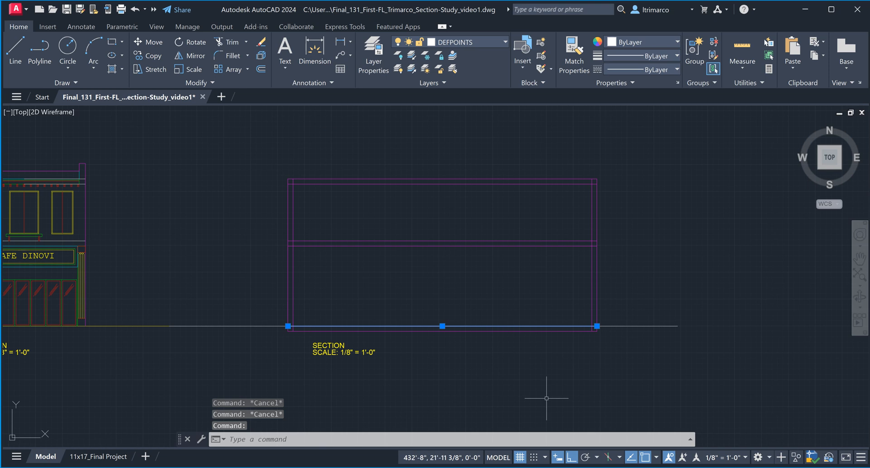
click(454, 43)
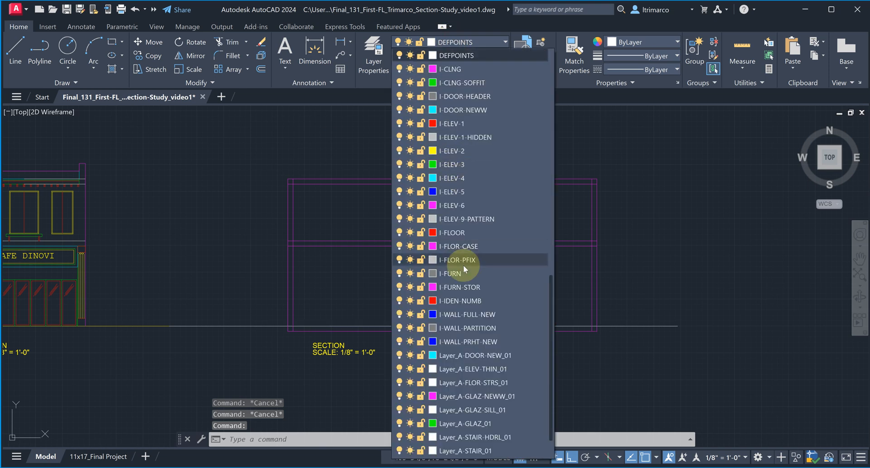
click(456, 206)
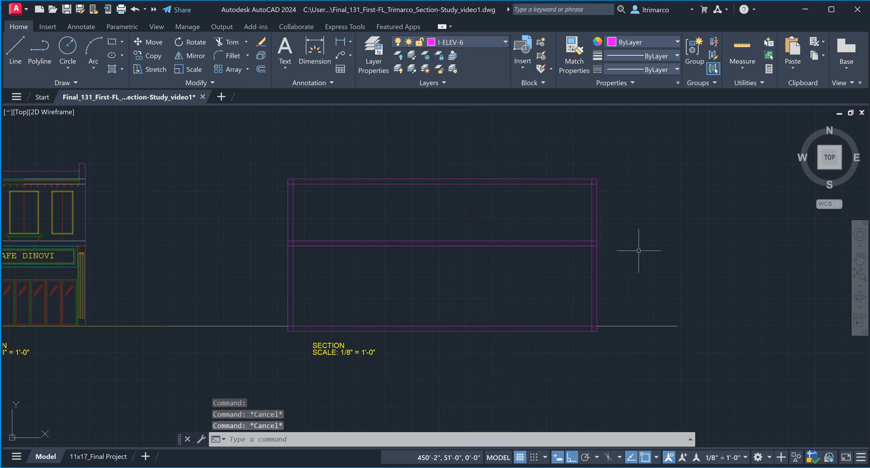
Step: Select the ground line segments outside both section walls to check their layer, and clear the selection
click(637, 317)
click(239, 340)
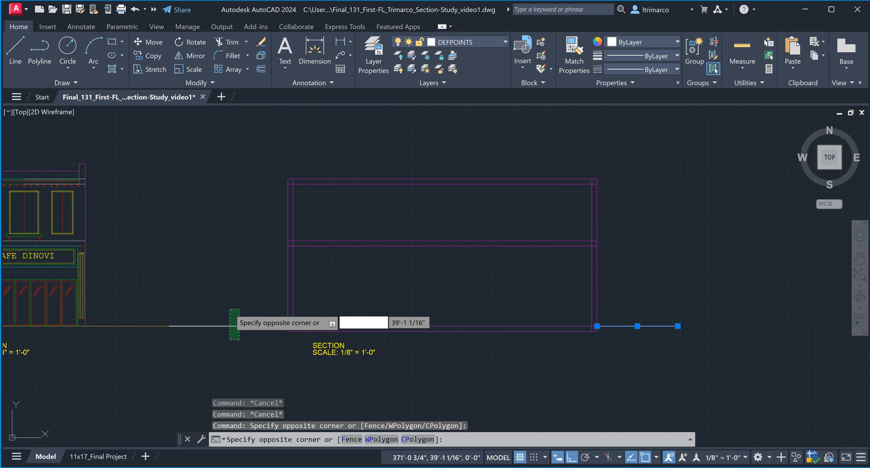
click(230, 310)
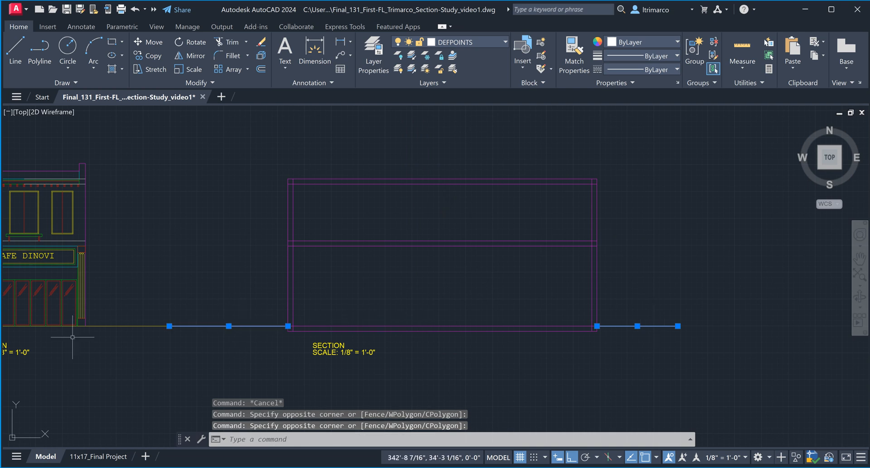
key(Escape)
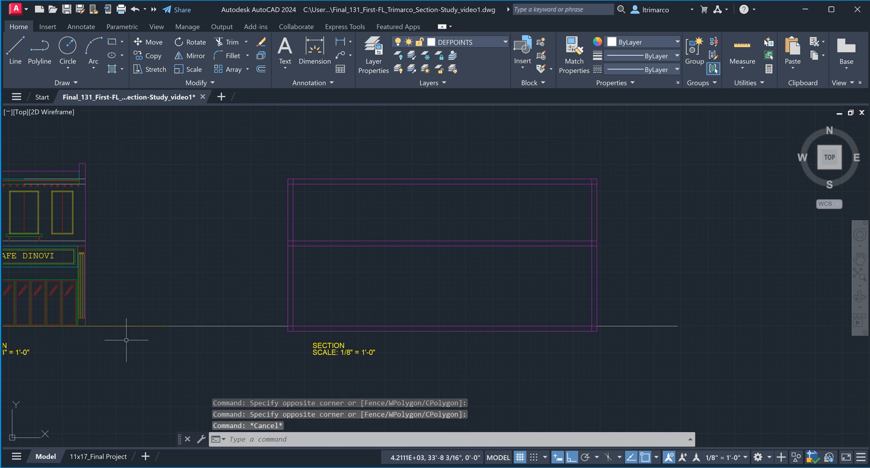
key(Escape)
key(Escape)
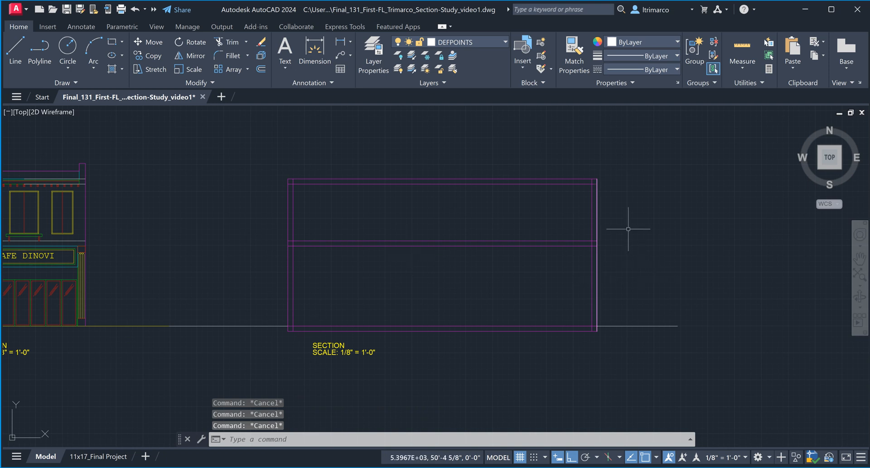
Step: Trim the upper floor lines where they cross the thickness of the section's right and left walls
scroll(618, 202, up, 2)
text(trim)
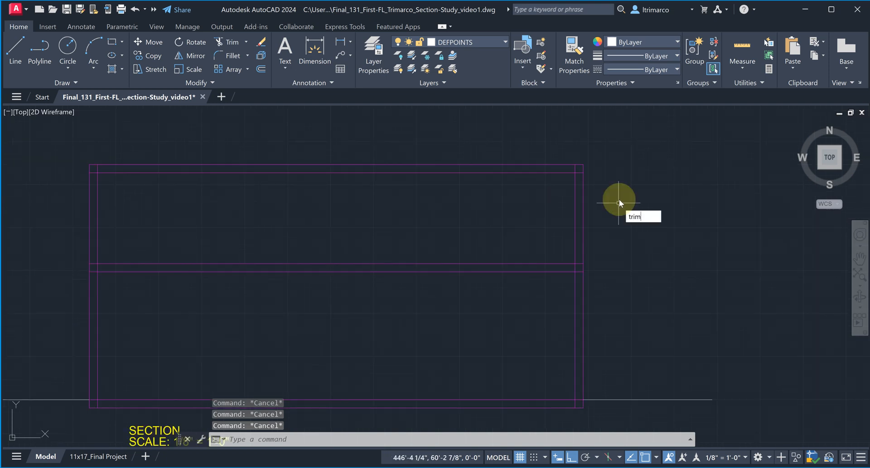
key(Return)
scroll(579, 274, up, 4)
drag(579, 274, 575, 233)
scroll(584, 281, down, 5)
scroll(272, 280, up, 5)
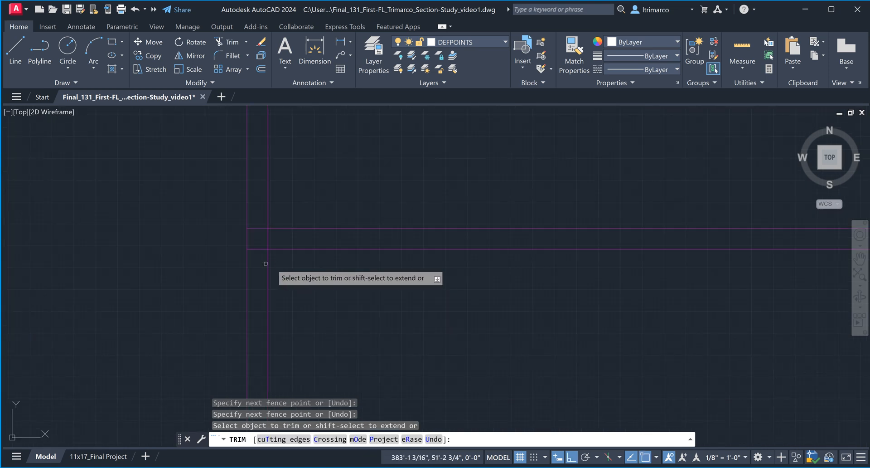
drag(260, 260, 260, 210)
scroll(317, 299, down, 5)
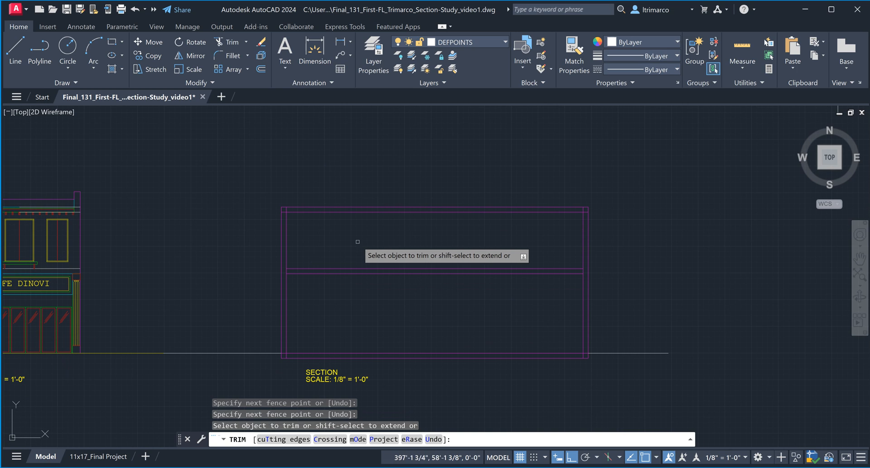
Step: Trim the inner lines of the left and right walls where they cross the roof thickness
scroll(285, 211, up, 6)
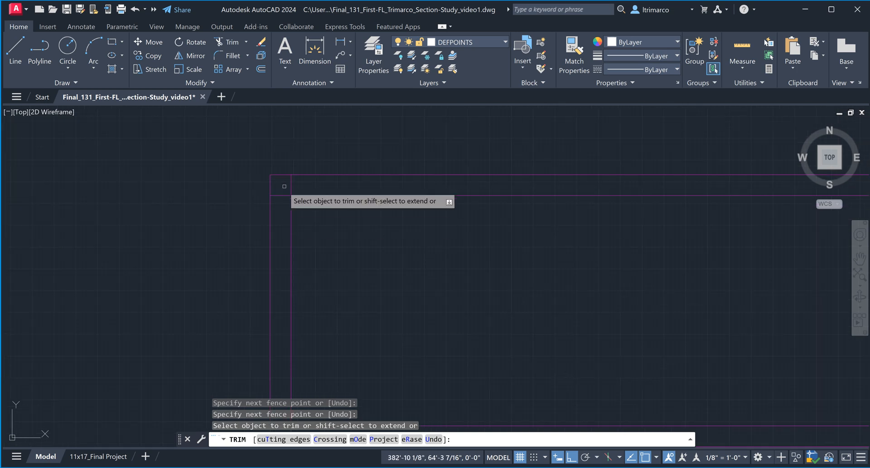
click(291, 184)
scroll(272, 240, down, 4)
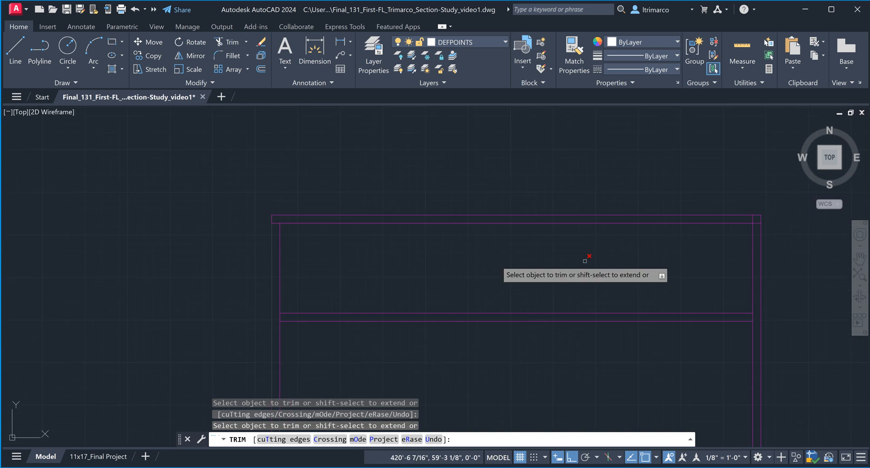
scroll(743, 219, up, 6)
click(712, 236)
scroll(684, 268, down, 7)
Step: Trim the right wall's inner line out of the roof thickness at the section's upper corner and finish trimming
scroll(569, 278, down, 1)
scroll(646, 317, up, 6)
scroll(646, 318, up, 2)
click(663, 317)
click(653, 315)
scroll(287, 320, down, 6)
scroll(174, 323, down, 3)
scroll(199, 329, up, 6)
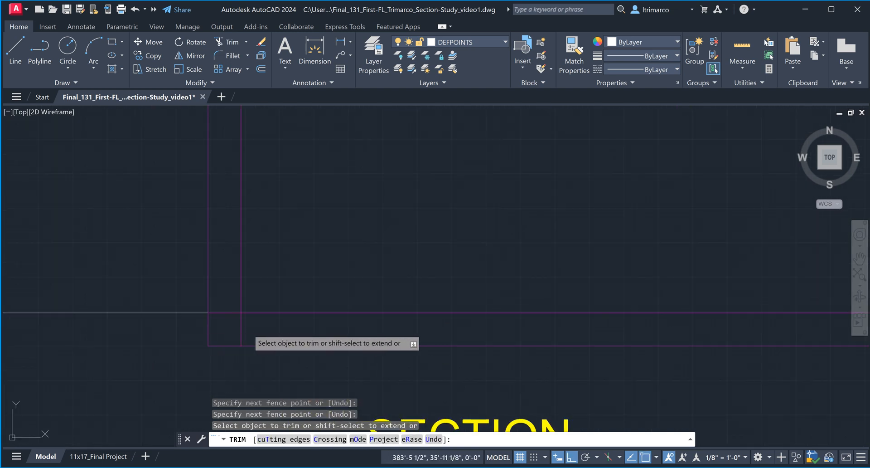
scroll(251, 328, down, 6)
key(Escape)
key(Escape)
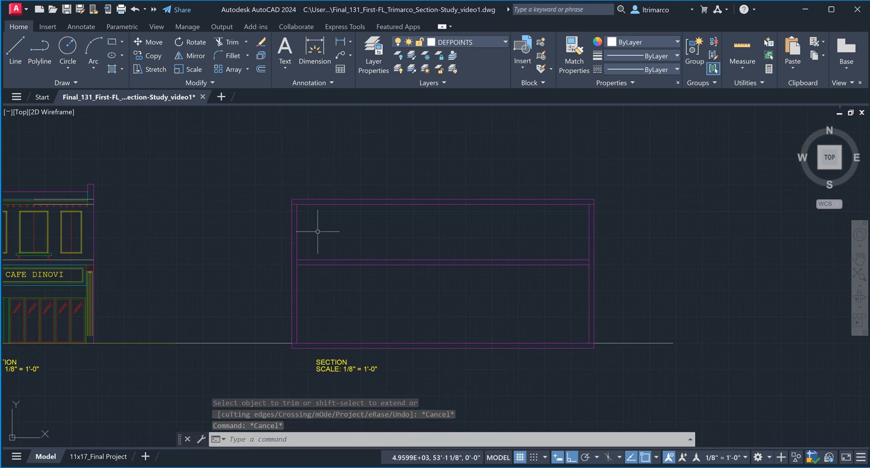
Step: Draw a vertical projection line from the outside dining partition's face in the second floor plan down to the section's upper floor
scroll(476, 317, down, 4)
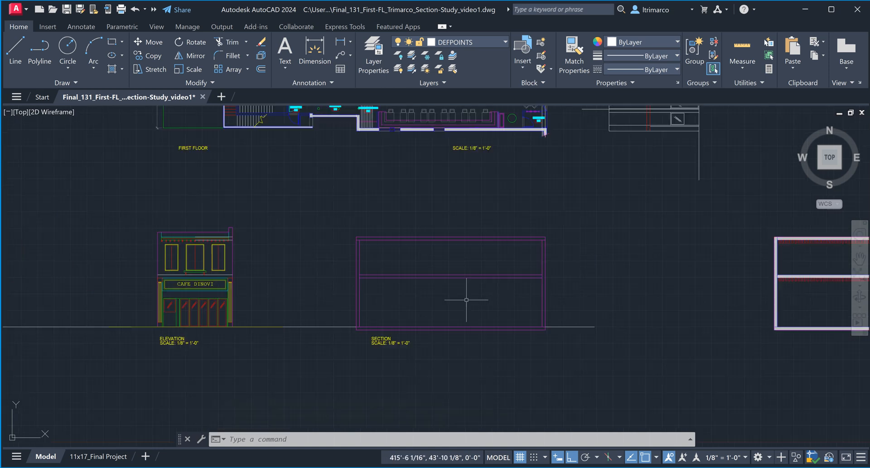
mouse_move(500, 234)
middle_down()
mouse_move(459, 248)
mouse_move(461, 235)
mouse_move(443, 262)
middle_up()
scroll(470, 220, down, 2)
scroll(420, 155, up, 2)
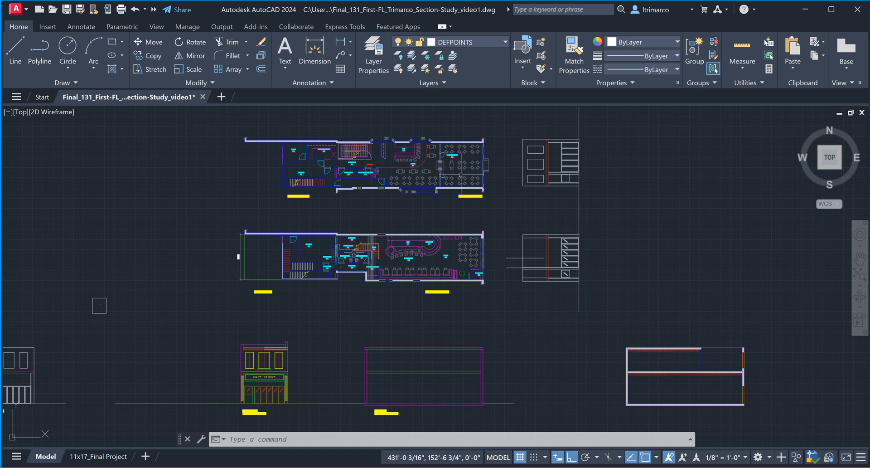
text(l)
key(Return)
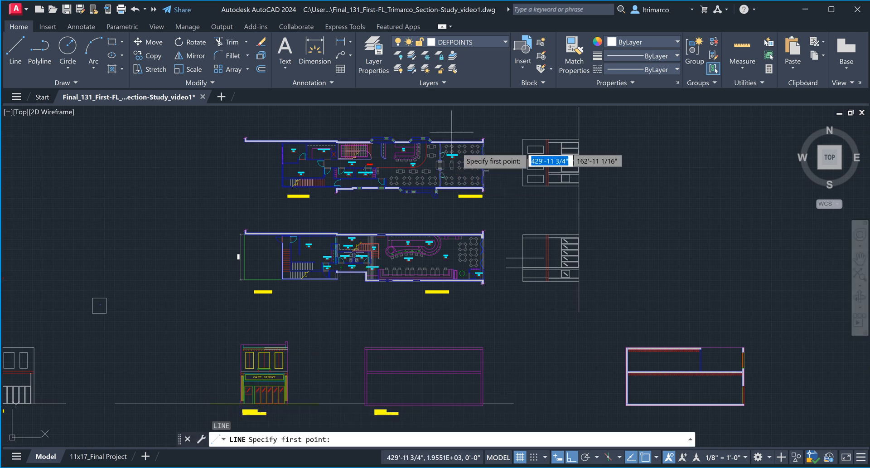
scroll(458, 133, up, 4)
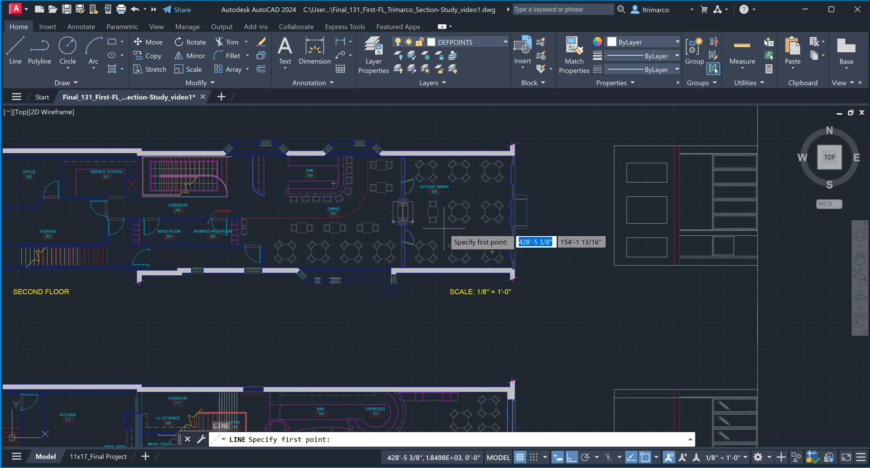
scroll(402, 136, up, 5)
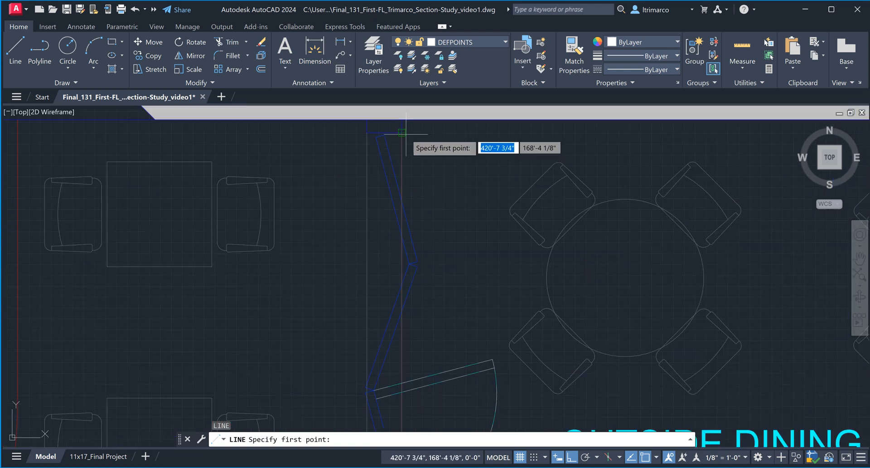
click(401, 134)
scroll(402, 131, down, 5)
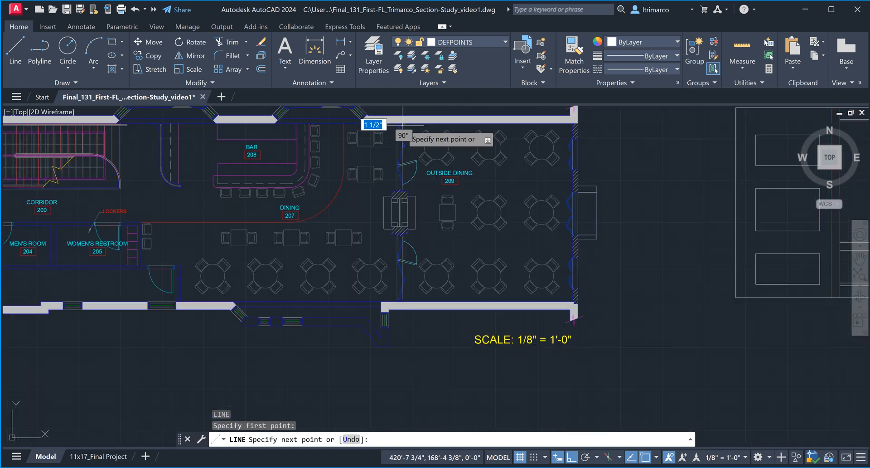
scroll(402, 125, down, 6)
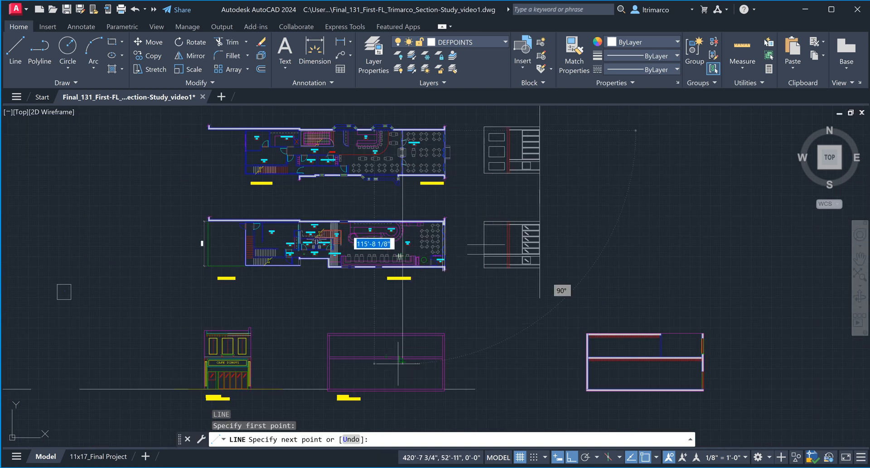
scroll(398, 362, up, 6)
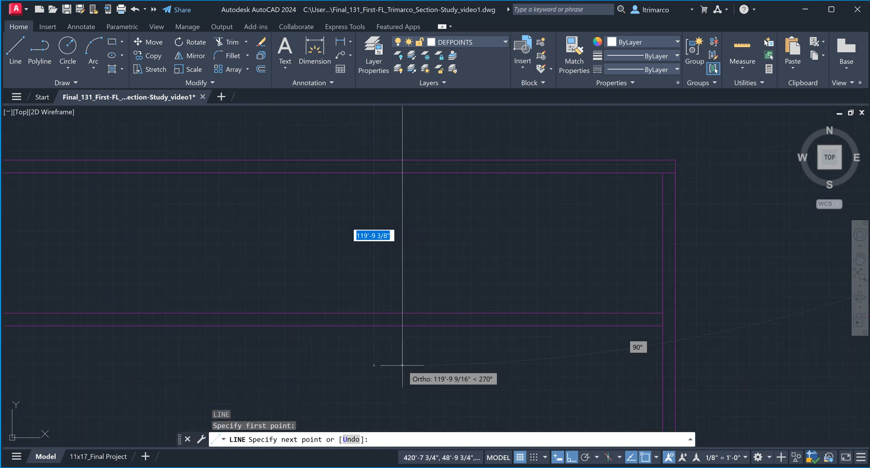
click(402, 312)
key(Escape)
scroll(104, 289, down, 6)
scroll(453, 353, down, 2)
scroll(428, 204, up, 6)
middle_drag(418, 146, 419, 189)
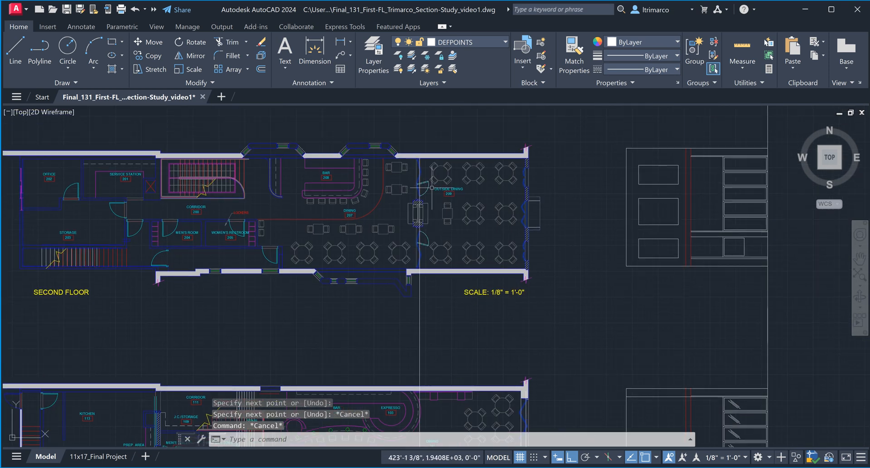
scroll(460, 142, up, 4)
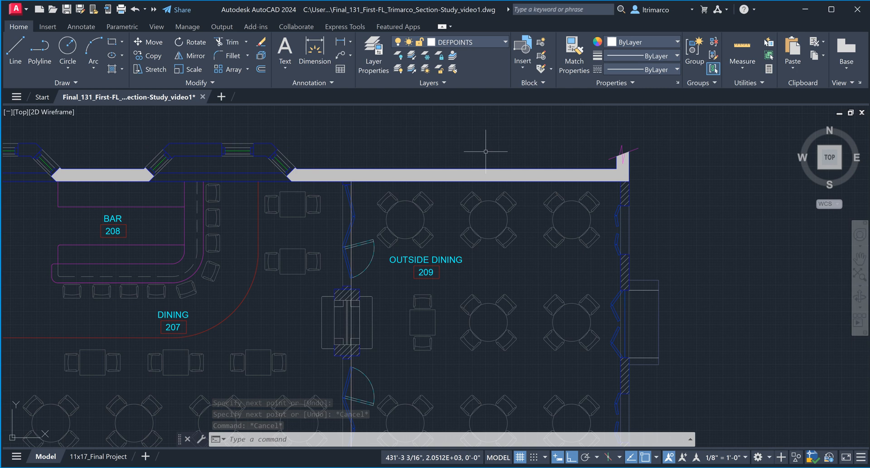
text(dist)
key(Return)
key(Escape)
key(Escape)
Step: Erase the vertical projection line running from the second floor plan to the section
scroll(387, 136, down, 5)
click(430, 307)
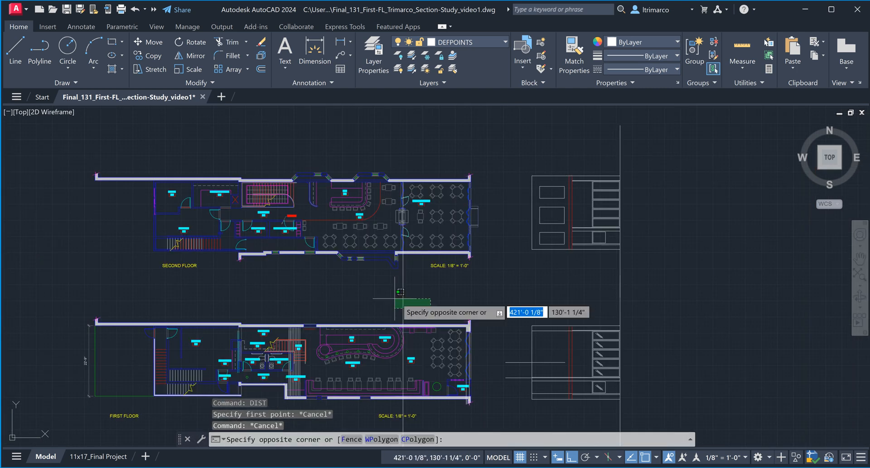
click(394, 298)
key(Delete)
Step: Measure the distance from the outside dining partition's face to the inner face of the front wall in the second floor plan
scroll(431, 198, up, 4)
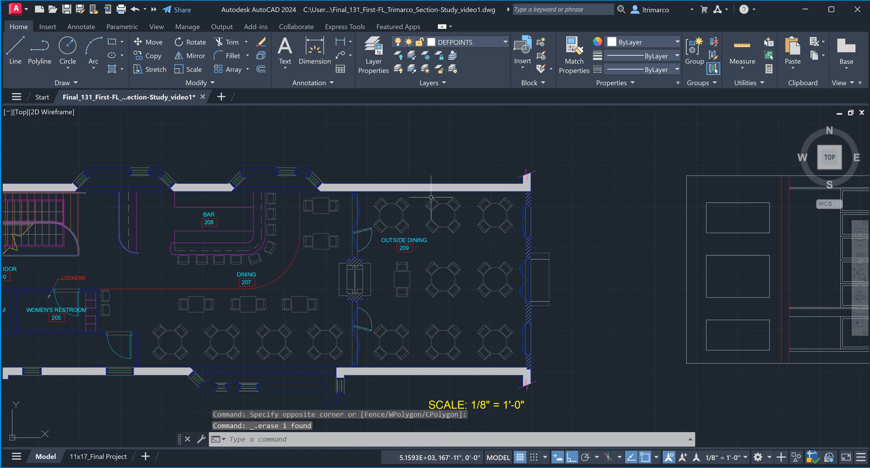
text(dist)
key(Return)
scroll(401, 192, up, 4)
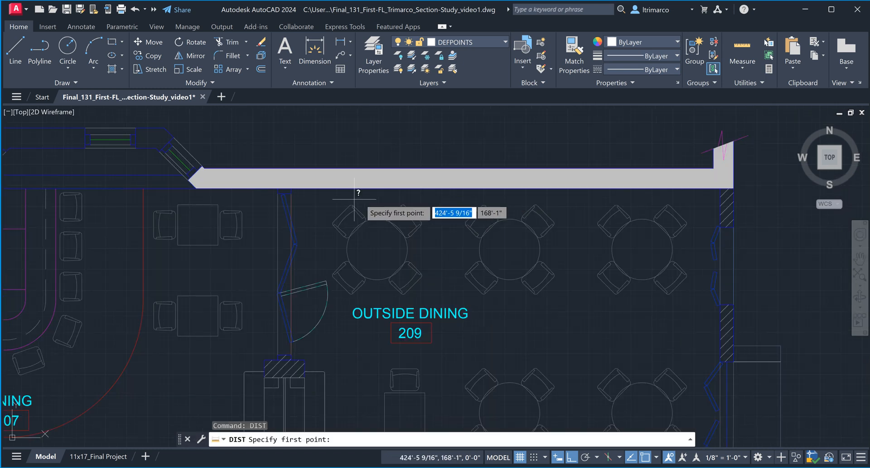
click(292, 187)
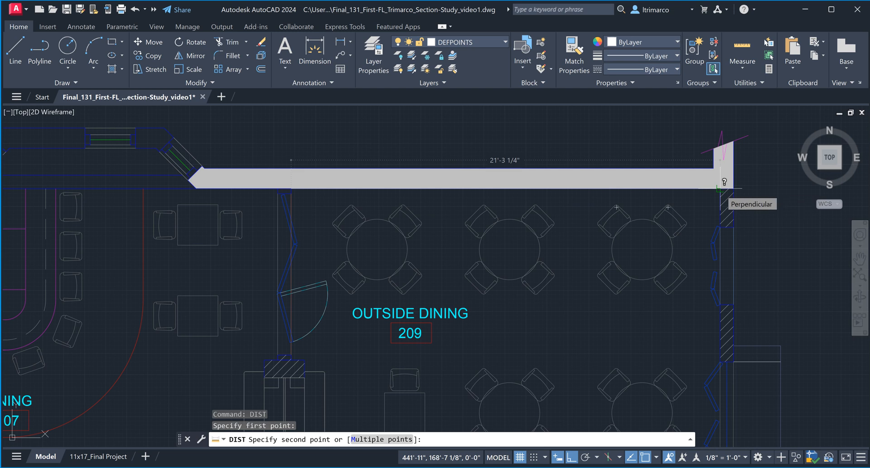
key(Escape)
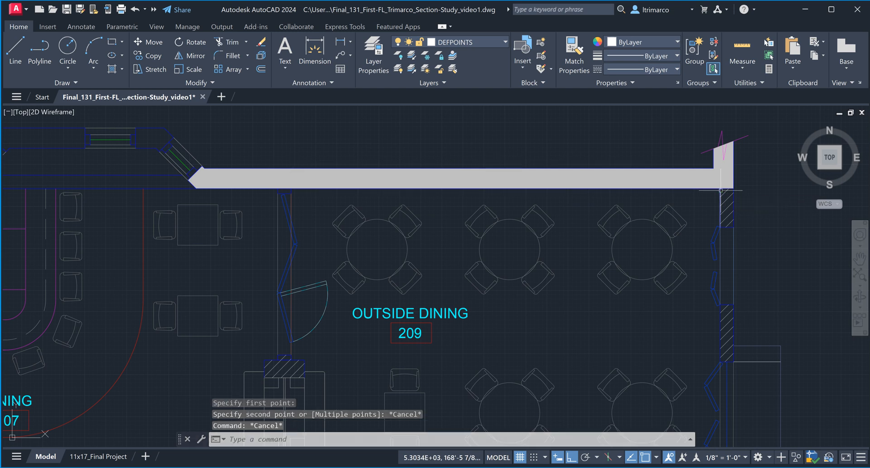
Step: Offset the inner line of the section's right wall 21' toward the interior
scroll(218, 361, down, 6)
middle_drag(218, 361, 169, 246)
scroll(518, 333, up, 4)
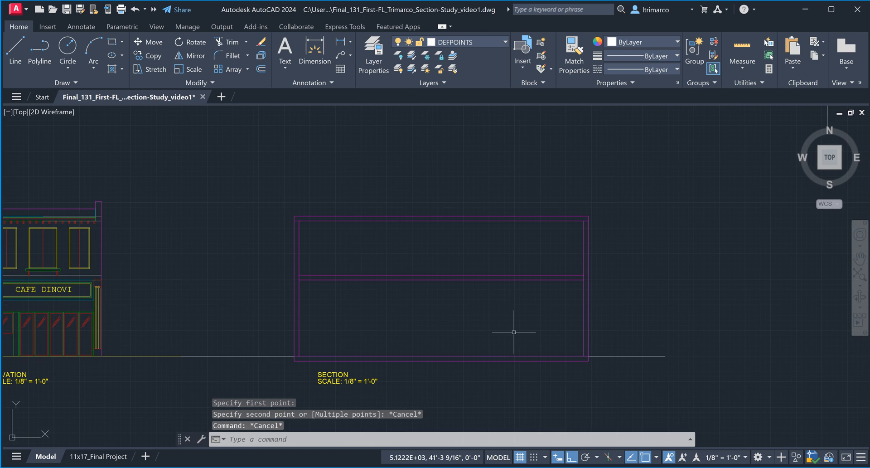
middle_drag(503, 320, 485, 290)
key(Escape)
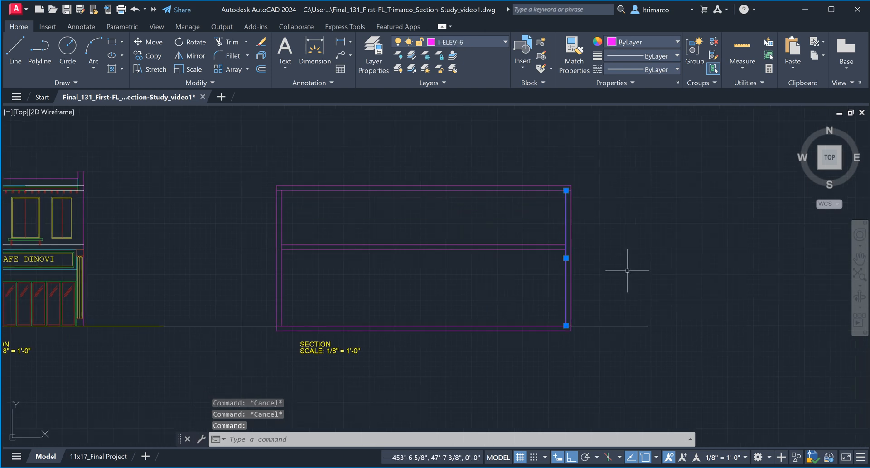
click(261, 69)
text(21')
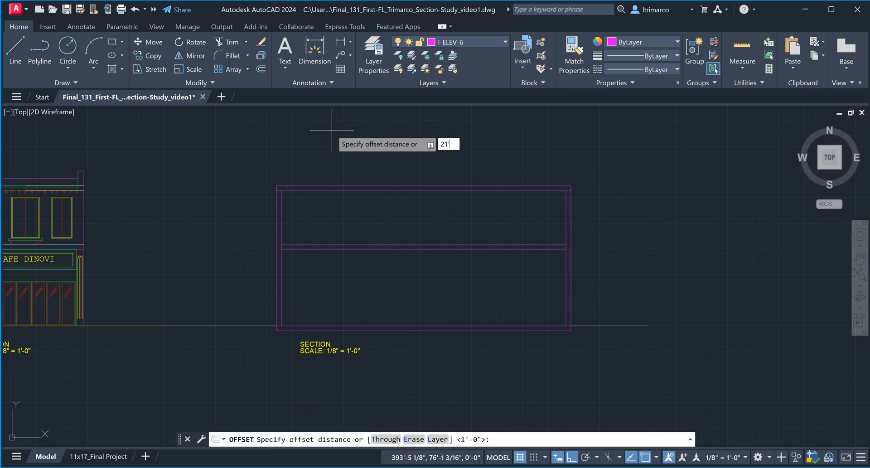
key(Return)
click(565, 219)
click(502, 221)
key(Escape)
key(Escape)
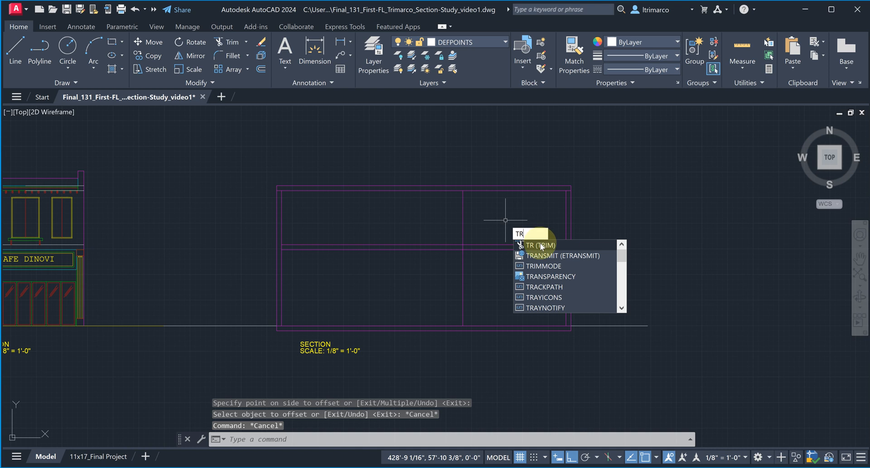
Step: Trim the new partition line below the top of the upper floor so it spans only the second story
key(Return)
drag(459, 282, 467, 270)
scroll(460, 251, up, 5)
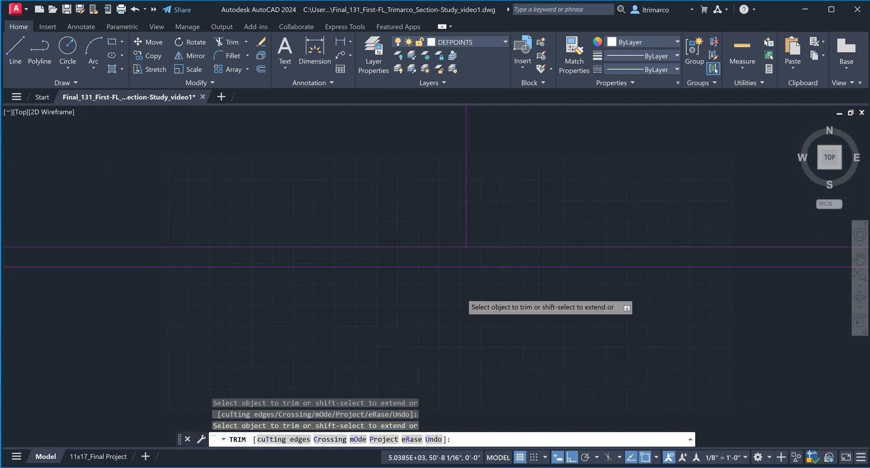
scroll(463, 245, down, 2)
key(Escape)
Step: Offset the second-story partition line 8" to the left to give the partition its thickness
scroll(460, 236, up, 2)
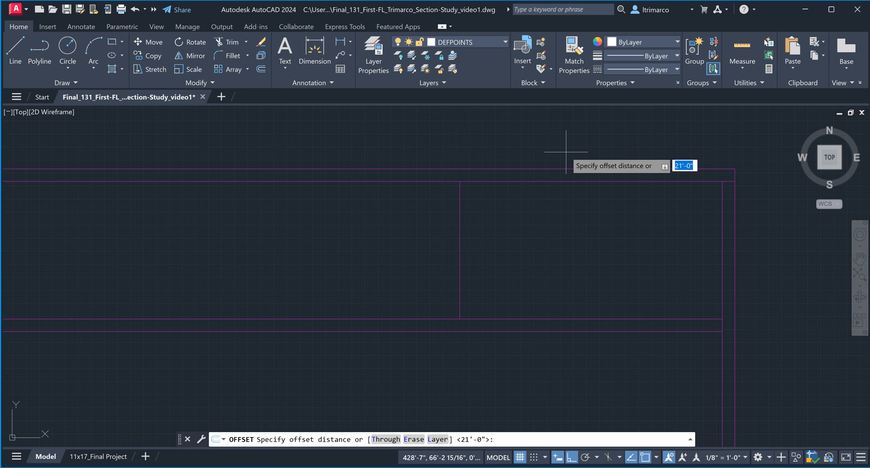
scroll(565, 227, down, 5)
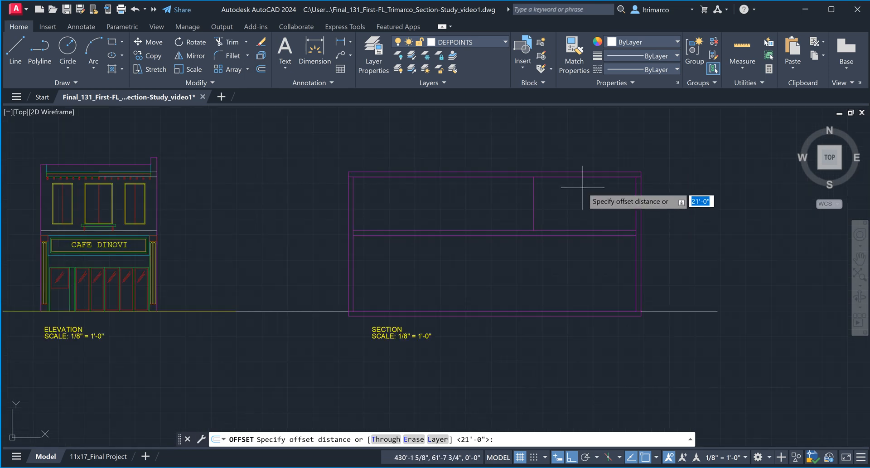
scroll(560, 210, up, 2)
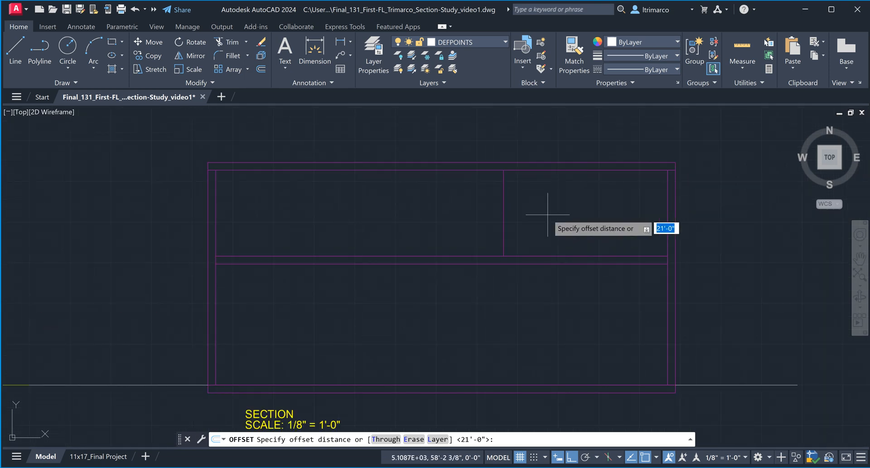
key(Return)
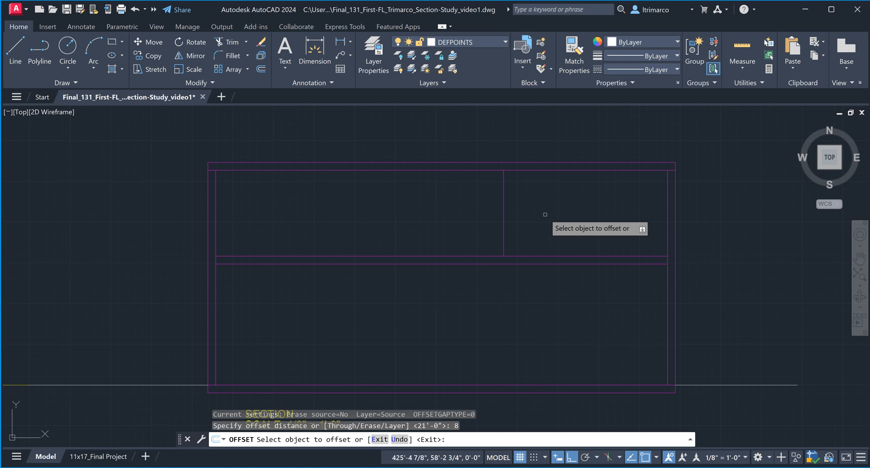
click(504, 211)
click(476, 209)
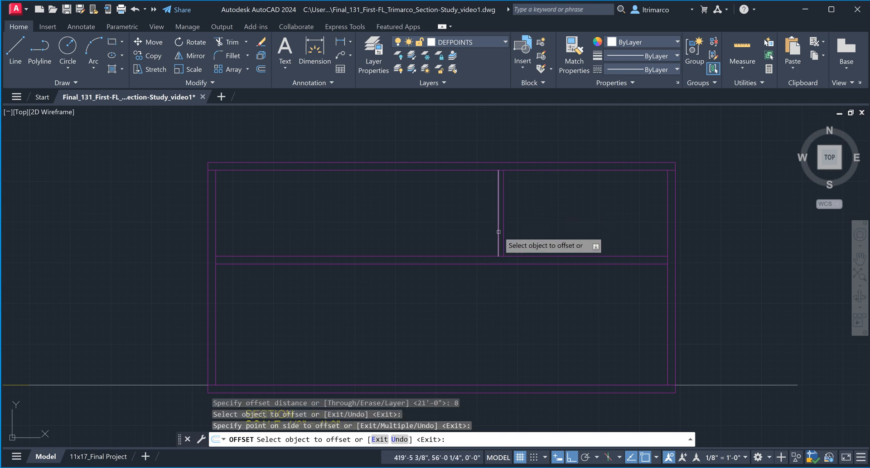
key(Escape)
key(Escape)
scroll(490, 321, down, 4)
scroll(499, 319, up, 2)
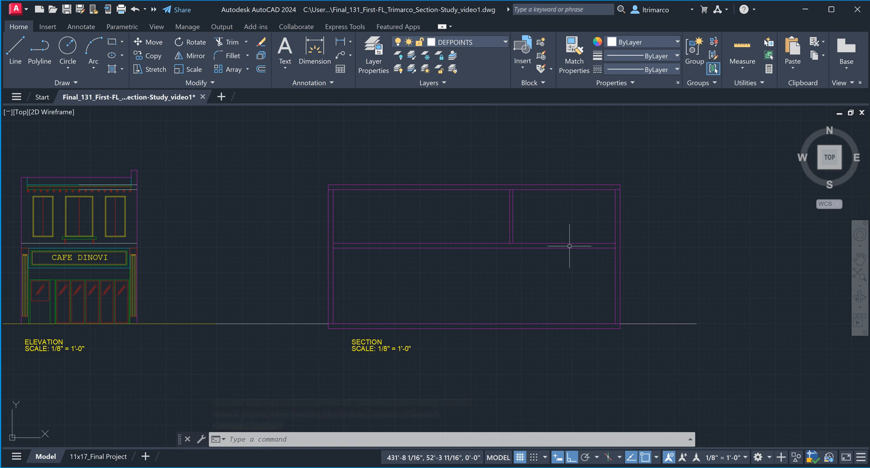
middle_drag(453, 293, 471, 292)
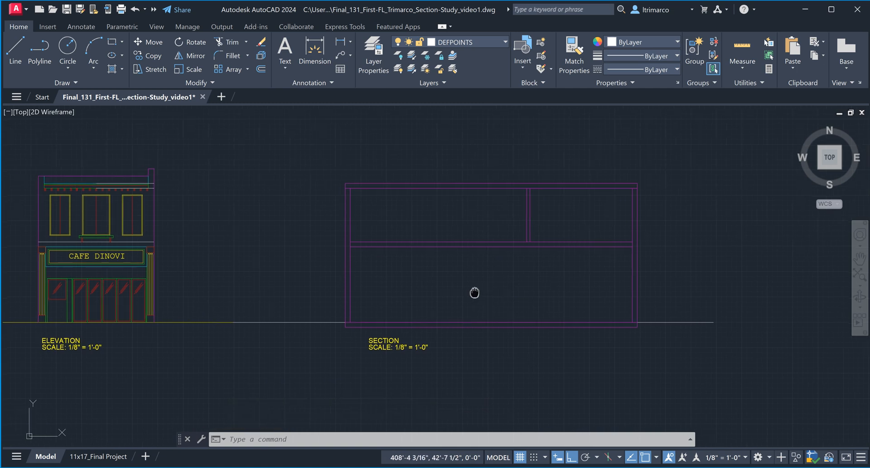
scroll(567, 212, up, 2)
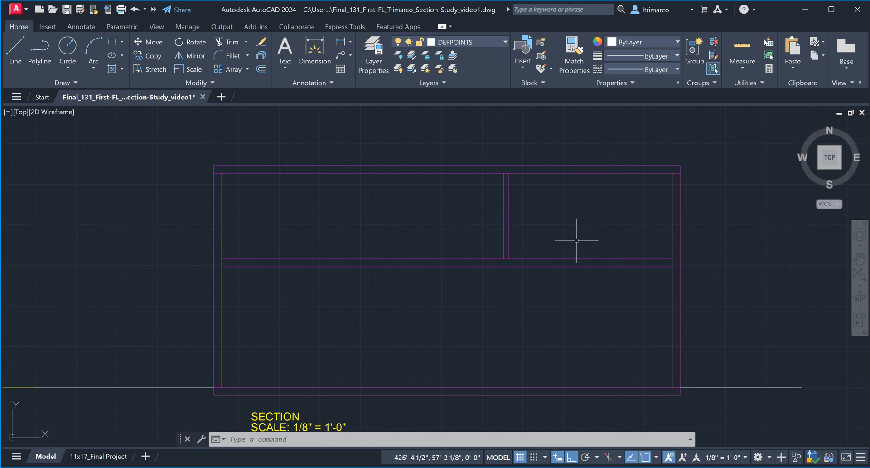
key(Escape)
key(Escape)
key(Escape)
text(m)
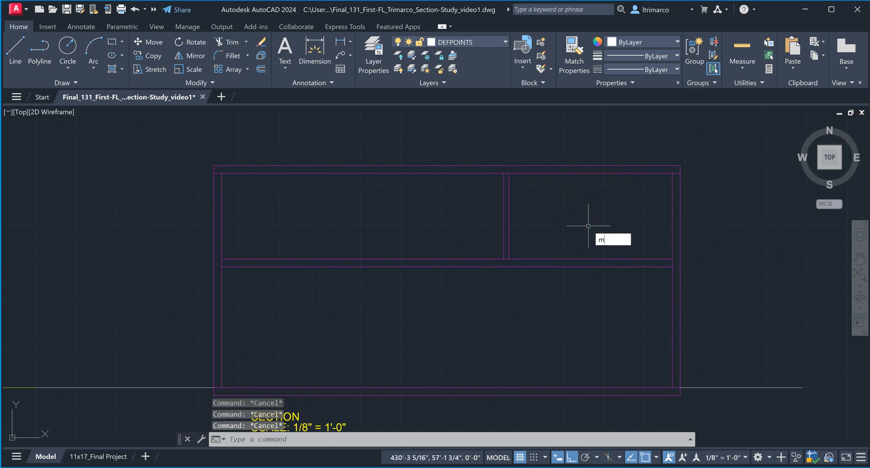
key(Return)
click(614, 195)
click(691, 136)
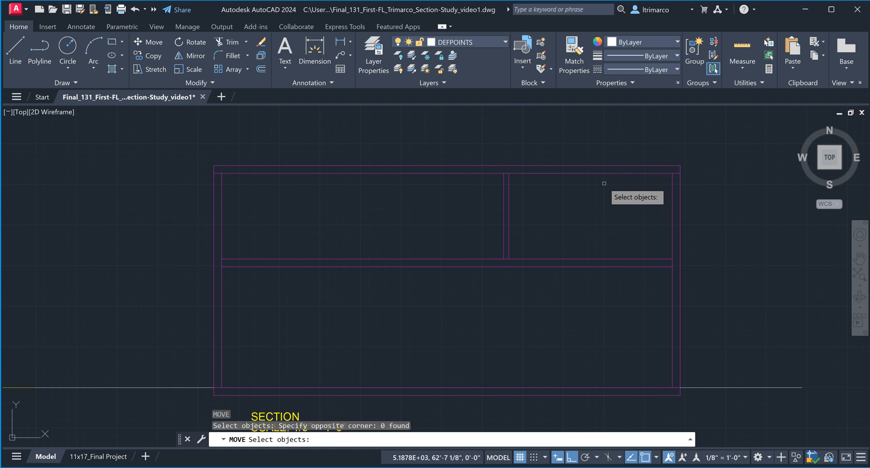
key(Escape)
click(681, 171)
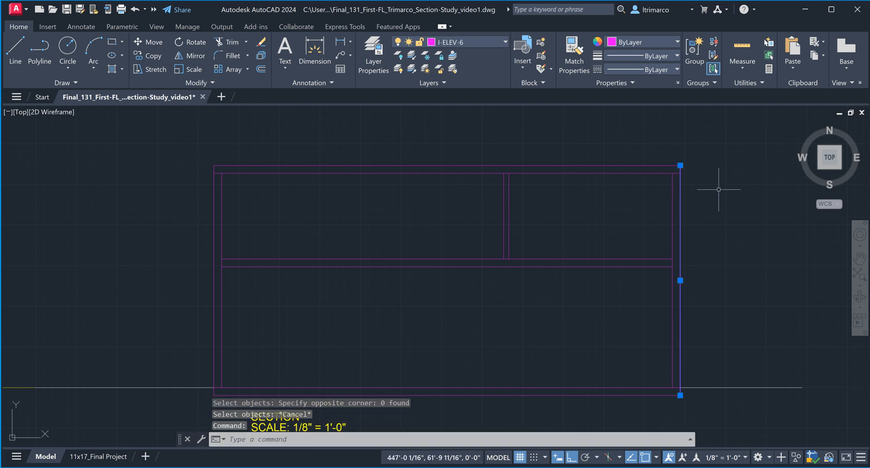
key(Escape)
key(Escape)
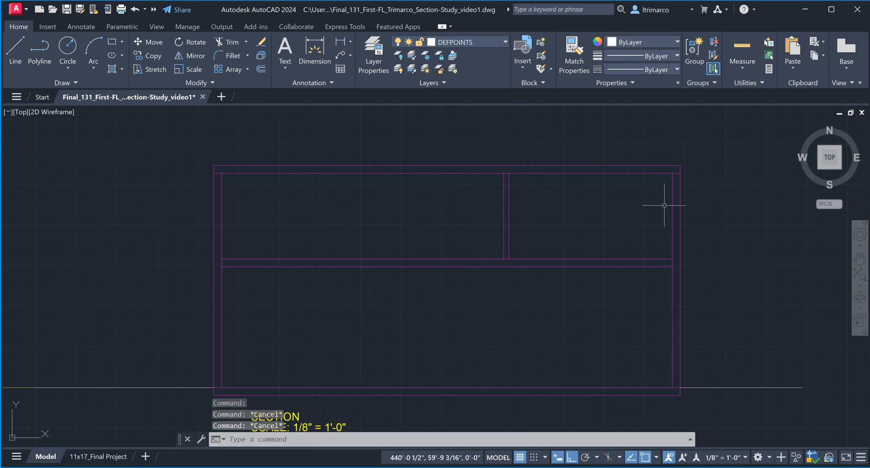
key(Escape)
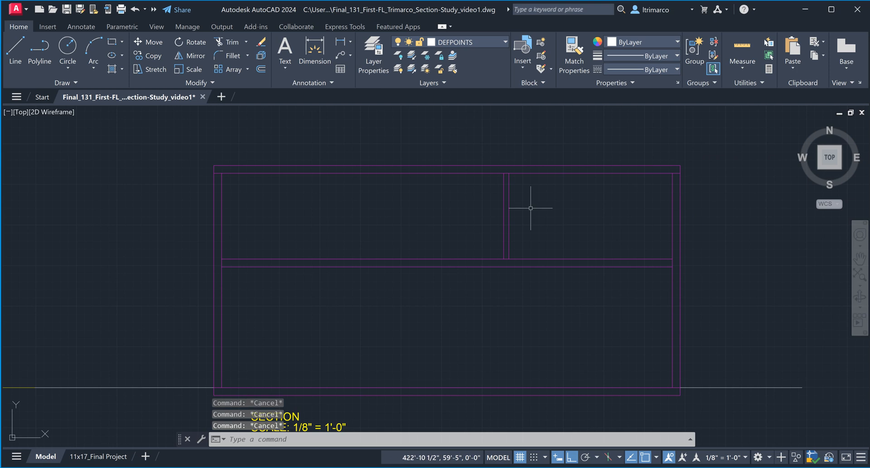
Step: Extend the right line of the second-story partition up to the outer roof line
text(ex)
key(Return)
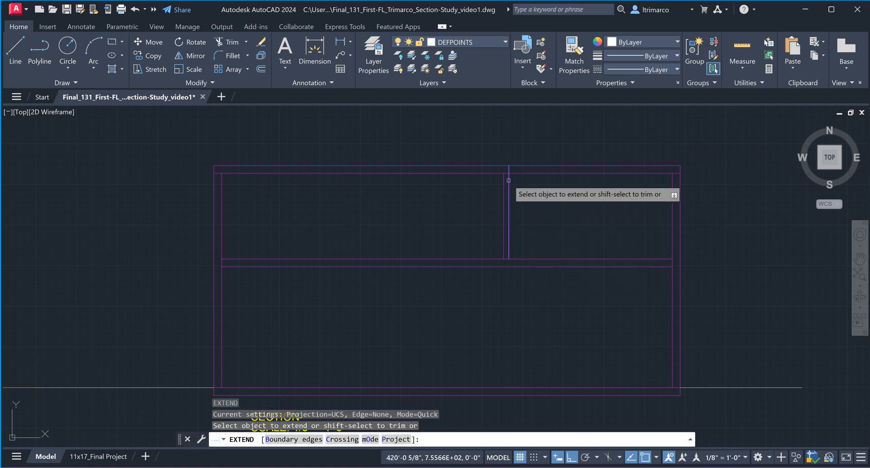
click(508, 180)
key(Escape)
key(Escape)
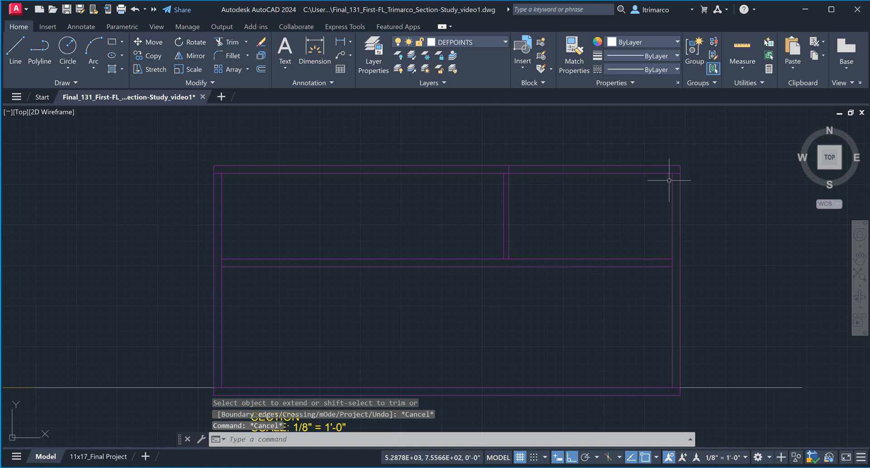
Step: Extend the inner line of the section's right wall up to the outer roof line
scroll(676, 179, up, 2)
text(EX)
key(Return)
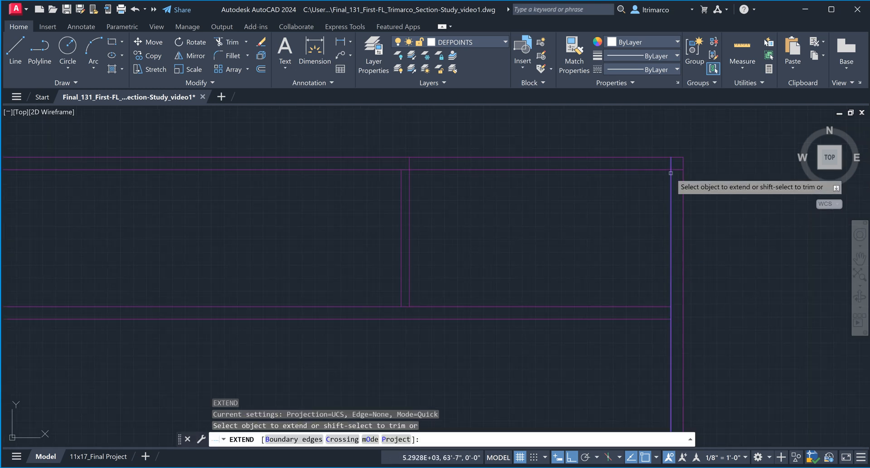
click(671, 182)
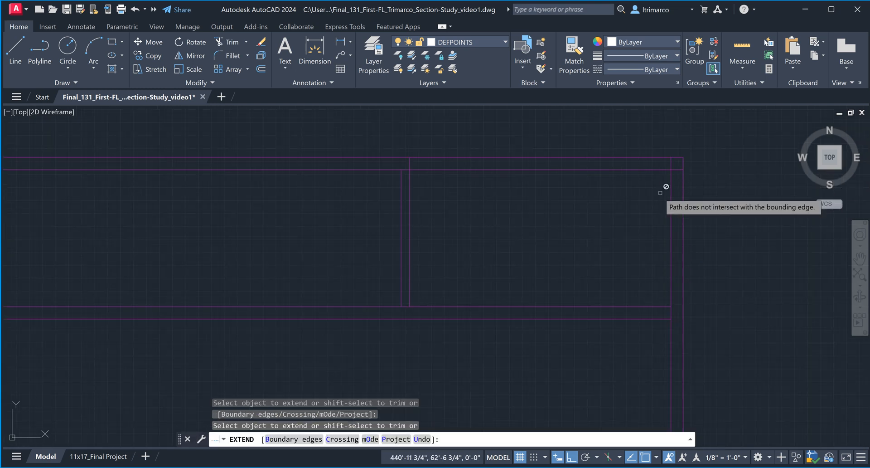
key(Escape)
text(tr)
key(Escape)
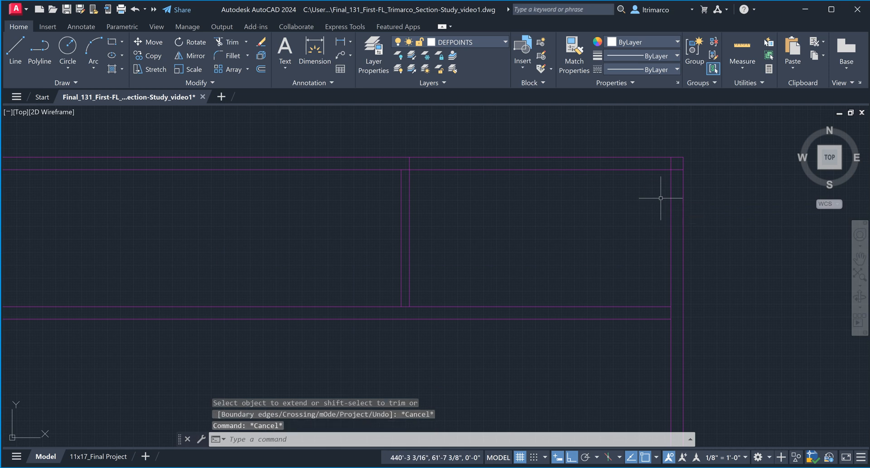
key(Escape)
text(trim)
key(Return)
scroll(583, 209, down, 2)
scroll(603, 206, up, 2)
key(ctrl+z)
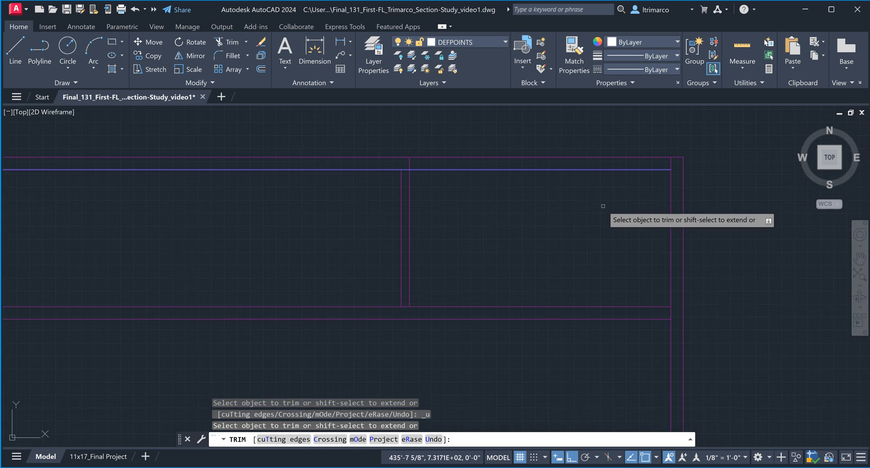
key(Escape)
Step: Try to trim away both roof lines between the outside dining partition and the right wall
text(trim)
key(Return)
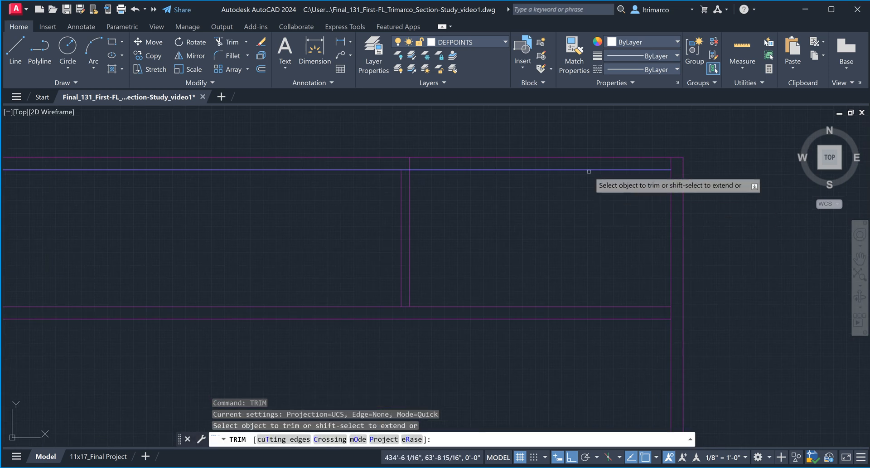
click(588, 170)
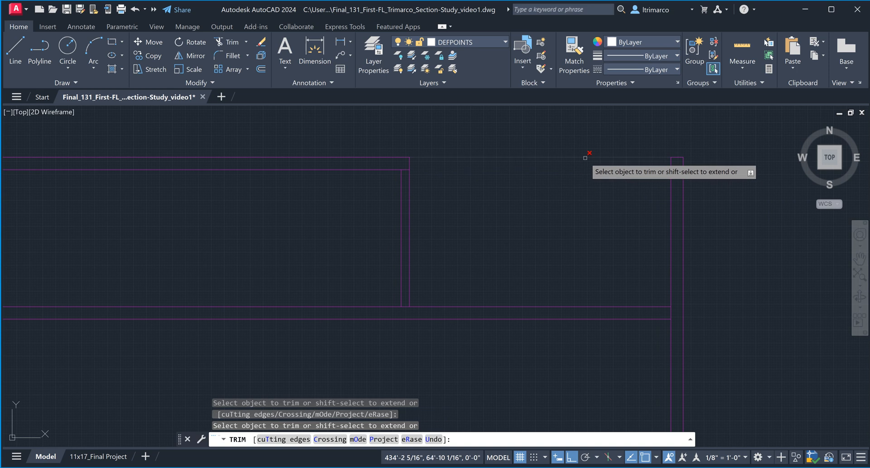
scroll(556, 237, down, 2)
scroll(664, 272, down, 2)
key(Escape)
key(Escape)
scroll(604, 220, up, 2)
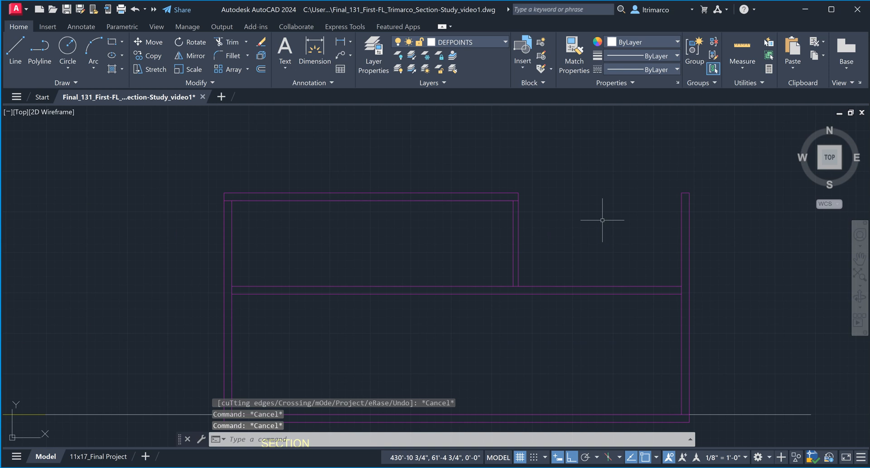
scroll(602, 220, down, 2)
scroll(602, 220, up, 3)
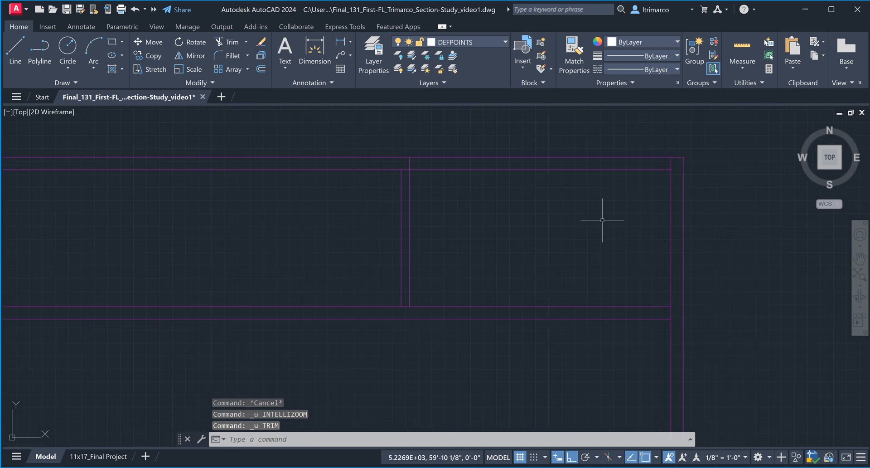
Step: Trim away only the inner roof line between the outside dining partition and the right wall, keeping the outer roof line
key(space)
click(536, 182)
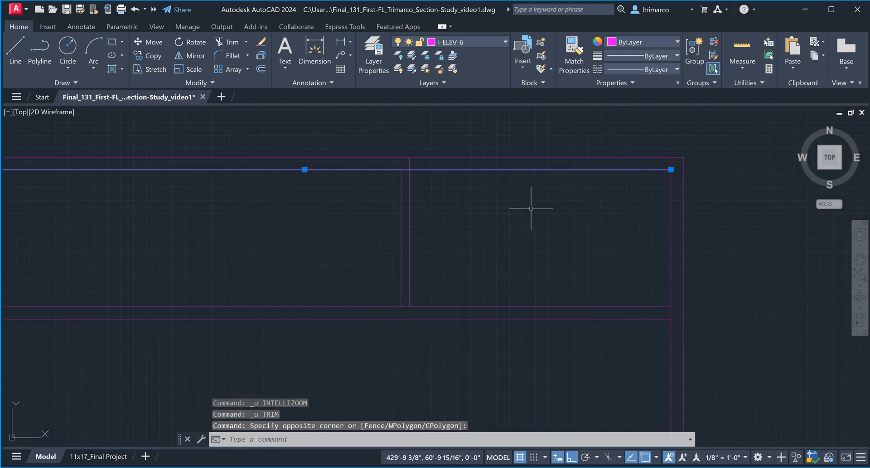
key(Escape)
text(trim)
key(Return)
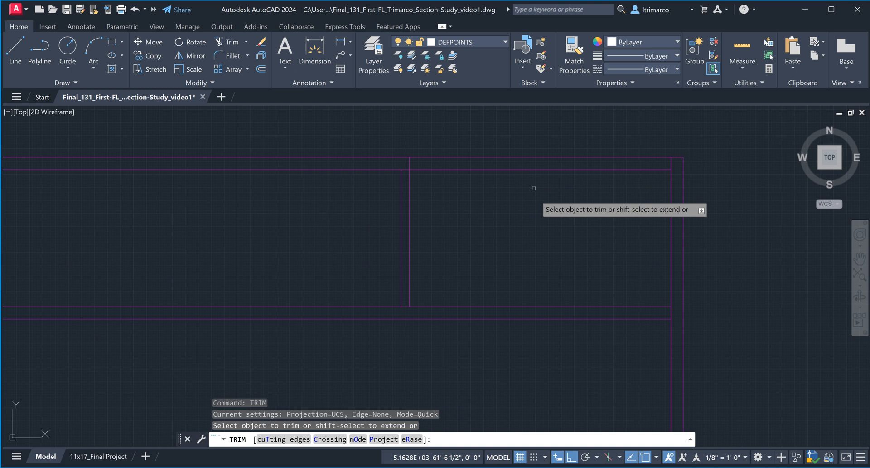
key(Escape)
click(545, 254)
click(510, 136)
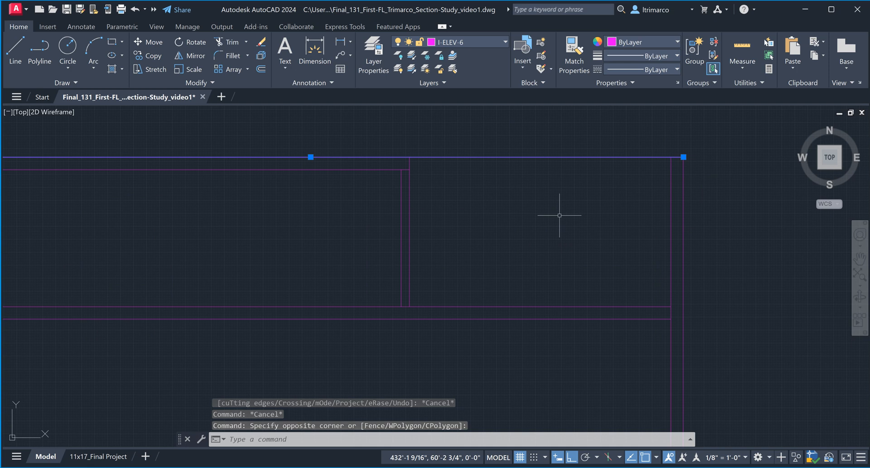
key(Escape)
key(Escape)
scroll(533, 238, down, 4)
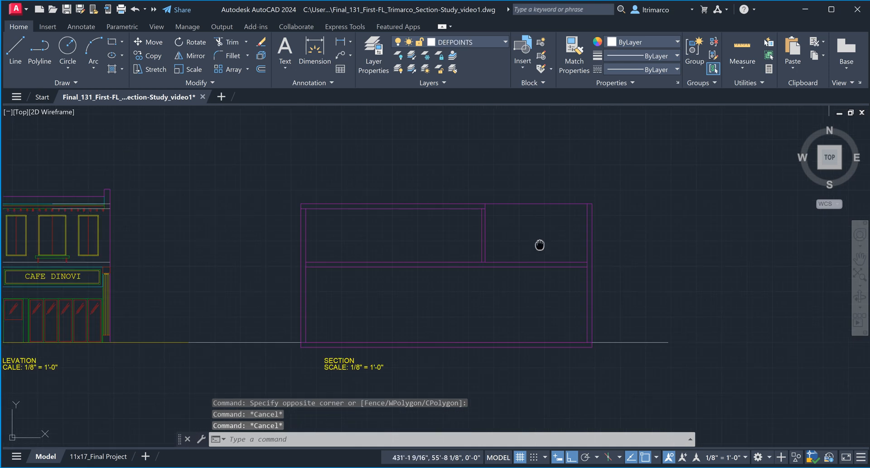
middle_drag(539, 245, 522, 210)
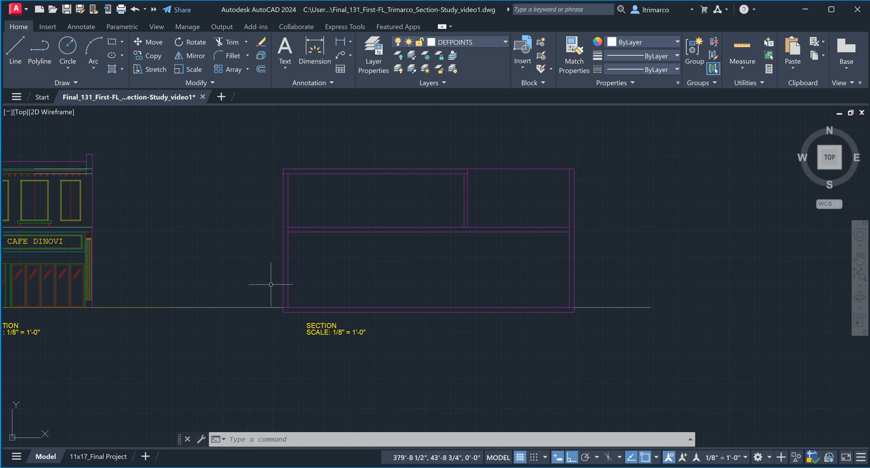
Step: Assign the inner roof line, left wall's inner line, second-floor lines and partition lines to the I-ELEV-5 layer
key(Escape)
key(Escape)
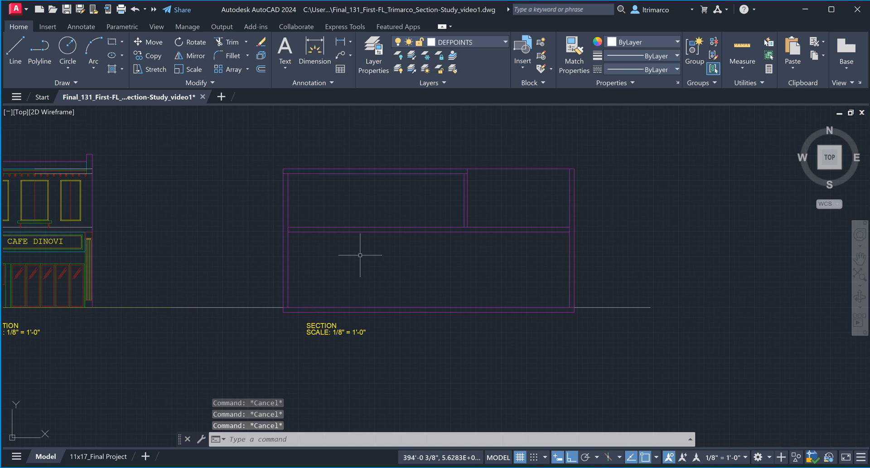
click(500, 259)
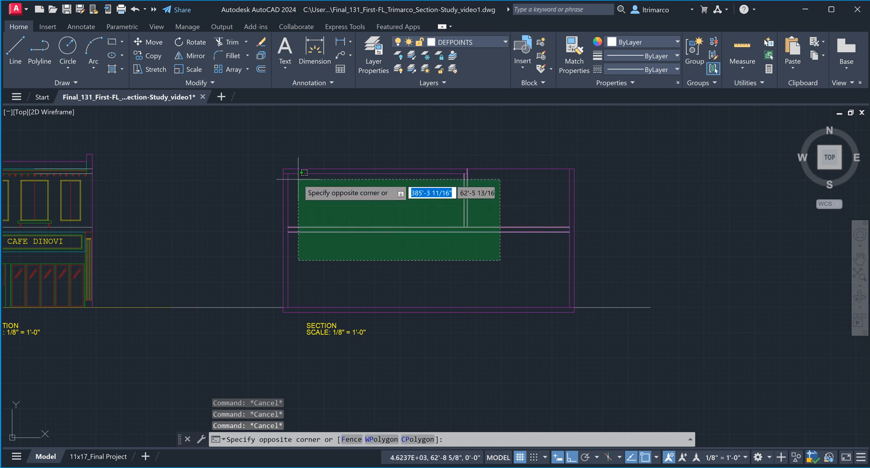
click(286, 171)
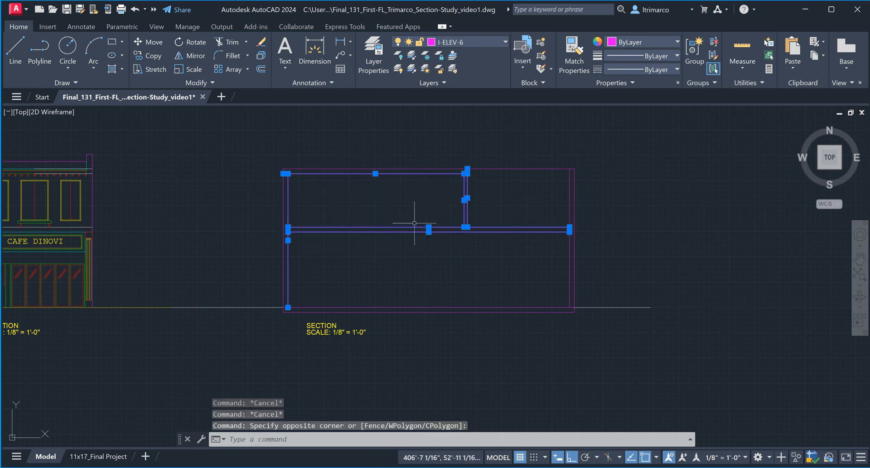
click(468, 43)
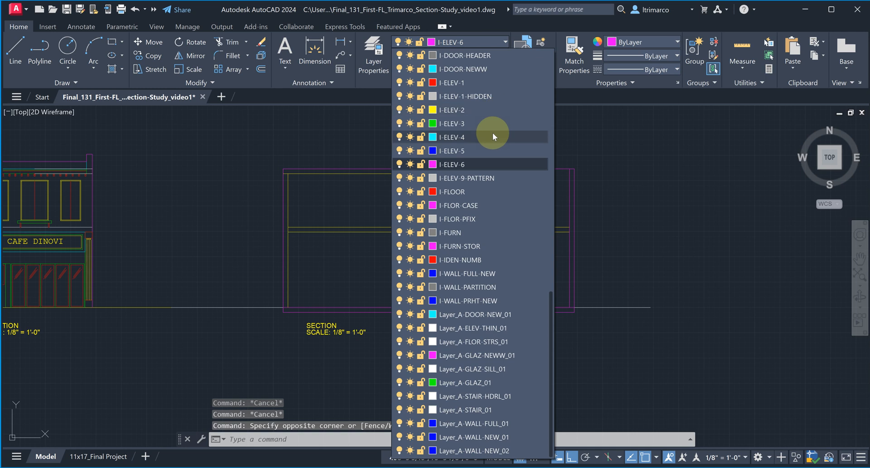
click(484, 147)
click(514, 289)
key(Escape)
key(Escape)
key(Escape)
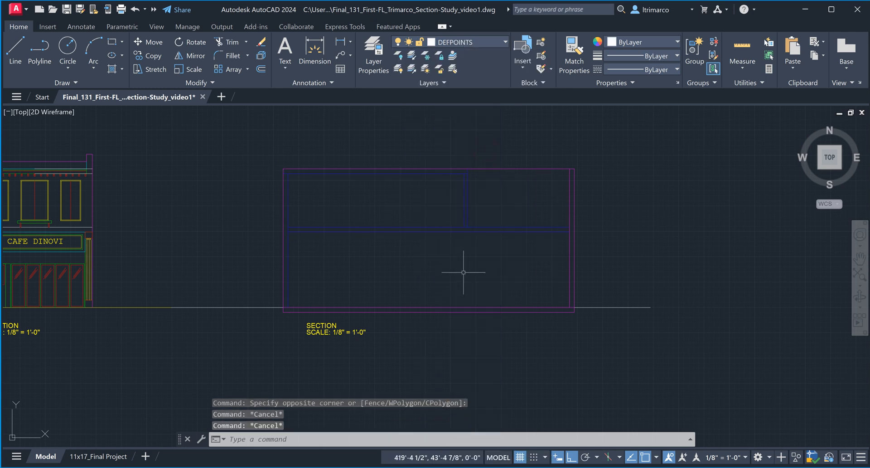
Step: Assign the ground floor's top line and the right wall's inner line to the I-ELEV-5 layer
click(511, 308)
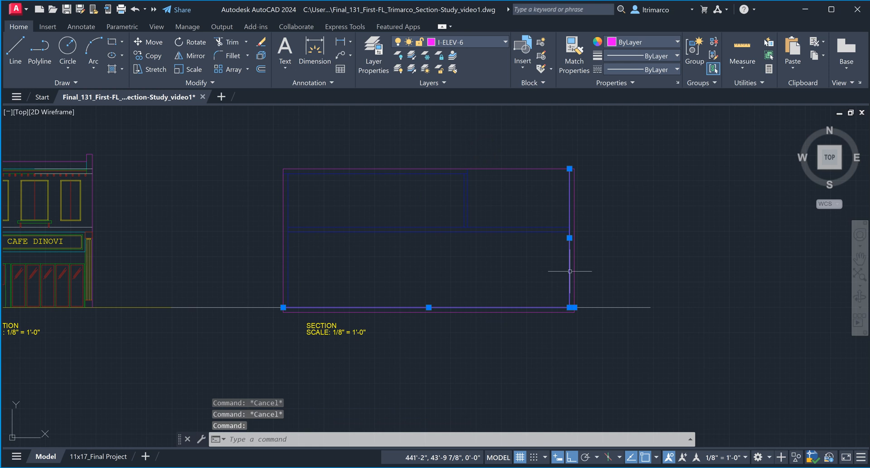
click(569, 269)
click(505, 42)
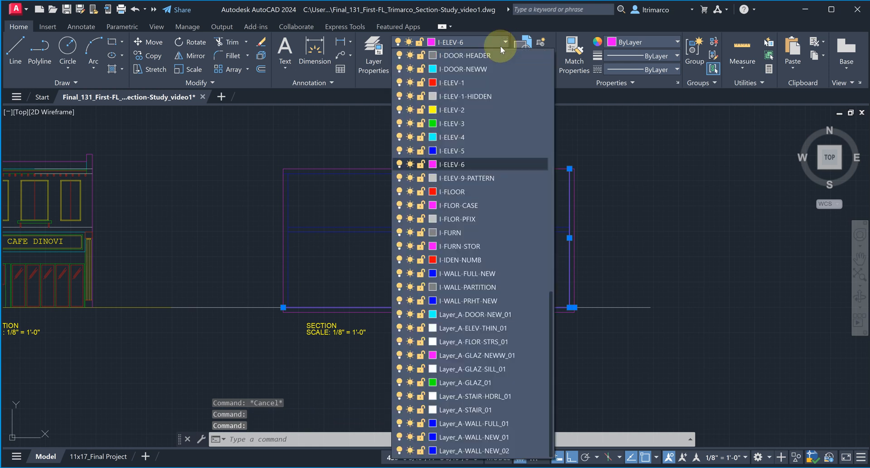
click(489, 150)
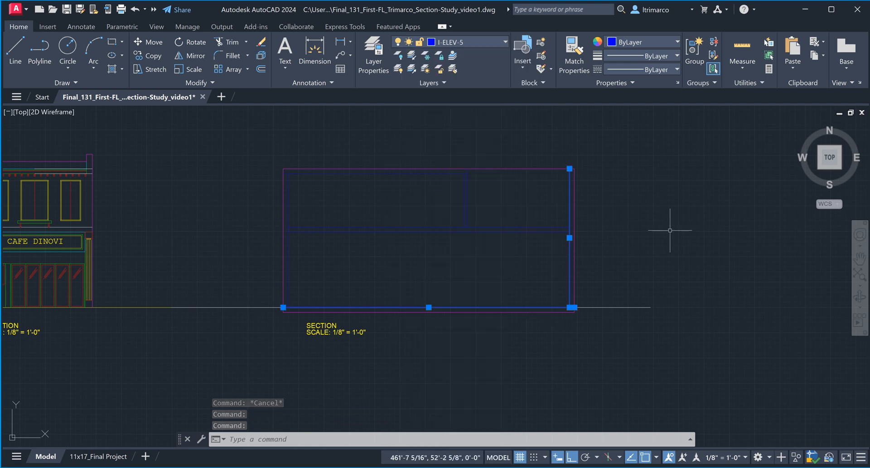
key(Escape)
key(Escape)
Step: Compare the section outline with the finished reference section and the floor plan above it
scroll(450, 267, down, 2)
middle_drag(643, 325, 507, 327)
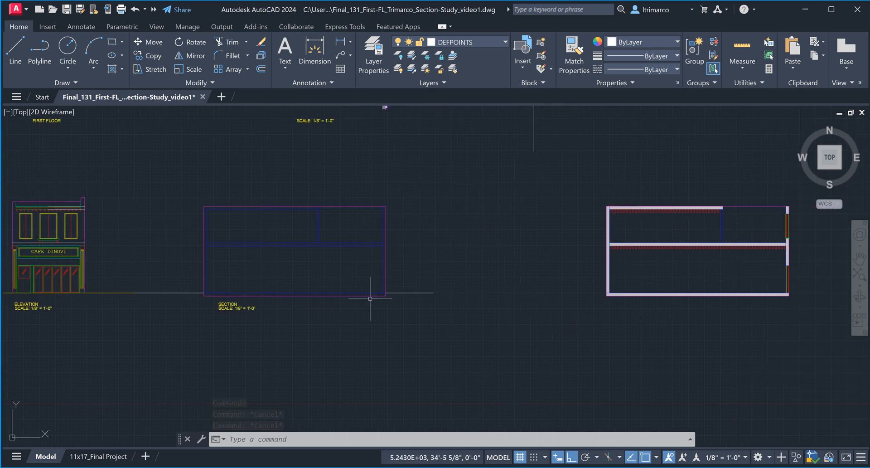
middle_drag(744, 245, 669, 244)
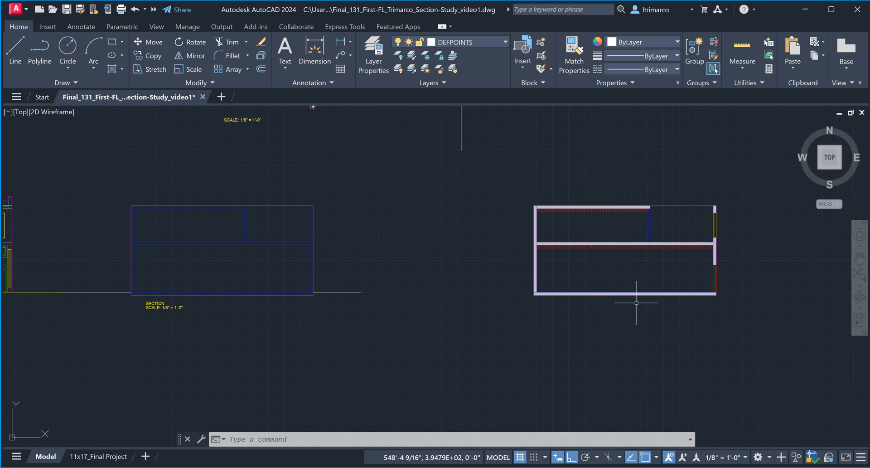
middle_drag(253, 274, 295, 274)
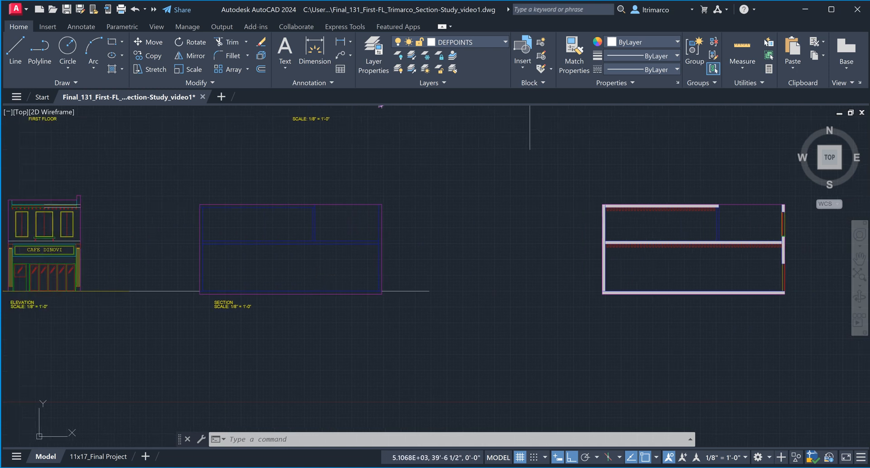
scroll(233, 253, up, 2)
scroll(299, 248, up, 1)
middle_drag(331, 273, 373, 285)
scroll(387, 310, down, 3)
scroll(367, 201, up, 1)
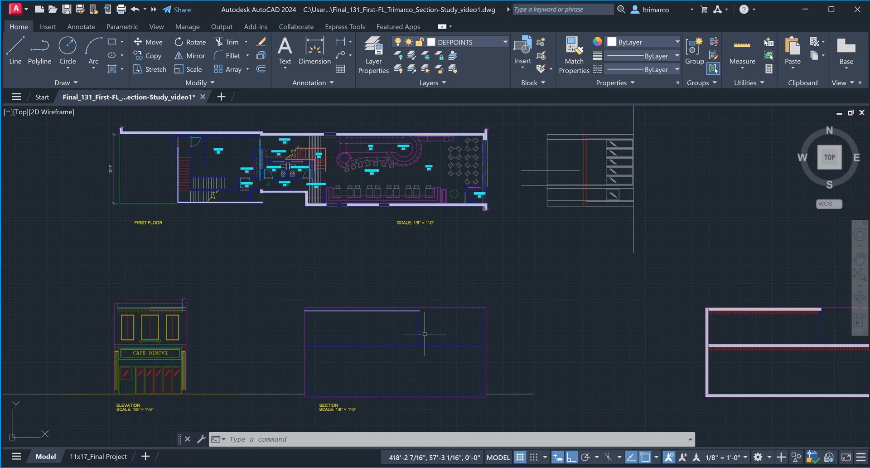
scroll(442, 322, up, 4)
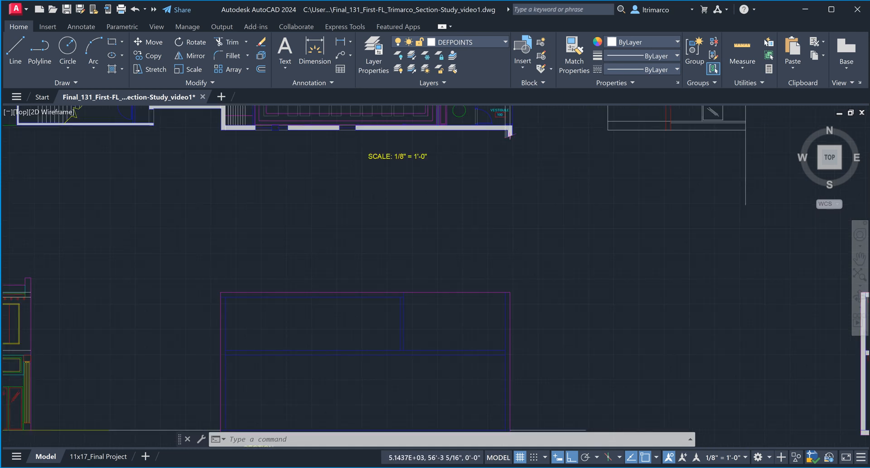
middle_drag(437, 347, 501, 231)
middle_drag(404, 310, 423, 307)
key(Escape)
key(Escape)
scroll(413, 311, down, 2)
scroll(406, 329, up, 2)
scroll(405, 323, down, 6)
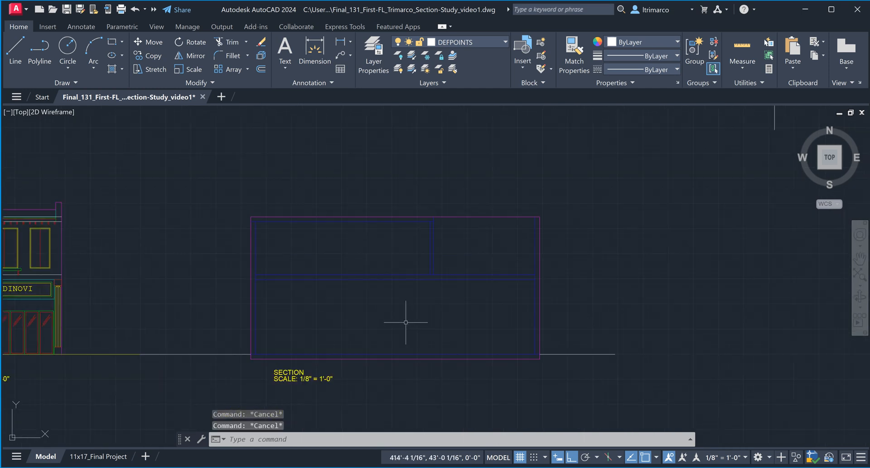
Step: Examine the stair area in the first floor plan and the section's second-floor junction with the left wall
scroll(340, 179, up, 5)
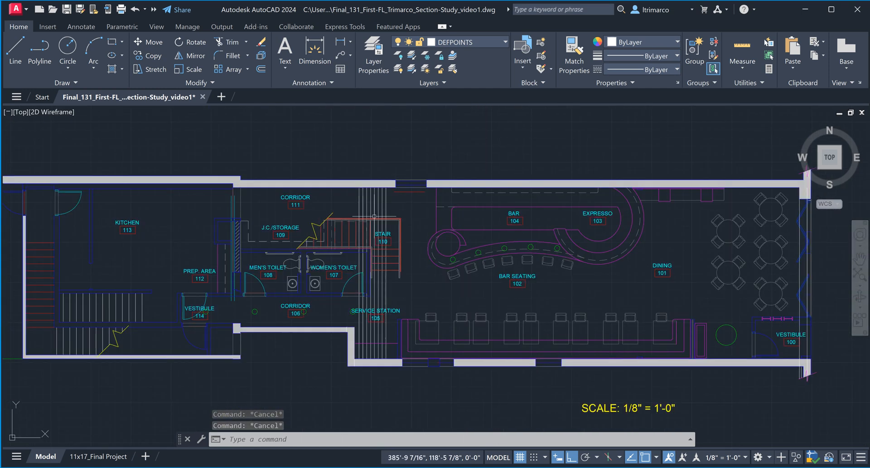
scroll(416, 266, down, 3)
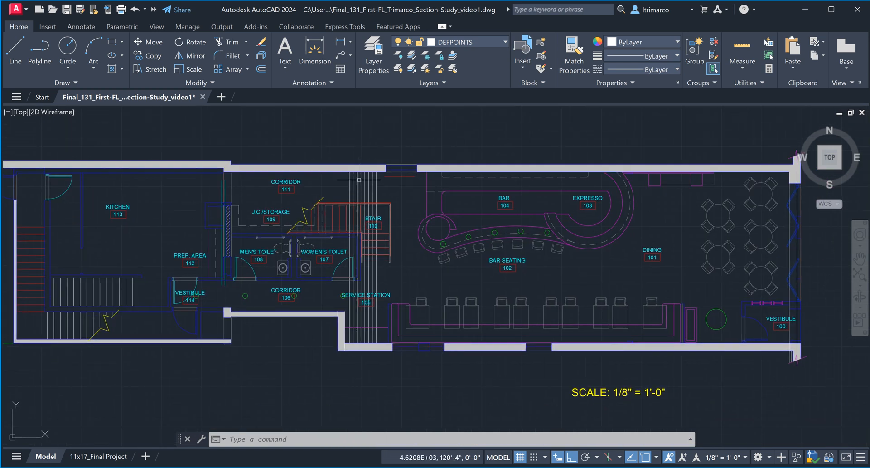
scroll(363, 172, up, 5)
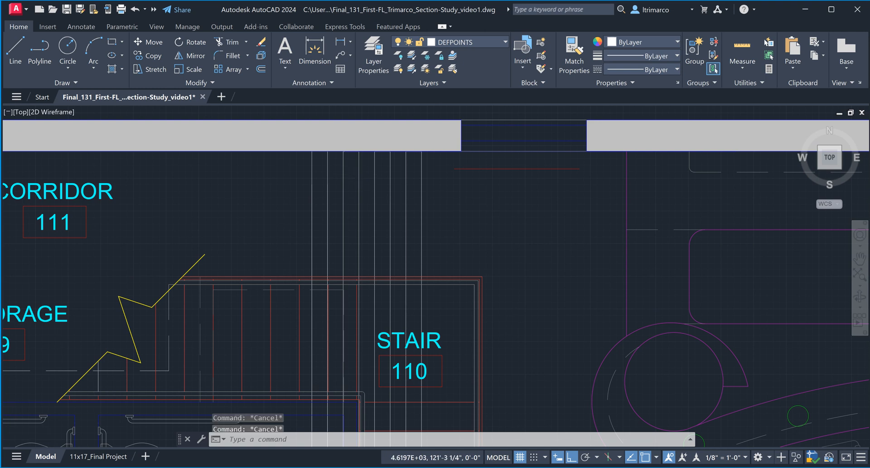
key(Escape)
key(Escape)
scroll(356, 174, down, 5)
middle_drag(377, 368, 382, 256)
scroll(388, 317, down, 3)
middle_drag(375, 333, 369, 301)
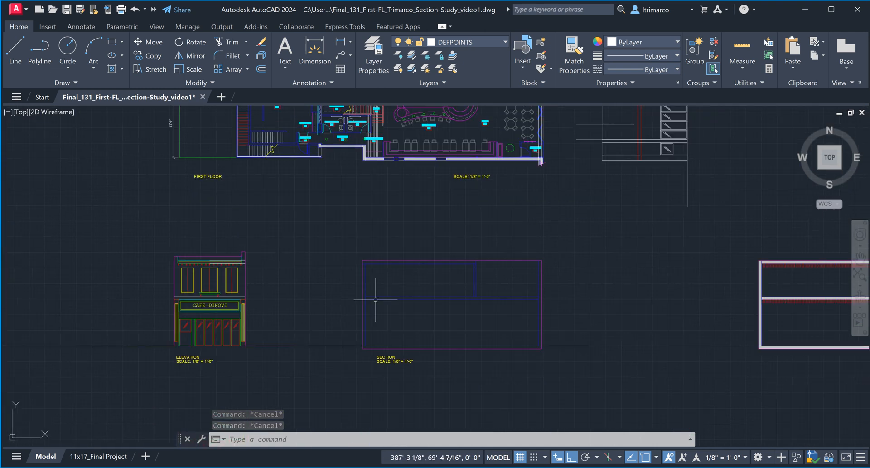
scroll(375, 307, up, 6)
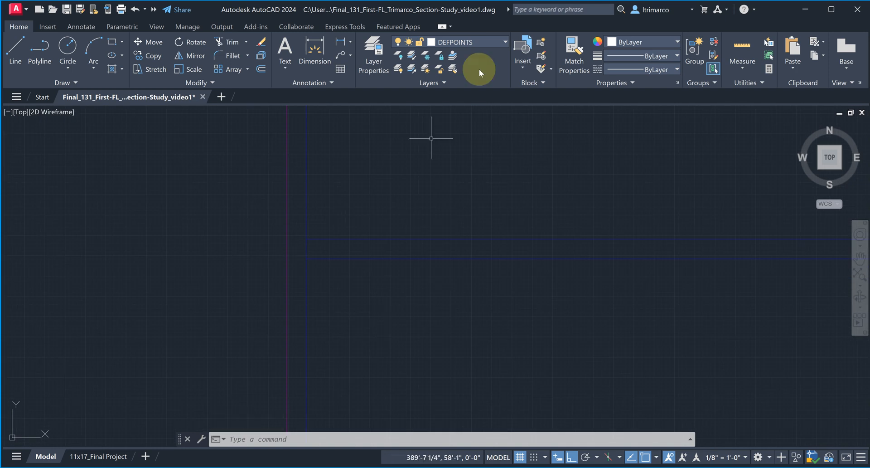
Step: Make I-ELEV-3 the current layer
click(492, 42)
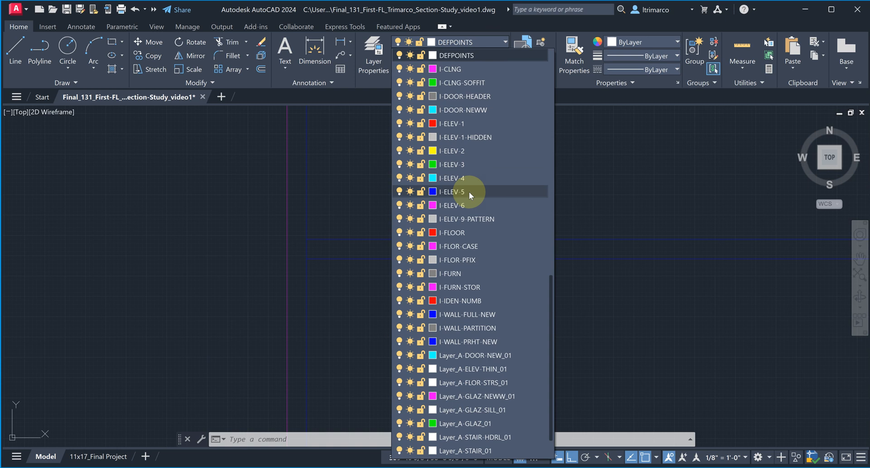
click(478, 166)
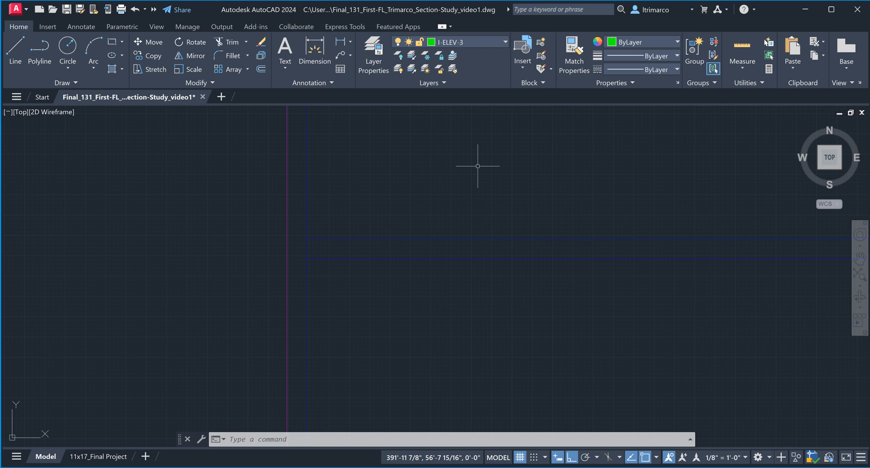
middle_drag(403, 311, 420, 283)
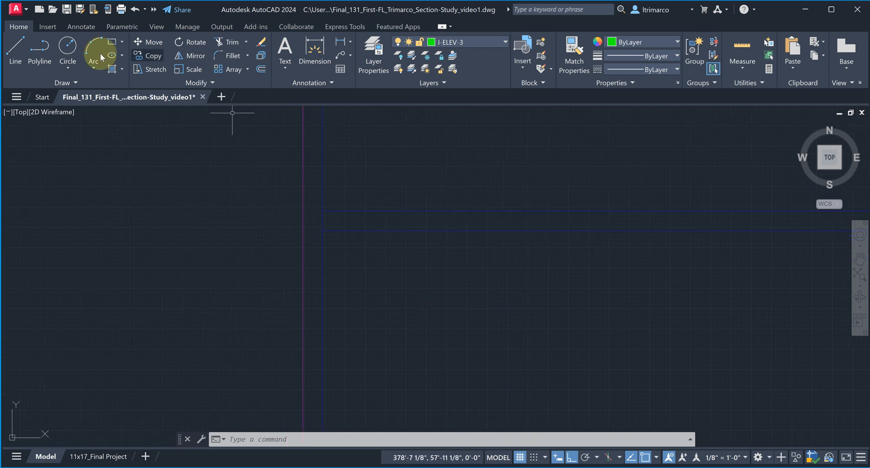
click(112, 41)
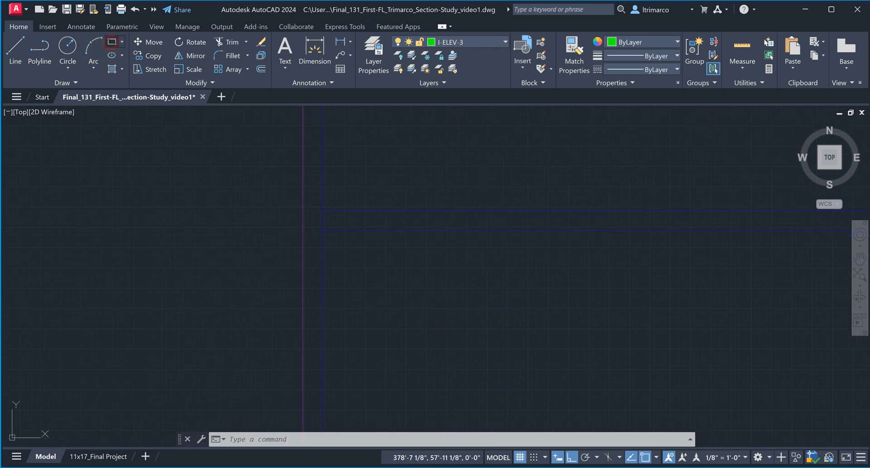
click(396, 298)
key(Escape)
key(Escape)
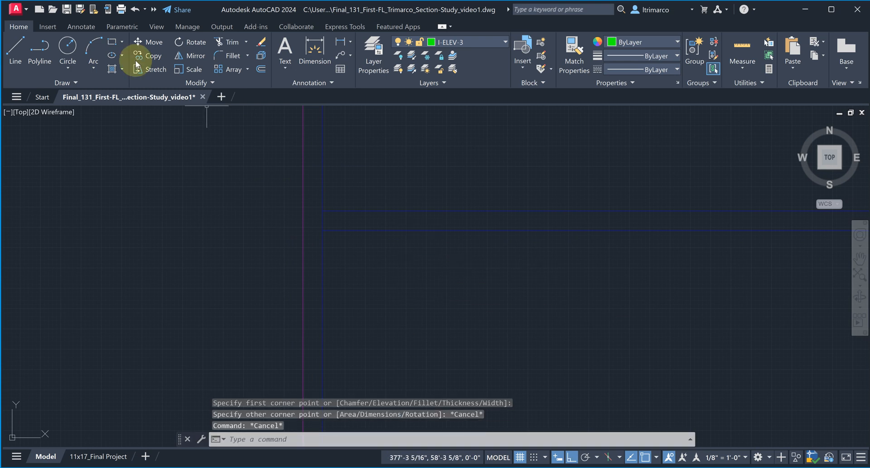
click(114, 46)
click(322, 230)
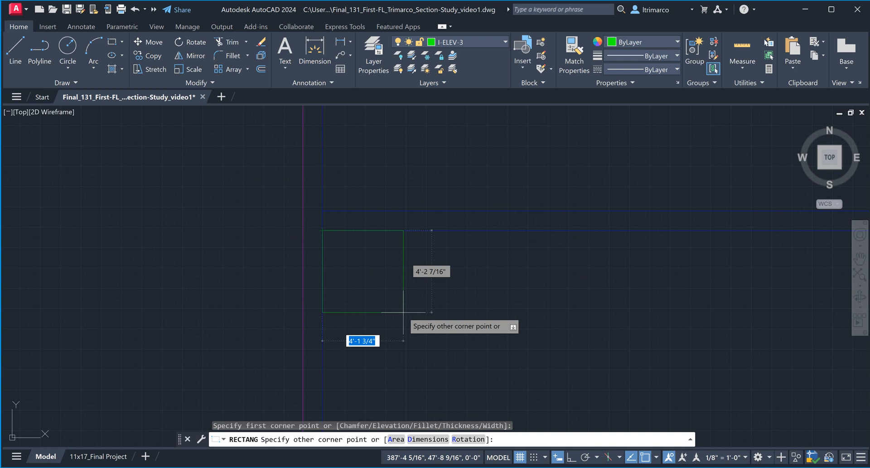
text(@)
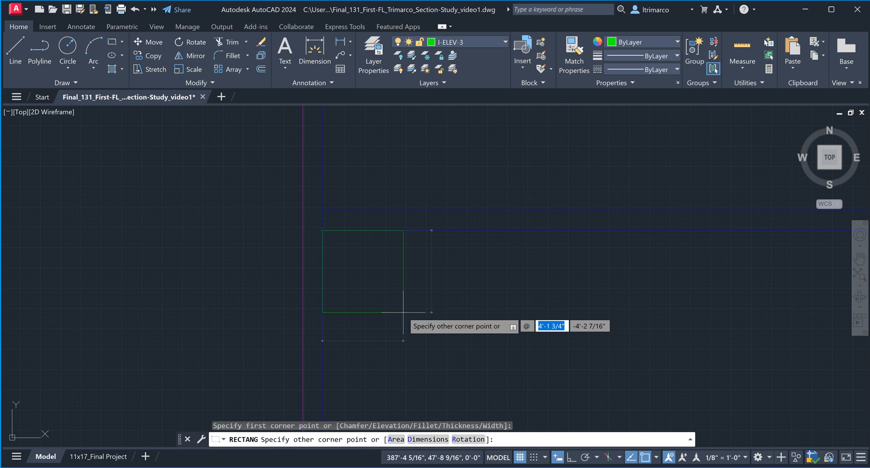
text(-6)
key(Tab)
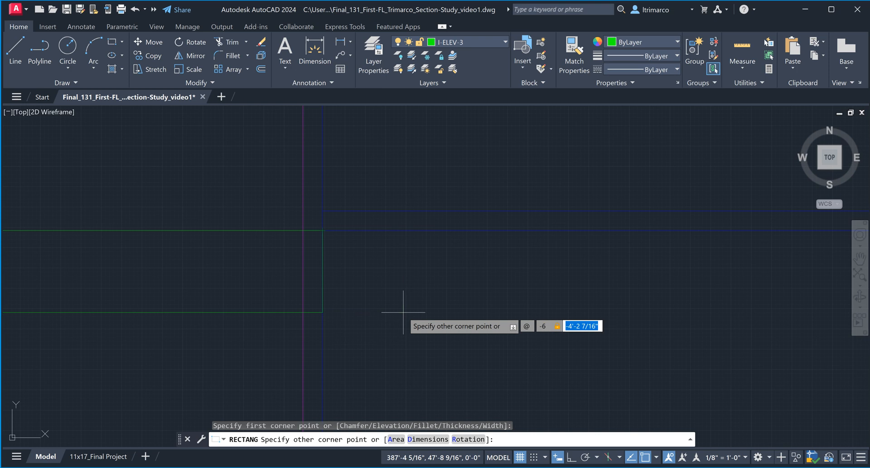
text(-1)
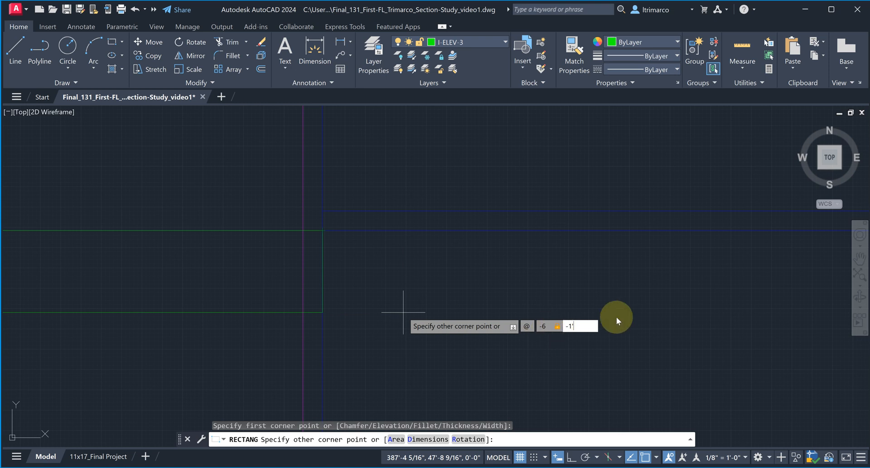
key(Escape)
key(Escape)
key(Escape)
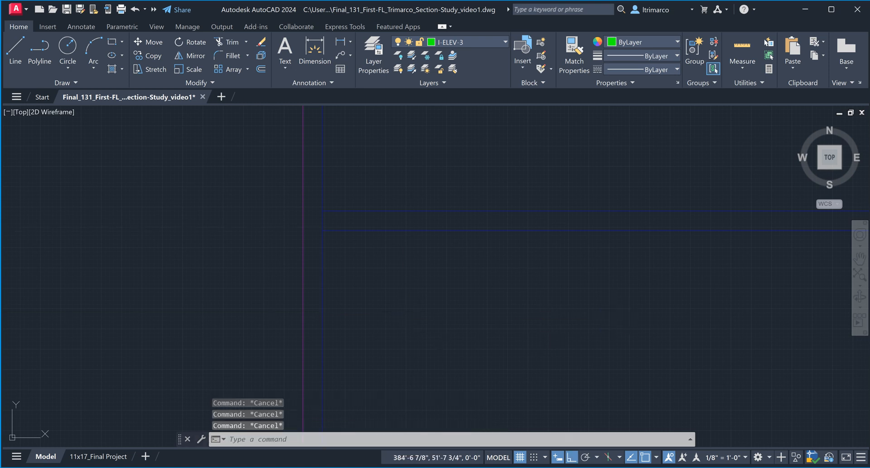
Step: Draw a rectangle 6 inches wide and 1 foot tall, downward from where the lower horizontal blue line meets the vertical blue line
click(112, 42)
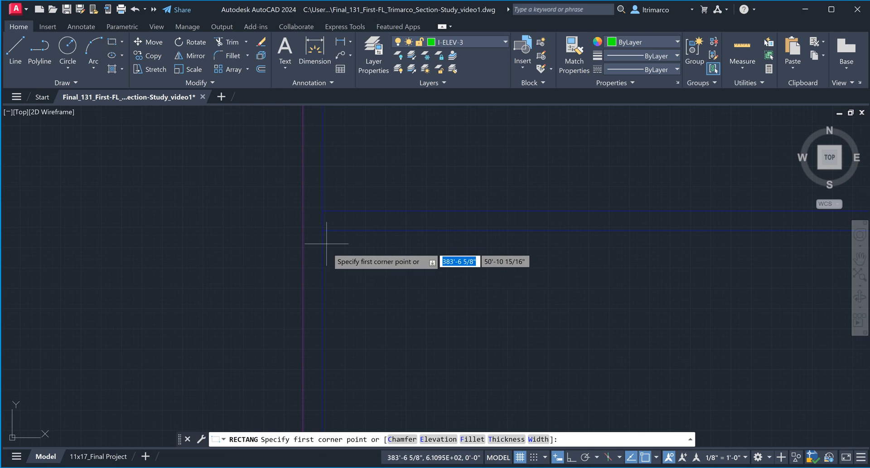
click(322, 229)
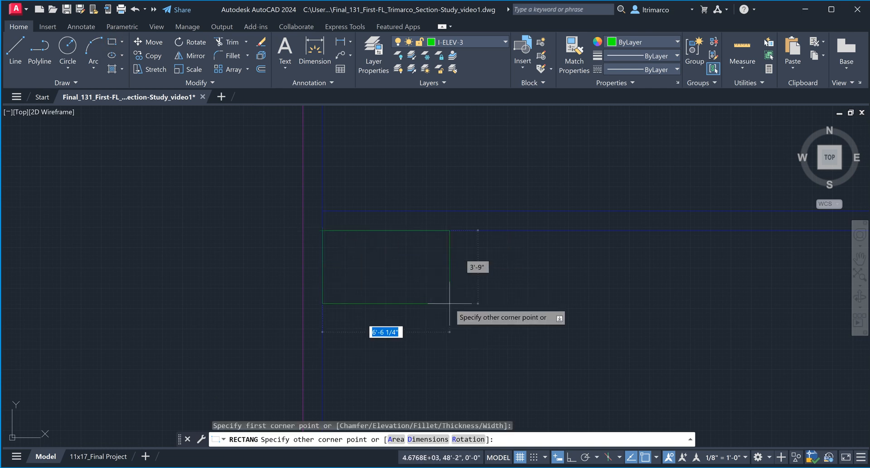
text(@)
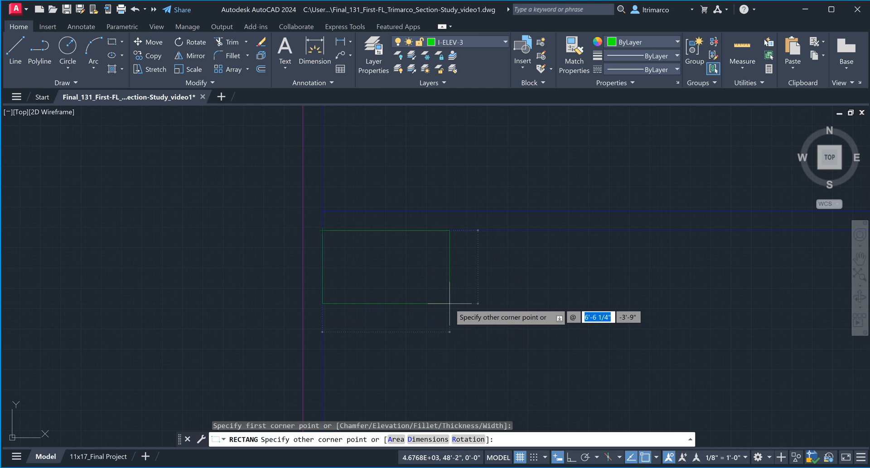
text(6)
key(Tab)
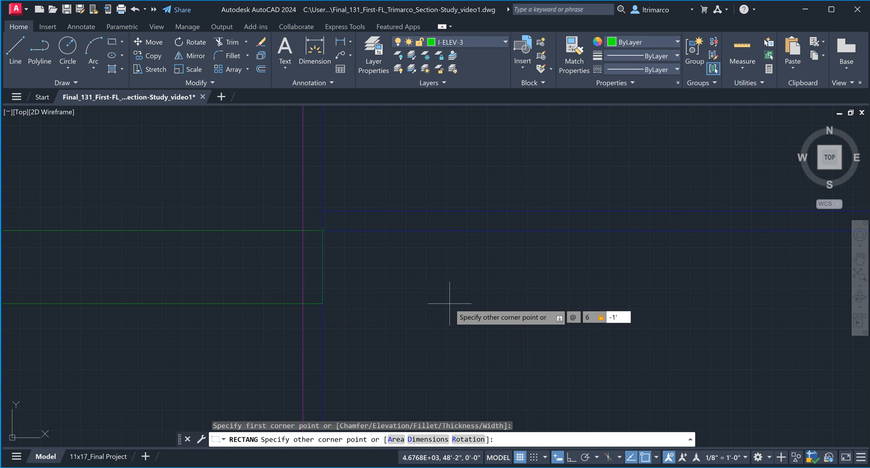
text(-1')
key(Return)
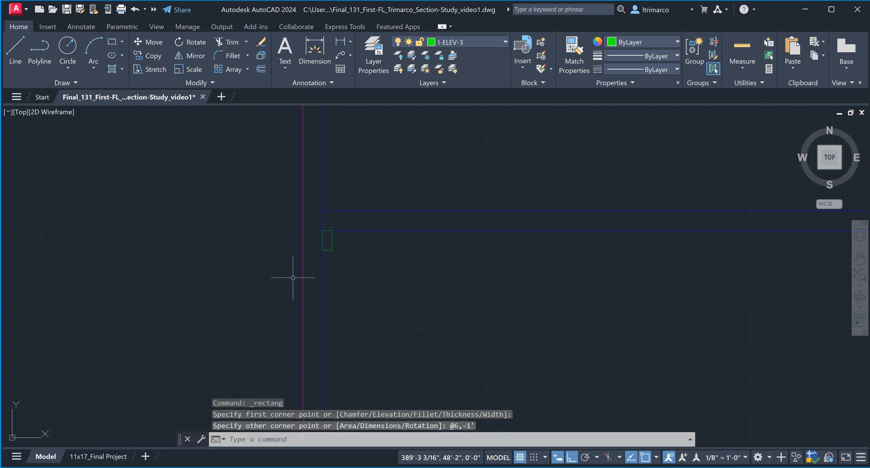
Step: Measure the width of the green rectangle along its upper edge
scroll(338, 233, up, 5)
text(dist)
key(Return)
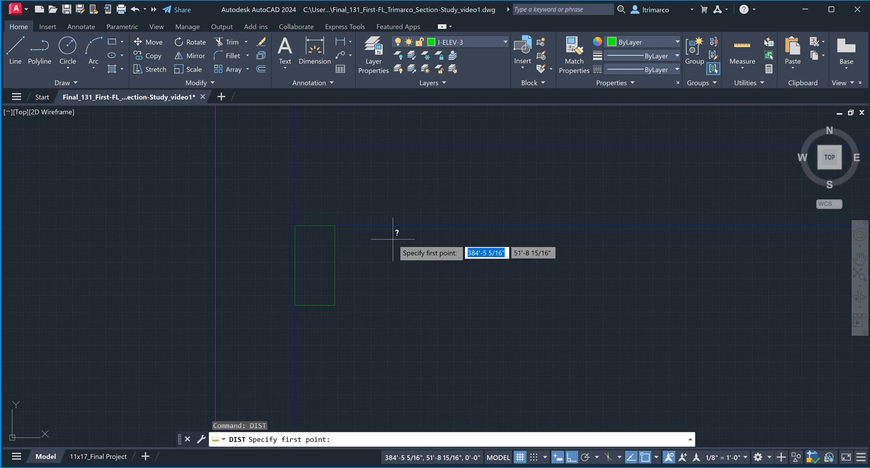
click(295, 225)
click(335, 226)
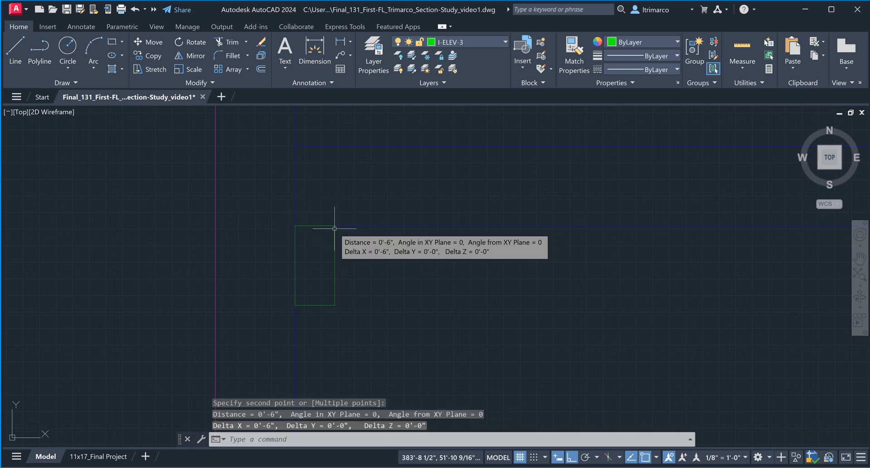
key(Return)
click(295, 226)
click(335, 225)
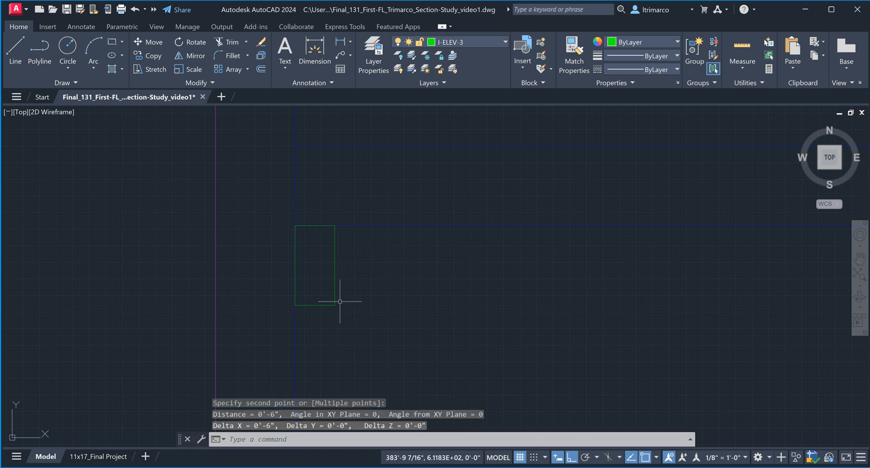
key(Return)
click(336, 304)
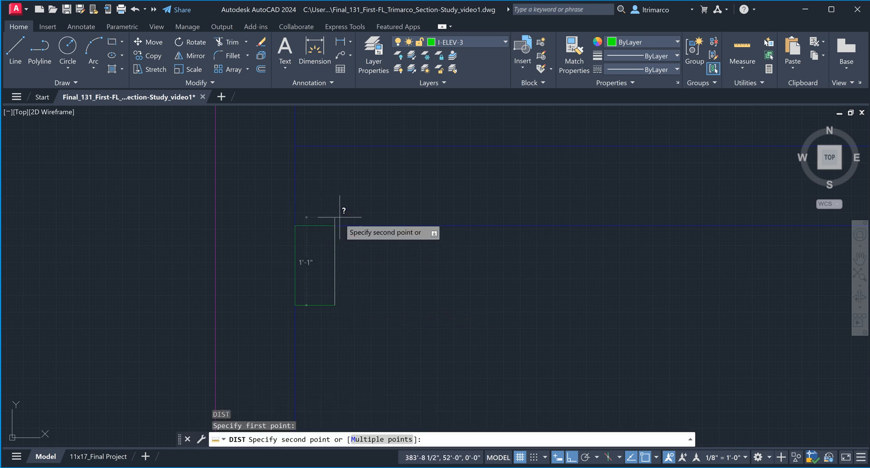
key(Escape)
scroll(335, 290, down, 1)
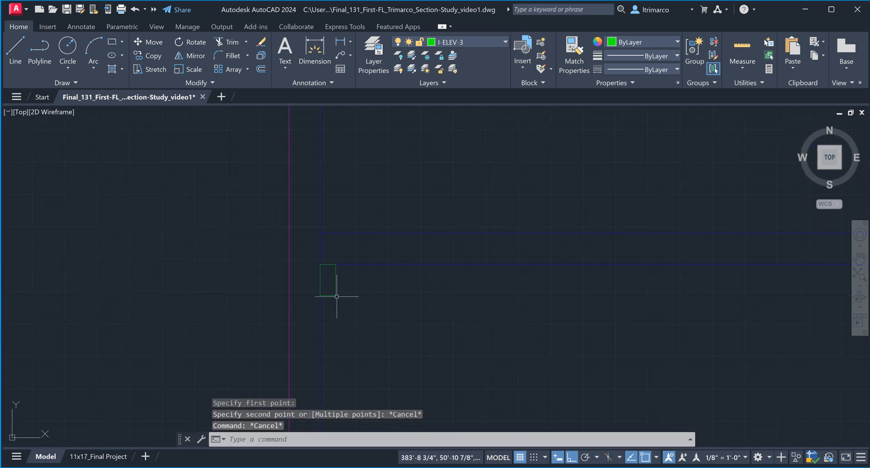
key(Escape)
key(Escape)
Step: Copy the rectangle three times to the right, placing the copies edge to edge along the lower horizontal blue line
text(co)
key(Return)
scroll(389, 311, up, 3)
click(348, 306)
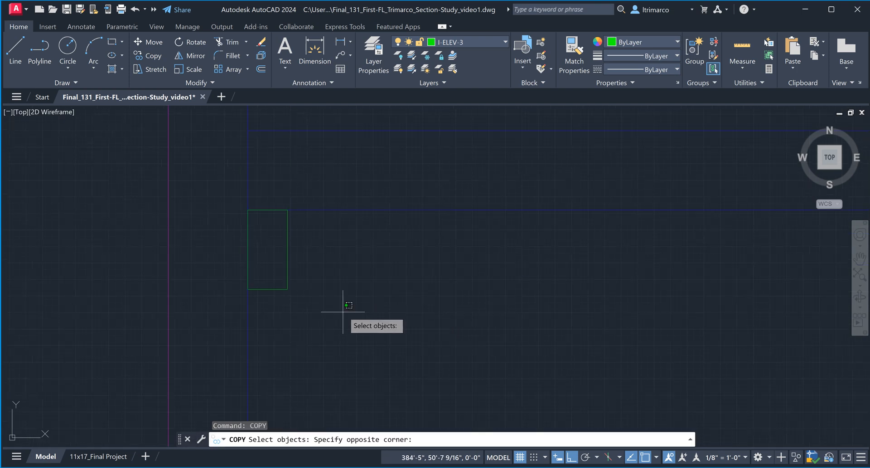
click(276, 260)
key(Return)
click(247, 209)
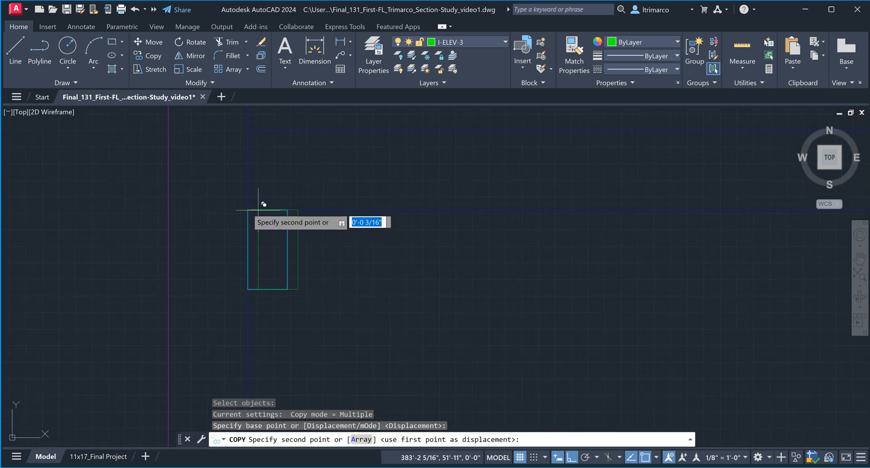
click(287, 209)
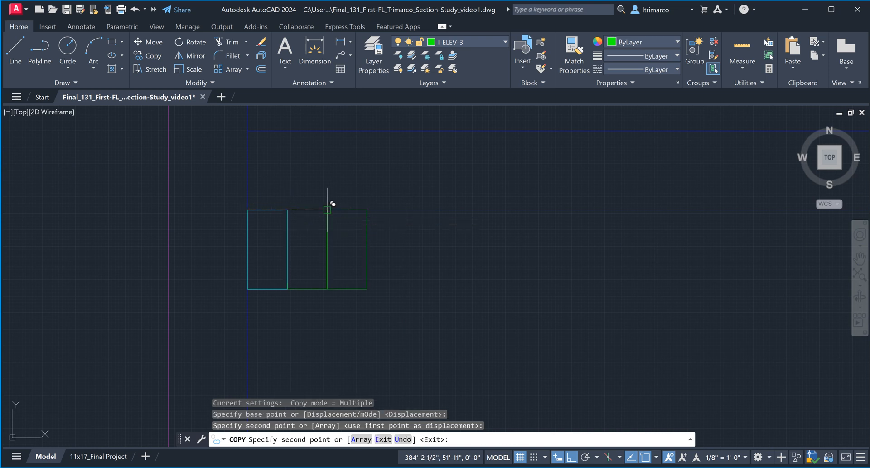
click(328, 209)
click(367, 210)
key(Escape)
key(Escape)
key(Escape)
Step: Delete the second and fourth rectangles in the row so a one-rectangle-wide gap separates the remaining two
click(321, 305)
click(310, 268)
key(Delete)
click(412, 314)
click(396, 271)
key(Delete)
Step: Copy the second rectangle three times to the right at 1-foot intervals, keeping a one-rectangle-wide gap between them
text(co)
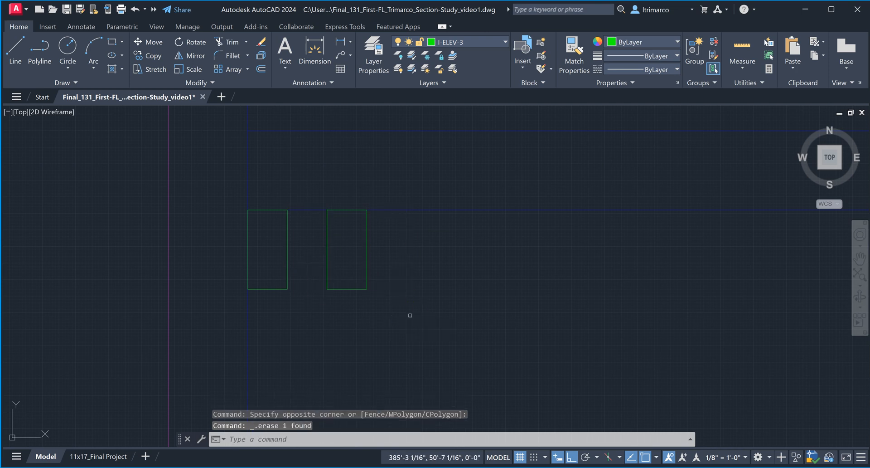
key(Return)
click(398, 310)
click(322, 210)
key(Return)
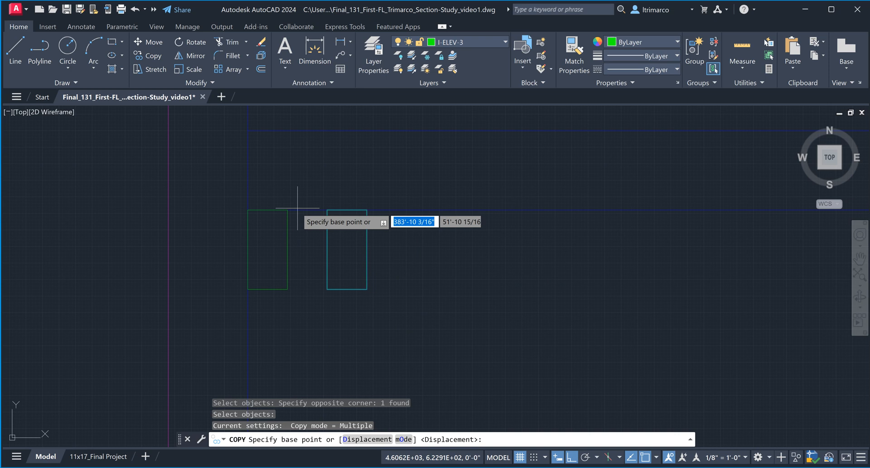
click(287, 210)
click(516, 210)
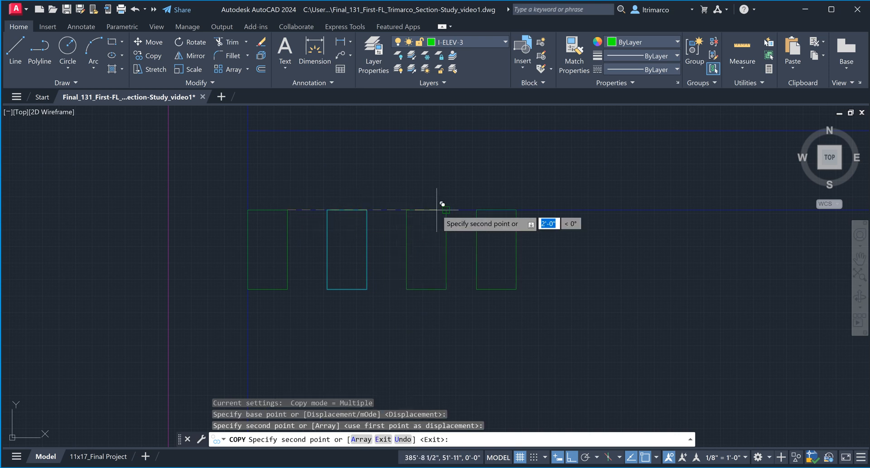
click(437, 209)
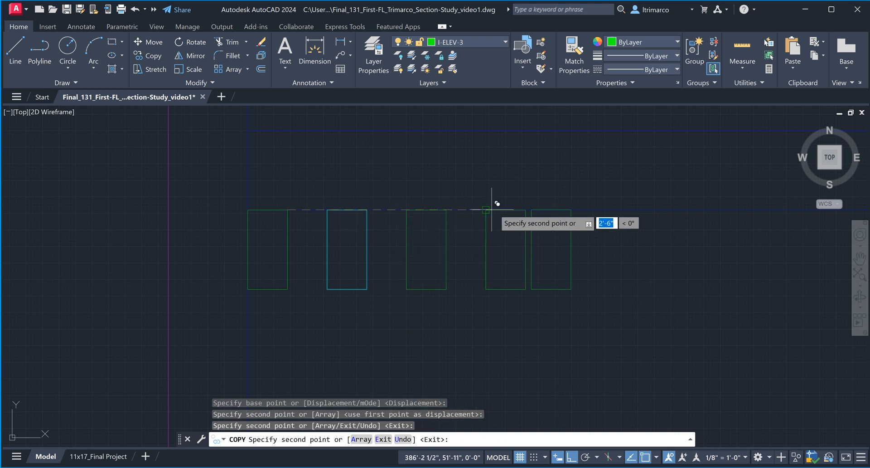
click(520, 209)
scroll(467, 250, down, 5)
key(Escape)
middle_drag(600, 311, 364, 297)
key(Escape)
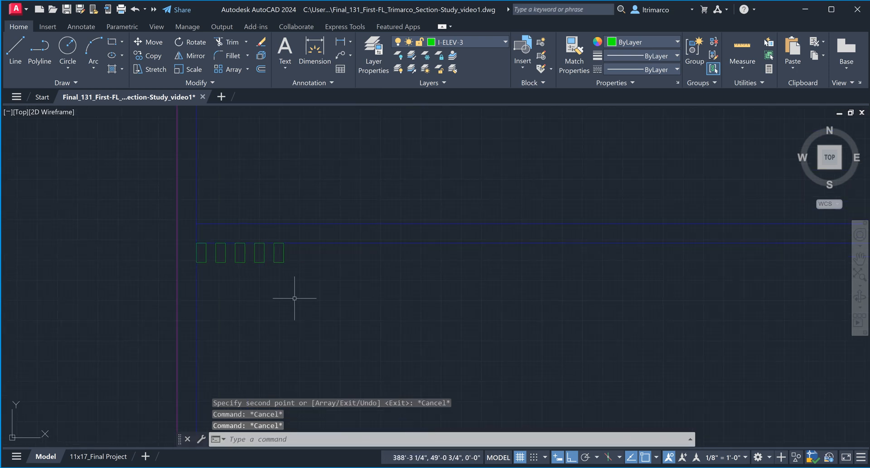
key(Escape)
Step: Copy the last four rectangles five times to the right end to end, continuing the row with the same one-rectangle-wide gaps
text(co)
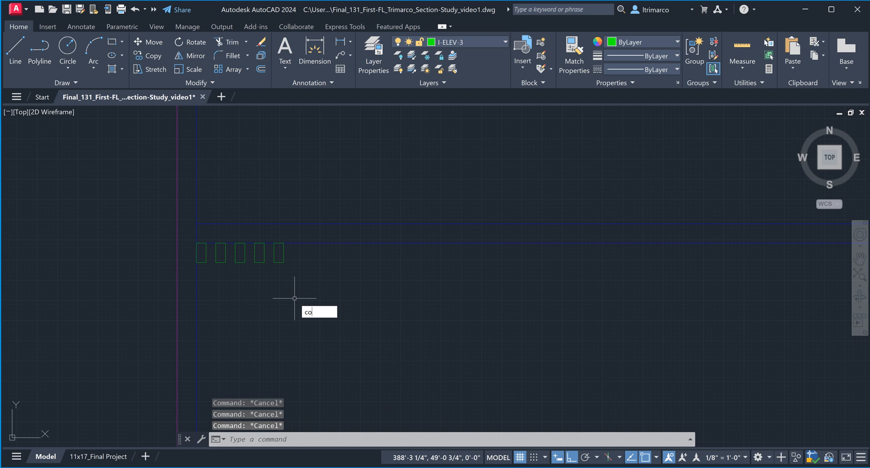
key(Return)
click(292, 274)
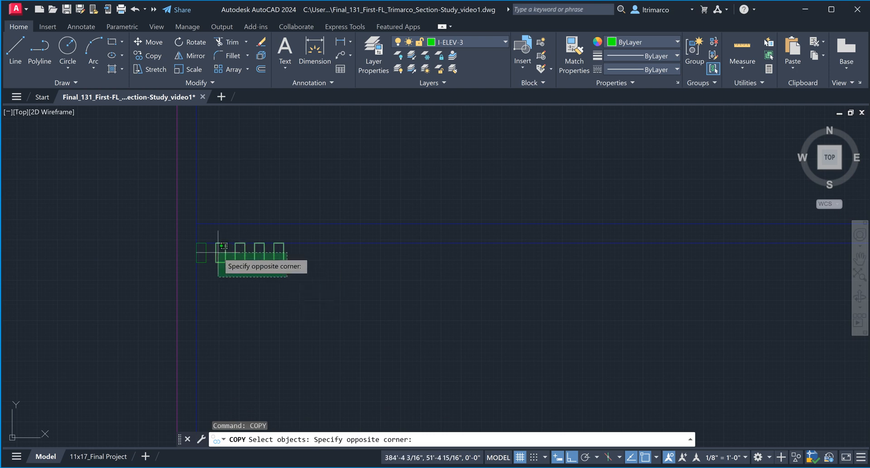
click(218, 259)
key(Return)
click(210, 261)
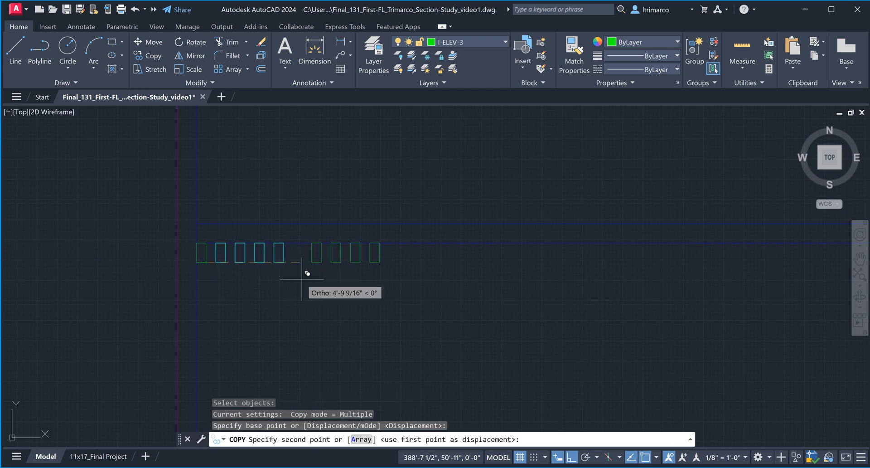
click(290, 261)
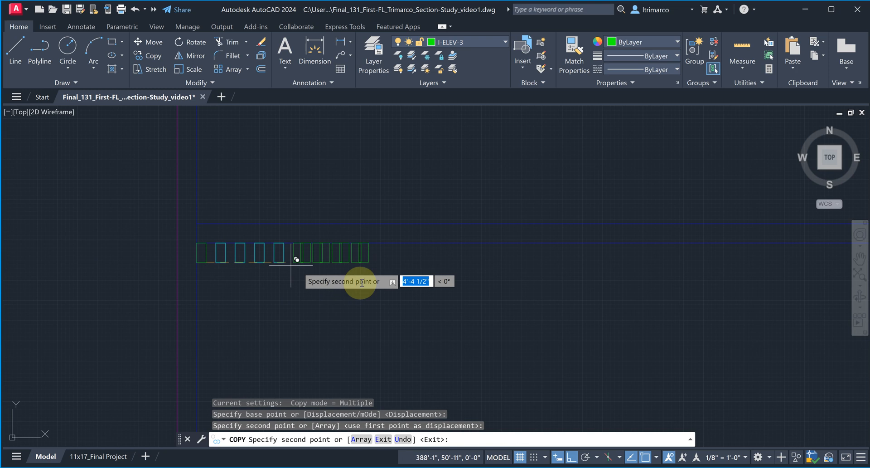
click(361, 261)
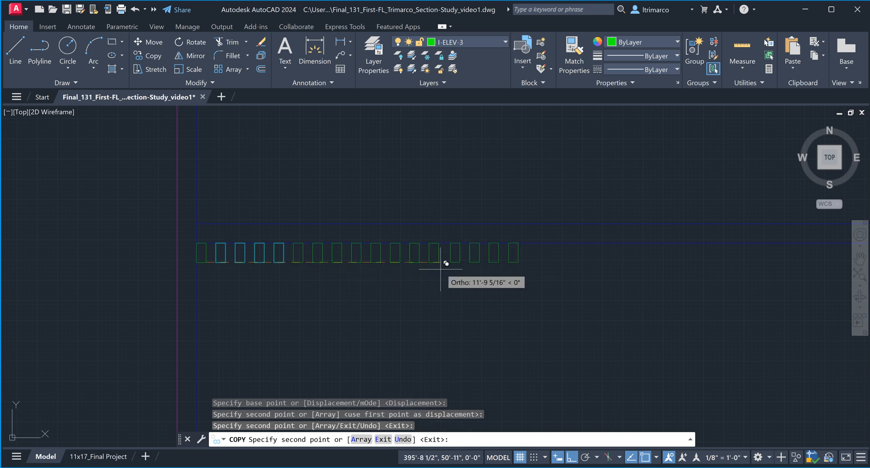
click(439, 262)
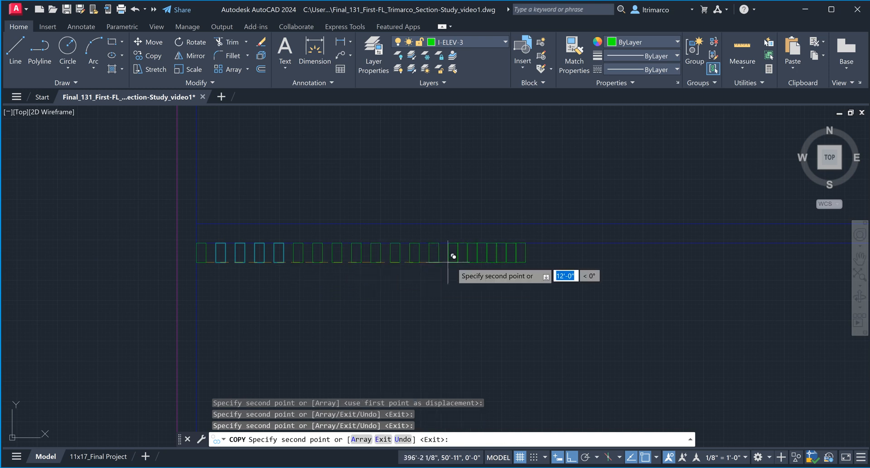
click(517, 261)
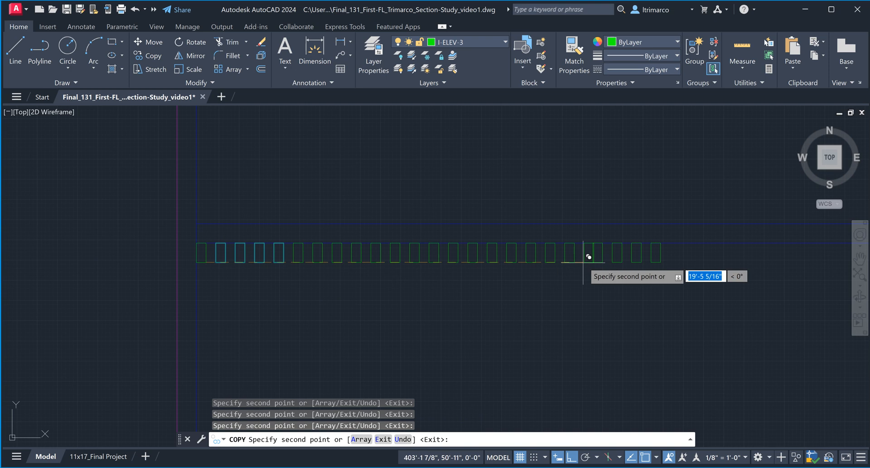
key(Escape)
Step: Copy all the rectangles except the first once to the right, continuing the row at the same spacing
text(co)
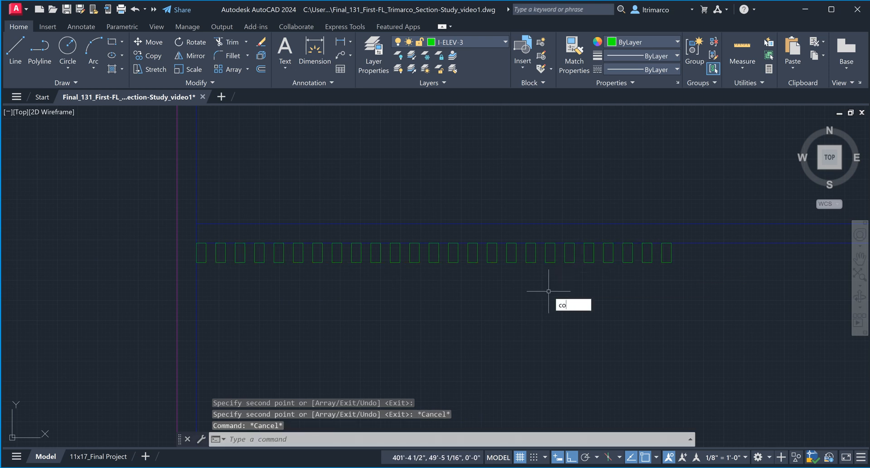
text(py)
key(Return)
click(684, 287)
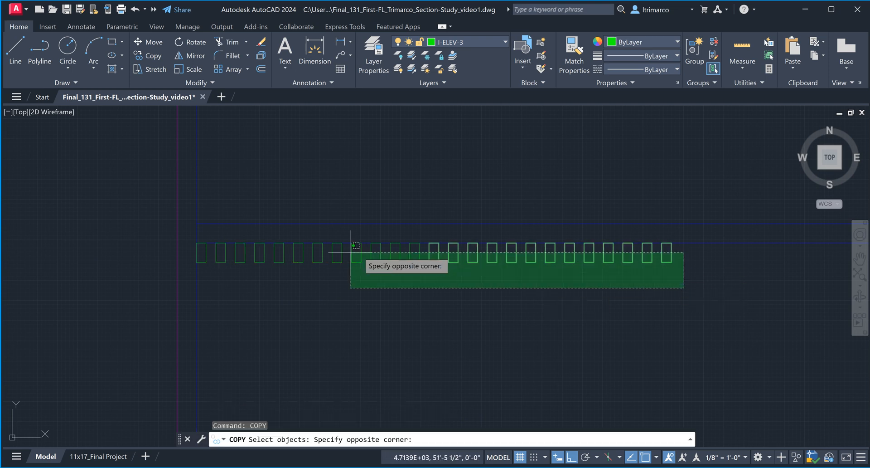
click(223, 254)
key(Return)
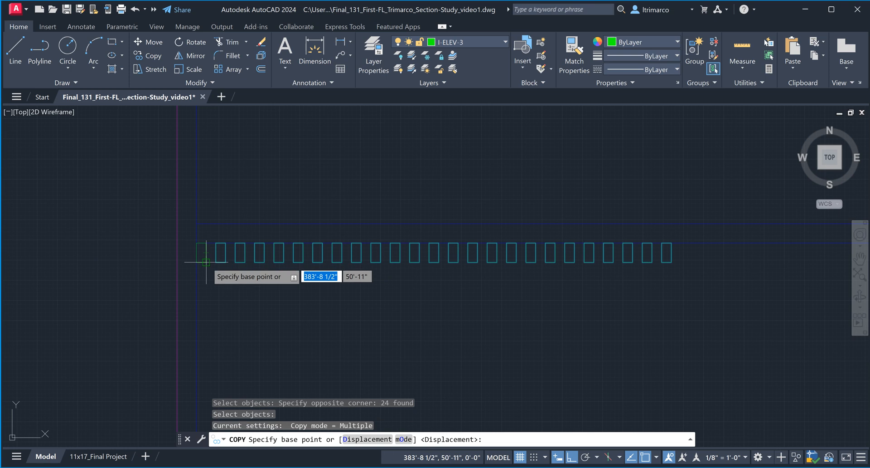
click(207, 262)
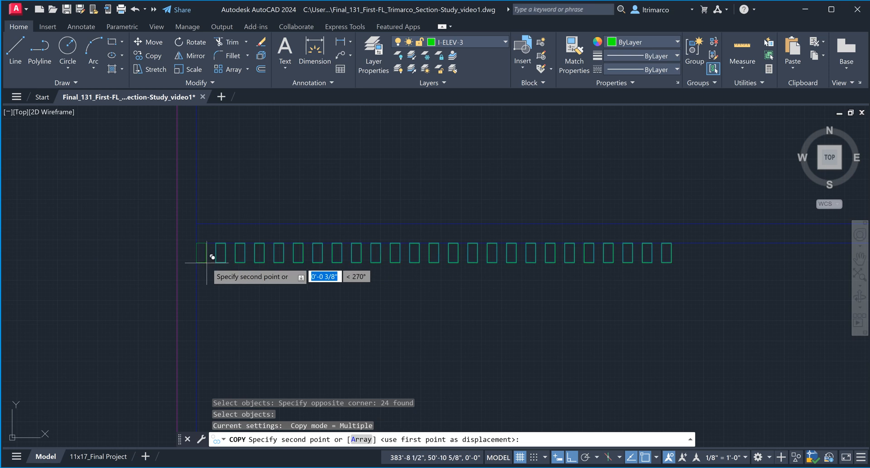
click(665, 271)
key(Escape)
scroll(635, 290, down, 5)
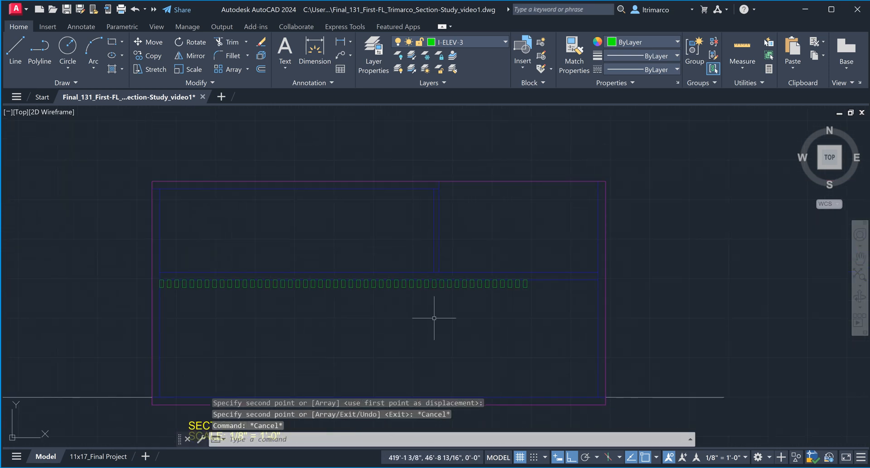
key(Escape)
Step: Copy the last 14 rectangles to the right so the evenly spaced row runs past the section's right wall
scroll(438, 311, up, 2)
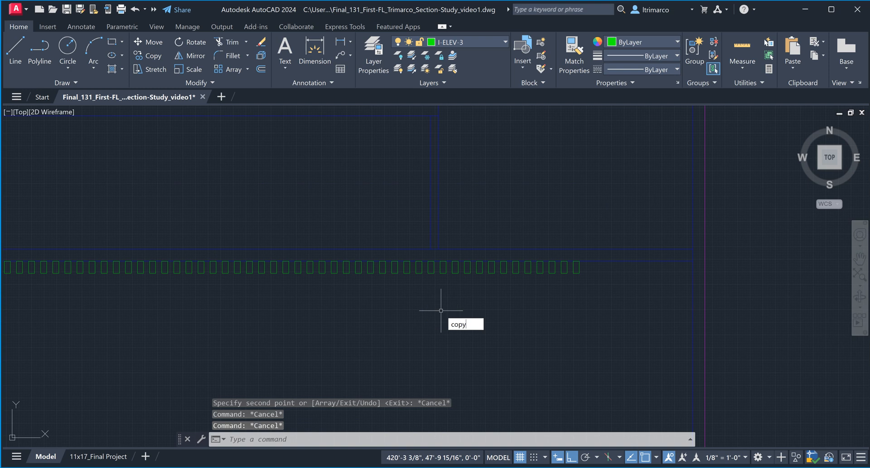
key(Return)
scroll(593, 272, up, 2)
click(597, 308)
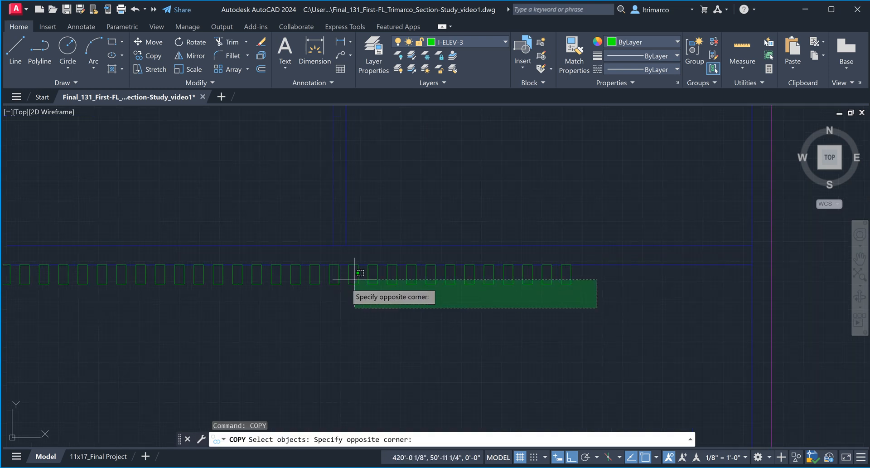
click(295, 285)
key(Return)
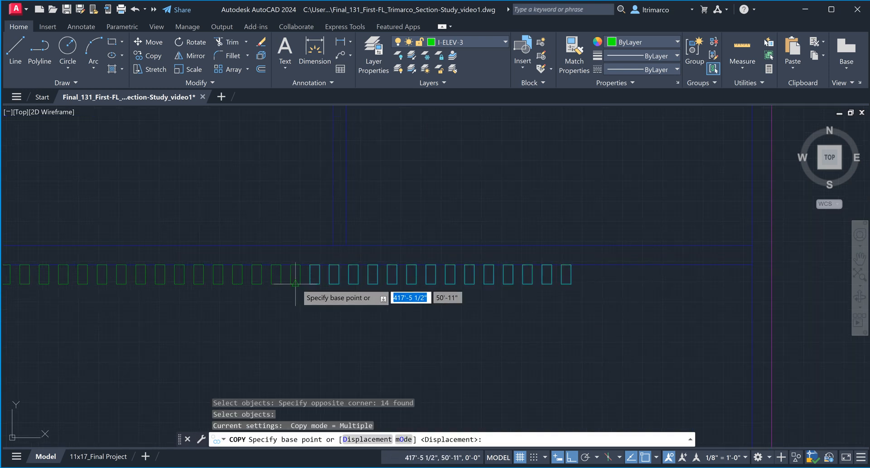
click(300, 284)
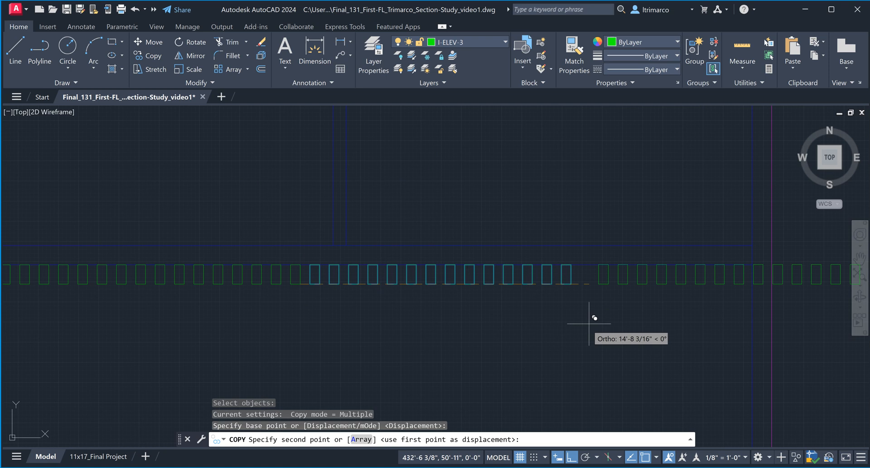
click(571, 284)
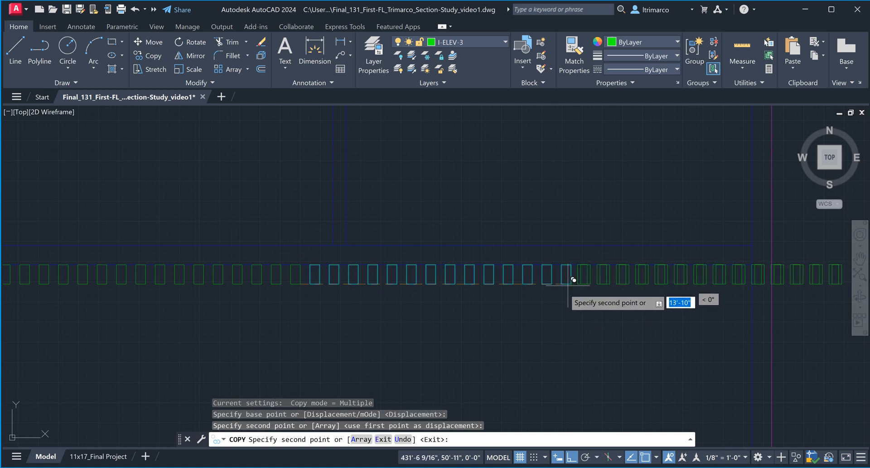
key(Escape)
Step: Delete the five surplus rectangles that lie on or beyond the inner blue line of the right wall
scroll(565, 340, down, 2)
middle_drag(702, 325, 598, 319)
scroll(613, 318, up, 4)
click(675, 308)
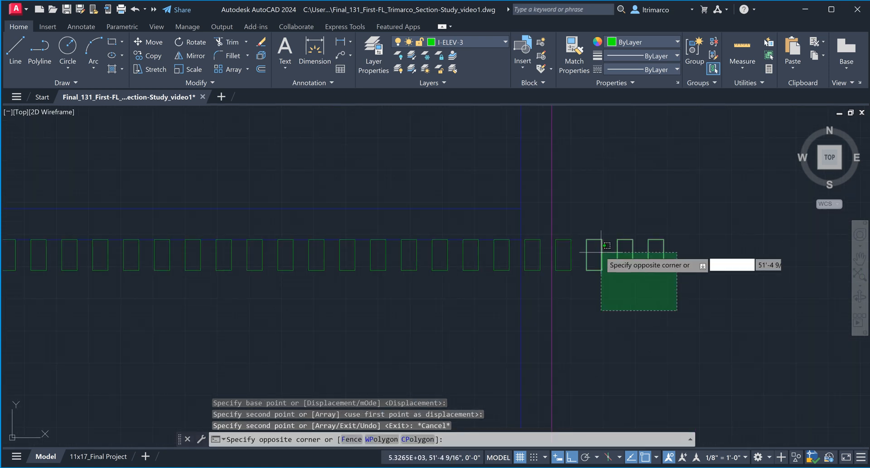
click(567, 232)
key(Delete)
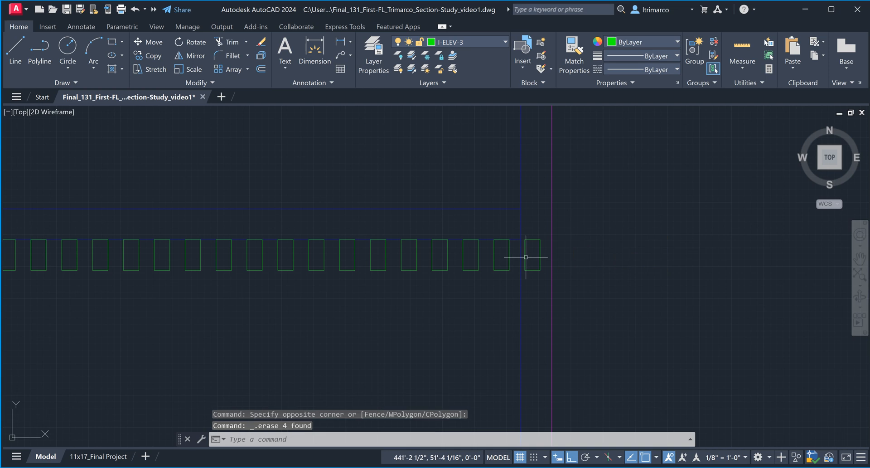
click(539, 257)
key(Delete)
scroll(567, 312, down, 4)
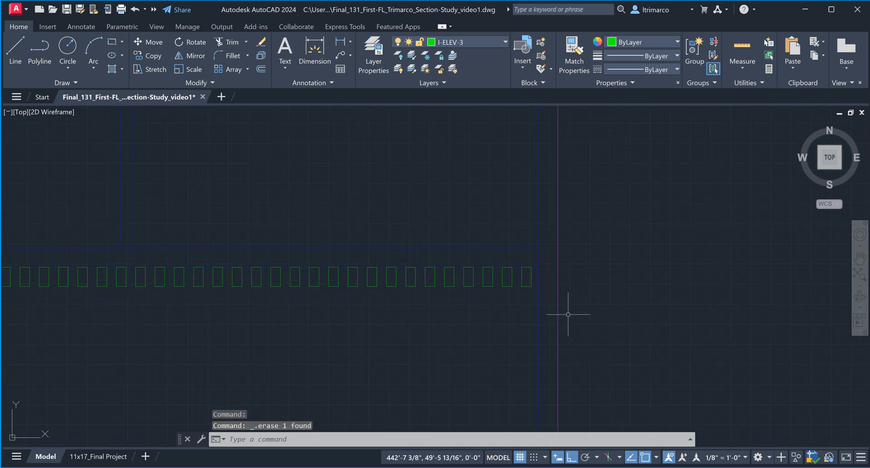
Step: Copy the first 37 rectangles of the row straight up to the underside of the roof, aligned with the left wall's inner line
middle_drag(402, 348, 496, 327)
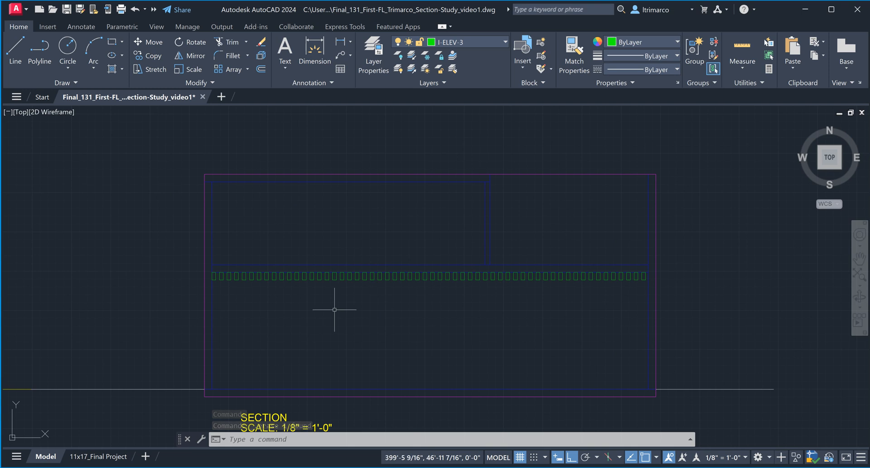
text(cop)
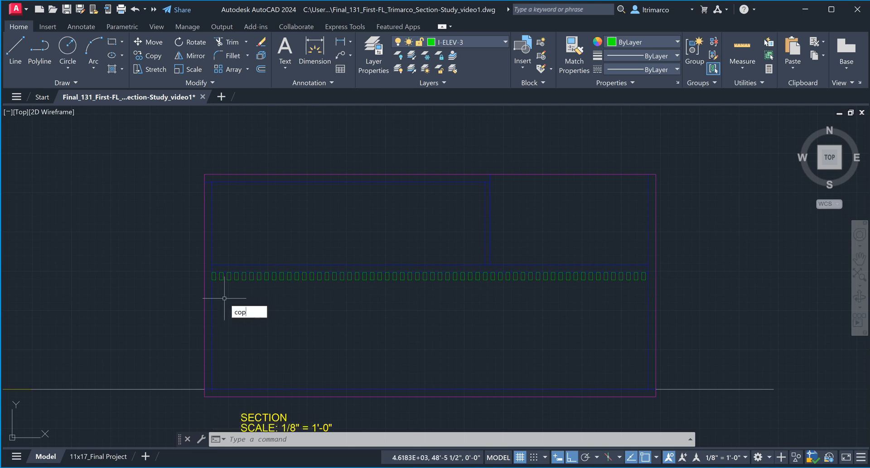
text(y)
key(Return)
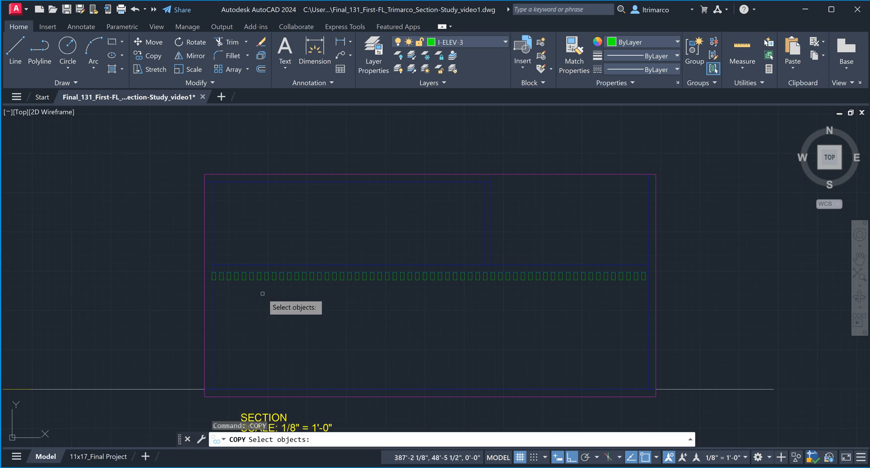
click(486, 292)
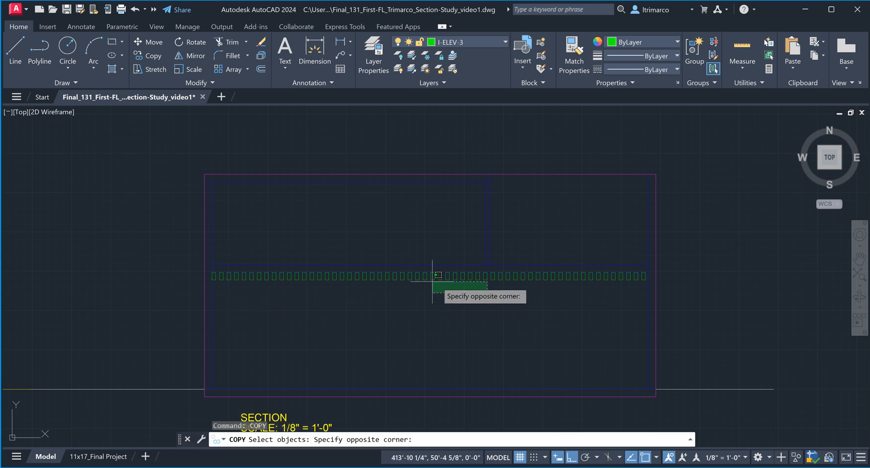
click(223, 279)
scroll(223, 277, up, 2)
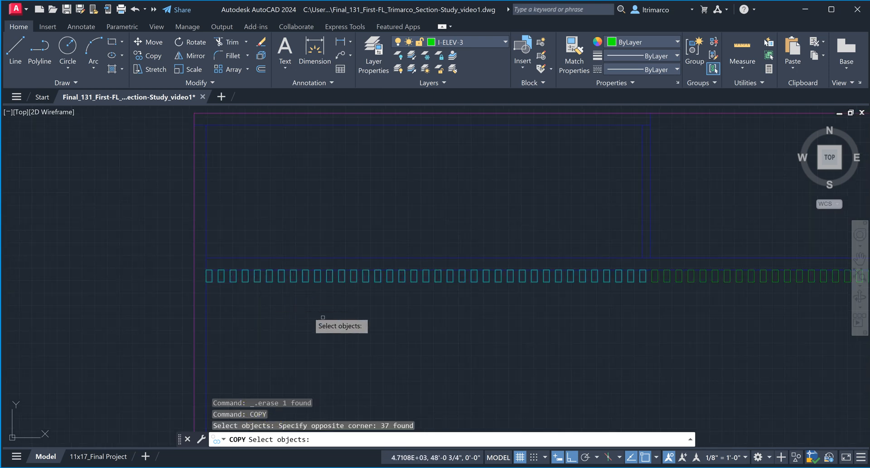
key(Return)
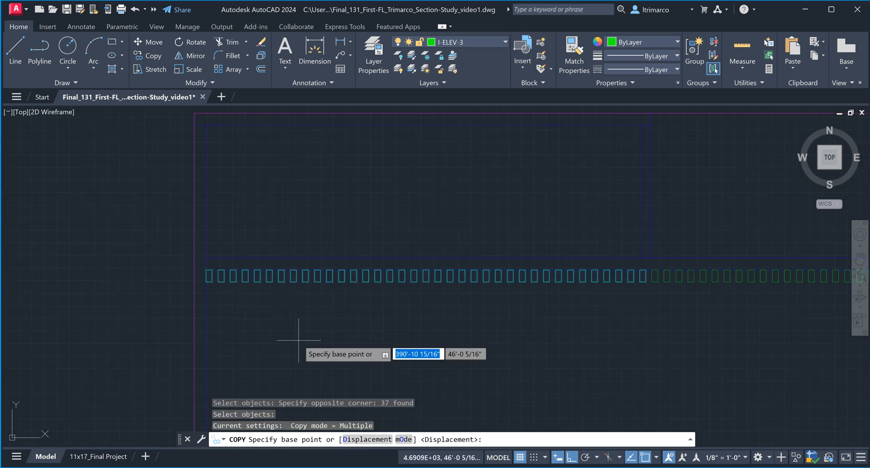
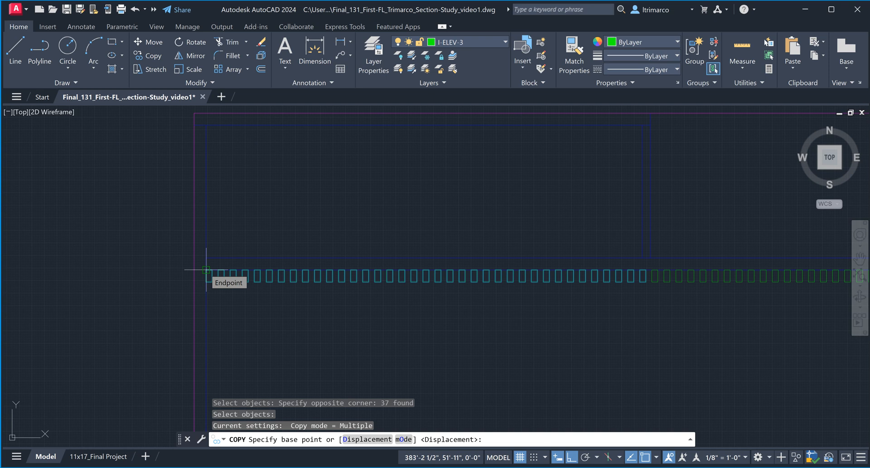
click(206, 269)
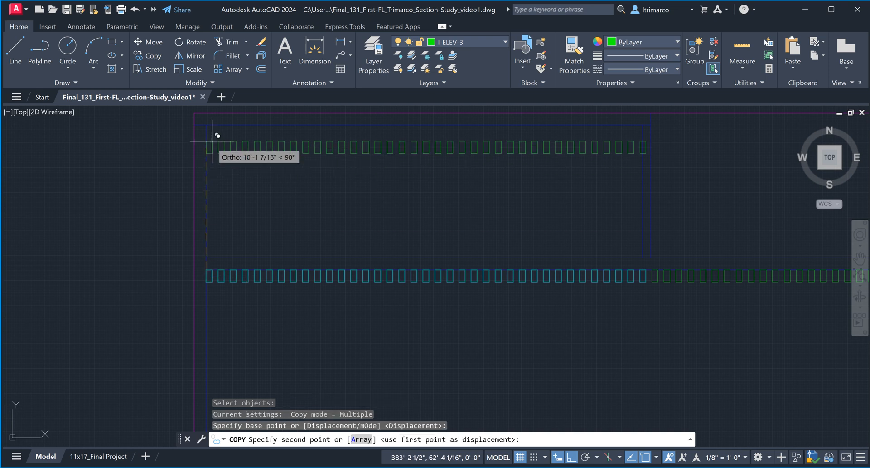
click(206, 126)
key(Escape)
key(Escape)
Step: Delete the last rectangle of the upper row where it overlaps the vertical partition
middle_drag(679, 145, 632, 161)
scroll(623, 162, up, 6)
click(526, 139)
click(560, 202)
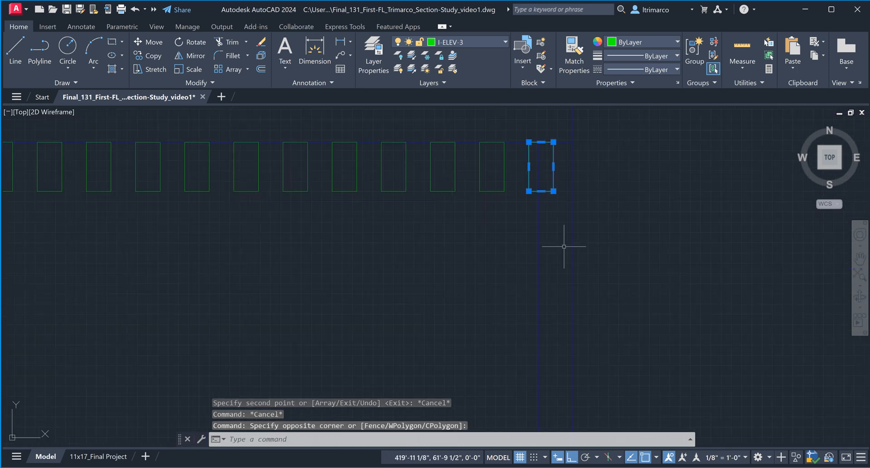
key(Delete)
scroll(524, 261, down, 4)
click(596, 316)
click(494, 293)
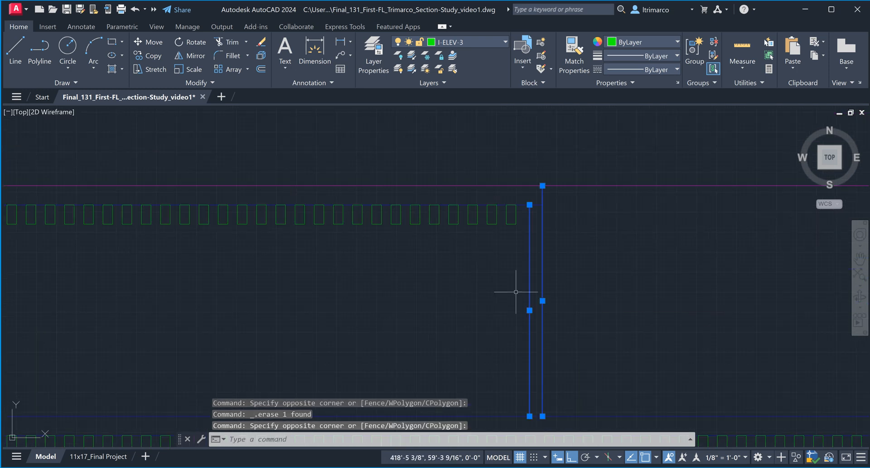
key(Escape)
key(Escape)
Step: Save the drawing with both rows of rectangles in the section
scroll(527, 305, down, 4)
mouse_move(526, 334)
middle_down()
mouse_move(496, 315)
mouse_move(484, 264)
middle_up()
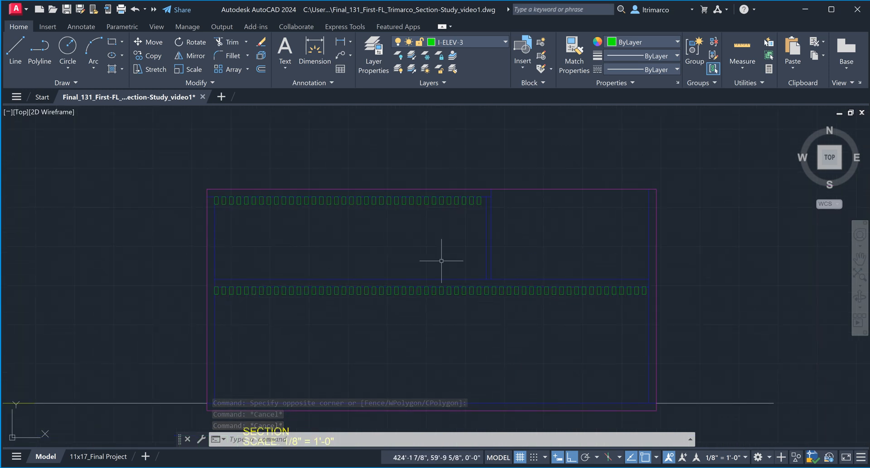
middle_drag(471, 349, 461, 317)
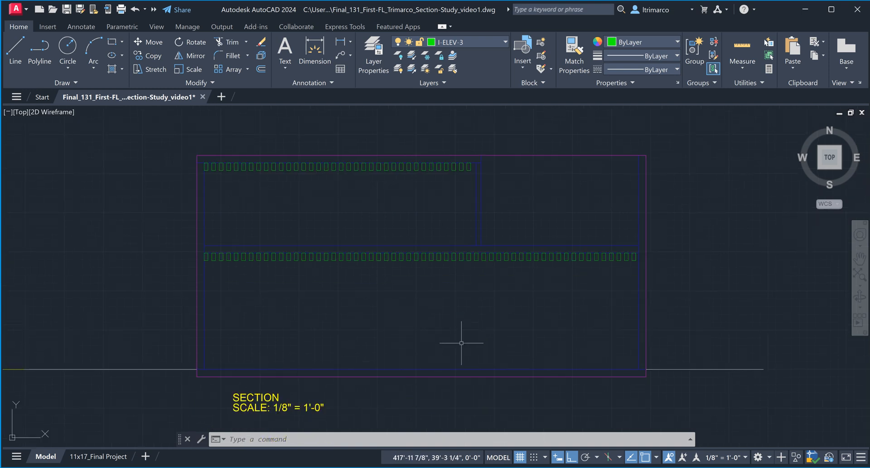
click(66, 9)
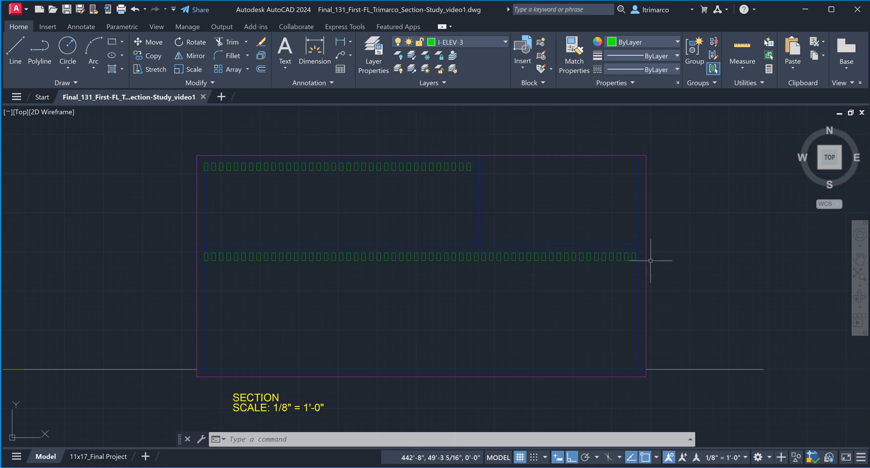
Step: Make I-ELEV-2 the current layer
scroll(619, 254, down, 1)
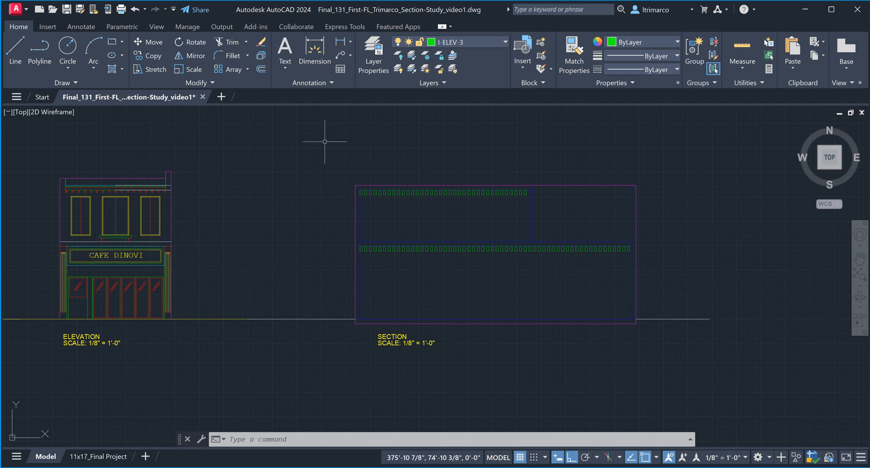
click(498, 41)
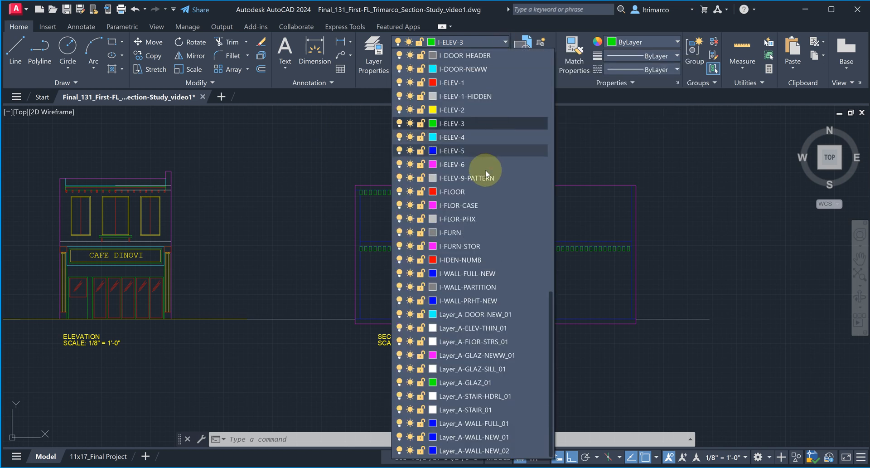
click(467, 111)
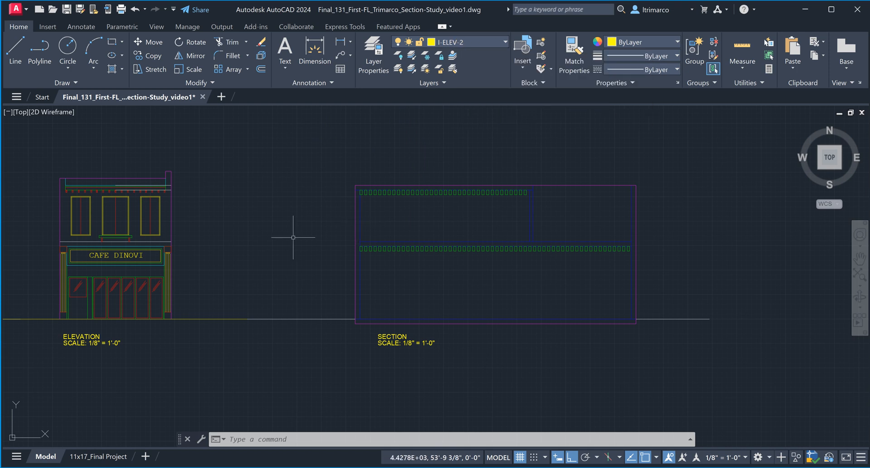
Step: Draw a horizontal line from the top of the elevation's rightmost storefront panel through the section and past its right wall
key(Return)
scroll(154, 290, up, 6)
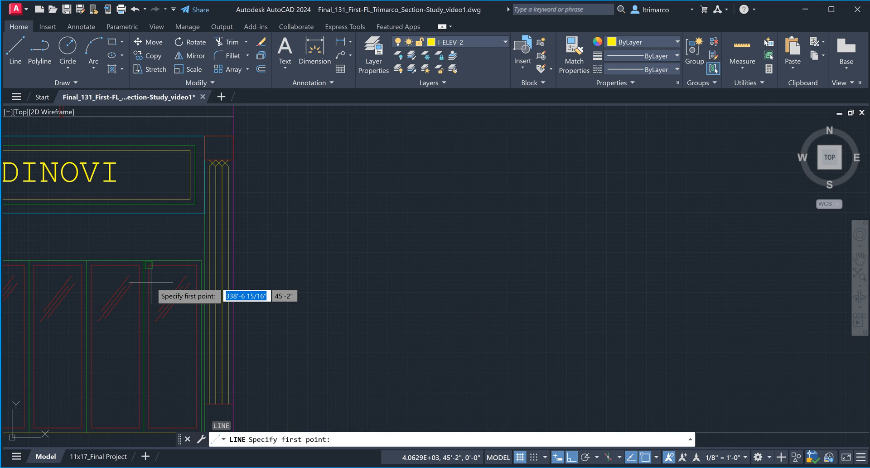
scroll(227, 259, down, 4)
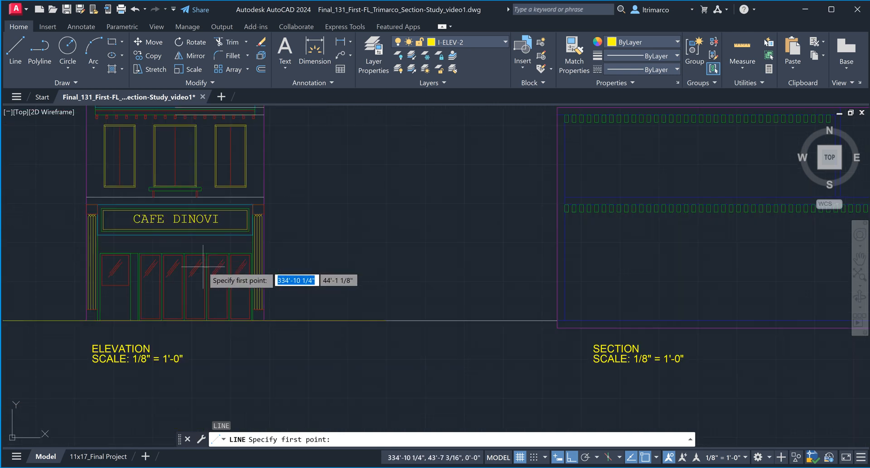
scroll(217, 261, up, 2)
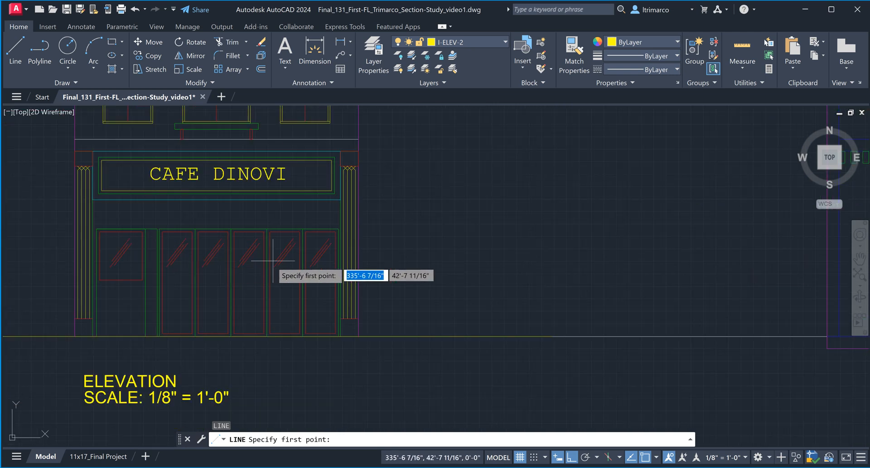
click(303, 228)
scroll(347, 249, down, 5)
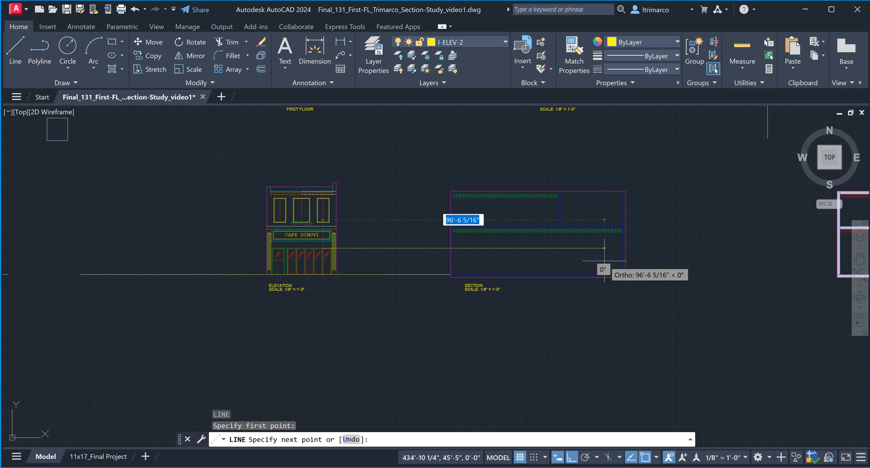
middle_drag(650, 263, 553, 262)
click(628, 248)
key(Escape)
key(Escape)
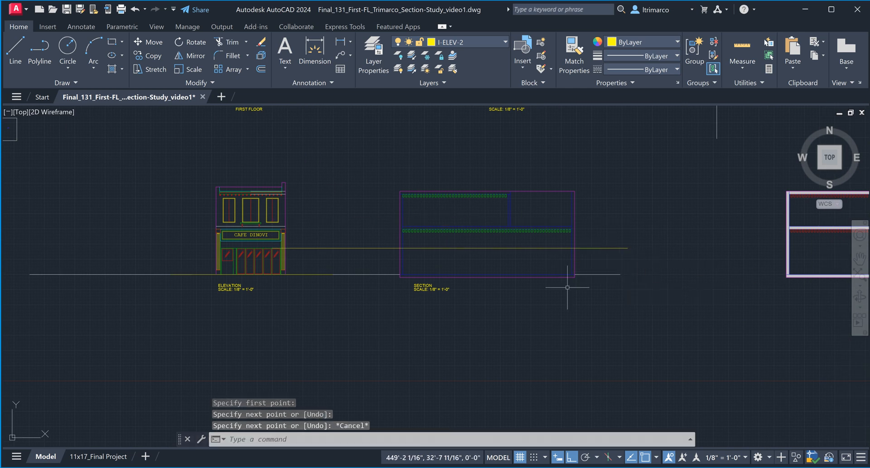
scroll(421, 265, up, 2)
key(Escape)
key(Escape)
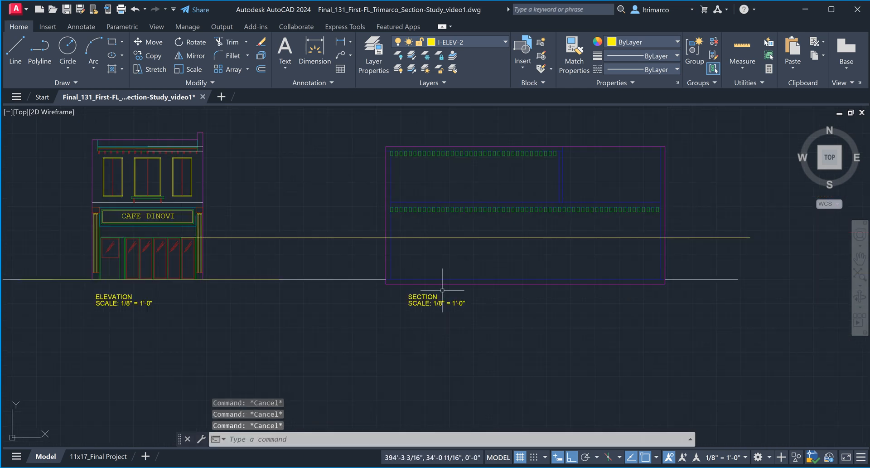
click(715, 267)
click(705, 215)
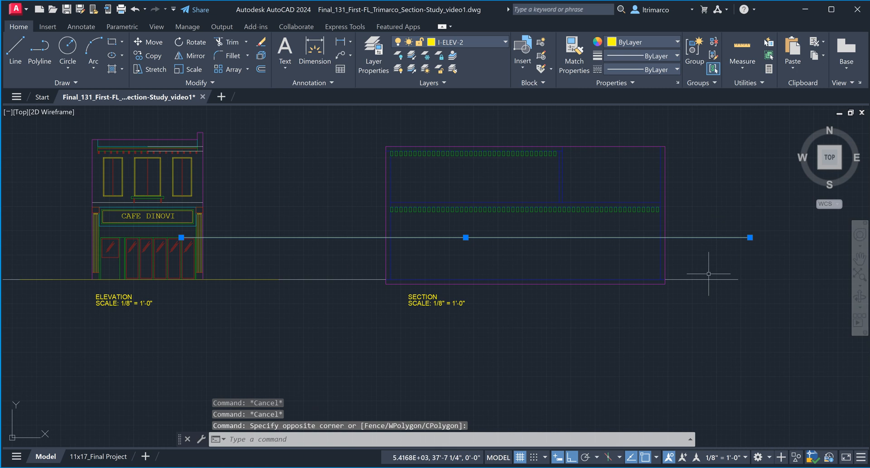
key(Escape)
key(Escape)
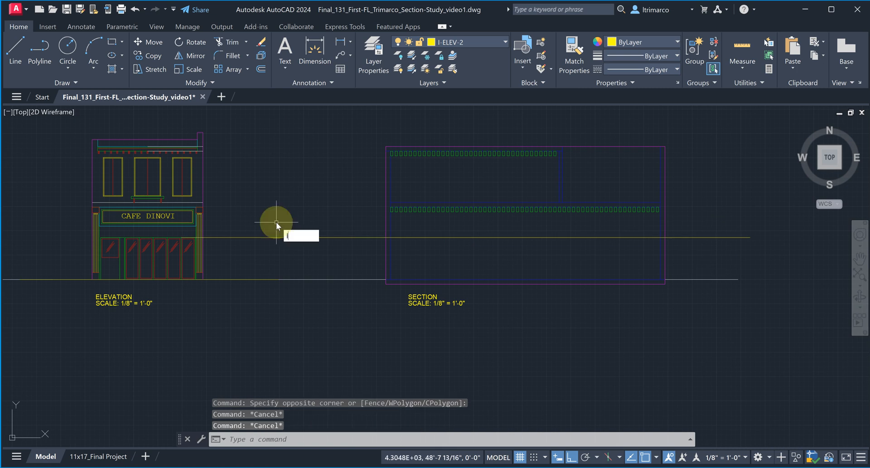
Step: Draw a horizontal line about 113'-6" long from the sill midpoint of the elevation's right upper window past the section's right wall
key(Return)
scroll(199, 209, up, 6)
middle_drag(251, 241, 273, 254)
scroll(225, 232, up, 4)
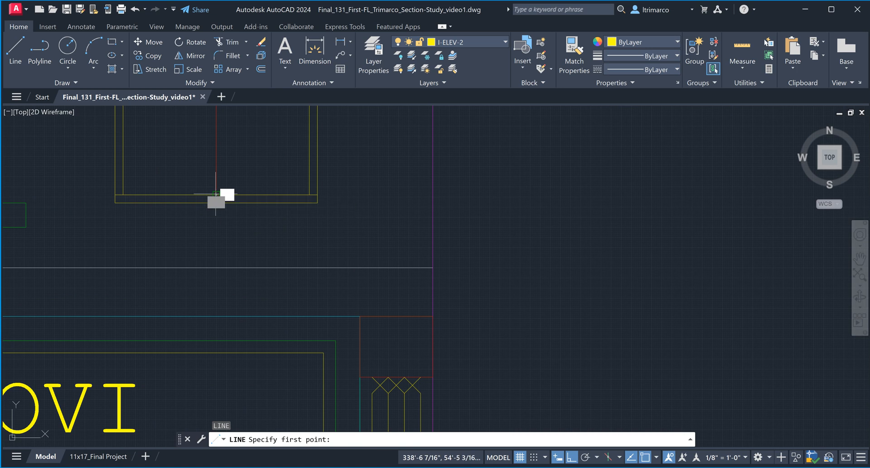
click(216, 195)
scroll(216, 194, down, 8)
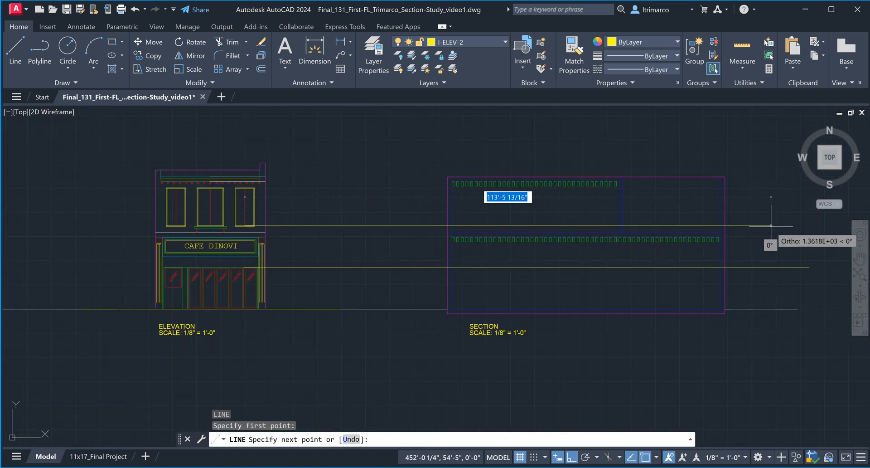
click(771, 226)
key(Escape)
key(Escape)
Step: Copy the window sill line straight up 8'-2" to the top of the right upper window
scroll(237, 217, up, 4)
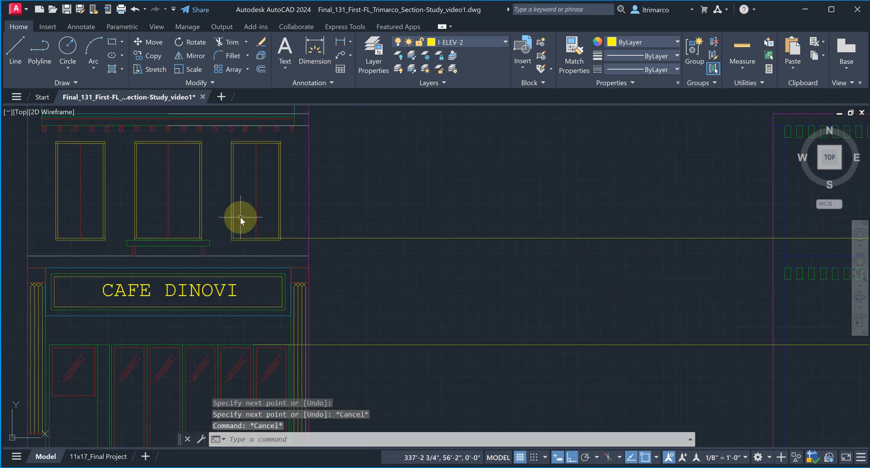
key(Return)
click(516, 249)
click(465, 208)
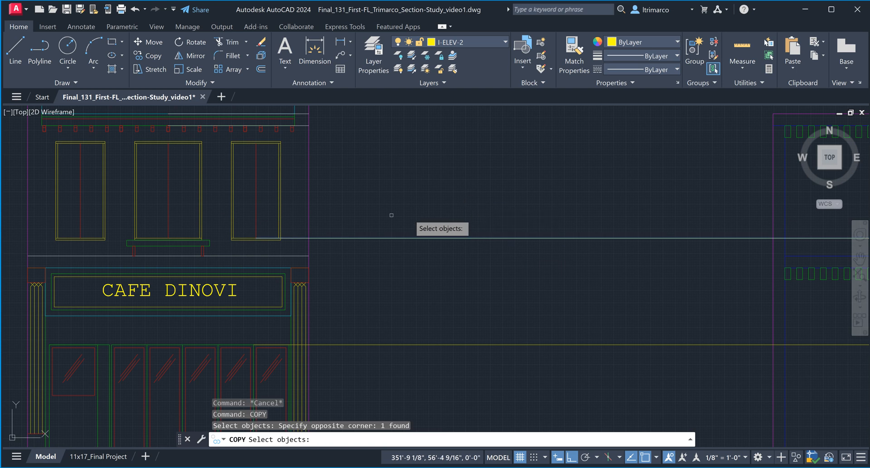
key(Return)
scroll(262, 243, up, 4)
scroll(253, 252, up, 3)
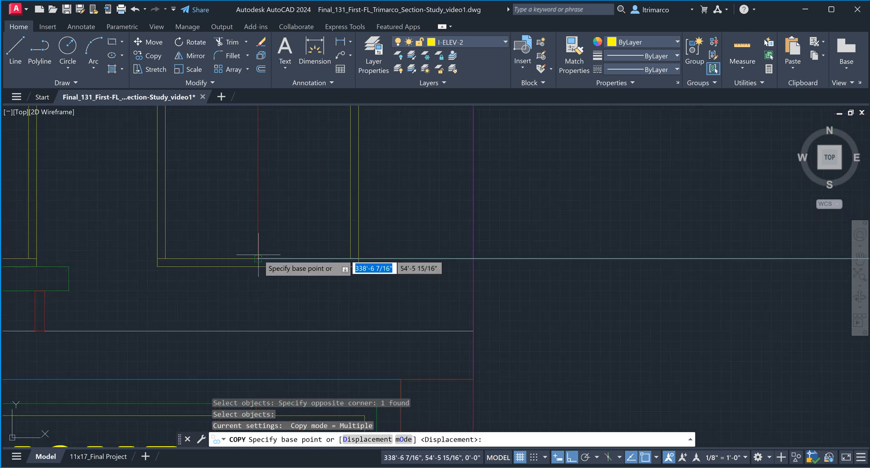
click(258, 258)
scroll(257, 258, down, 5)
scroll(265, 160, up, 7)
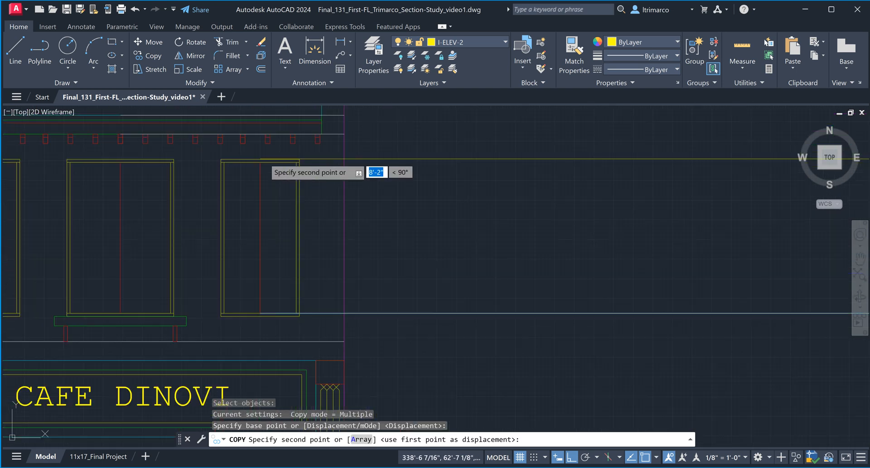
scroll(287, 243, down, 5)
key(Escape)
scroll(535, 291, up, 4)
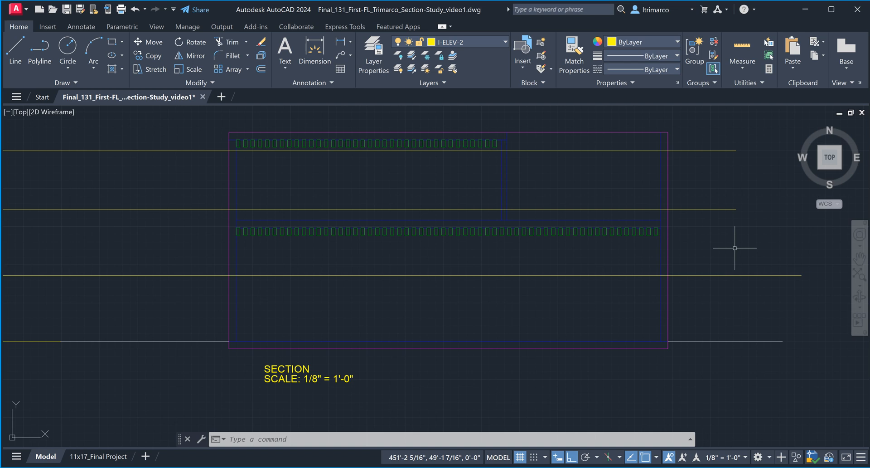
scroll(744, 285, down, 1)
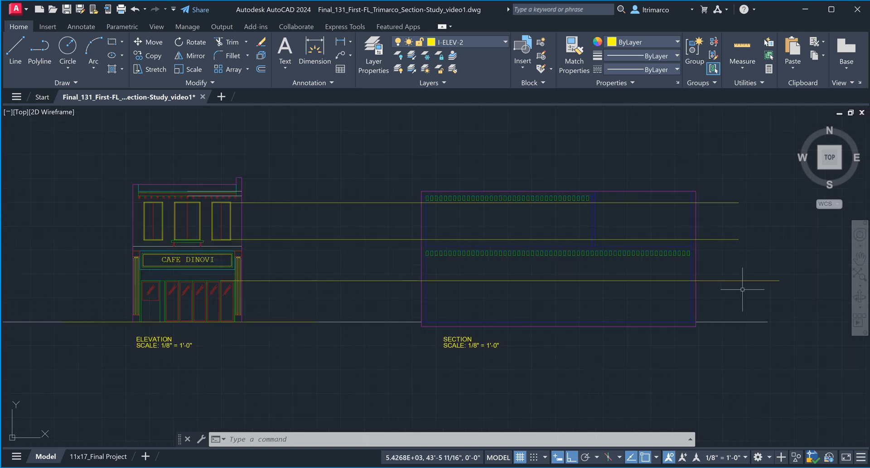
click(731, 274)
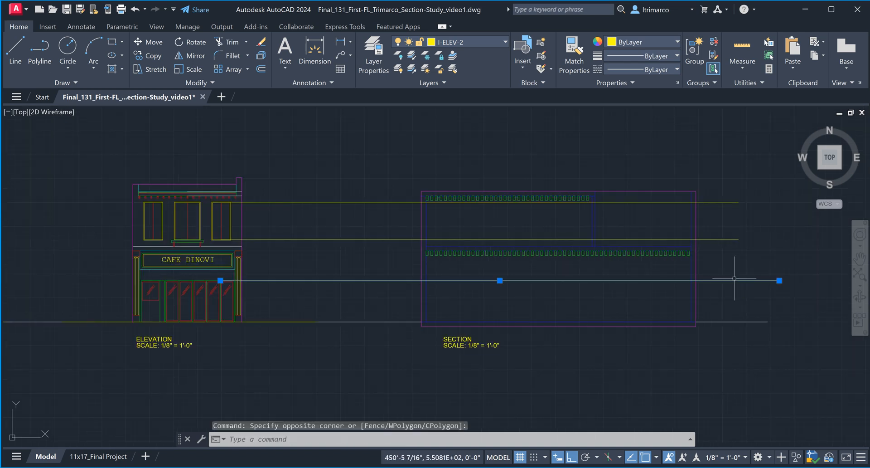
middle_drag(744, 291, 715, 292)
key(Escape)
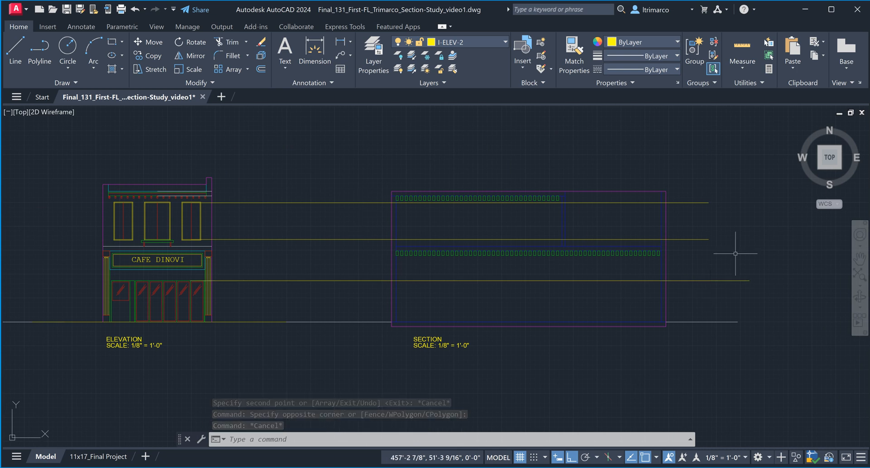
Step: Trim the ends of the three yellow lines that extend beyond the outer edge of the section's right wall
scroll(739, 265, up, 2)
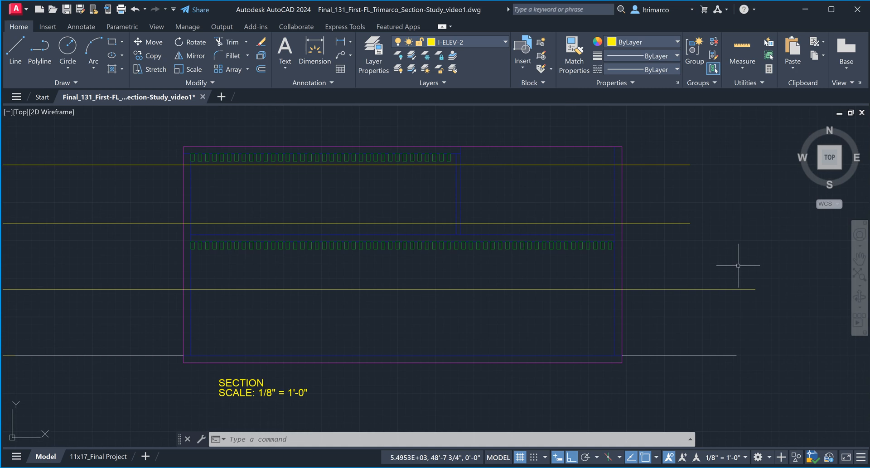
middle_drag(724, 297, 709, 298)
key(Escape)
text(trim)
key(Return)
drag(691, 319, 680, 332)
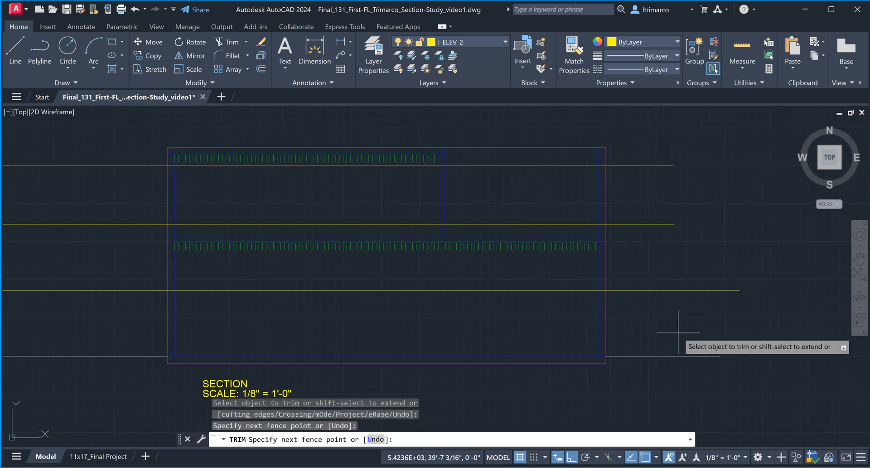
mouse_move(648, 143)
mouse_down()
mouse_move(637, 199)
mouse_move(638, 300)
mouse_up()
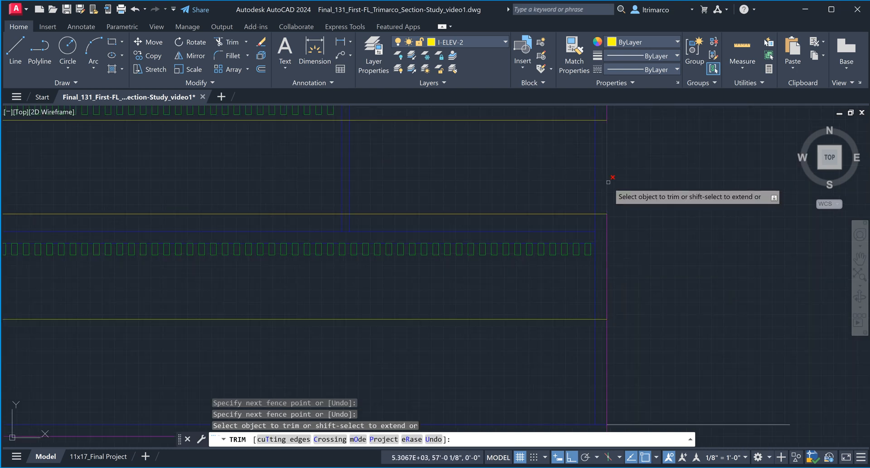
middle_drag(674, 279, 715, 301)
key(Escape)
key(Escape)
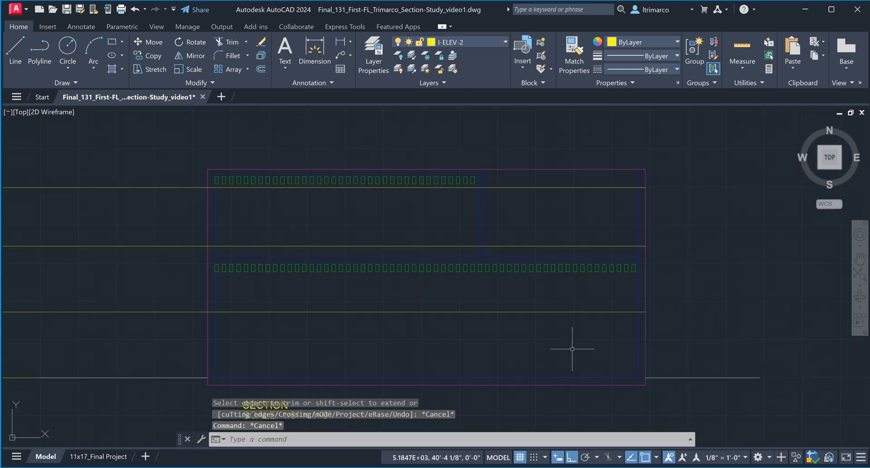
middle_drag(572, 349, 573, 336)
key(Escape)
key(Escape)
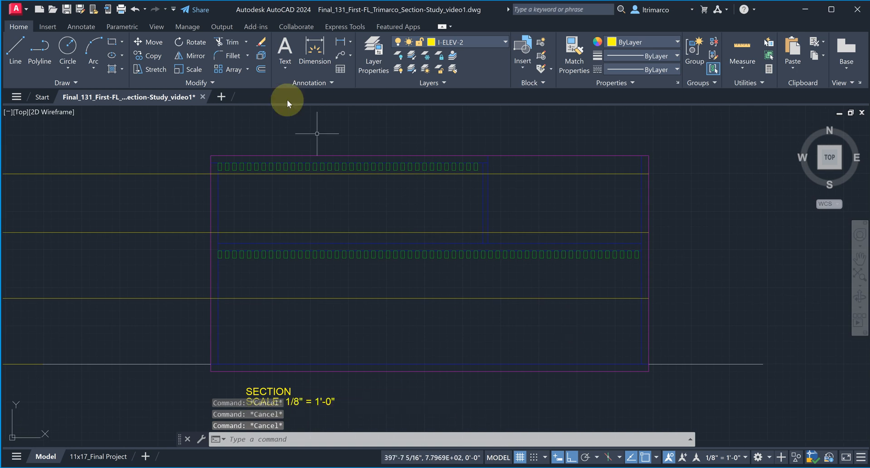
Step: Break the lowest yellow line at the right wall's inner blue line and delete the long portion outside the wall thickness
click(212, 83)
click(152, 109)
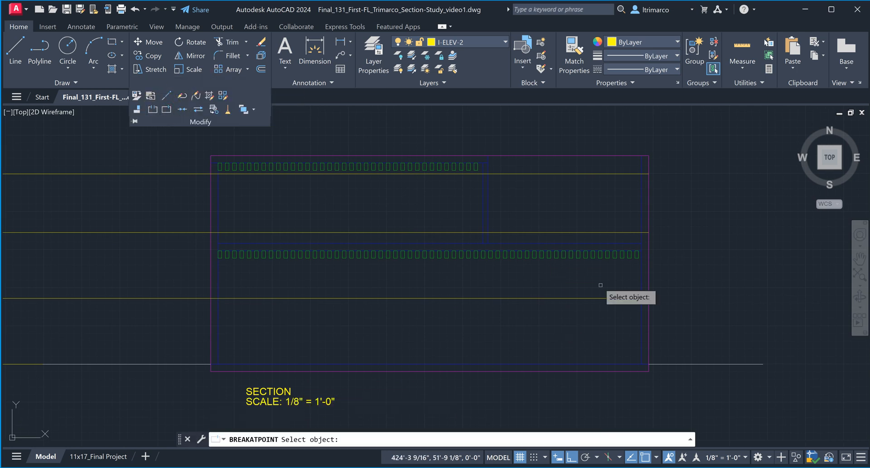
click(640, 298)
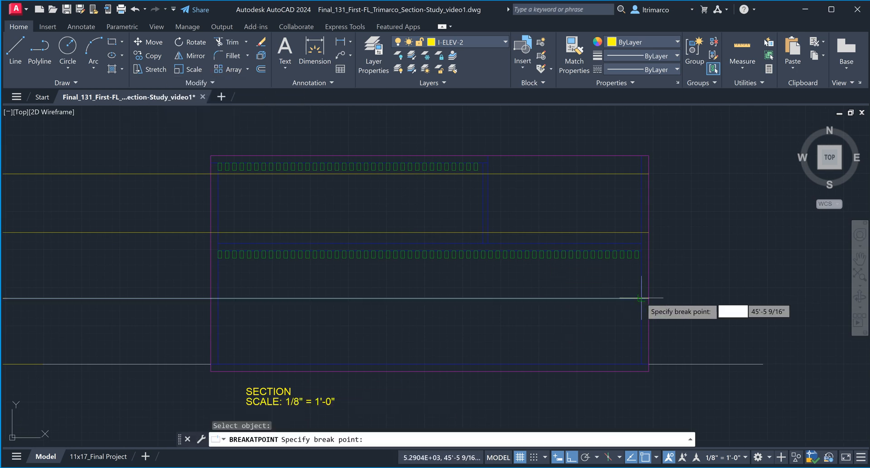
key(Escape)
click(594, 301)
click(575, 278)
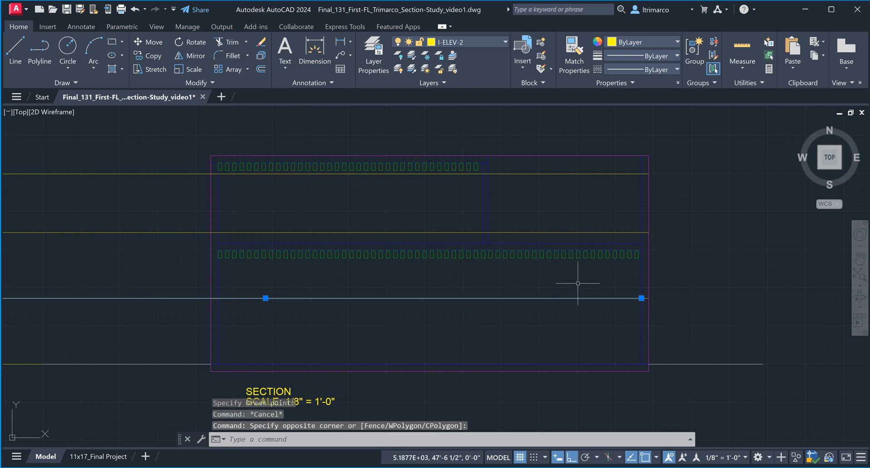
key(Delete)
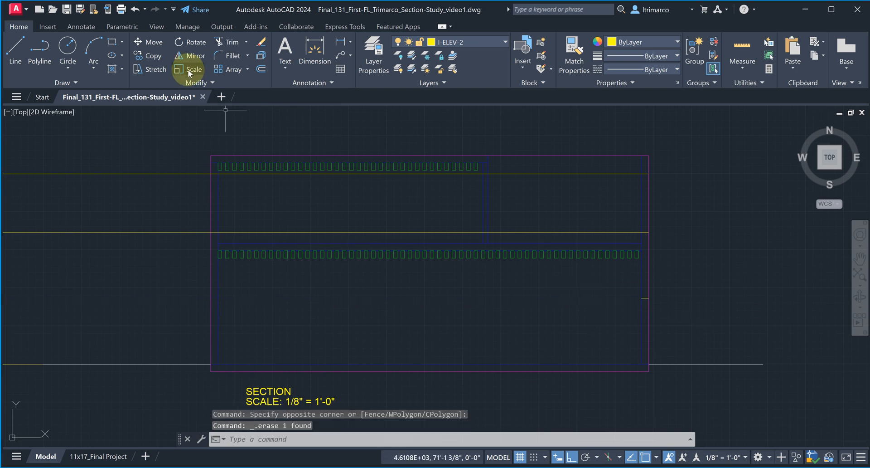
Step: Break the upper window's sill line at the right wall's inner blue line and delete the long portion outside the wall thickness
click(197, 83)
click(172, 109)
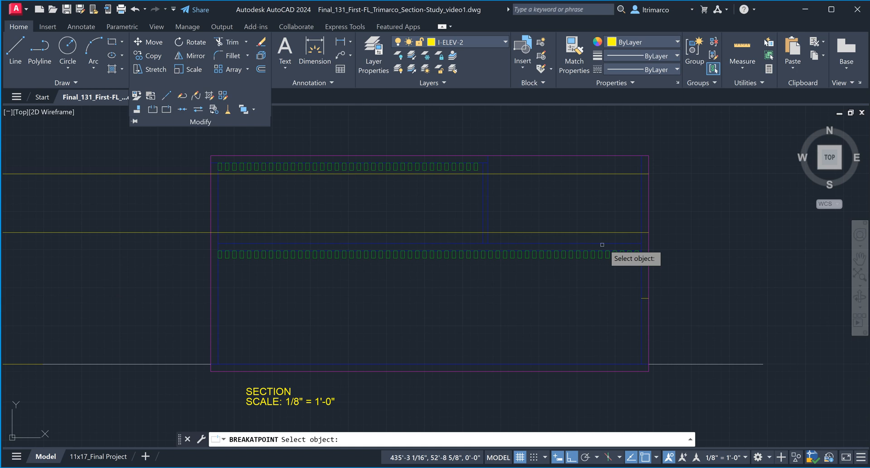
scroll(587, 251, down, 2)
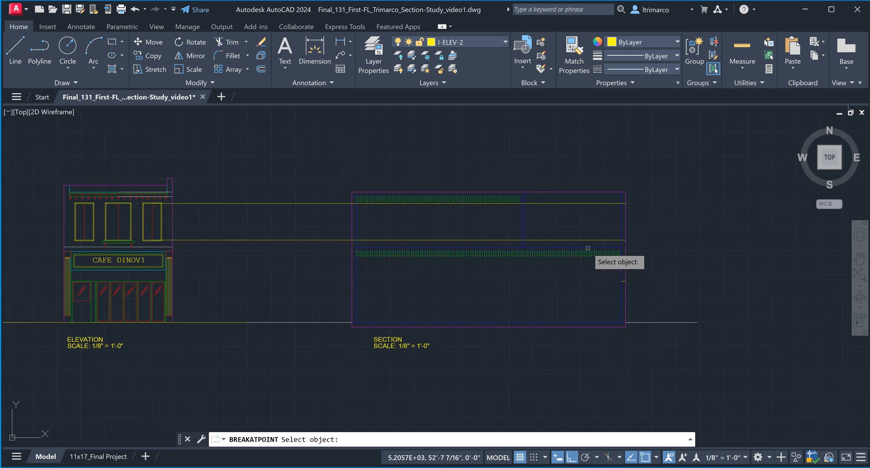
scroll(633, 242, up, 2)
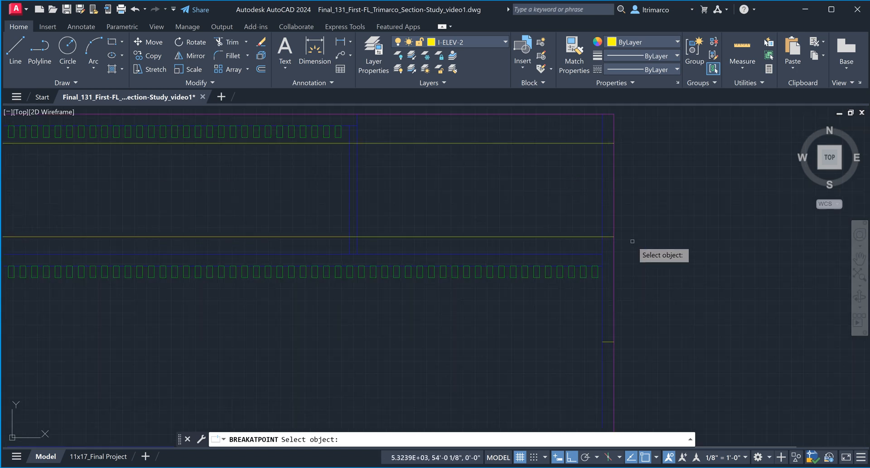
click(590, 237)
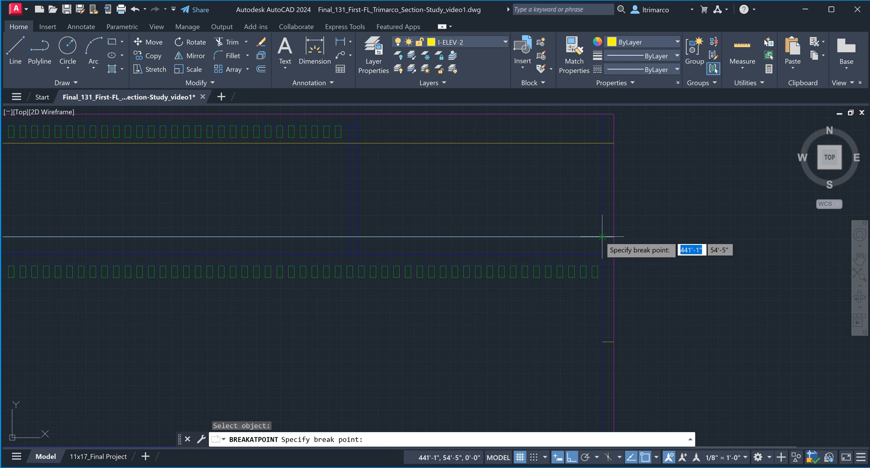
key(Escape)
key(Escape)
click(574, 245)
click(564, 226)
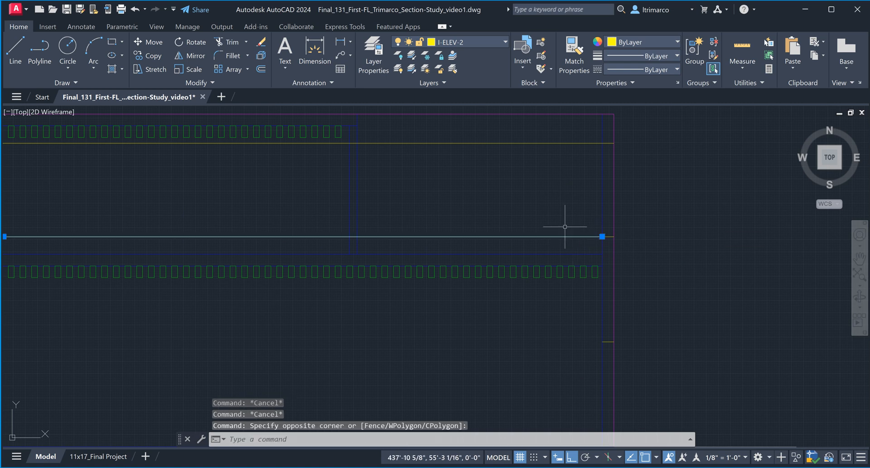
key(Delete)
scroll(663, 260, down, 2)
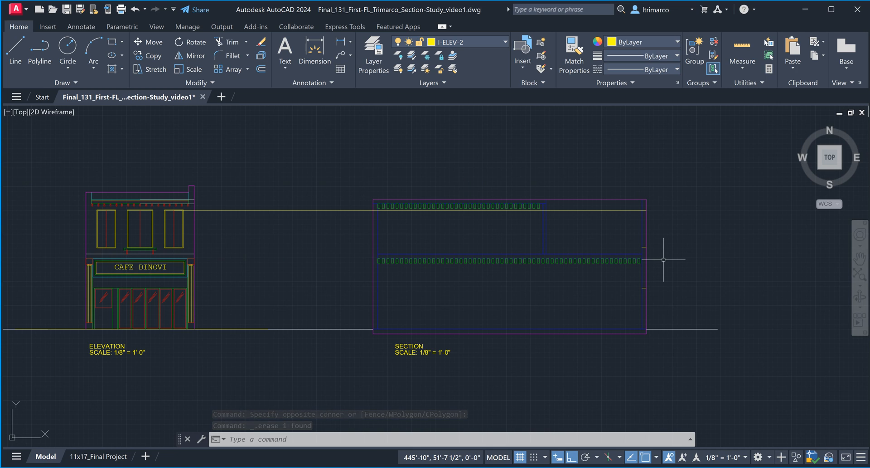
Step: Break the upper window's head line at the right wall's inner blue line and delete its long portion outside the wall thickness
scroll(649, 202, up, 4)
middle_drag(669, 248, 627, 247)
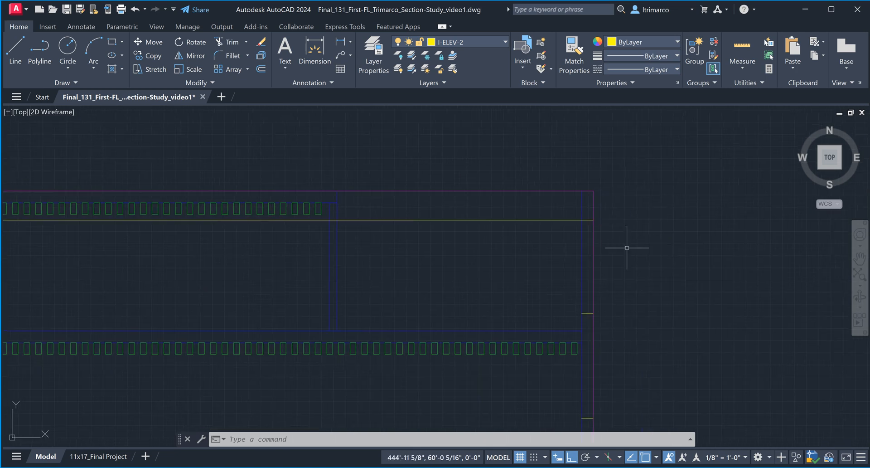
click(196, 83)
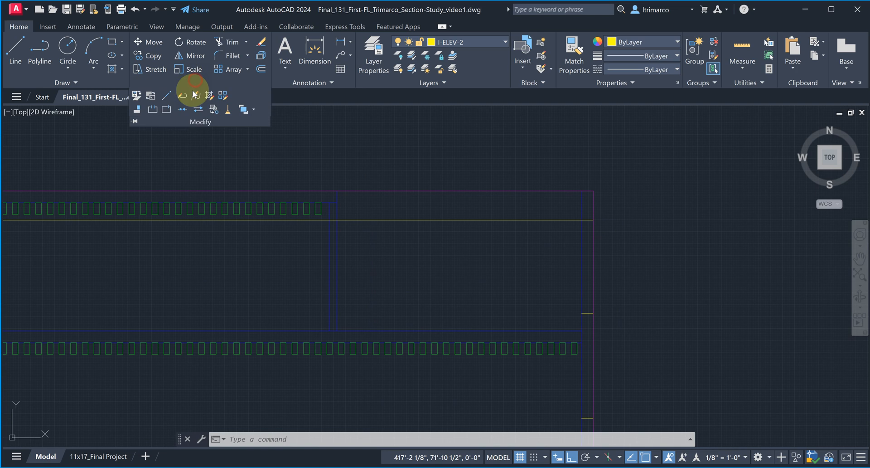
click(166, 109)
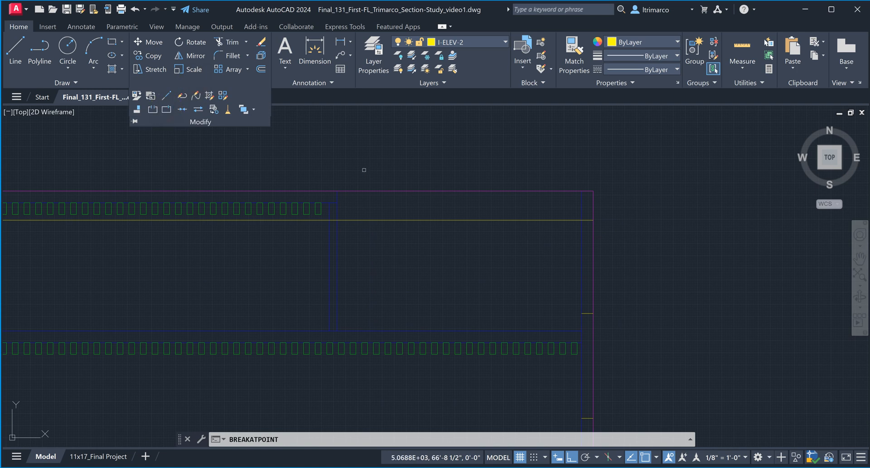
click(568, 220)
click(582, 220)
key(Escape)
key(Escape)
click(561, 238)
click(546, 204)
key(Delete)
scroll(601, 216, down, 2)
middle_drag(666, 286, 664, 252)
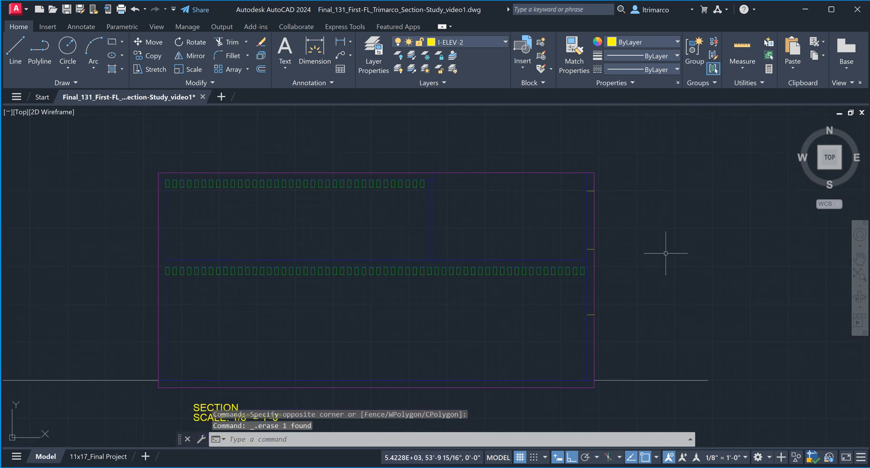
Step: Examine the front wall and vestibule in the floor plan against the door opening in the section's right wall
scroll(606, 310, up, 3)
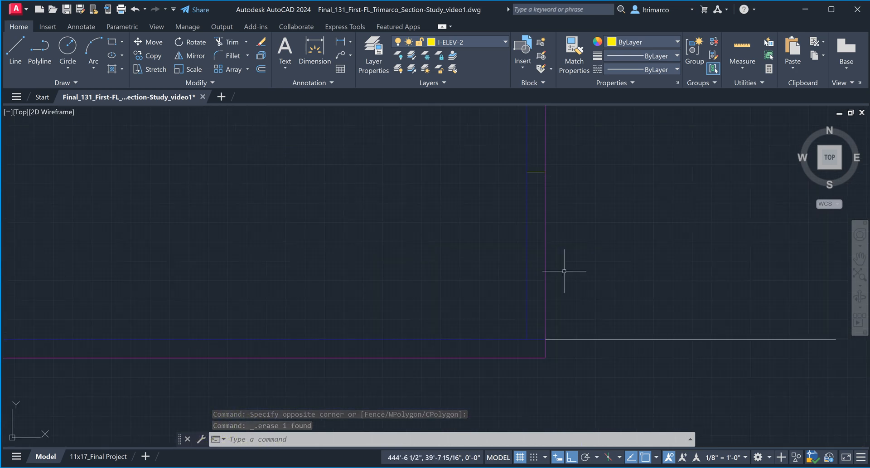
scroll(569, 254, down, 2)
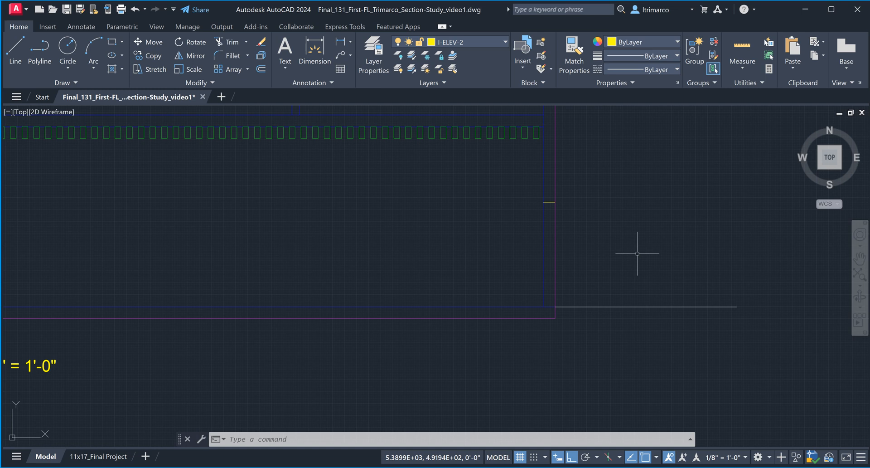
scroll(618, 398, down, 6)
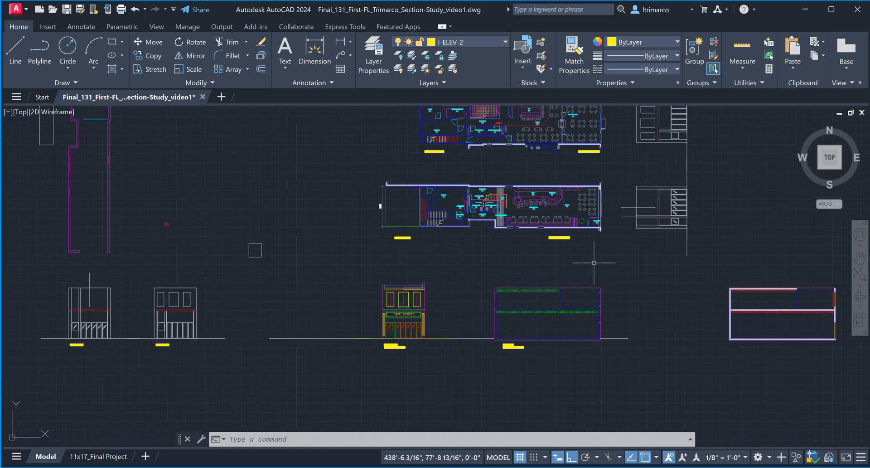
scroll(592, 186, up, 5)
scroll(590, 261, up, 2)
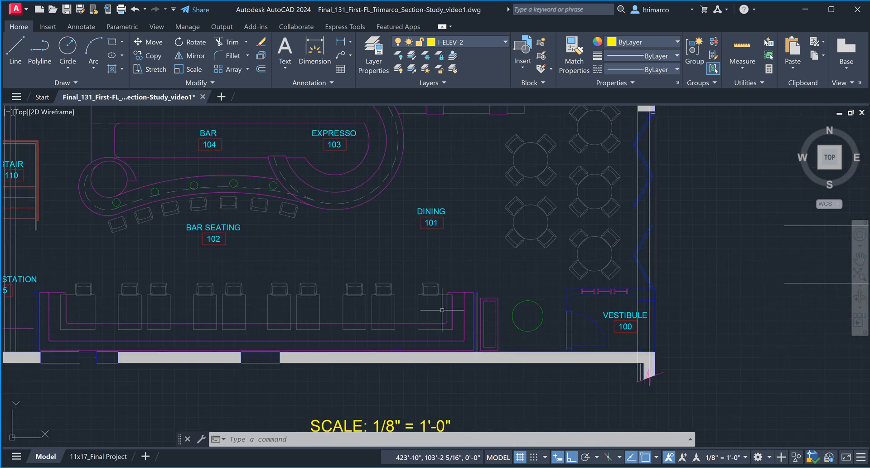
click(475, 308)
key(Escape)
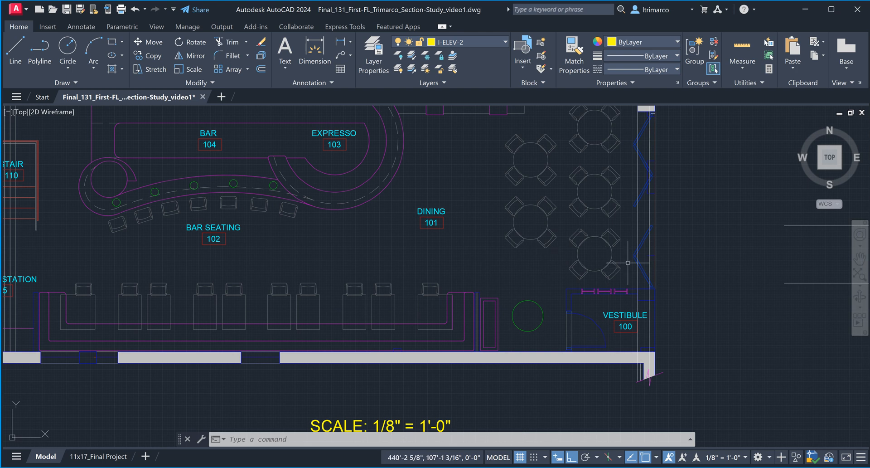
scroll(677, 290, down, 4)
middle_drag(677, 313, 582, 185)
scroll(593, 299, down, 2)
middle_drag(585, 345, 570, 288)
scroll(547, 346, up, 5)
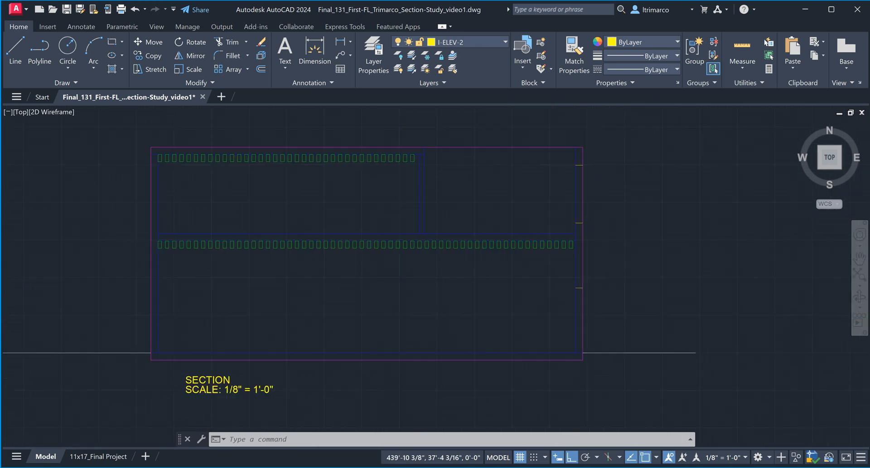
Step: Break the right wall's inner blue line at the door head line with Break at Point
middle_drag(638, 301, 530, 264)
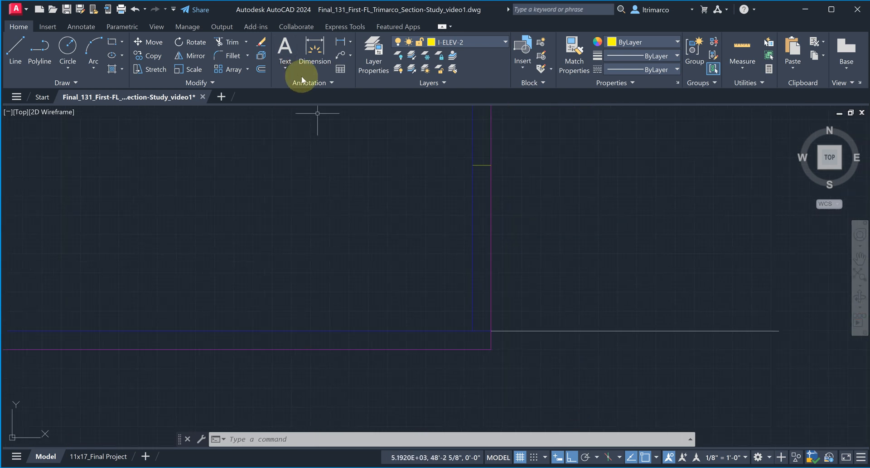
click(186, 84)
click(167, 111)
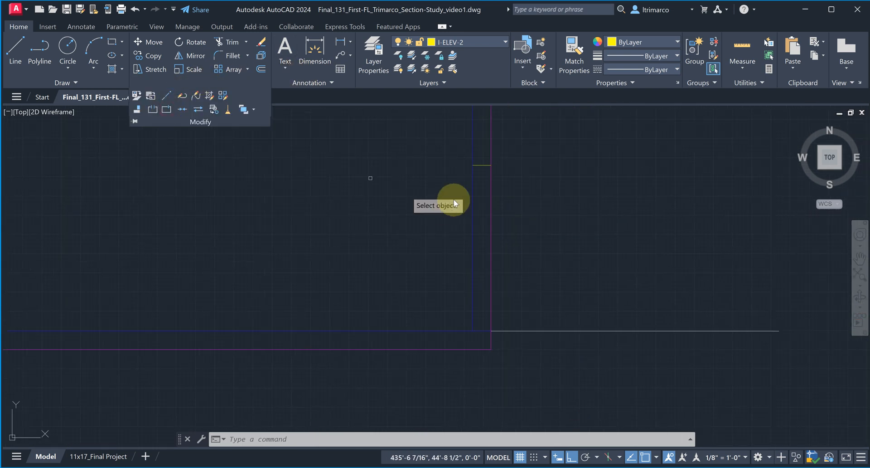
click(472, 199)
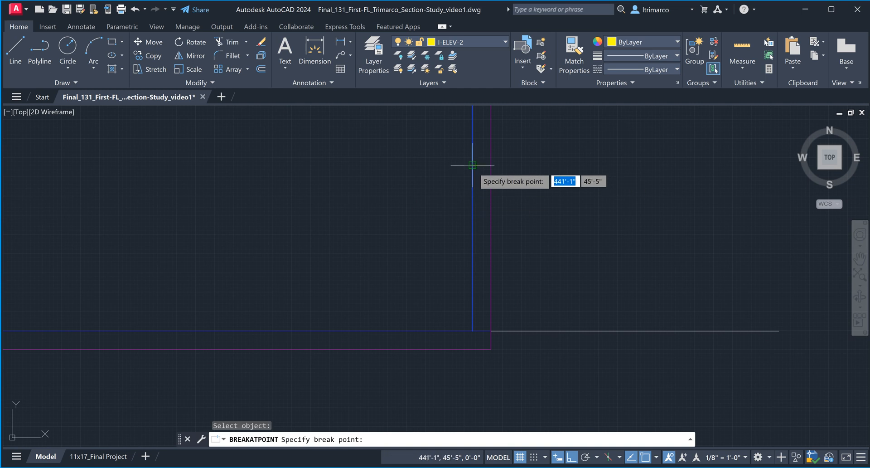
key(Escape)
click(483, 217)
click(462, 209)
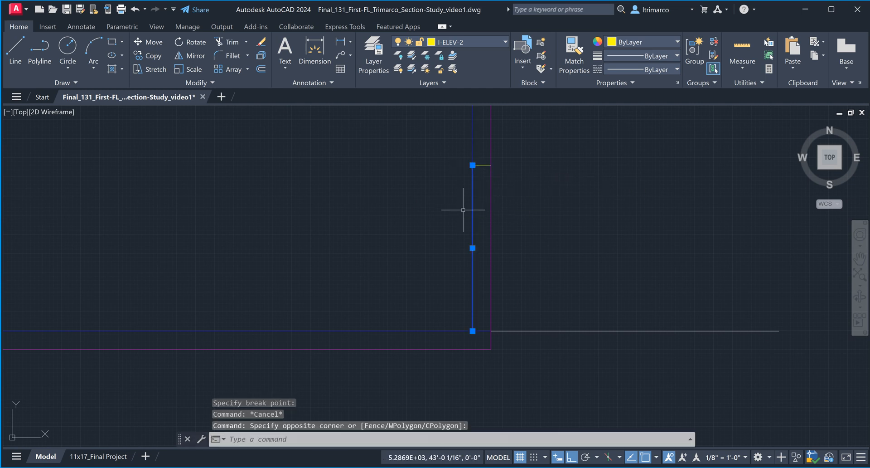
key(Escape)
Step: Break the right wall's outer magenta line at the door head line with Break at Point
click(183, 83)
click(169, 110)
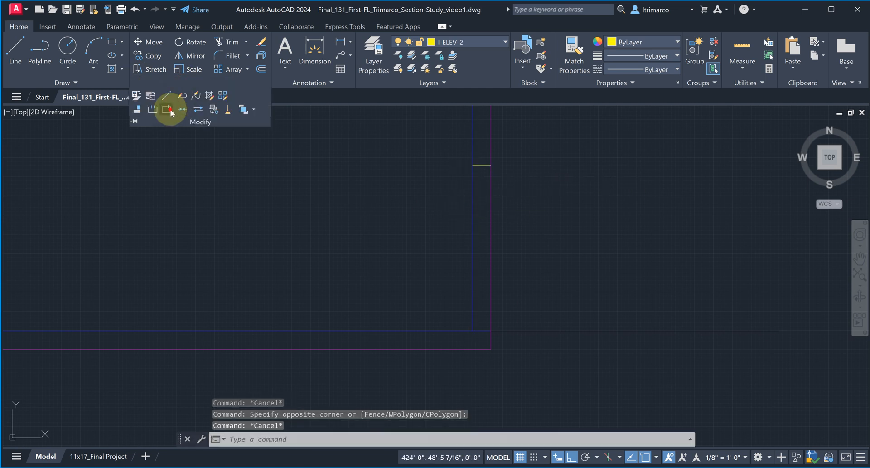
click(490, 213)
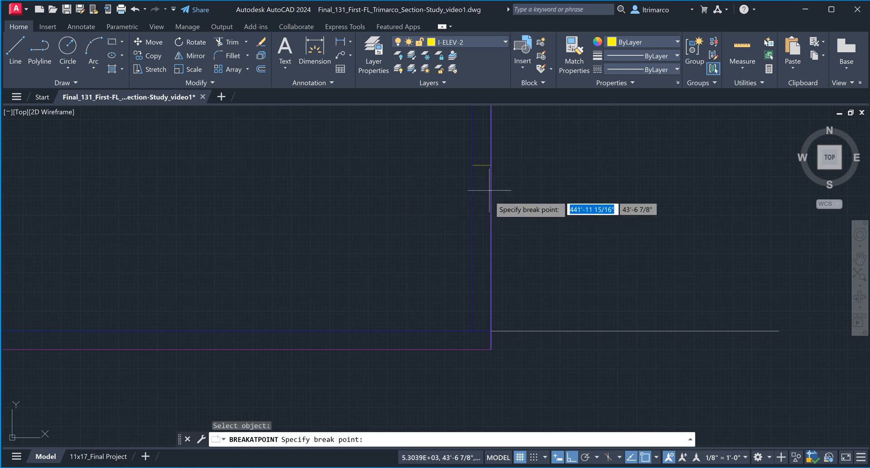
click(490, 165)
key(Escape)
key(Escape)
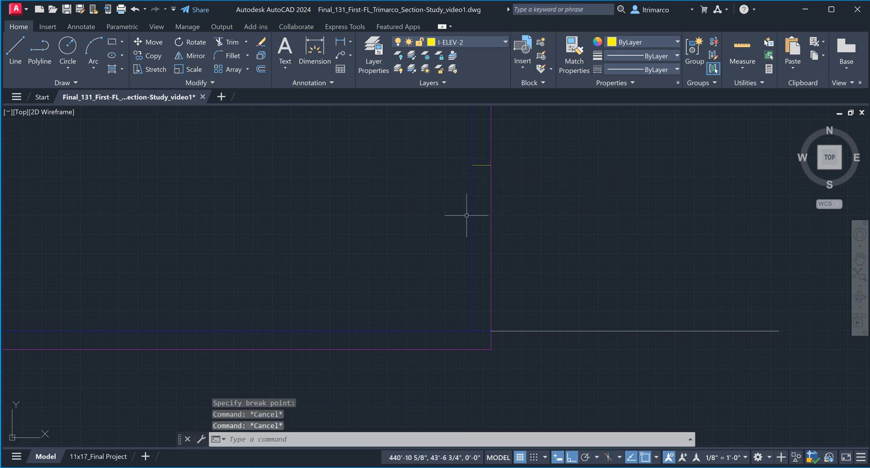
key(Escape)
Step: Check the extents of the inner and outer wall line segments below the door head
click(482, 258)
click(449, 248)
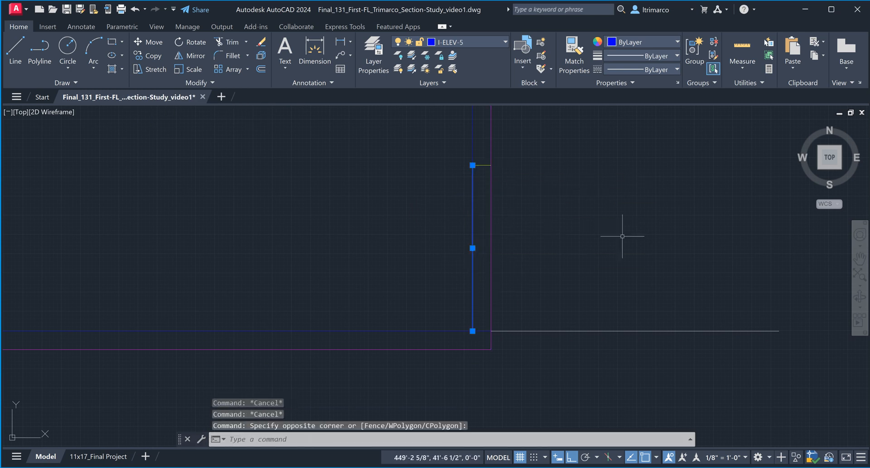
click(500, 260)
click(454, 241)
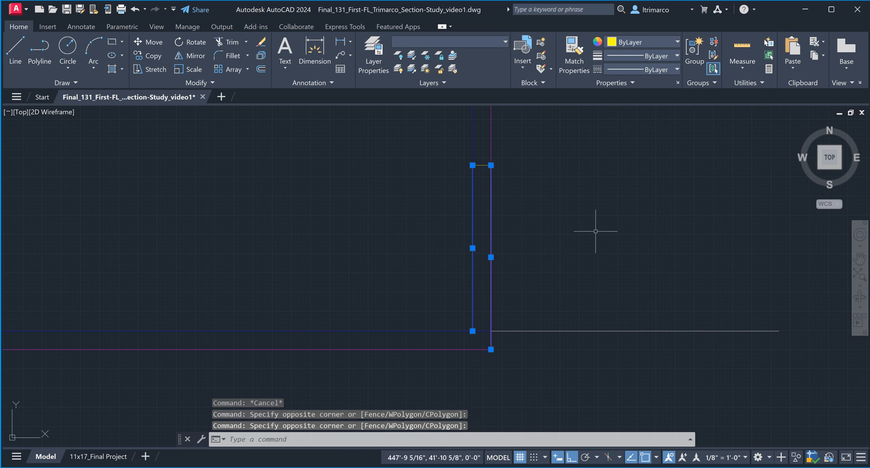
key(Escape)
key(Escape)
key(Escape)
Step: Break the right wall's outer magenta line at the ground line, separating the door opening from the short piece below
click(196, 83)
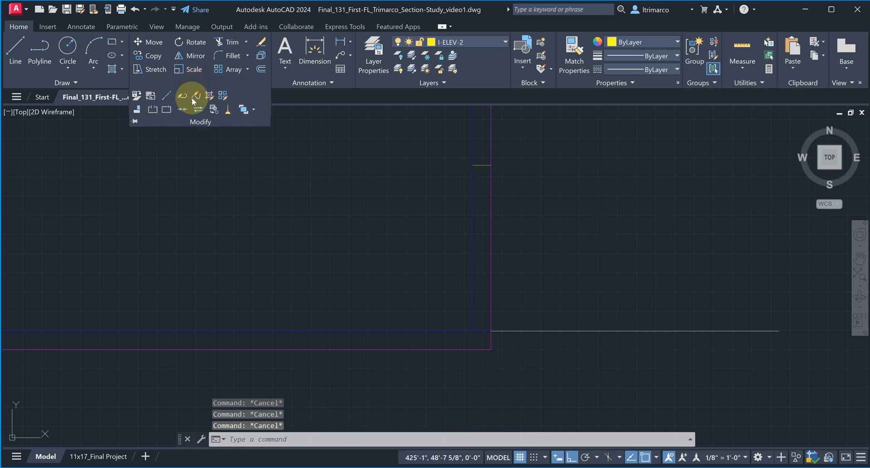
click(175, 112)
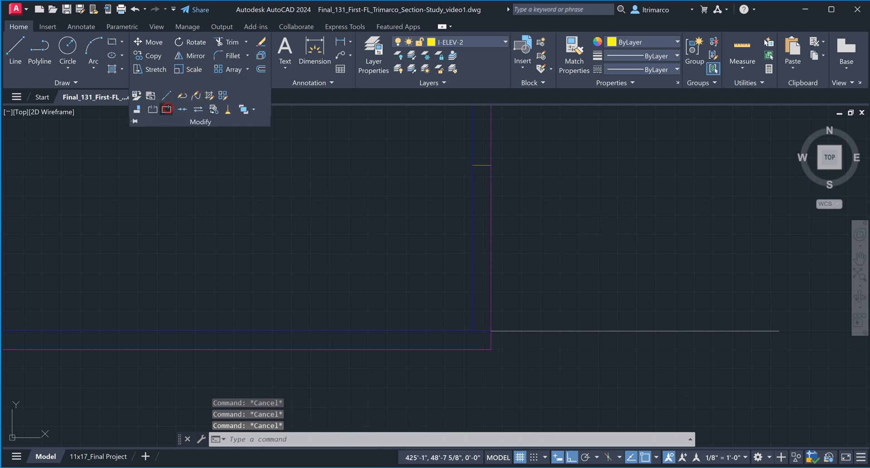
click(490, 287)
key(Escape)
key(Escape)
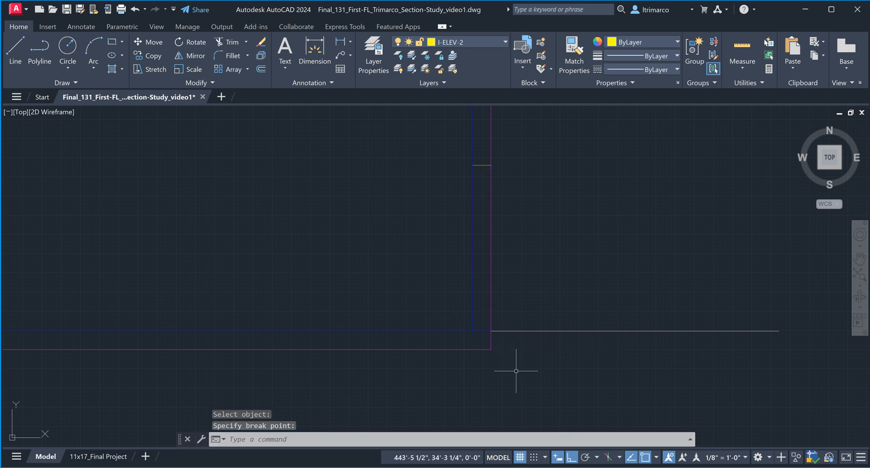
click(506, 351)
click(486, 335)
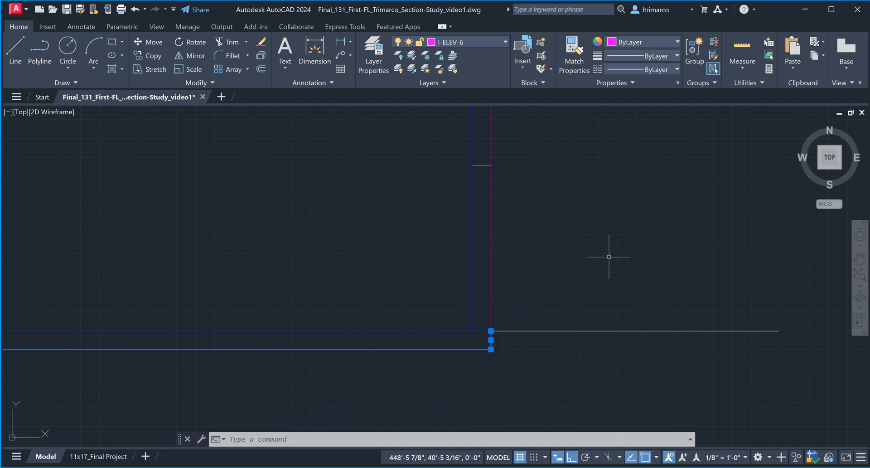
click(609, 257)
key(Escape)
key(Escape)
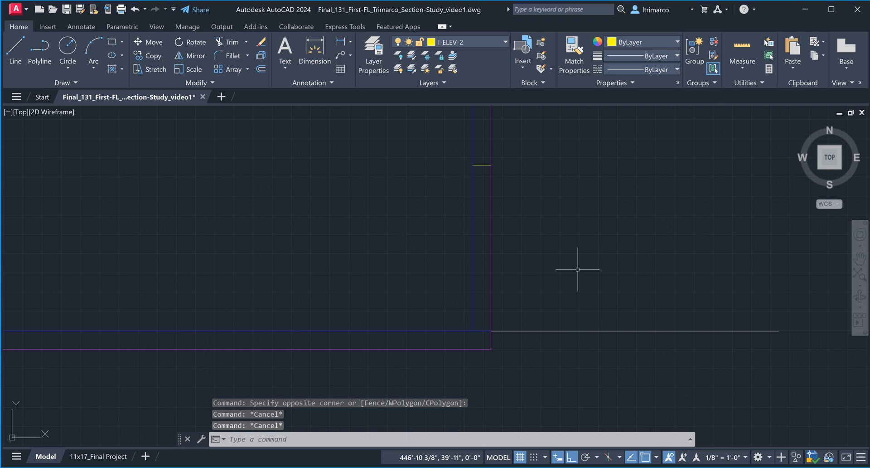
click(577, 320)
click(431, 253)
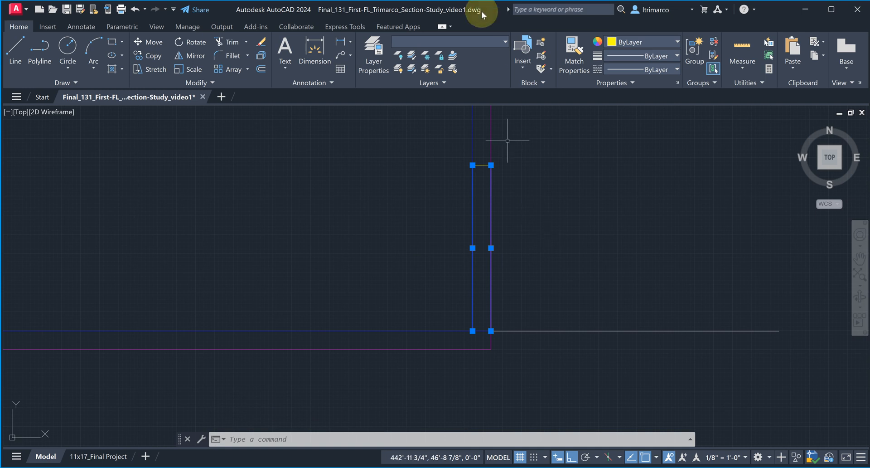
click(493, 40)
key(Escape)
key(Escape)
key(Escape)
Step: Assign the inner and outer wall line segments of the door opening to layer I-ELEV-3
click(553, 266)
click(480, 254)
click(465, 39)
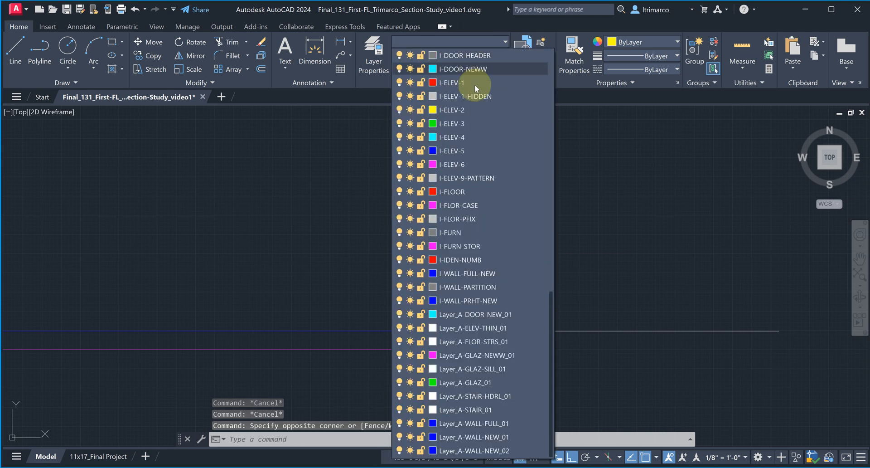
click(456, 123)
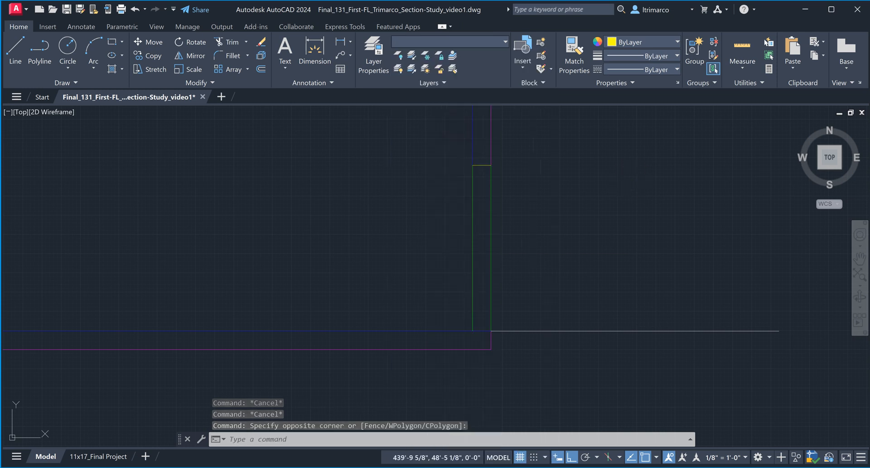
Step: Reassign the two vertical door opening segments to layer I-ELEV-4
click(486, 40)
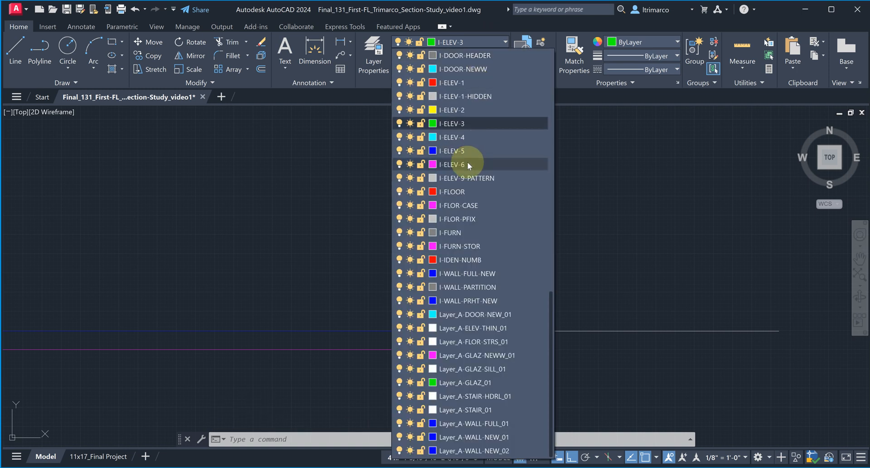
click(463, 139)
key(Escape)
key(Escape)
key(Escape)
scroll(498, 263, down, 4)
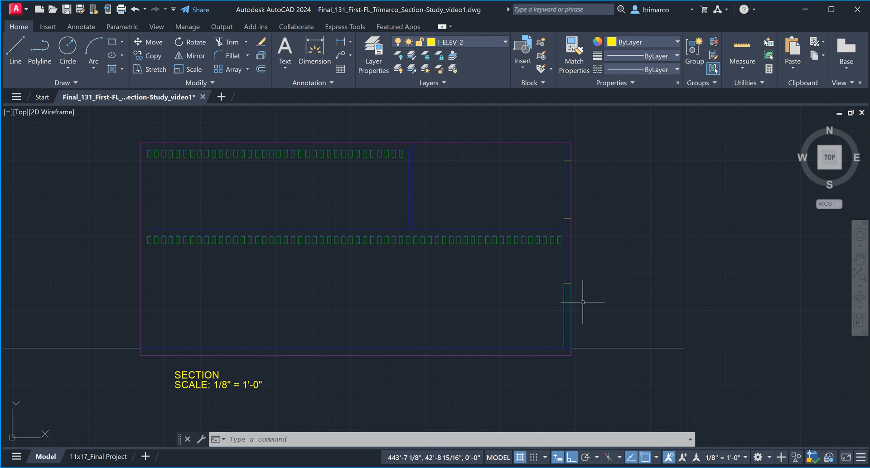
Step: Offset the inner vertical line of the door opening by 2" toward the outer wall face
scroll(583, 330, up, 4)
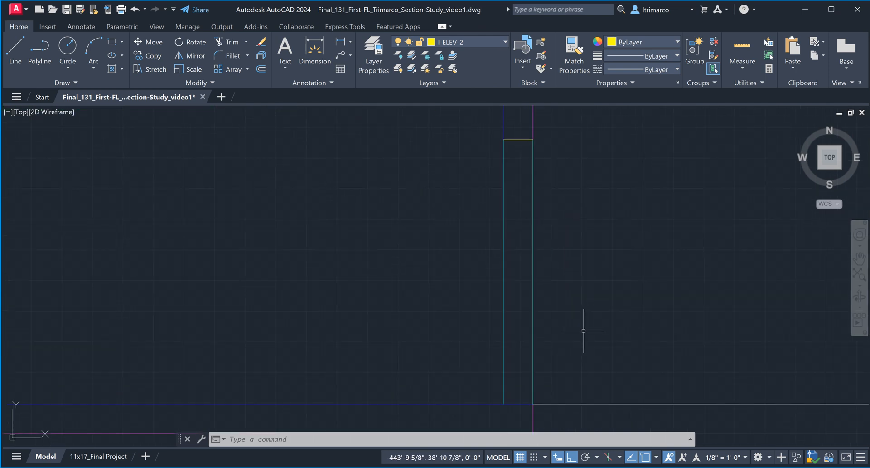
key(Escape)
key(Escape)
scroll(564, 308, up, 2)
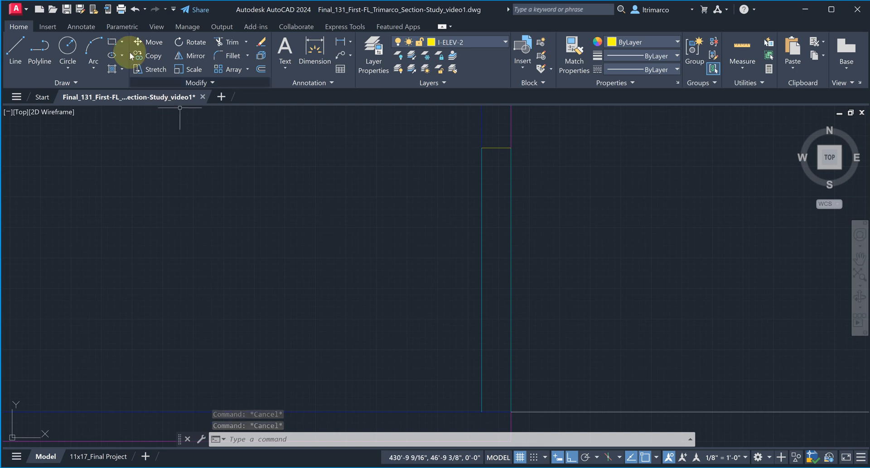
click(261, 69)
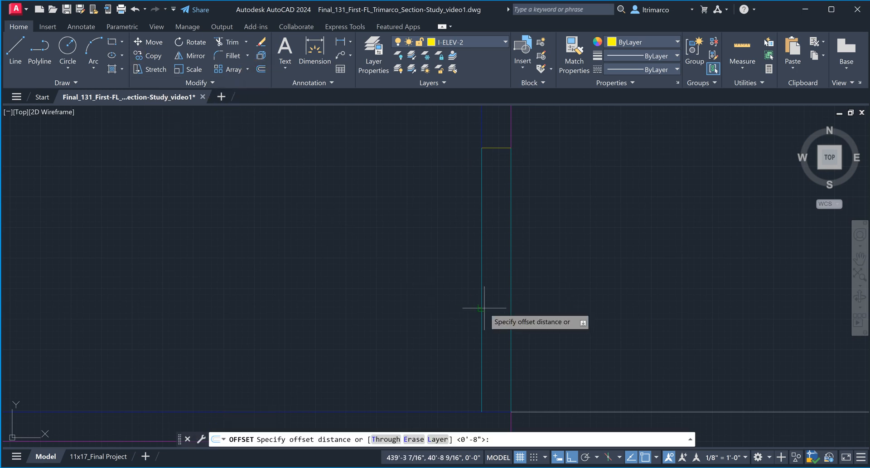
key(Return)
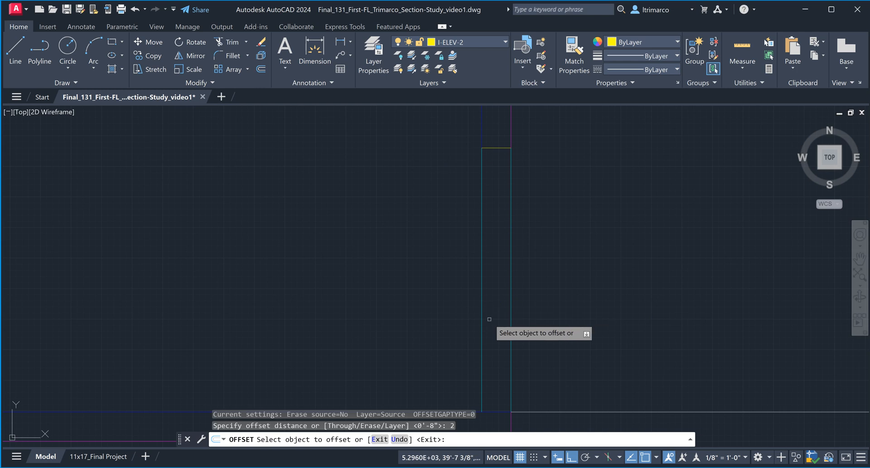
click(482, 308)
click(496, 314)
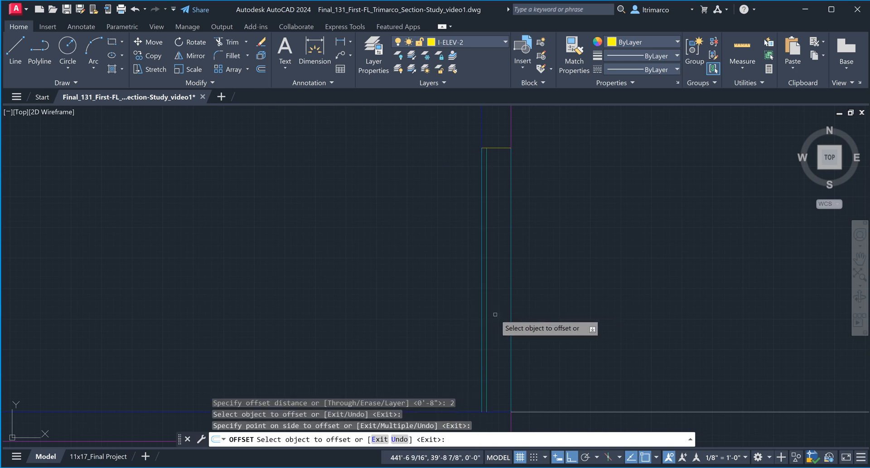
key(Escape)
key(Escape)
Step: Offset the new door line by another 2" in the same direction to form the door leaf thickness
click(260, 71)
key(Return)
click(486, 295)
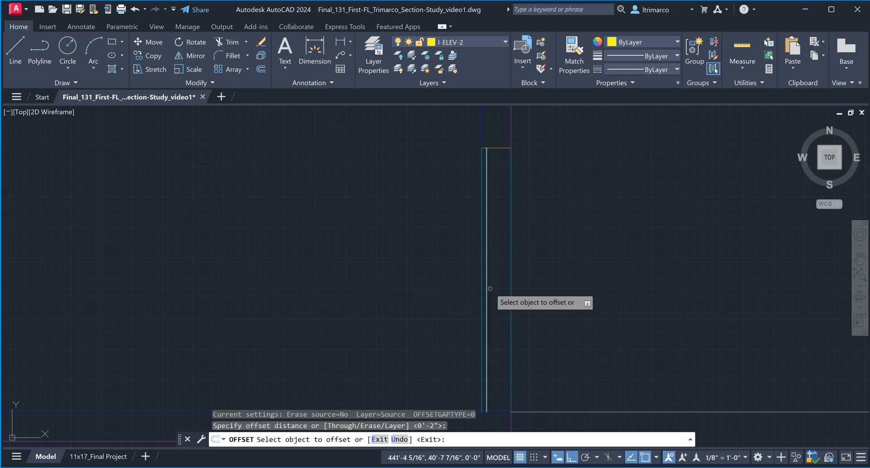
click(497, 289)
key(Escape)
text(m)
key(Return)
click(495, 257)
click(480, 271)
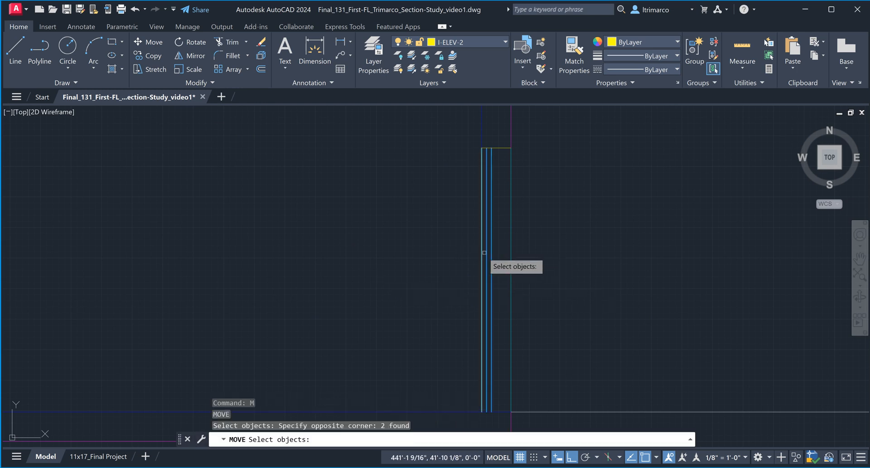
key(Return)
key(Escape)
key(Escape)
Step: Move the two offset door leaf lines 2" horizontally toward the outer wall face
scroll(490, 139, up, 6)
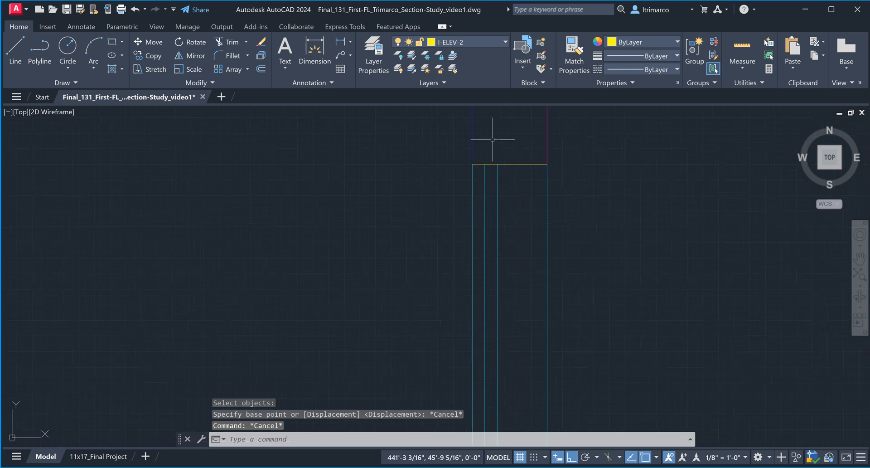
key(Escape)
text(m)
key(Return)
click(521, 179)
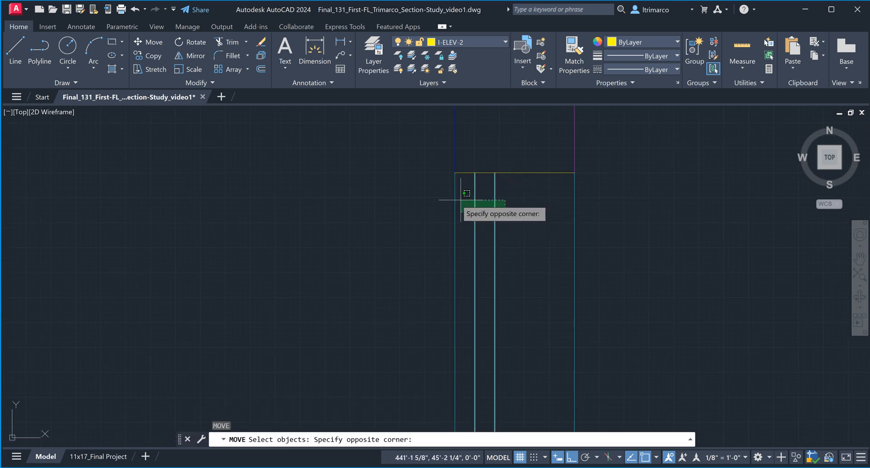
click(458, 200)
key(Return)
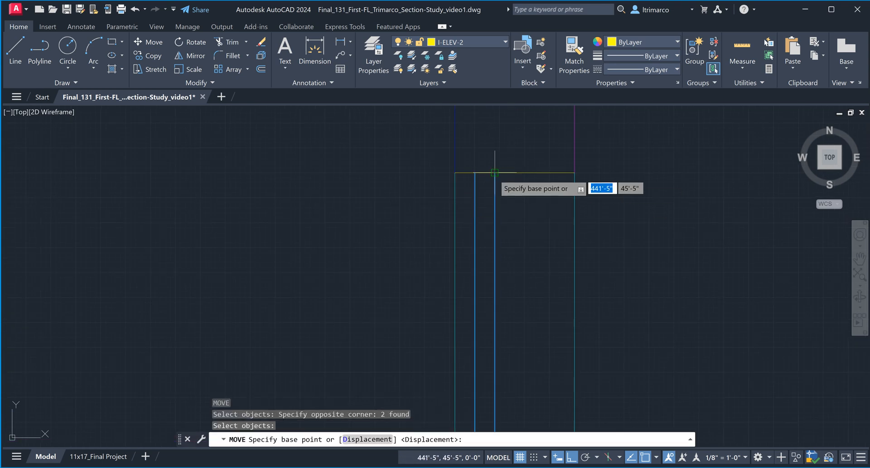
click(495, 173)
click(517, 173)
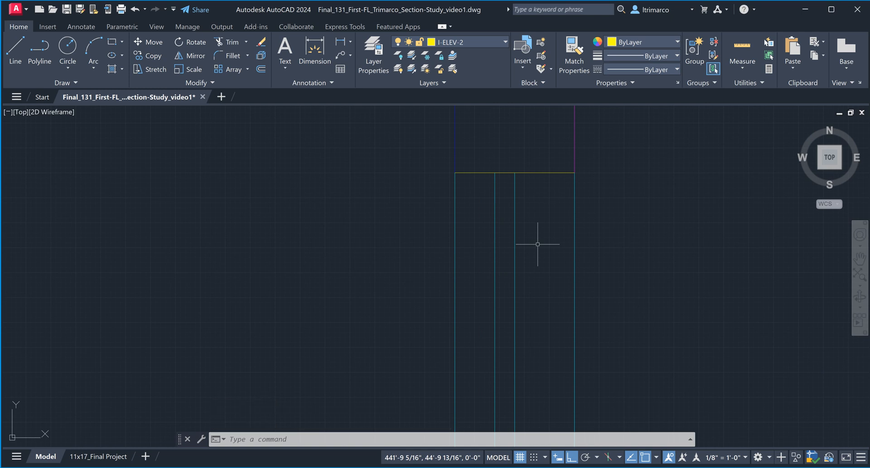
Step: Assign the two door leaf lines to layer I-ELEV-1
click(548, 284)
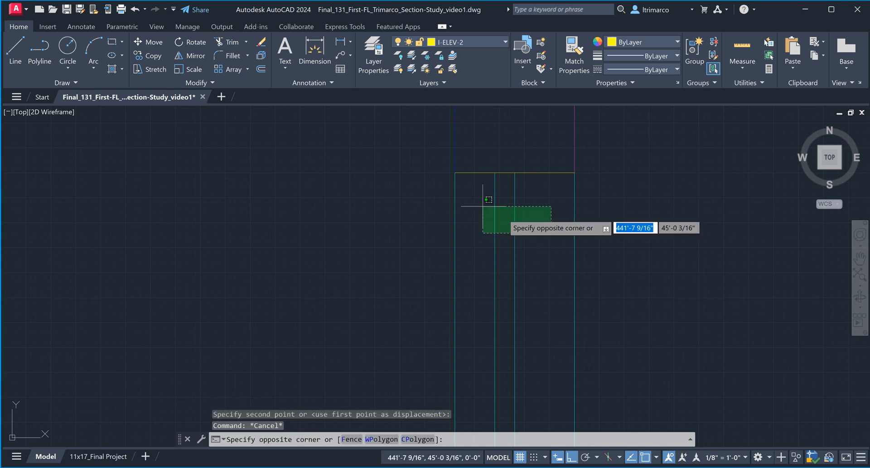
click(475, 181)
click(468, 41)
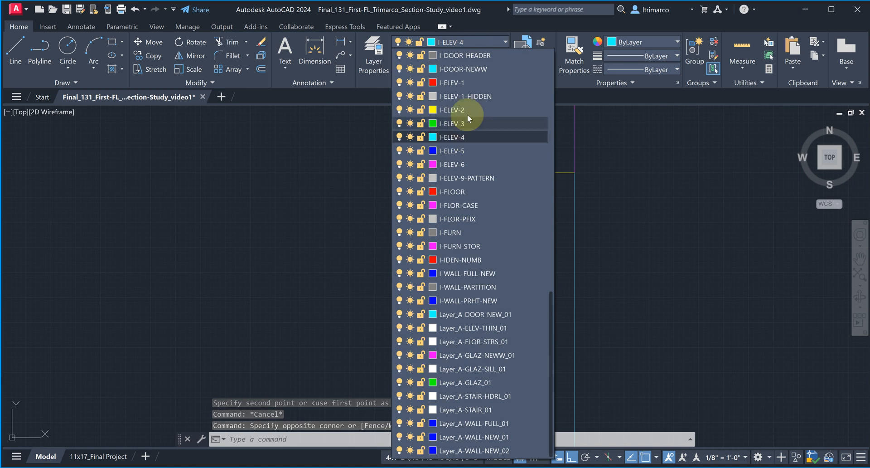
click(473, 84)
key(Escape)
key(Escape)
scroll(509, 233, down, 5)
scroll(507, 197, down, 2)
scroll(521, 222, up, 2)
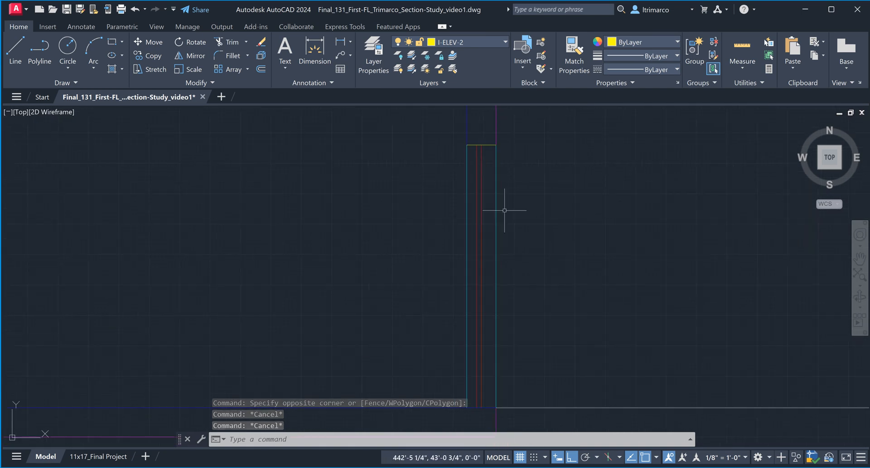
Step: Try to move the two door leaf lines 1" horizontally toward the outer wall face
scroll(491, 136, up, 6)
click(479, 218)
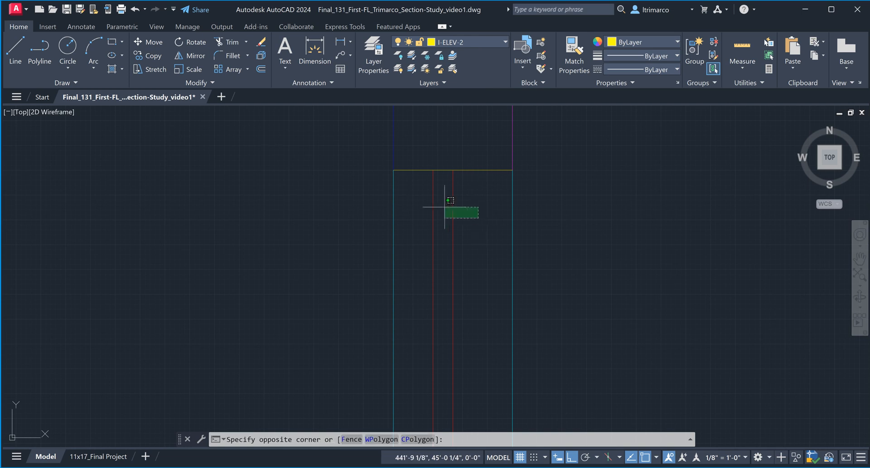
click(430, 198)
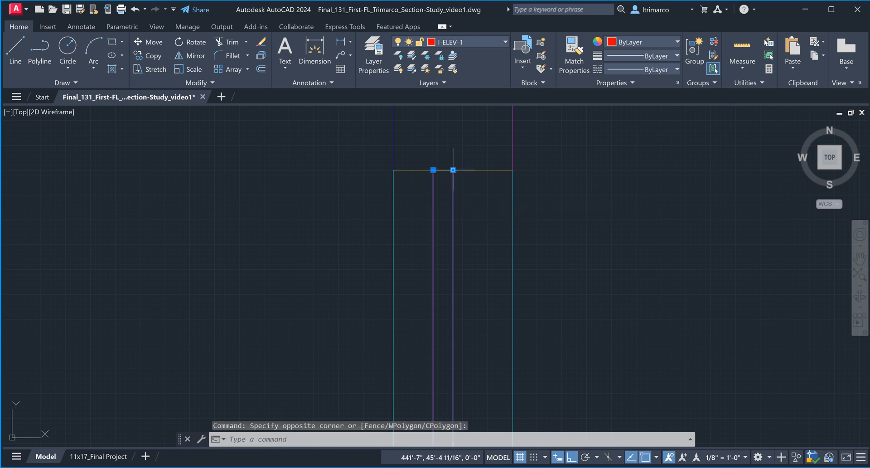
text(m)
key(Return)
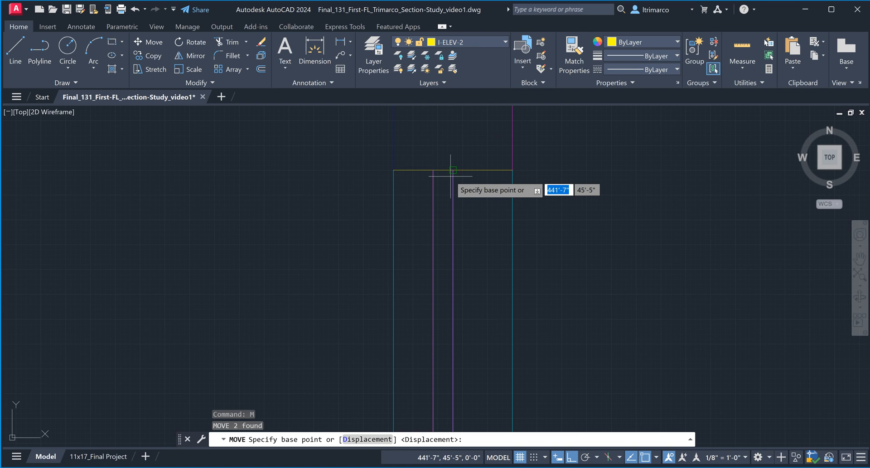
click(453, 171)
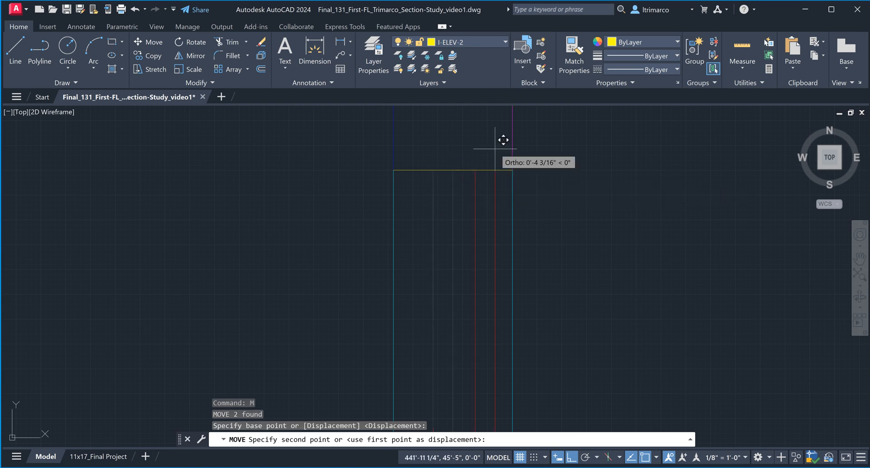
text(1)
key(Return)
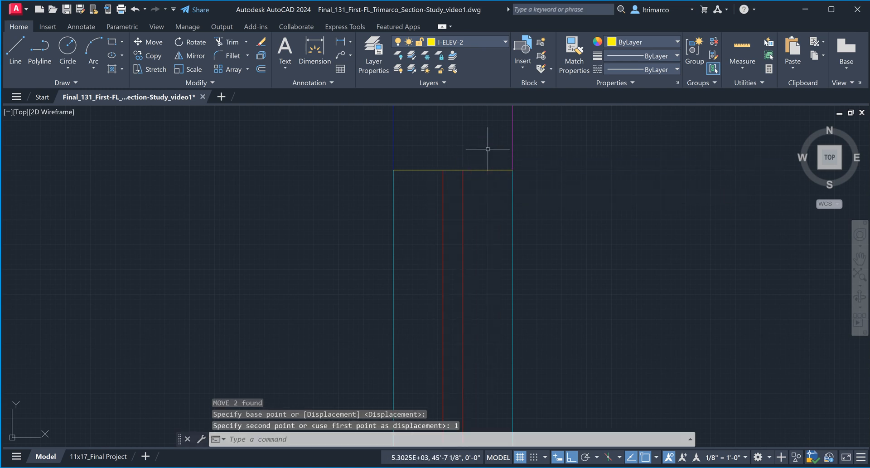
key(Escape)
key(Escape)
Step: Undo the last move of the two door leaf lines
scroll(503, 253, down, 5)
scroll(523, 261, up, 4)
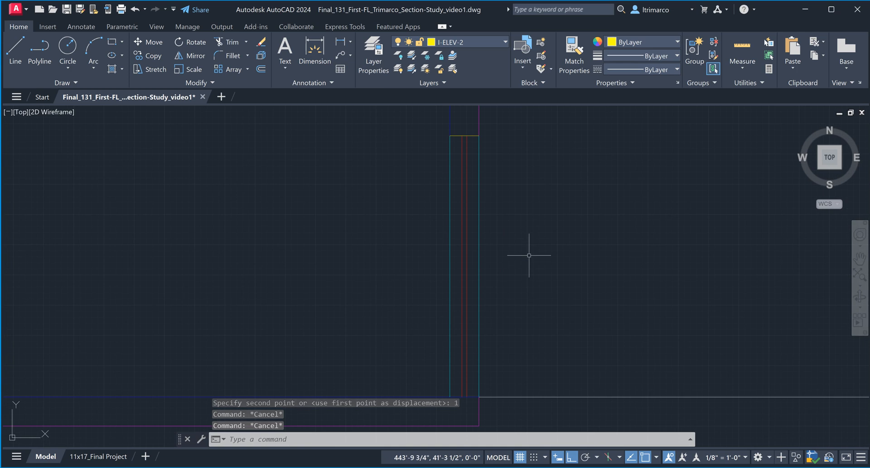
middle_drag(524, 256, 582, 258)
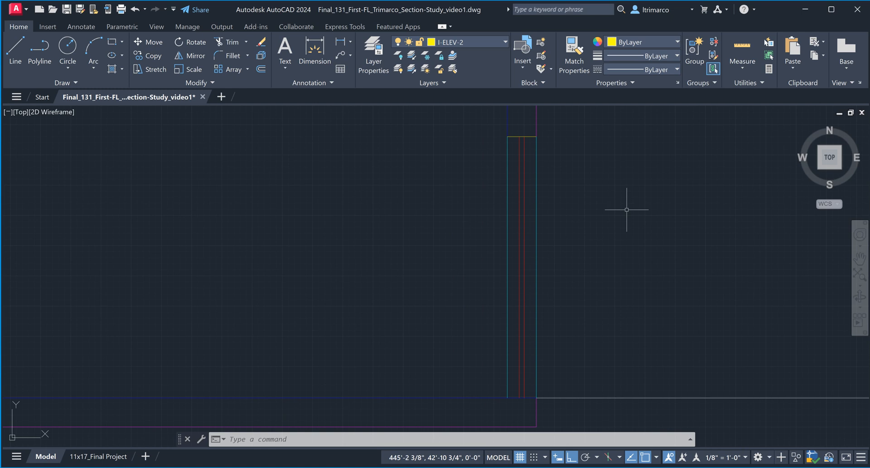
key(Escape)
key(Escape)
key(Escape)
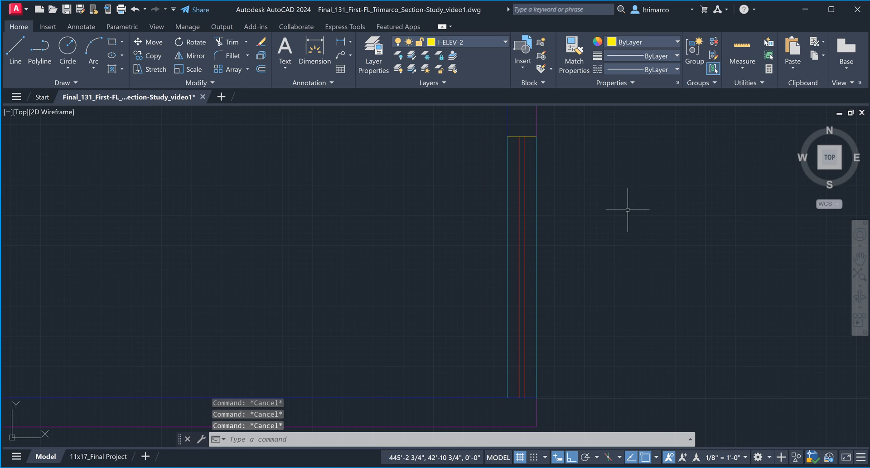
key(ctrl+z)
key(ctrl+z)
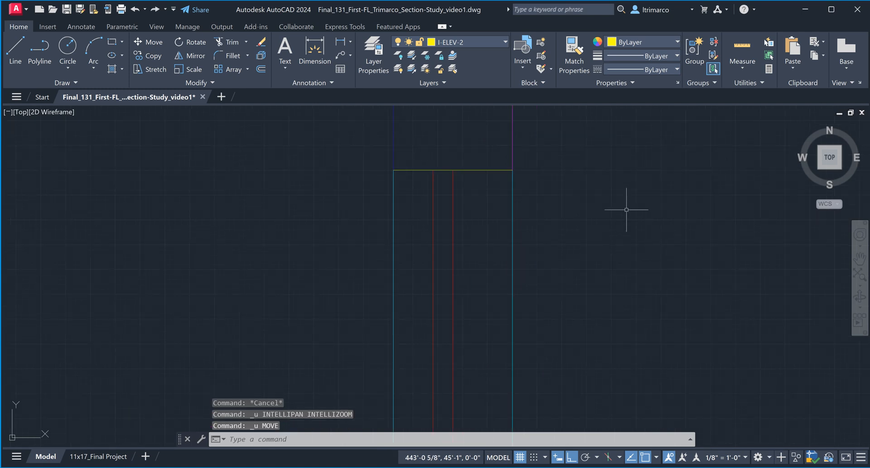
Step: Assign the horizontal door head line above the opening to layer I-ELEV-6
scroll(479, 233, down, 2)
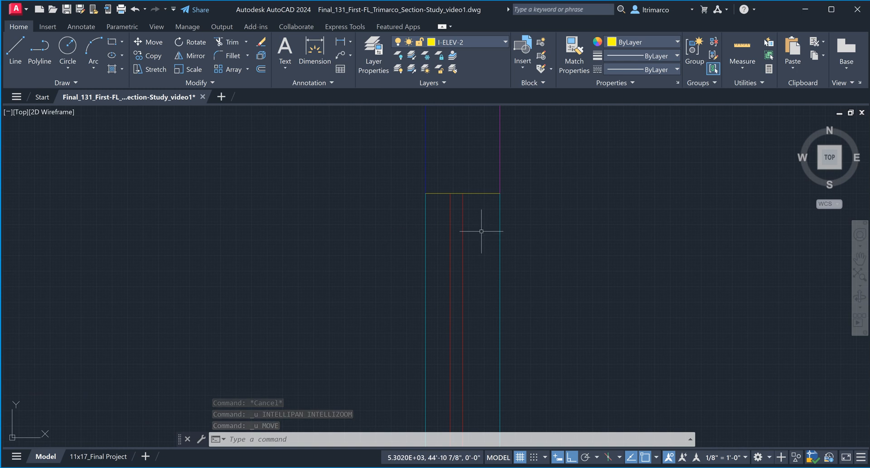
click(490, 209)
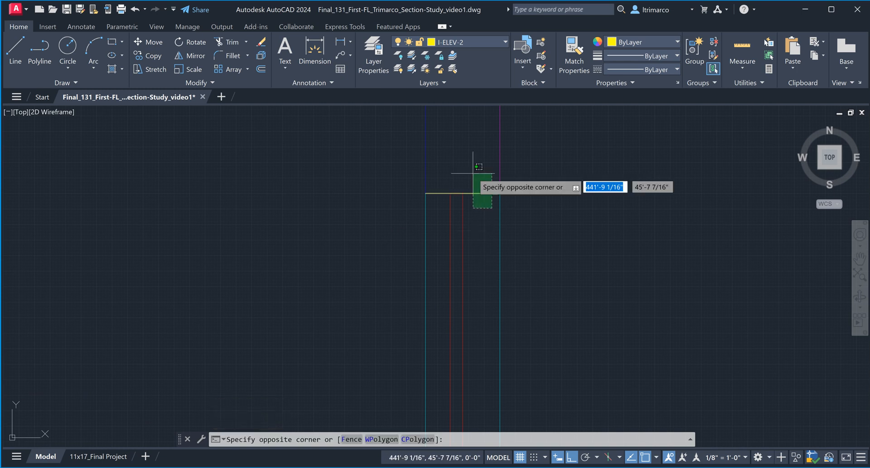
click(472, 174)
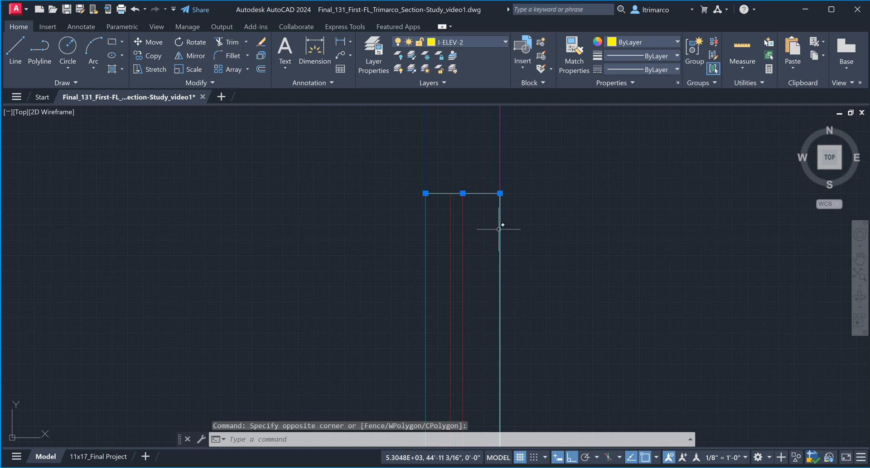
scroll(485, 261, down, 2)
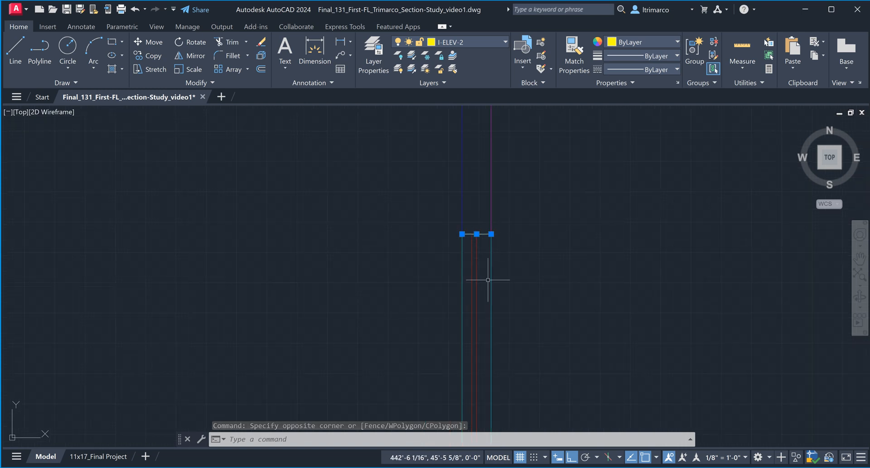
scroll(488, 269, up, 2)
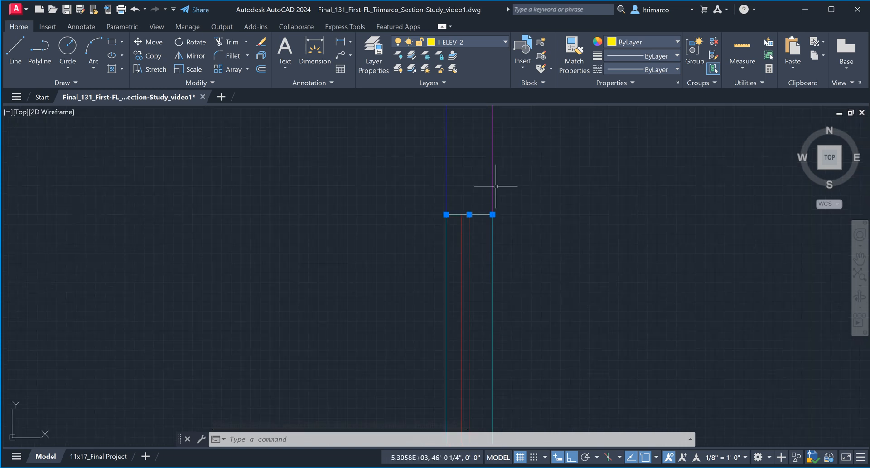
click(460, 41)
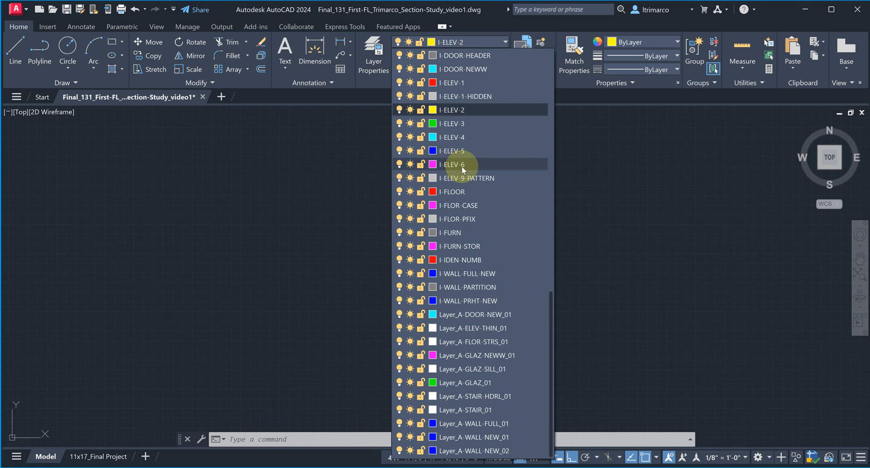
click(493, 166)
key(Escape)
key(Escape)
Step: Check the layer and extents of the blue floor line at the base of the door opening
scroll(553, 317, down, 5)
scroll(528, 323, up, 3)
click(409, 314)
click(385, 284)
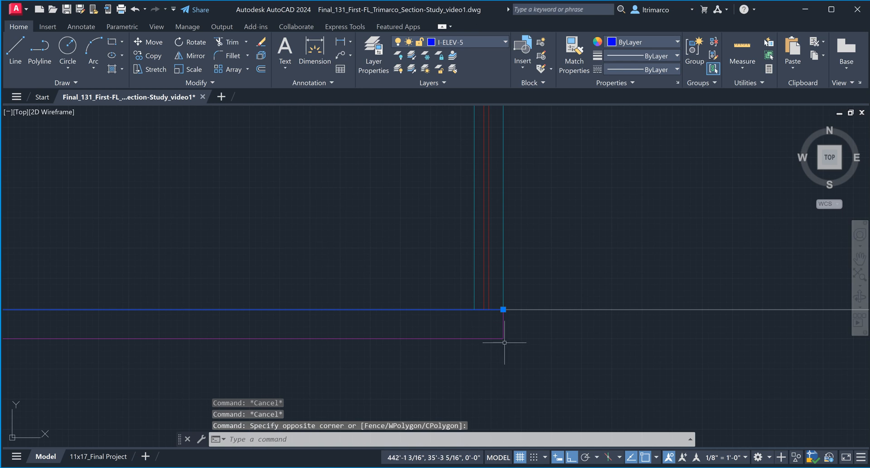
scroll(508, 359, down, 3)
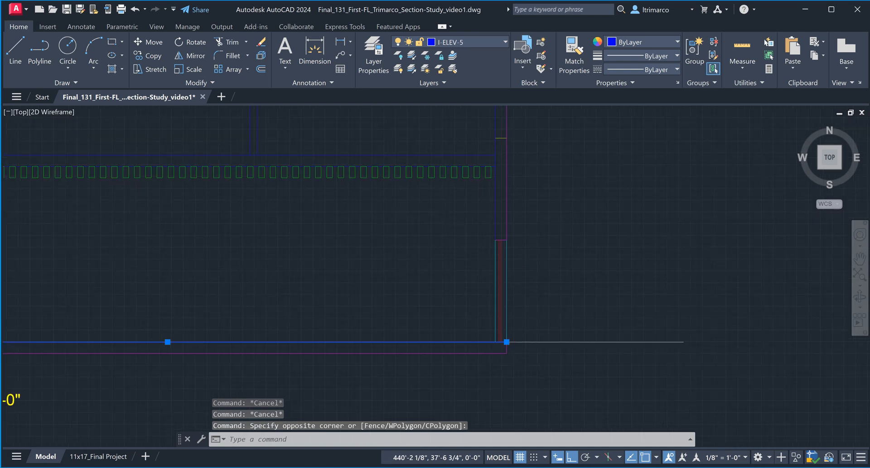
scroll(487, 330, down, 2)
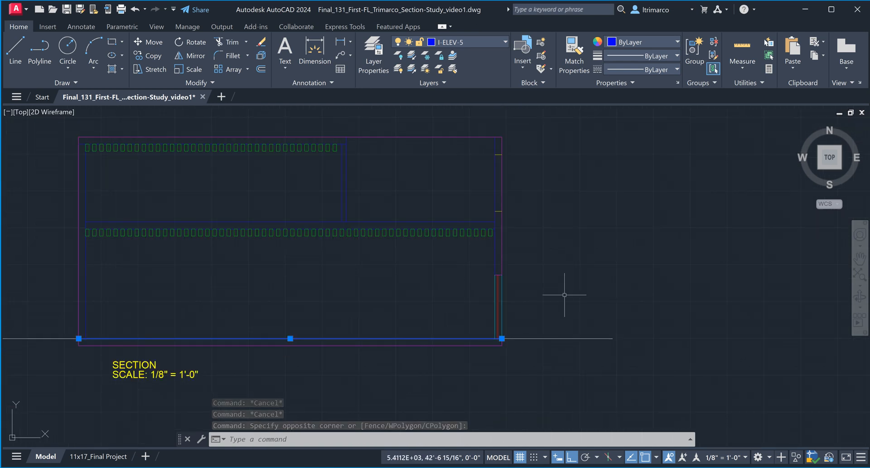
key(Escape)
key(Escape)
scroll(505, 161, up, 6)
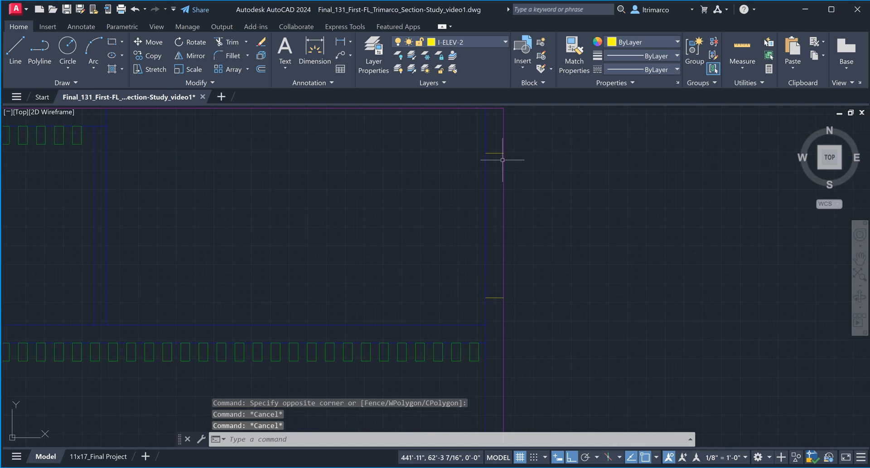
click(195, 83)
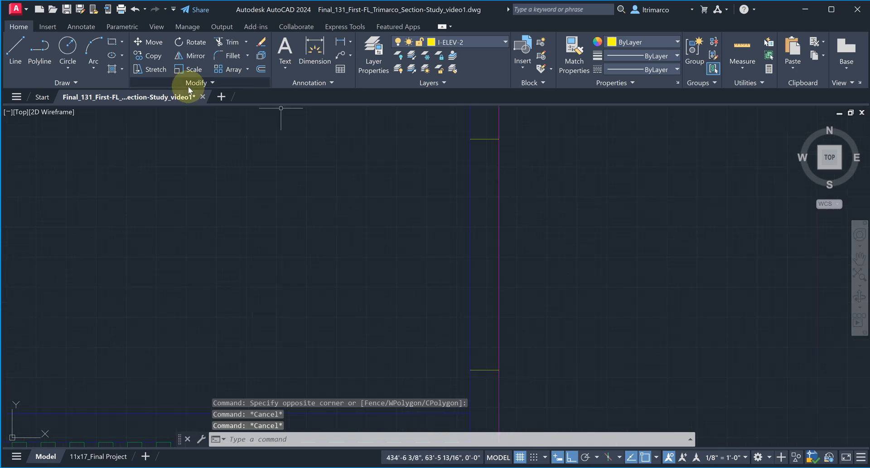
click(167, 109)
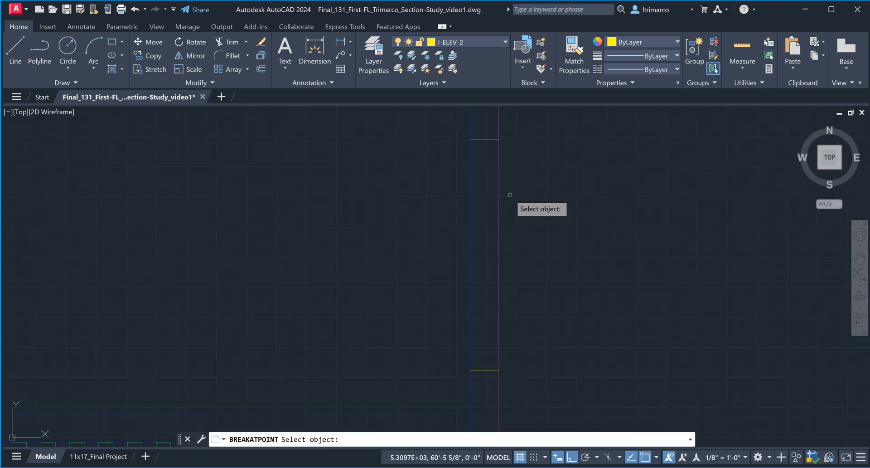
key(Escape)
key(Escape)
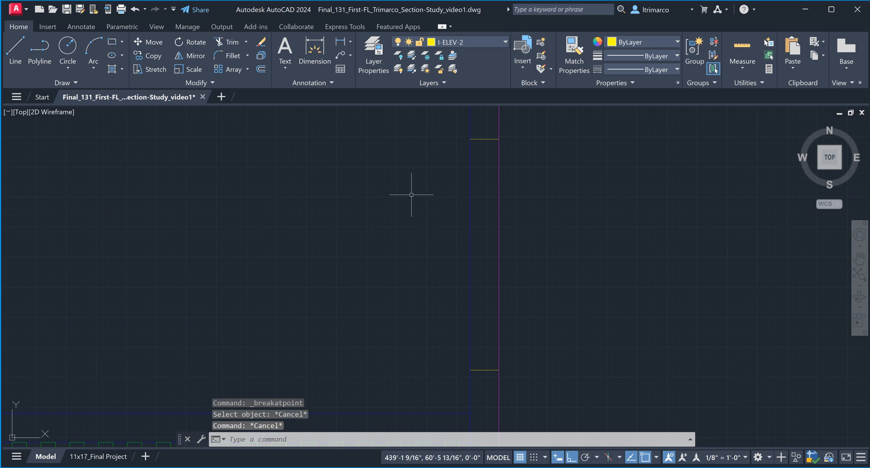
Step: Trim both vertical wall lines out of the upper-floor window opening between its head and sill lines
key(Return)
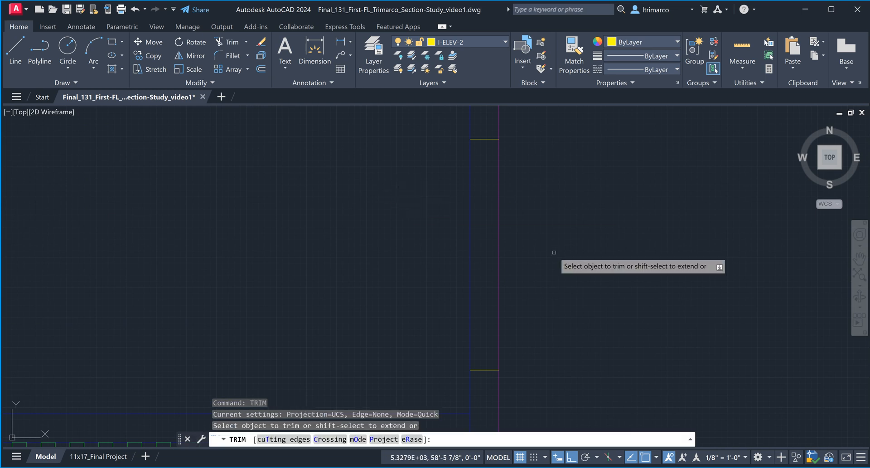
drag(399, 204, 572, 189)
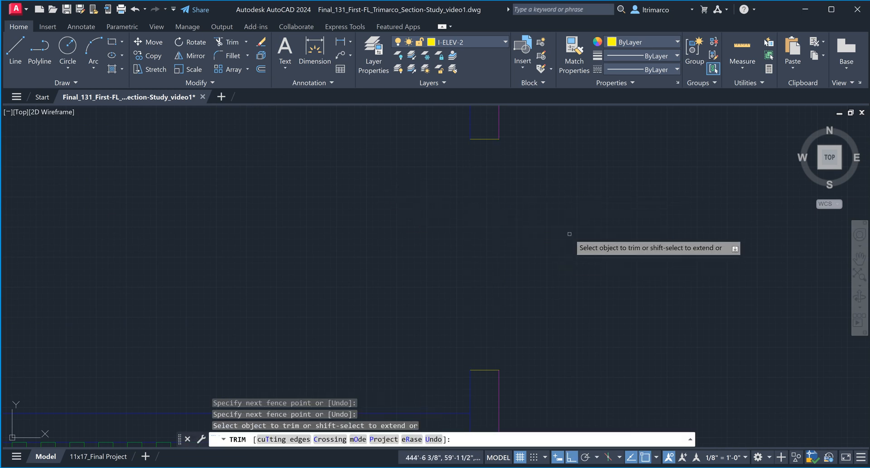
key(Escape)
key(Escape)
Step: Match the horizontal door head line to the blue inner wall line's layer, I-ELEV-5
middle_drag(612, 209, 590, 224)
scroll(578, 235, down, 2)
middle_drag(571, 396, 548, 344)
scroll(522, 360, up, 2)
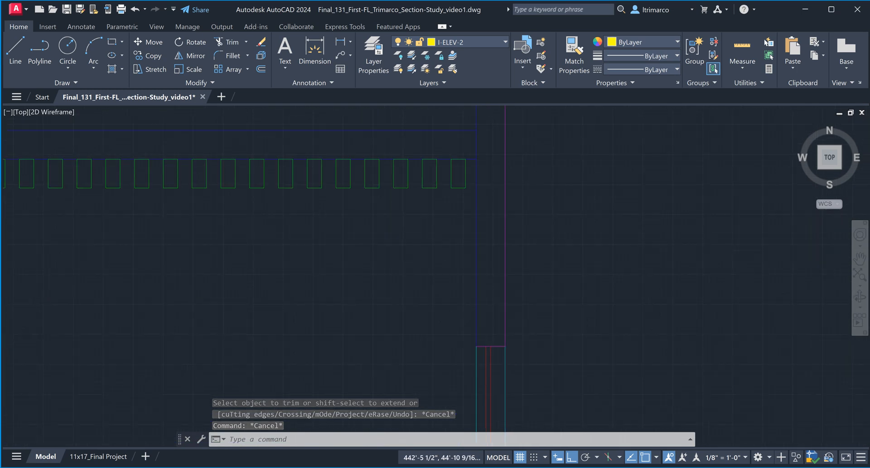
scroll(485, 349, down, 4)
scroll(495, 349, up, 6)
click(470, 343)
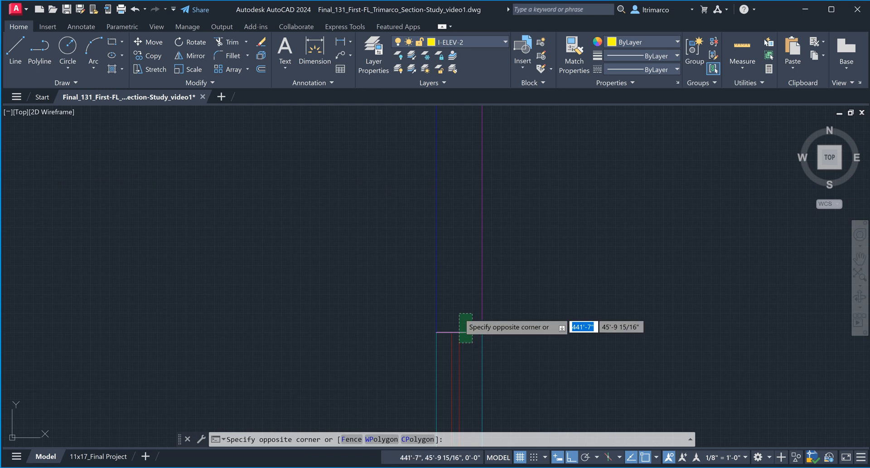
click(457, 323)
key(Escape)
key(Escape)
click(476, 346)
click(460, 305)
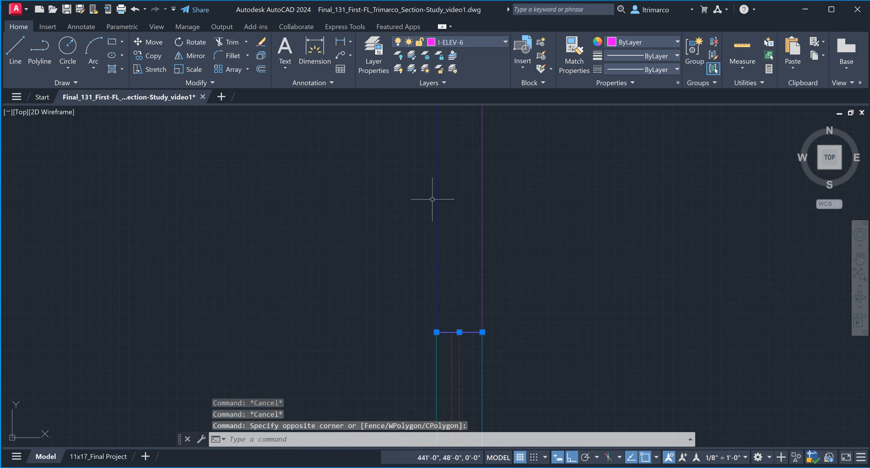
click(453, 69)
click(436, 273)
Step: Match the window opening's head and sill lines to the blue inner wall line's layer, I-ELEV-5
scroll(549, 340, down, 2)
middle_drag(572, 239, 544, 334)
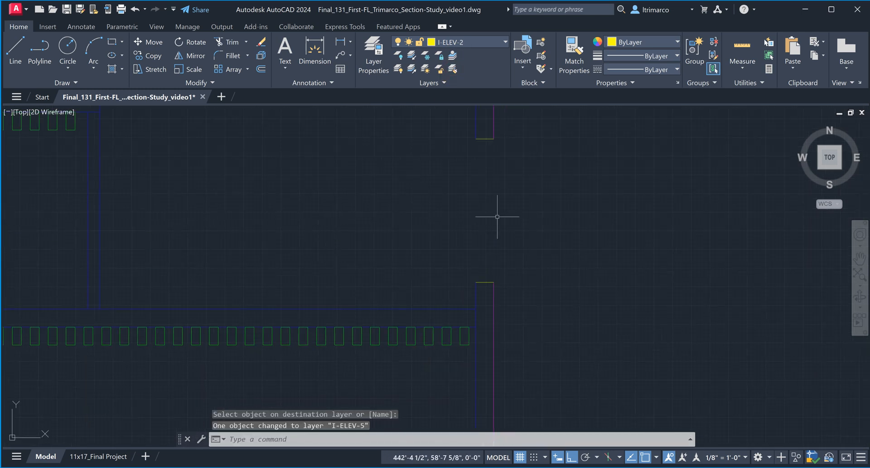
click(489, 290)
click(482, 128)
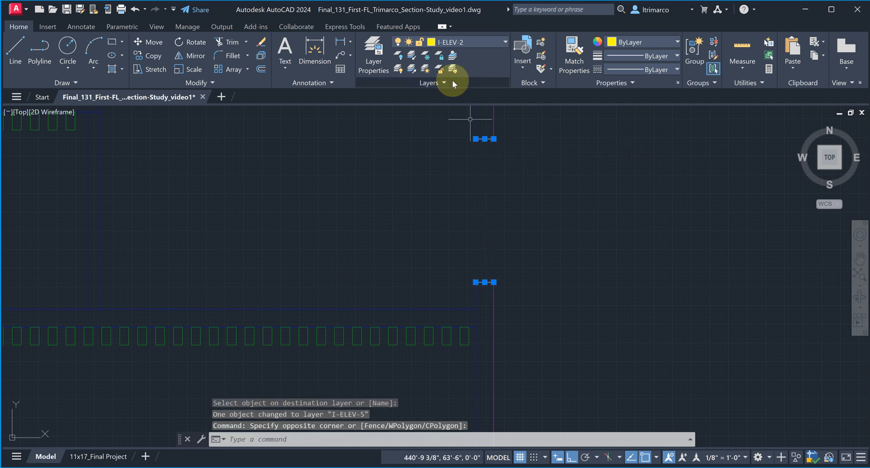
click(453, 69)
click(475, 293)
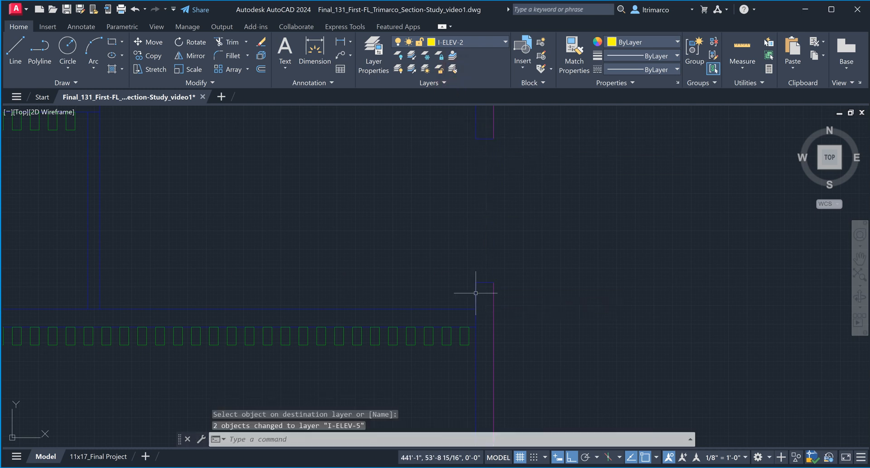
Step: Examine the trimmed window opening and the outer cyan line of the door opening below it
scroll(482, 185, up, 2)
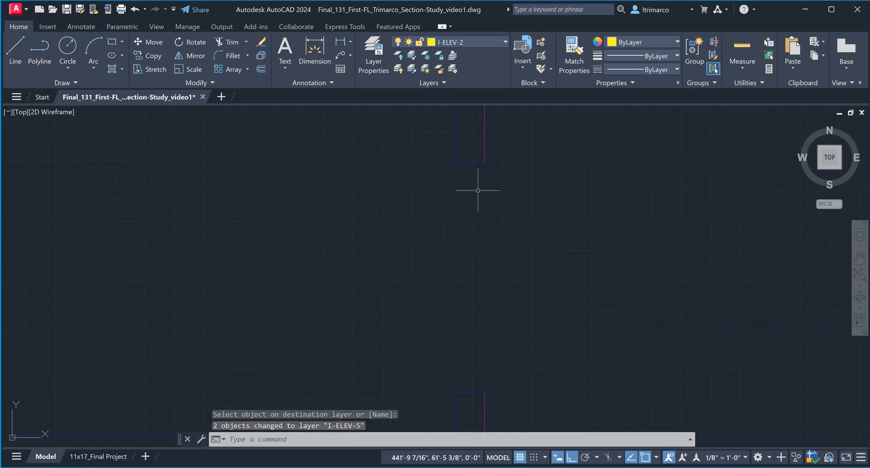
middle_drag(554, 248, 557, 236)
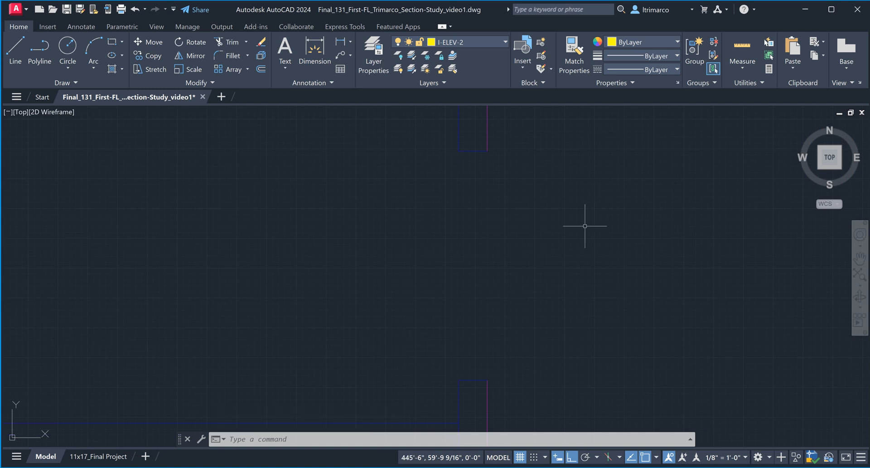
key(Escape)
scroll(553, 255, down, 2)
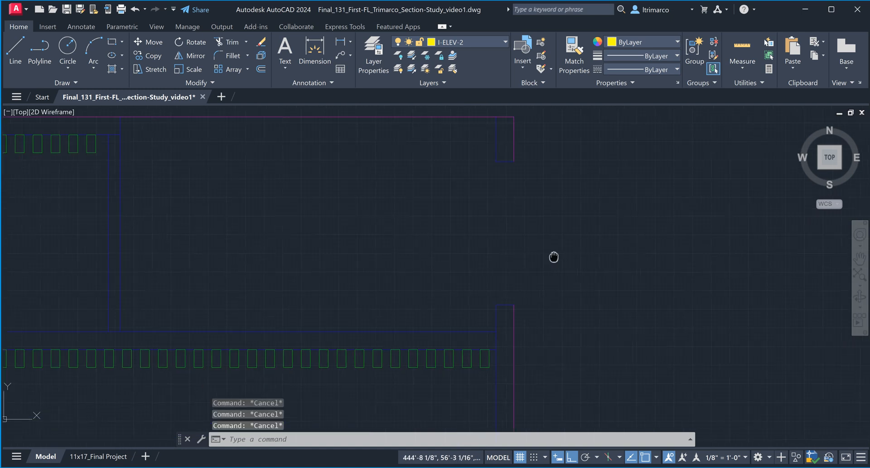
scroll(478, 405, up, 4)
click(482, 361)
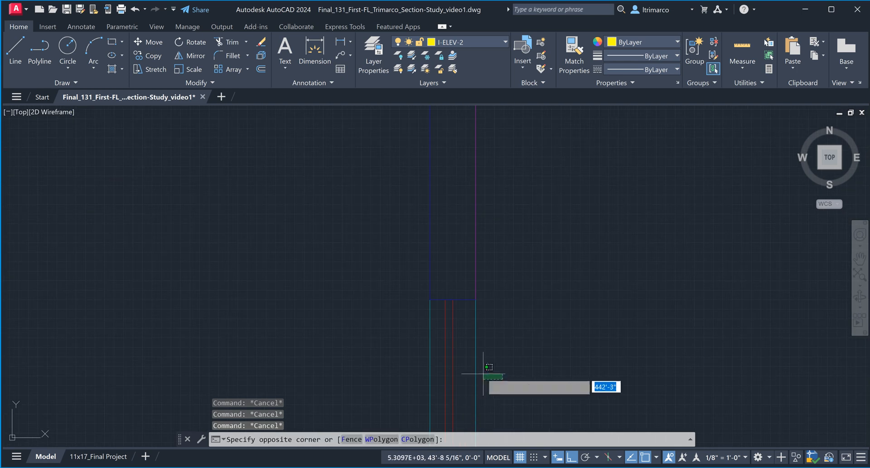
click(474, 367)
key(Escape)
scroll(542, 270, down, 3)
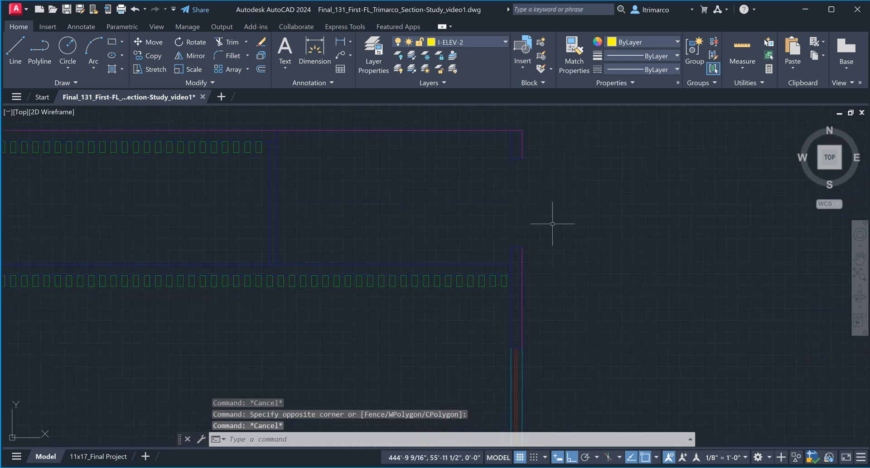
Step: Draw a vertical line along the outer wall face from the window head to the window sill
scroll(550, 165, up, 3)
key(Escape)
key(Escape)
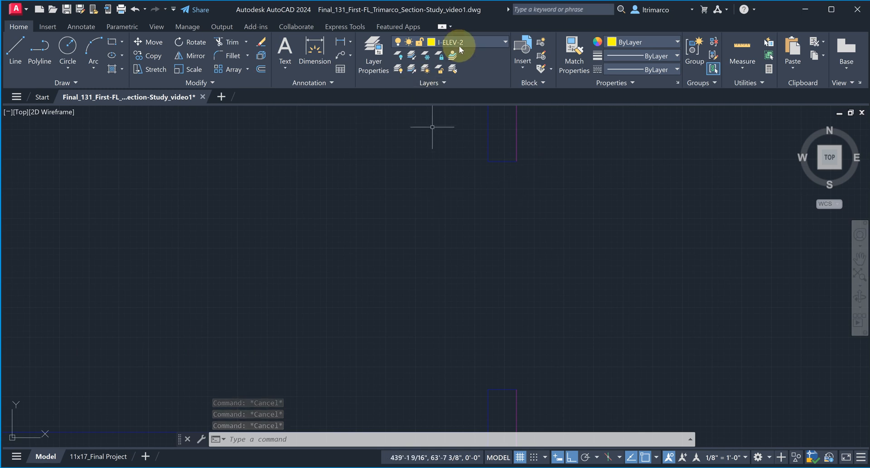
text(l)
key(Return)
click(514, 181)
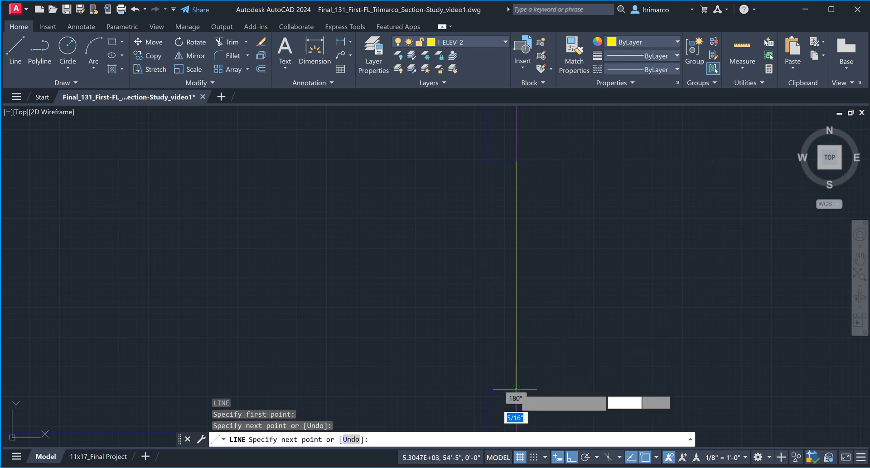
key(Escape)
key(Escape)
Step: Assign the vertical line on the window opening's outer face to layer I-ELEV-4
click(553, 332)
click(511, 217)
click(474, 42)
click(469, 134)
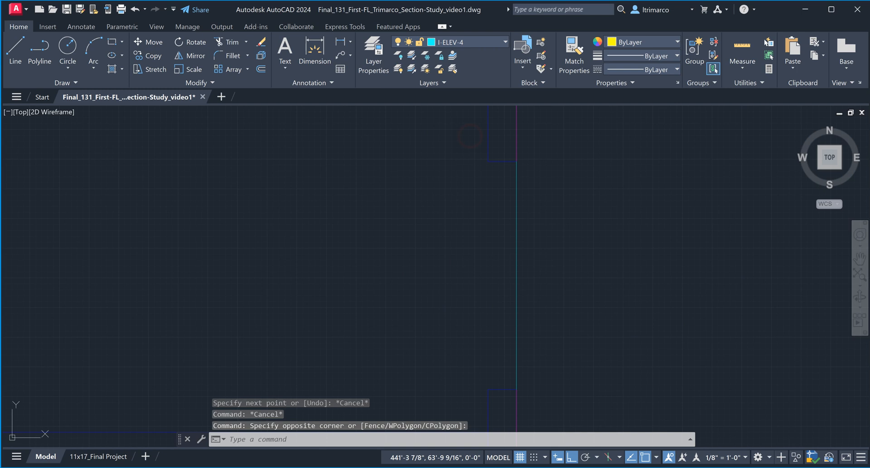
key(Escape)
key(Escape)
Step: Copy the outer vertical window line across the wall thickness to the inner wall face
text(cop)
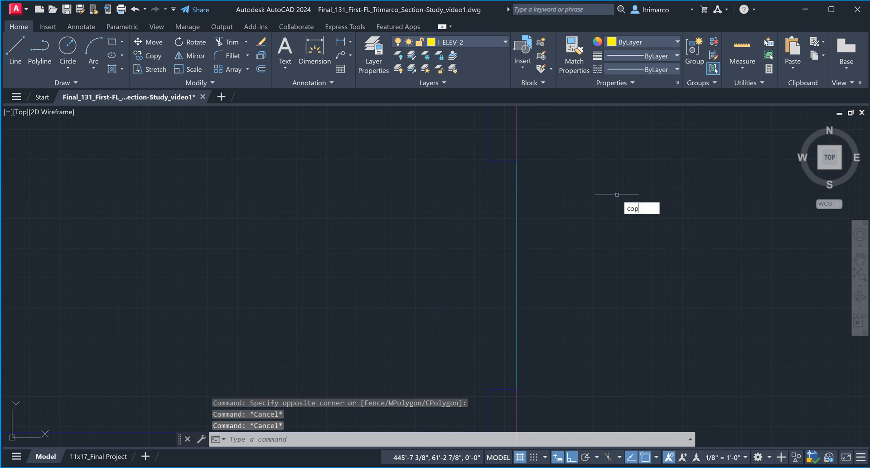
text(y)
key(Return)
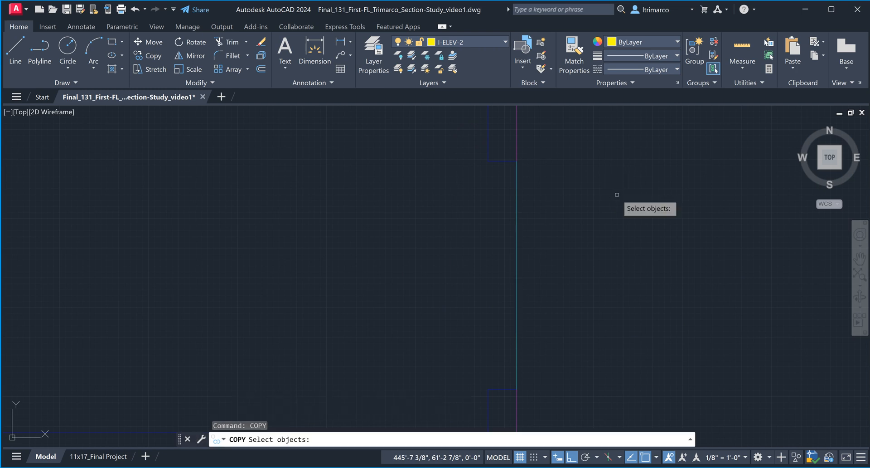
click(517, 174)
key(Return)
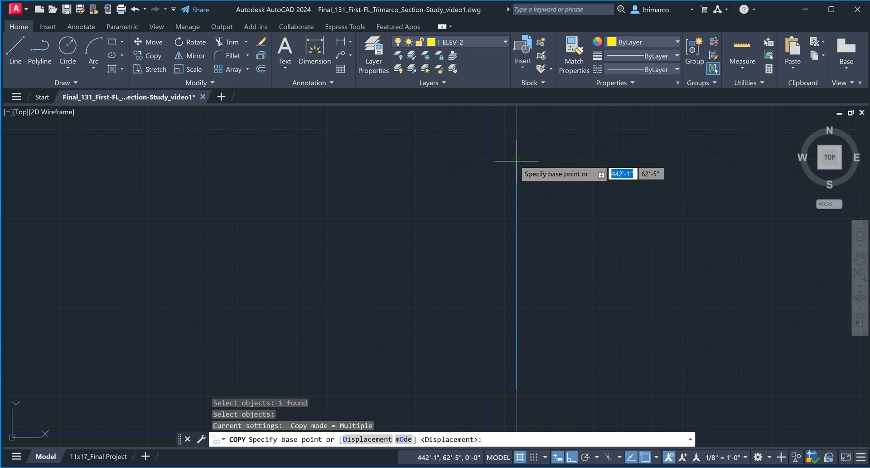
click(516, 161)
click(494, 163)
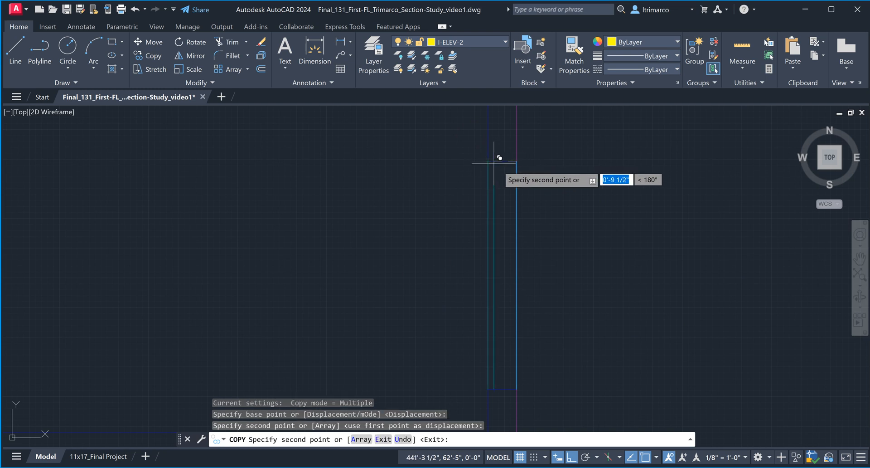
key(Escape)
Step: Review which object snap modes are enabled, leaving the settings as they are
scroll(570, 240, down, 3)
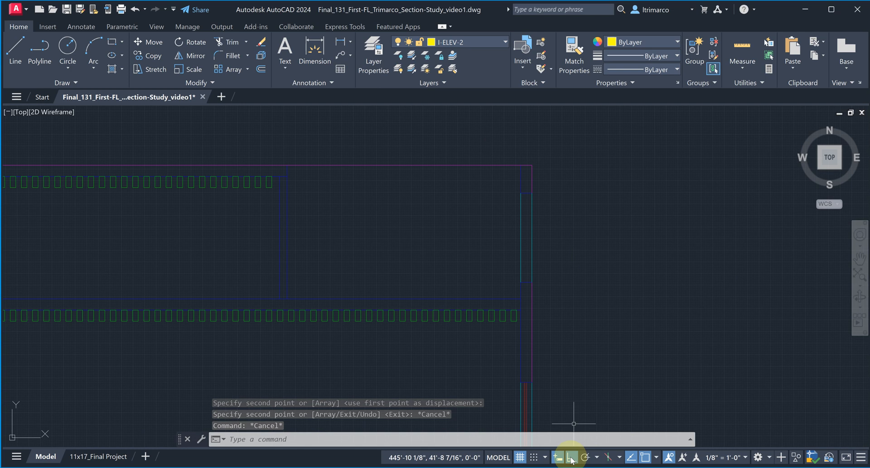
click(657, 458)
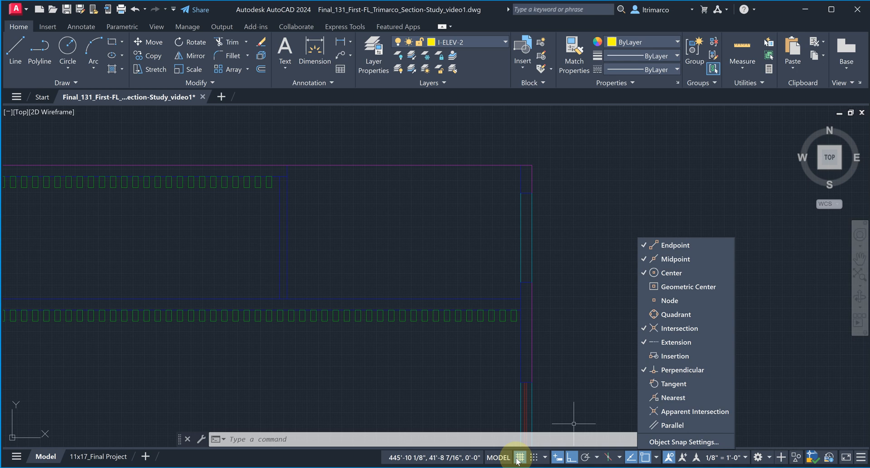
key(Escape)
key(Escape)
key(Escape)
key(Escape)
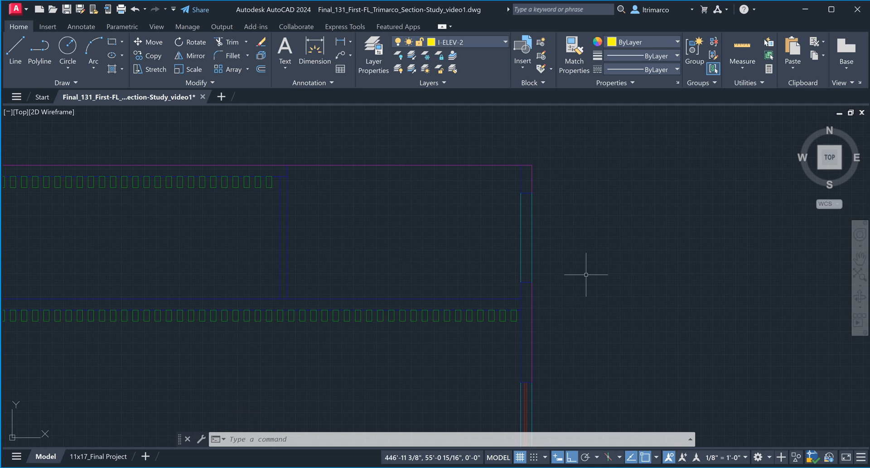
Step: Examine the whole section beside the plans, then the window opening and the door opening down to the floor line
scroll(569, 254, down, 5)
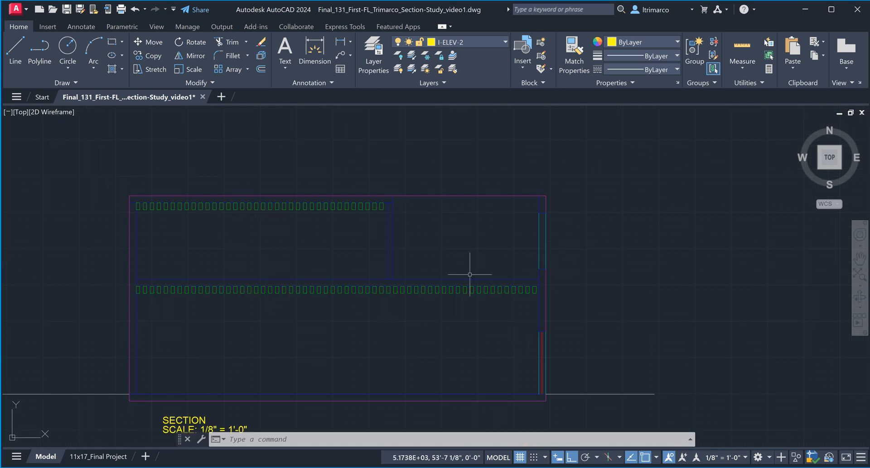
scroll(446, 277, down, 4)
middle_drag(445, 263, 467, 347)
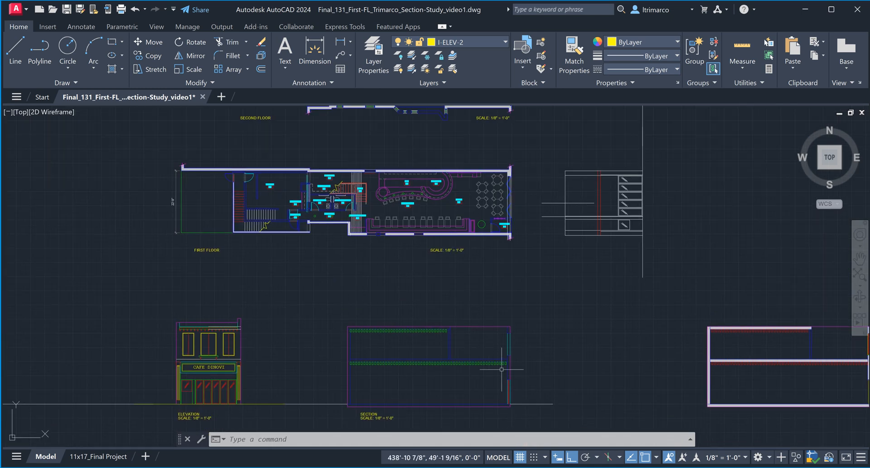
scroll(487, 378, up, 3)
scroll(512, 315, up, 2)
scroll(634, 290, up, 2)
scroll(592, 283, up, 3)
scroll(558, 254, down, 6)
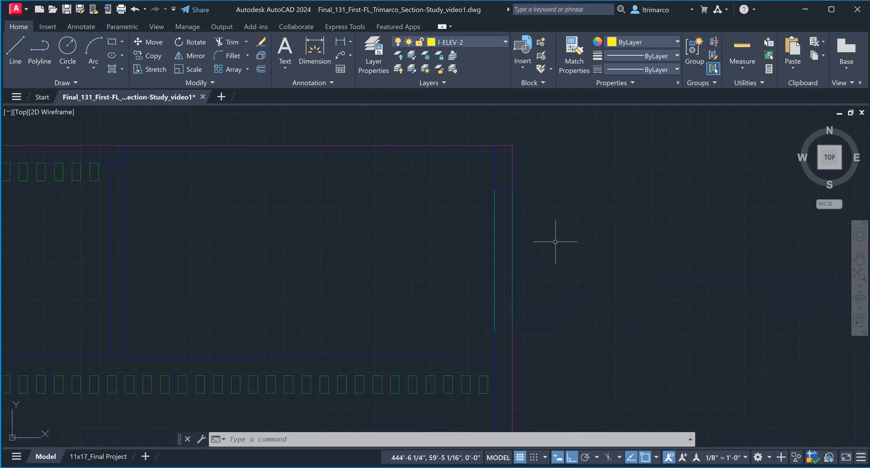
scroll(543, 399, up, 3)
scroll(522, 385, up, 2)
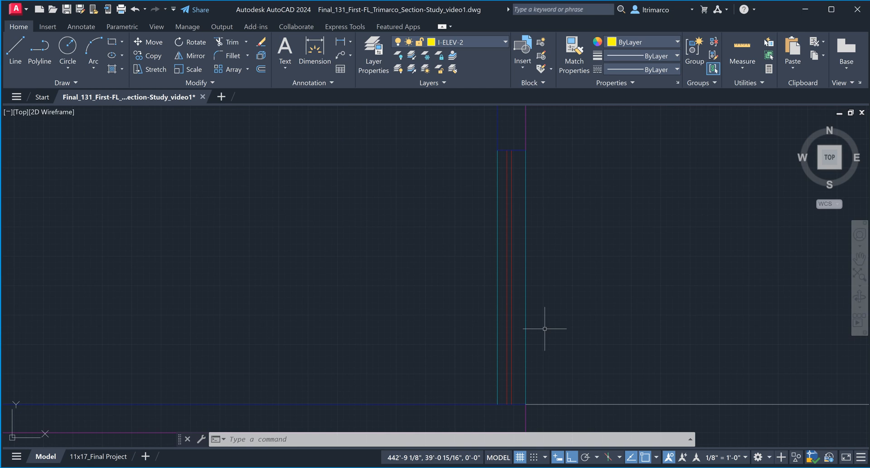
key(Escape)
key(Escape)
scroll(547, 317, down, 5)
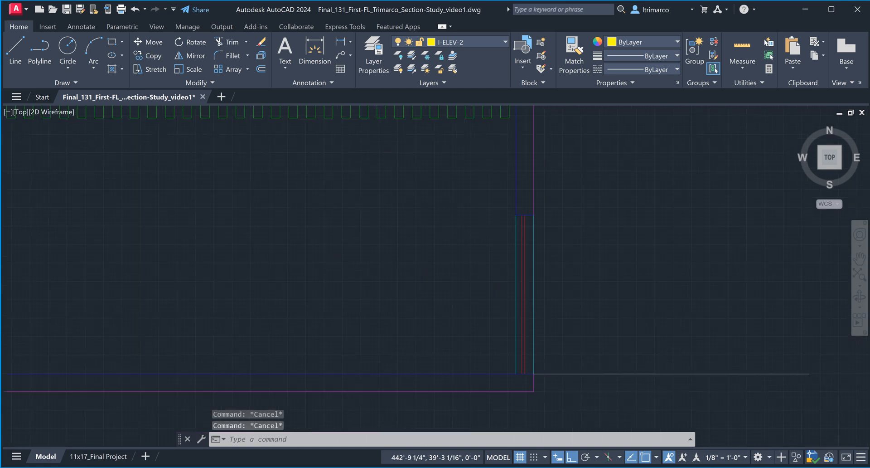
scroll(527, 215, up, 6)
middle_drag(519, 199, 512, 183)
scroll(518, 226, down, 4)
middle_drag(540, 326, 533, 223)
scroll(511, 326, up, 4)
Step: Check the layers and extents of the two red door leaf lines and the door head line
click(507, 325)
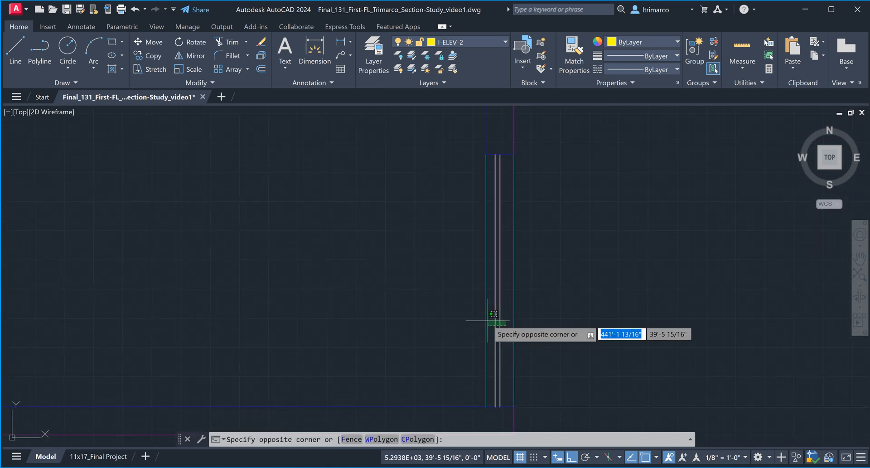
click(490, 327)
scroll(508, 156, up, 4)
click(520, 165)
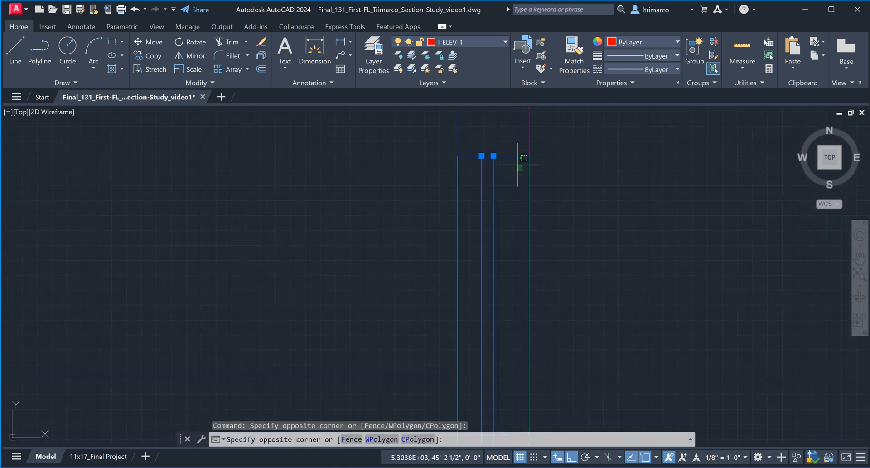
click(535, 175)
key(Escape)
click(521, 165)
click(509, 136)
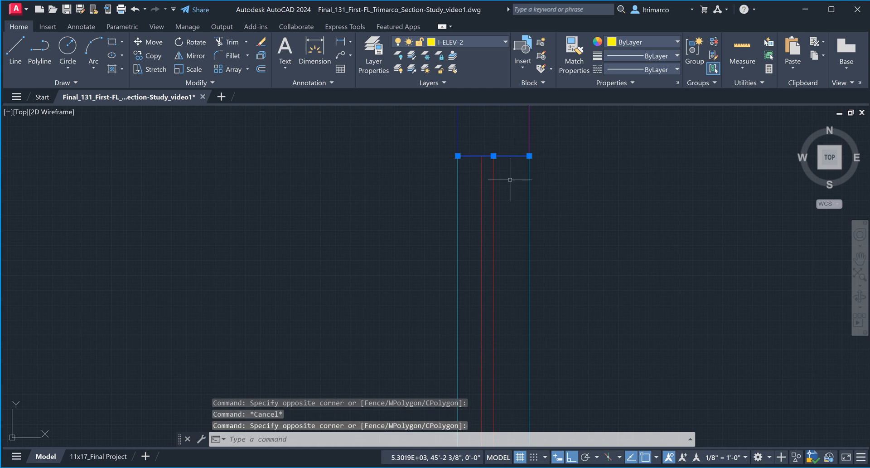
Step: Select the door head together with both leaf lines to check them, leave them unchanged, and examine the door opening
click(509, 183)
click(594, 170)
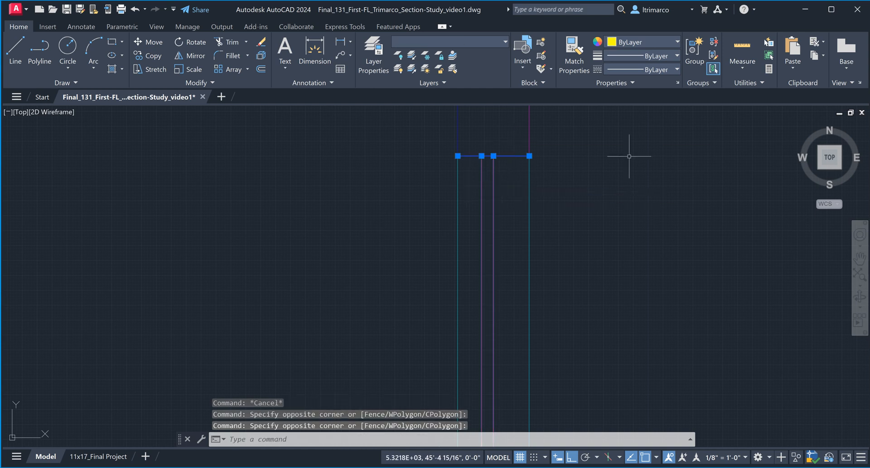
key(Escape)
key(Escape)
scroll(494, 159, down, 2)
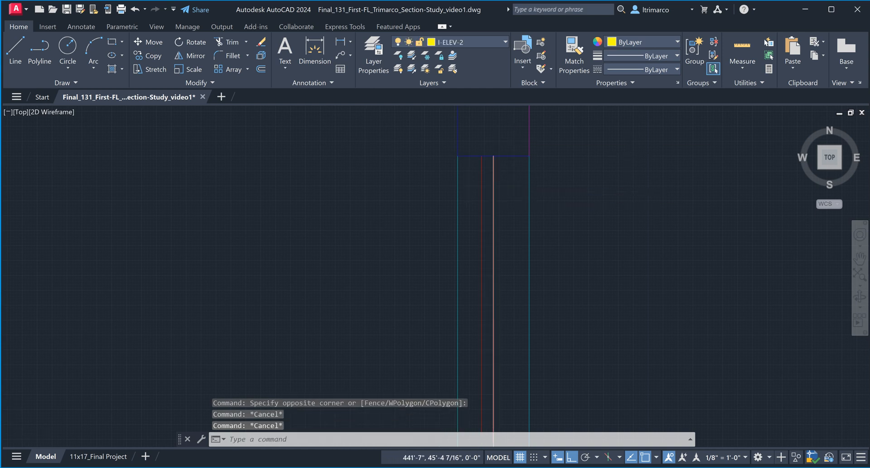
scroll(494, 159, down, 1)
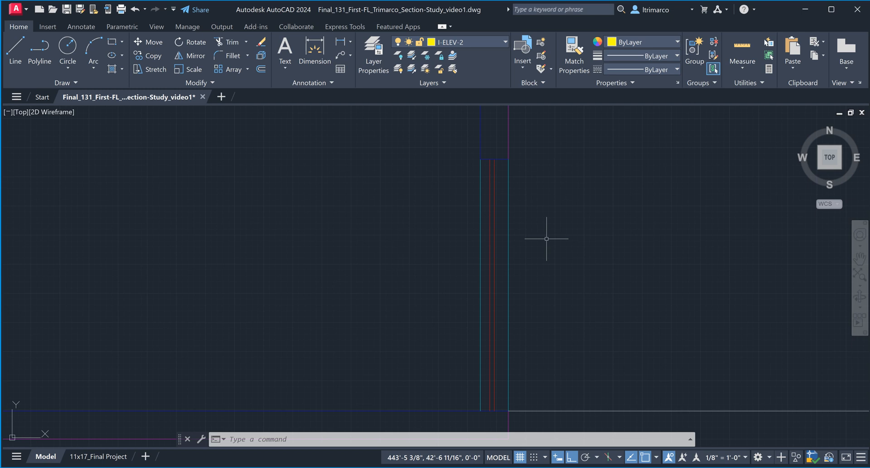
Step: Draw a vertical line through the upper window opening from the midpoint of its head to the midpoint of its sill
scroll(550, 222, down, 4)
middle_drag(550, 212, 508, 301)
scroll(475, 132, up, 5)
key(Escape)
key(Escape)
key(Escape)
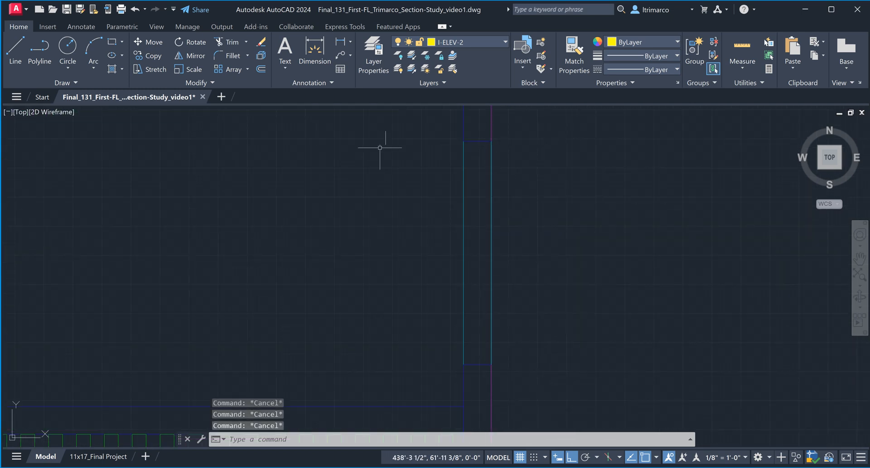
key(l)
key(Return)
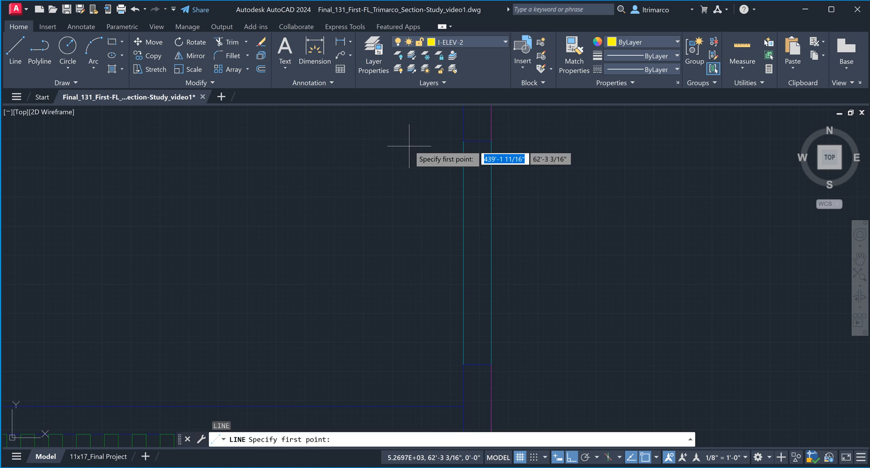
click(477, 141)
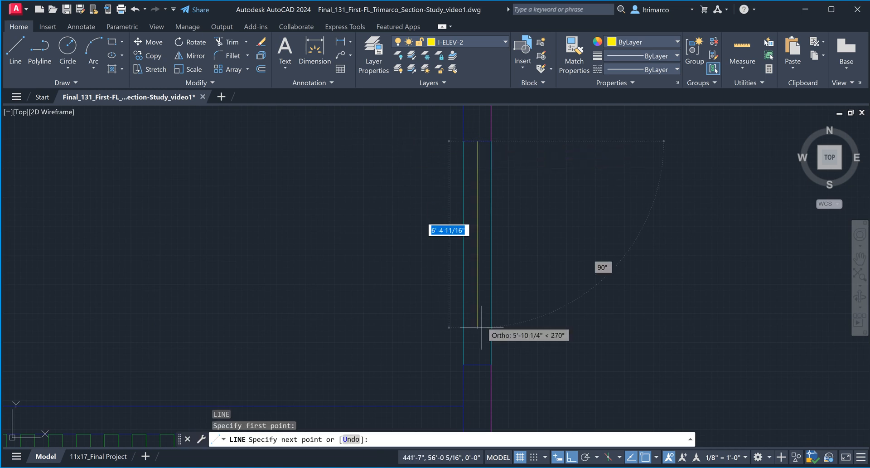
click(477, 363)
key(Escape)
key(Escape)
Step: Assign the window's vertical center line to the I-ELEV-1 layer
click(482, 337)
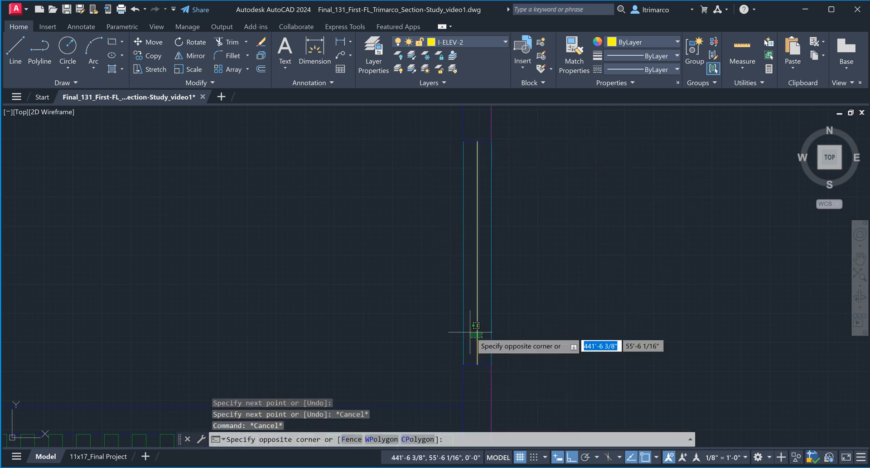
click(475, 325)
click(450, 42)
scroll(516, 238, up, 5)
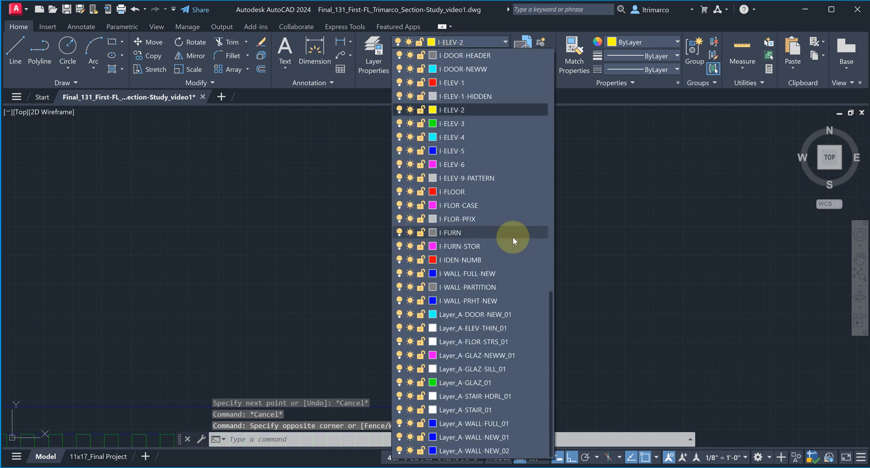
click(469, 83)
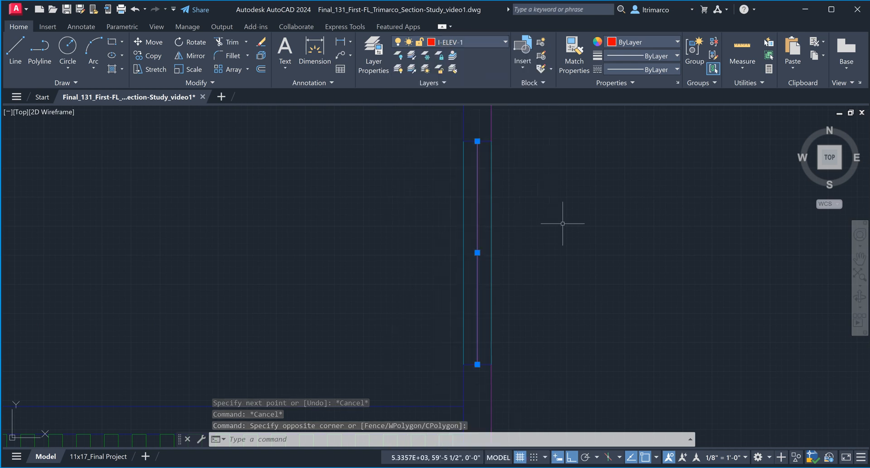
key(Escape)
Step: Offset the window's red center line 1" toward the outer wall face
scroll(480, 147, up, 2)
scroll(481, 119, up, 4)
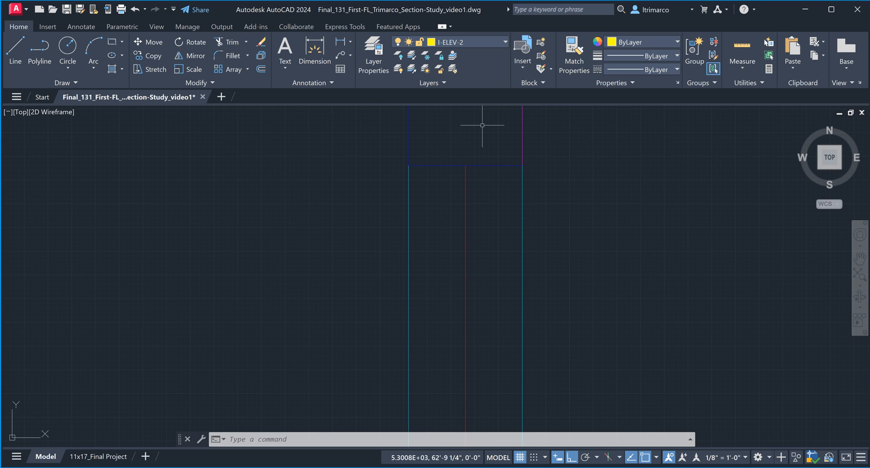
key(Escape)
key(Escape)
key(Escape)
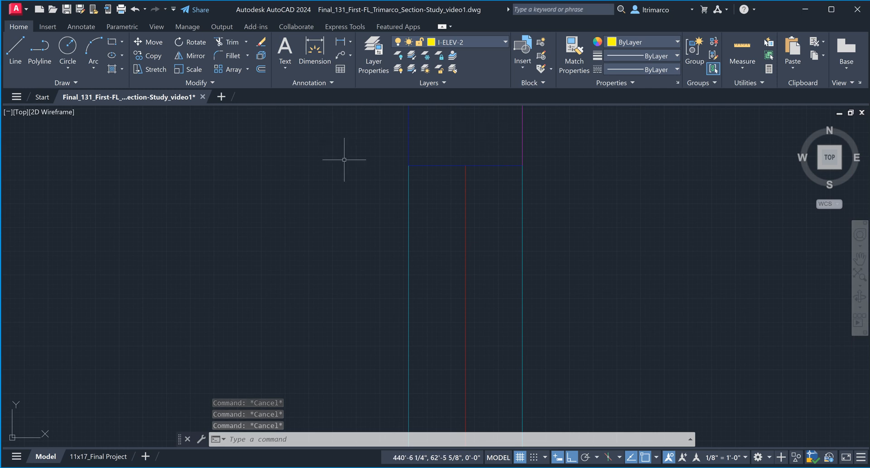
click(261, 69)
text(1)
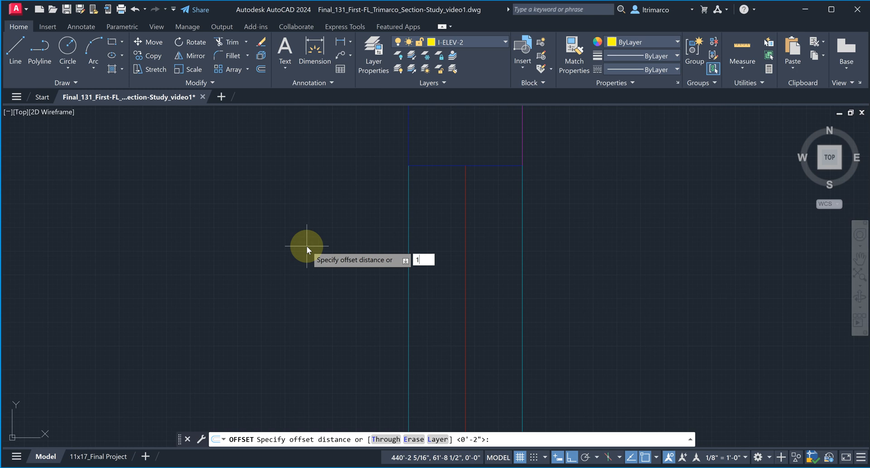
key(Return)
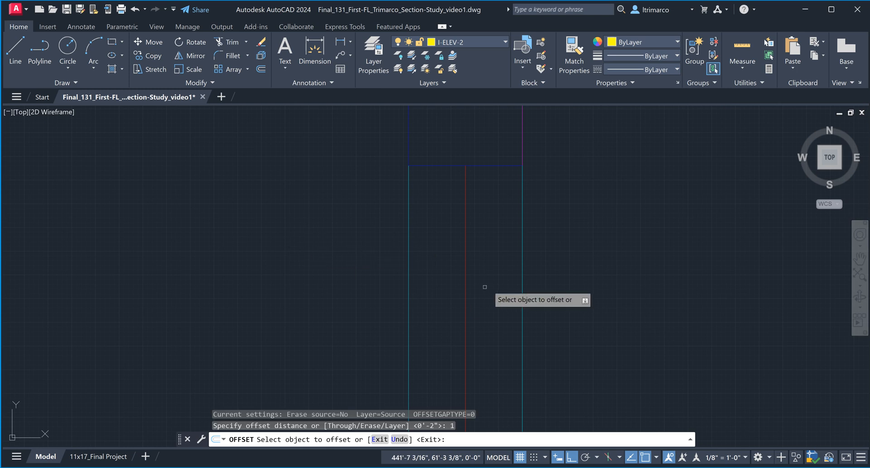
click(466, 247)
click(484, 249)
key(Escape)
Step: Move both red window lines 0.5" toward the interior so the pair is centered in the wall thickness
text(m)
key(Return)
click(485, 262)
click(449, 262)
key(Return)
click(627, 222)
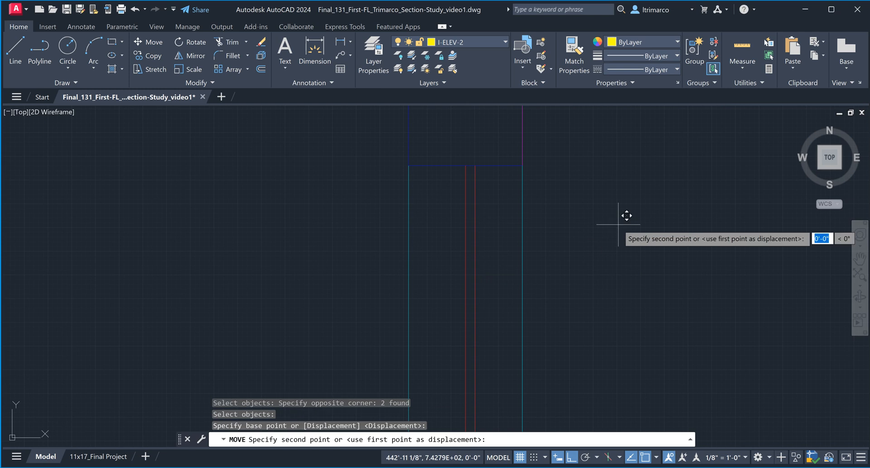
text(.5)
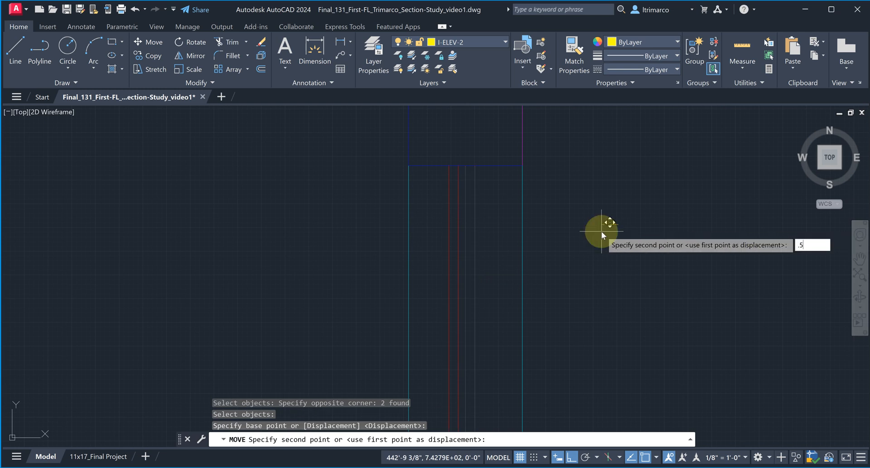
key(Return)
key(Escape)
key(Escape)
Step: Examine the whole section, the layer of its title text, and the neighboring elevation and floor plans
scroll(589, 272, down, 8)
mouse_move(537, 248)
middle_down()
mouse_move(547, 194)
mouse_move(495, 182)
middle_up()
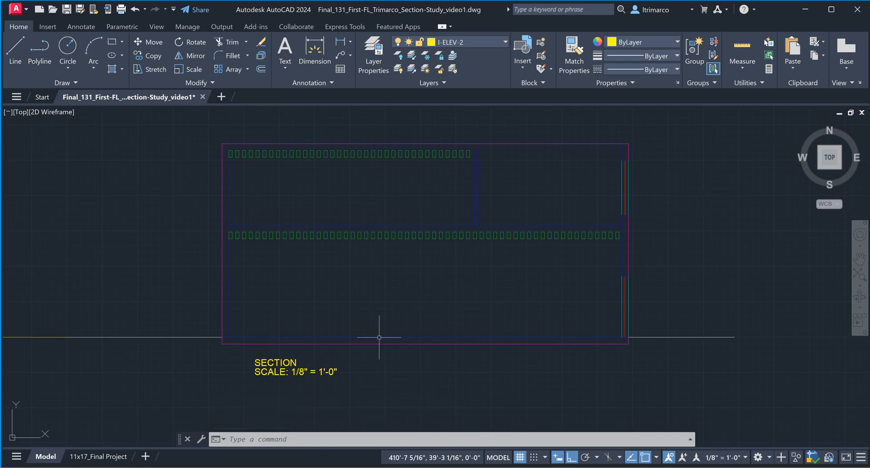
click(280, 362)
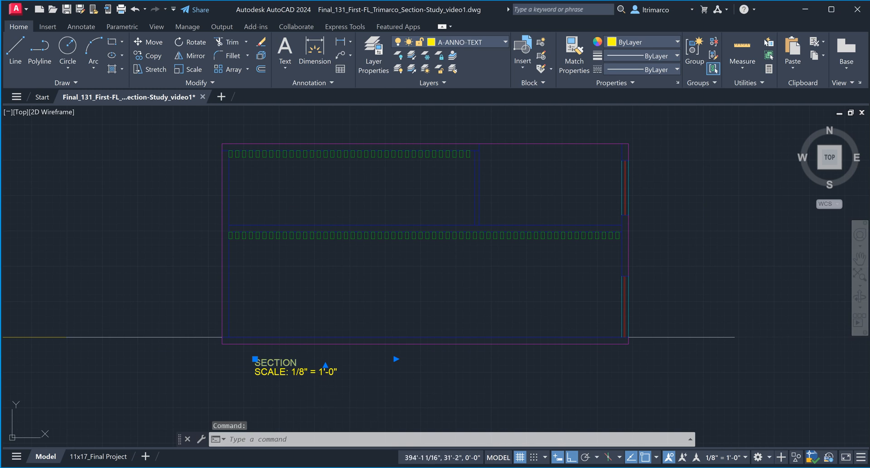
key(Escape)
key(Escape)
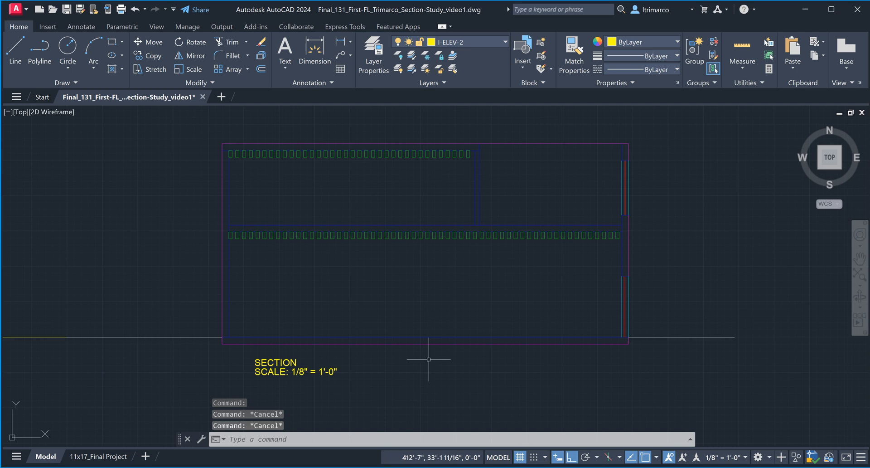
middle_drag(469, 360, 453, 336)
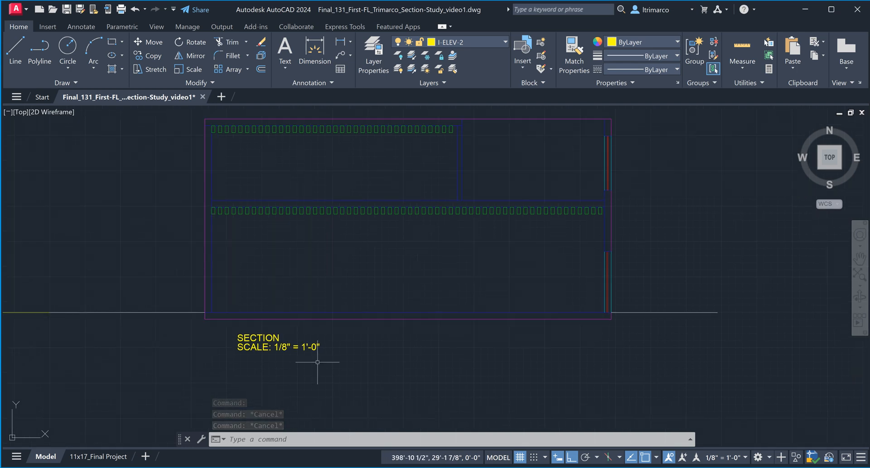
scroll(449, 335, down, 2)
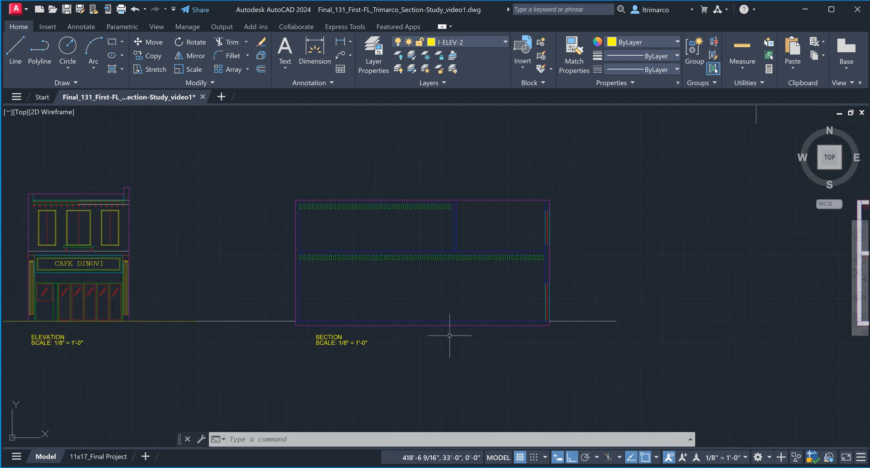
scroll(312, 347, down, 4)
middle_drag(249, 218, 368, 239)
scroll(369, 240, up, 4)
scroll(374, 224, down, 4)
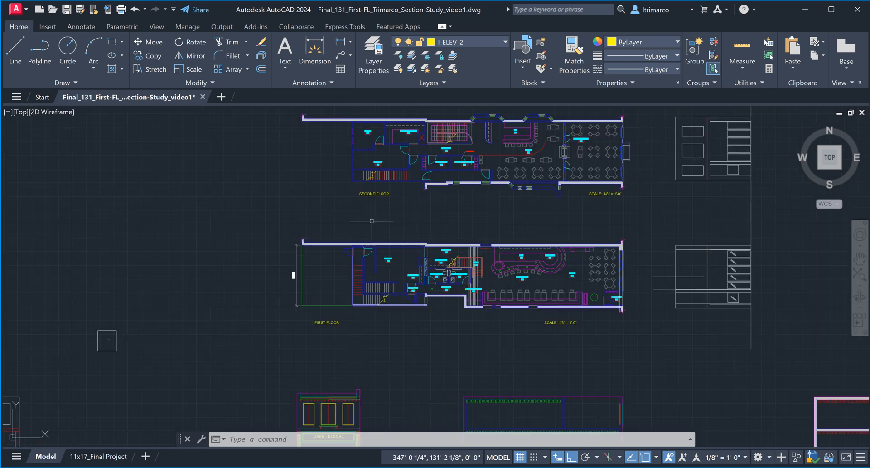
mouse_move(422, 322)
middle_down()
mouse_move(562, 322)
mouse_move(442, 252)
middle_up()
scroll(503, 286, up, 6)
middle_drag(225, 221, 185, 189)
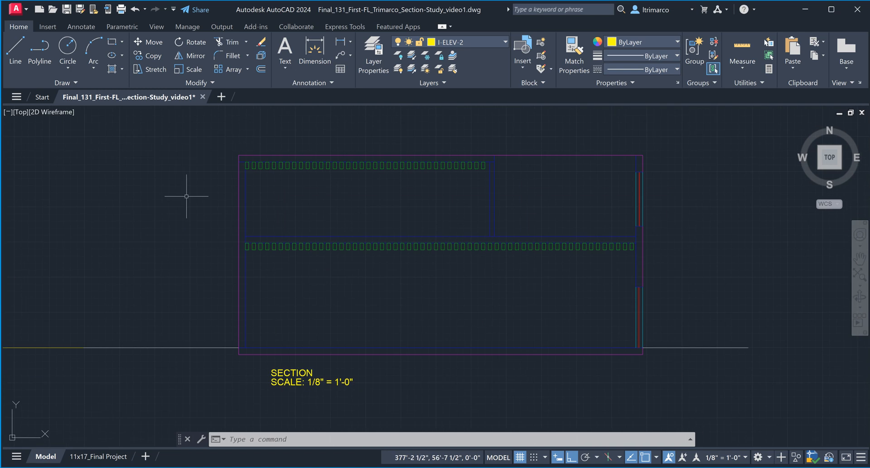
Step: Open the drawing xARCH_HO_North Arrows-Arch Scale_Students from the Final Project folder
click(16, 11)
click(45, 95)
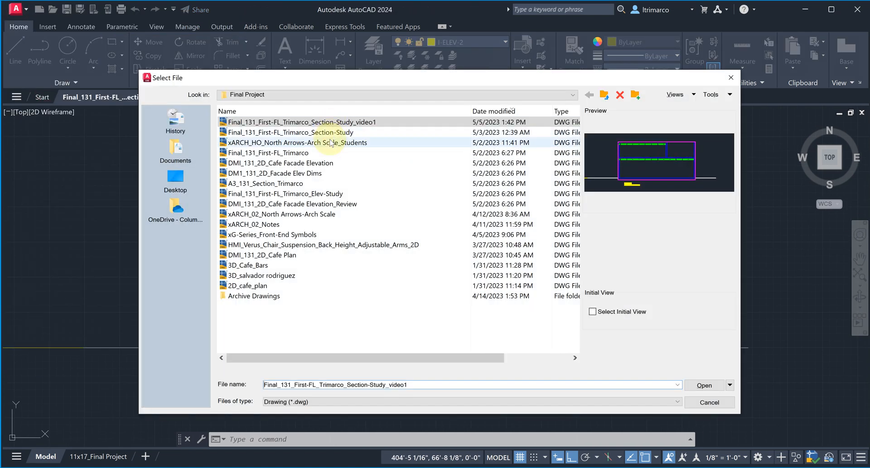
click(330, 143)
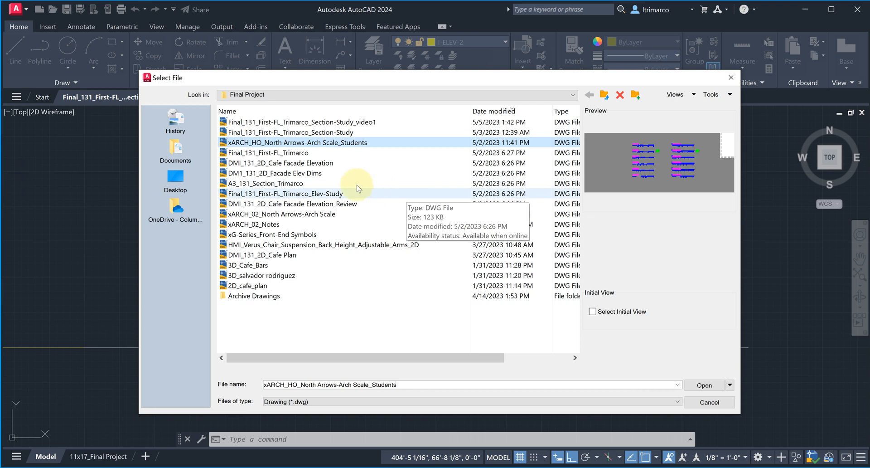
click(266, 154)
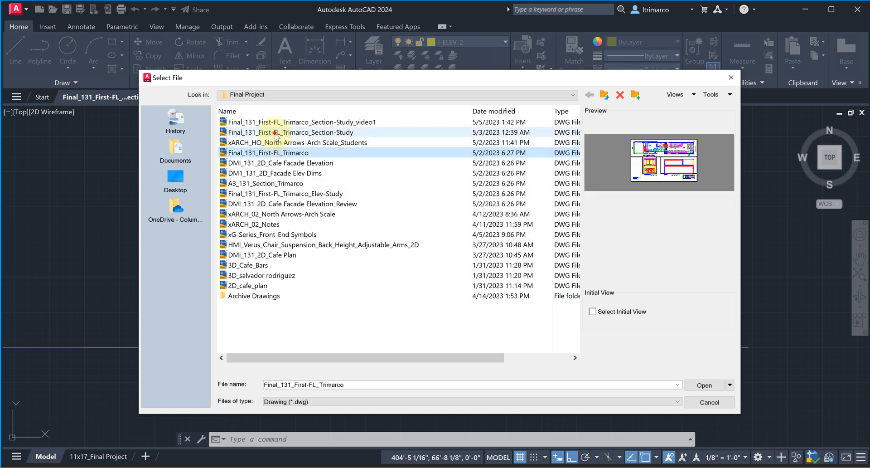
click(275, 132)
click(276, 143)
click(704, 386)
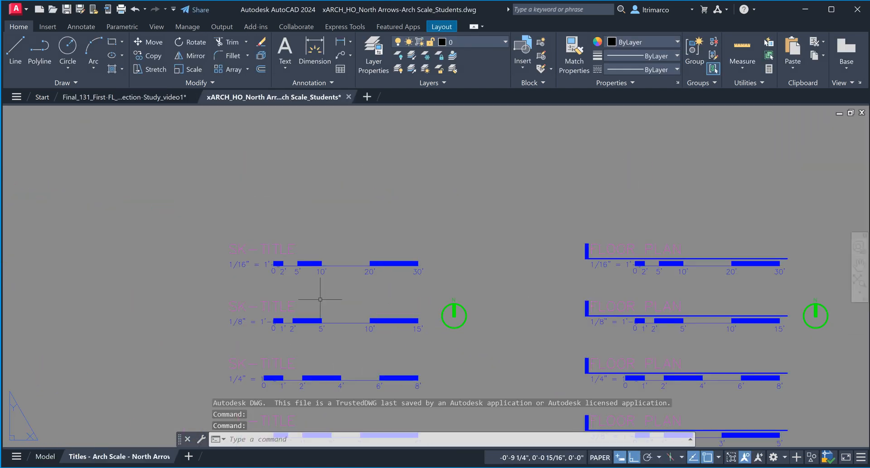
Step: Examine the 1/16" and 1/8" graphic scales and the north arrow on the titles layout
scroll(320, 299, up, 3)
click(307, 227)
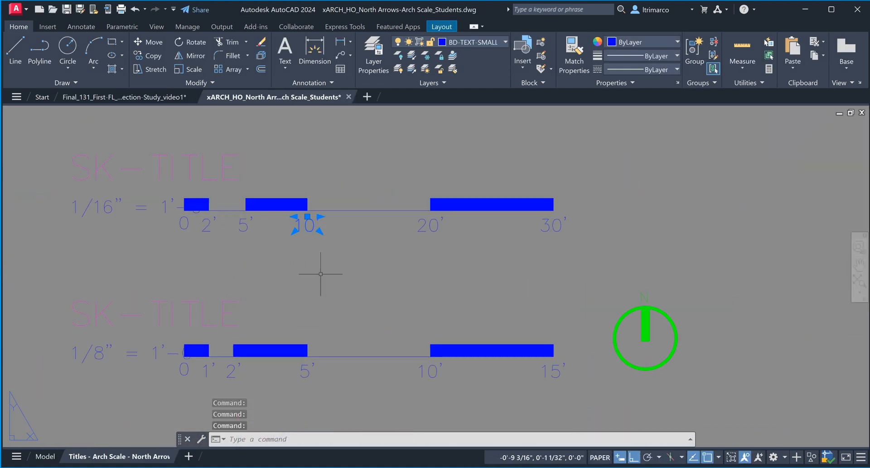
key(Escape)
key(Escape)
key(Escape)
scroll(327, 274, down, 2)
scroll(324, 274, up, 2)
click(645, 253)
key(Escape)
middle_drag(507, 355, 533, 281)
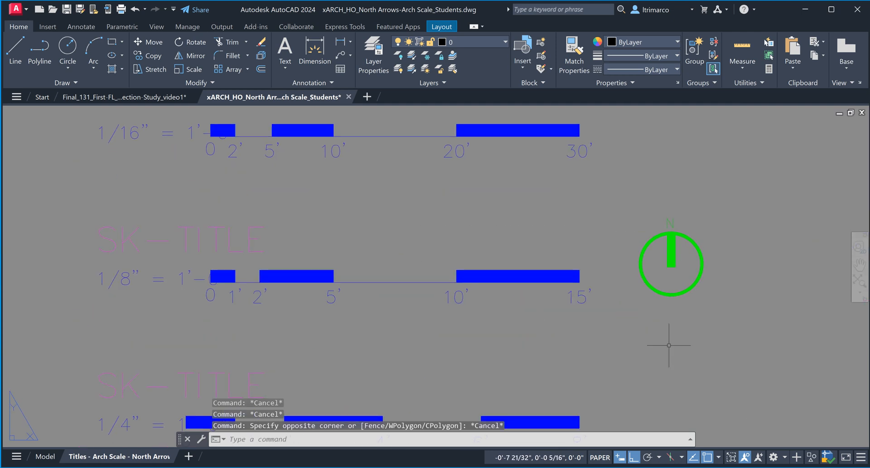
Step: Identify the bars and foot labels of the 1/8" graphic scale by selecting them, clear the selection, and return to the section study drawing
click(609, 324)
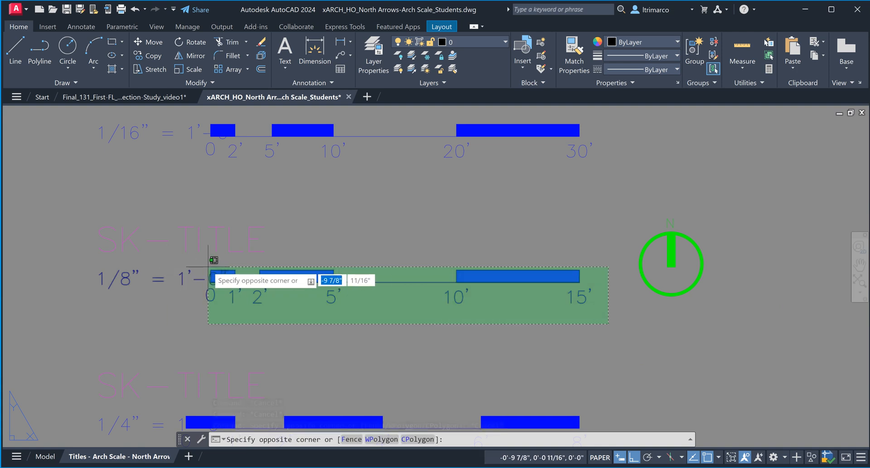
click(235, 259)
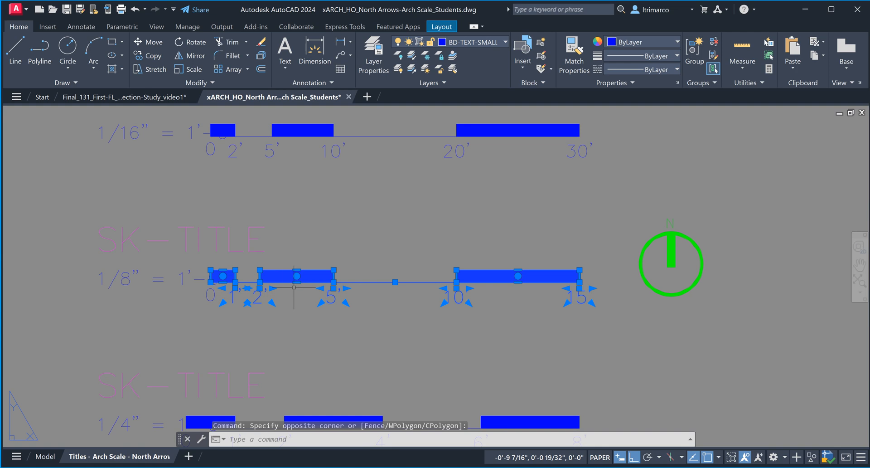
click(187, 322)
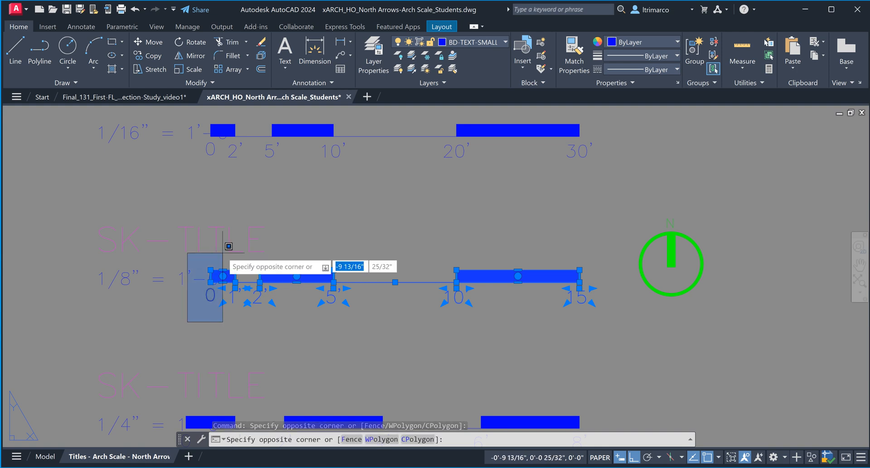
click(222, 253)
shift+click(222, 334)
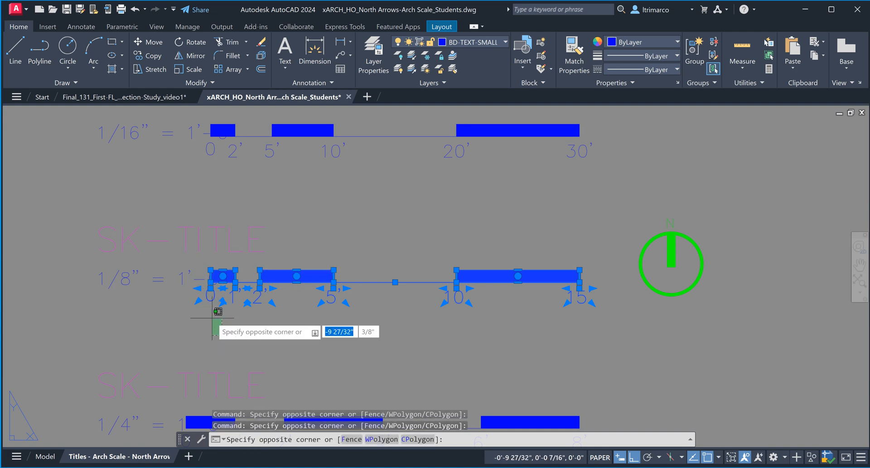
shift+click(200, 301)
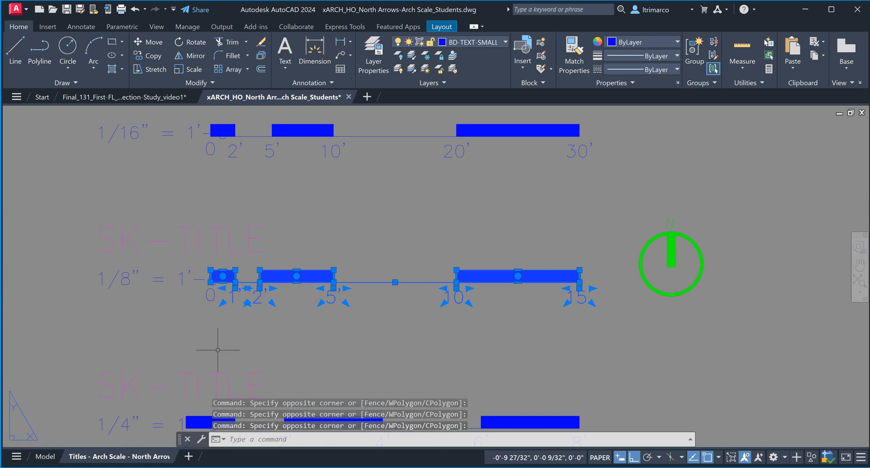
key(Escape)
key(Escape)
key(Escape)
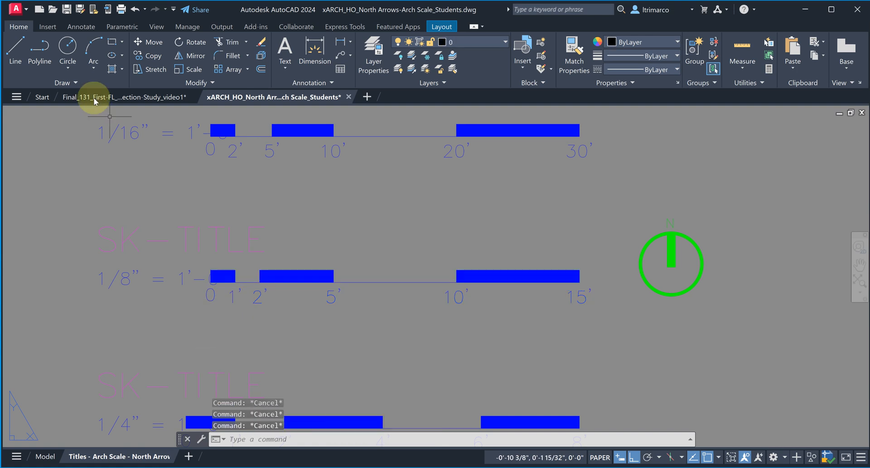
click(96, 100)
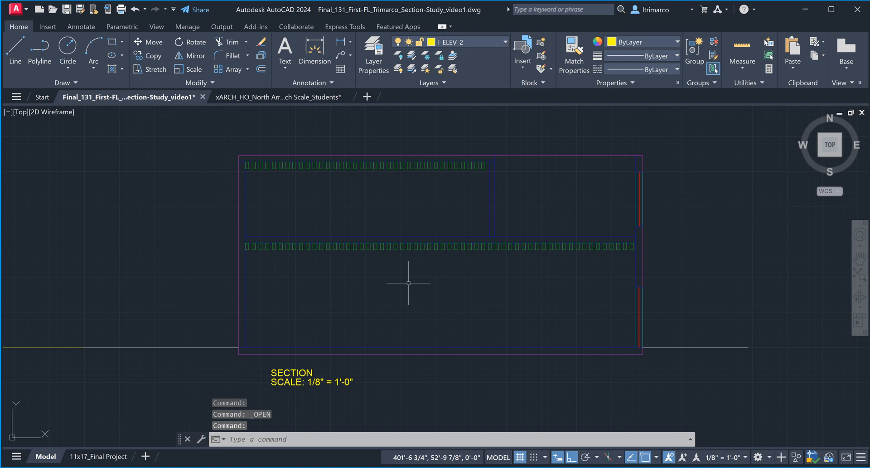
middle_drag(439, 307, 450, 301)
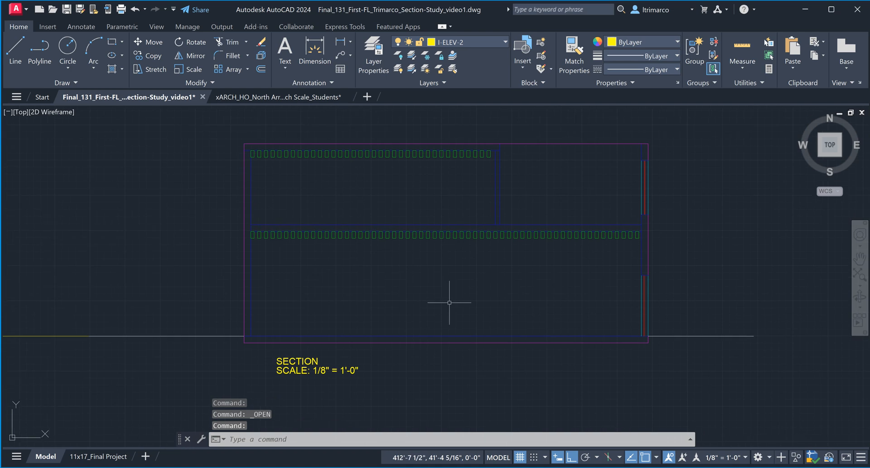
key(ctrl+v)
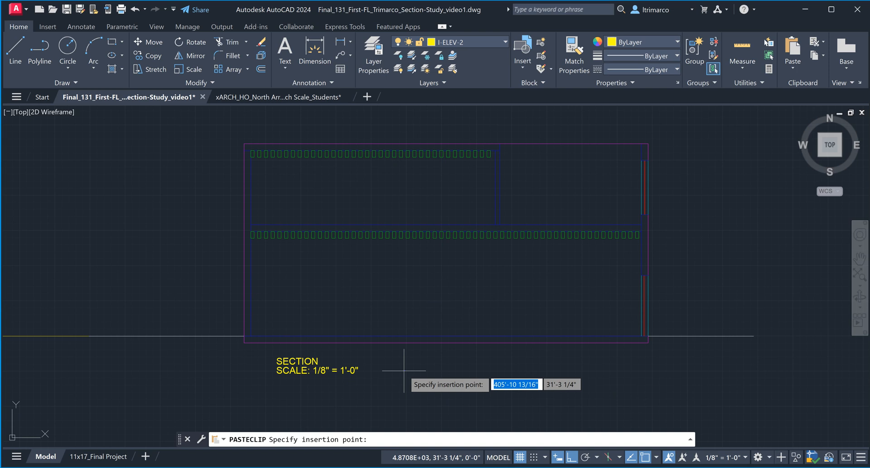
key(Escape)
key(ctrl+v)
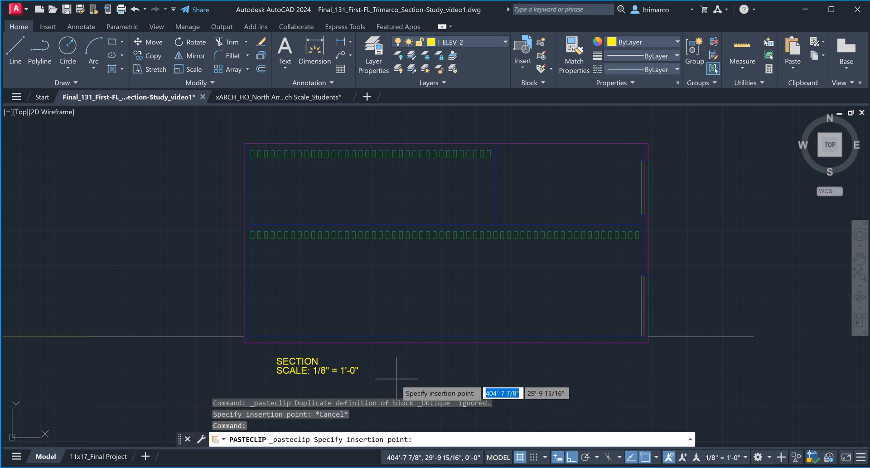
key(Escape)
key(Escape)
key(Escape)
key(Escape)
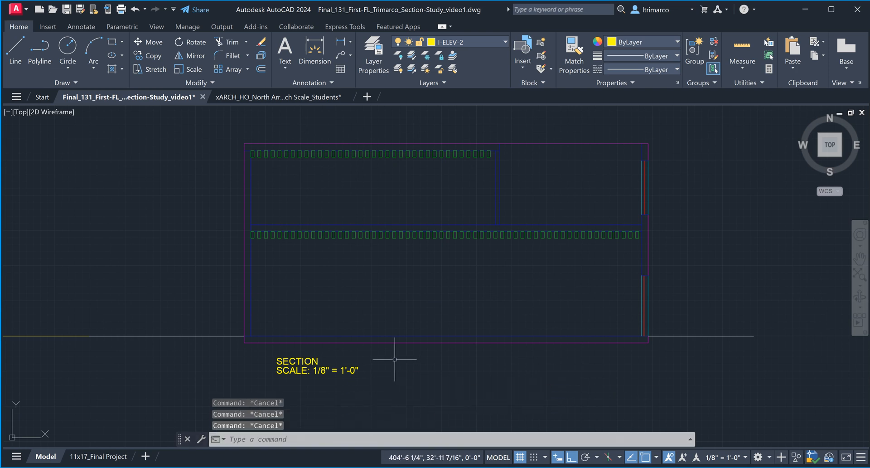
Step: Review the 1/8" graphic scale in the xARCH_HO_North Arrows-Arch Scale_Students drawing and return to the section study drawing
click(285, 96)
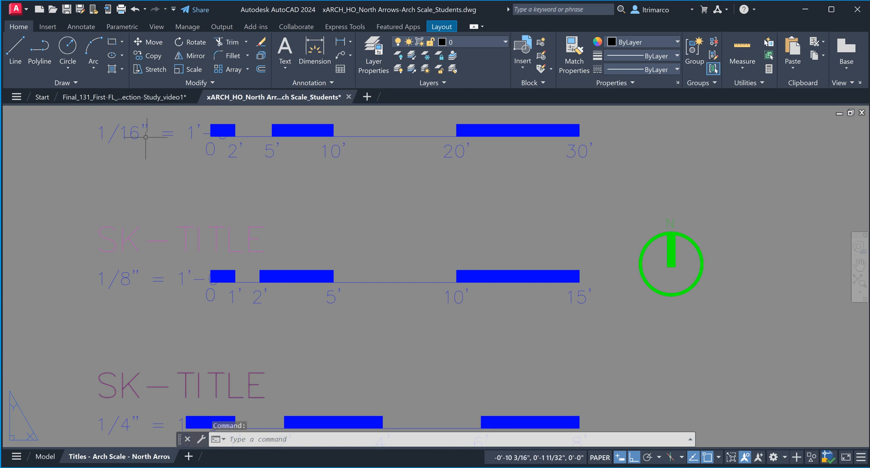
key(ctrl+Tab)
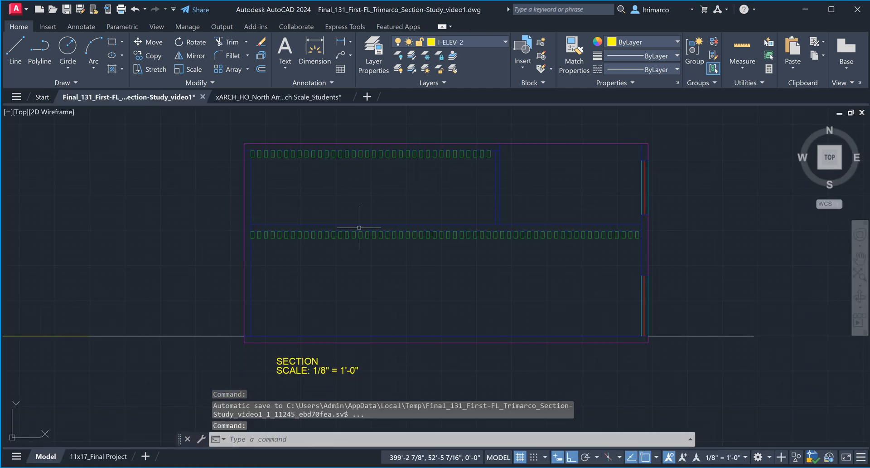
middle_drag(466, 288, 457, 288)
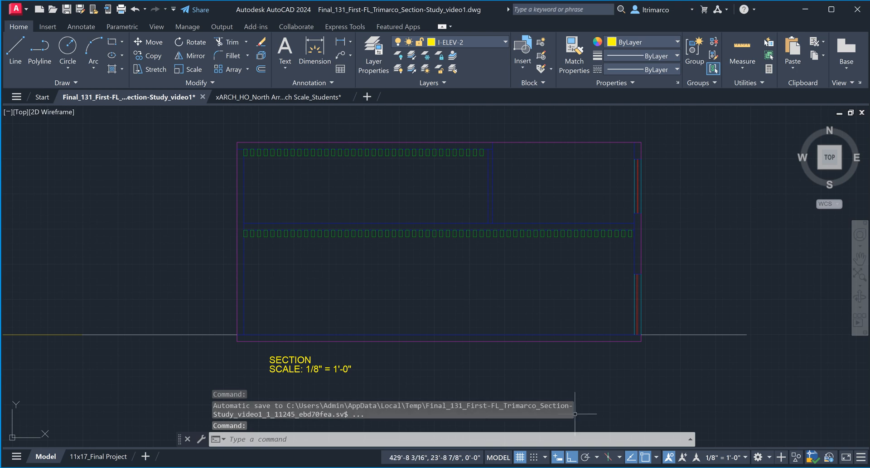
Step: Select the section's scale note to check its layer, and compare the section title with the neighboring elevation title
click(303, 368)
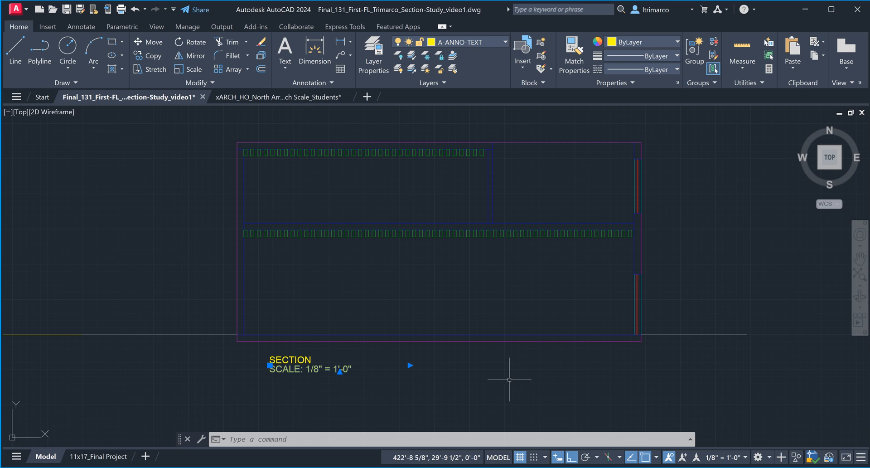
scroll(509, 379, down, 4)
scroll(503, 385, up, 2)
mouse_move(490, 356)
middle_down()
mouse_move(520, 373)
mouse_move(589, 358)
middle_up()
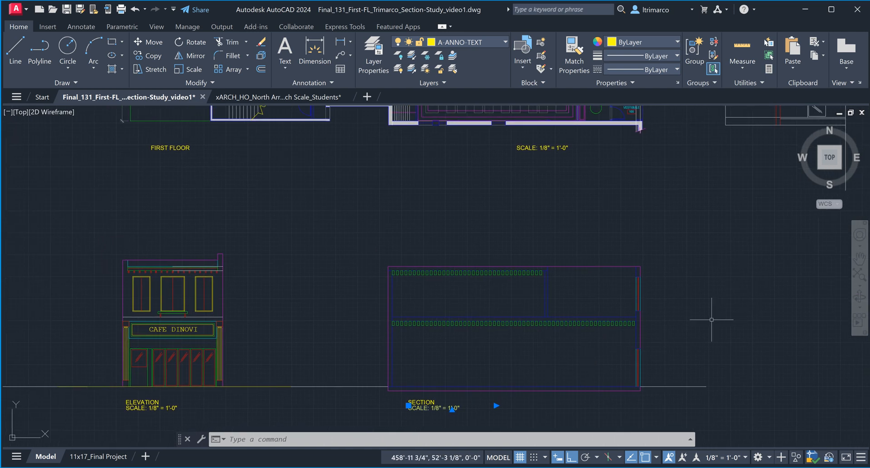